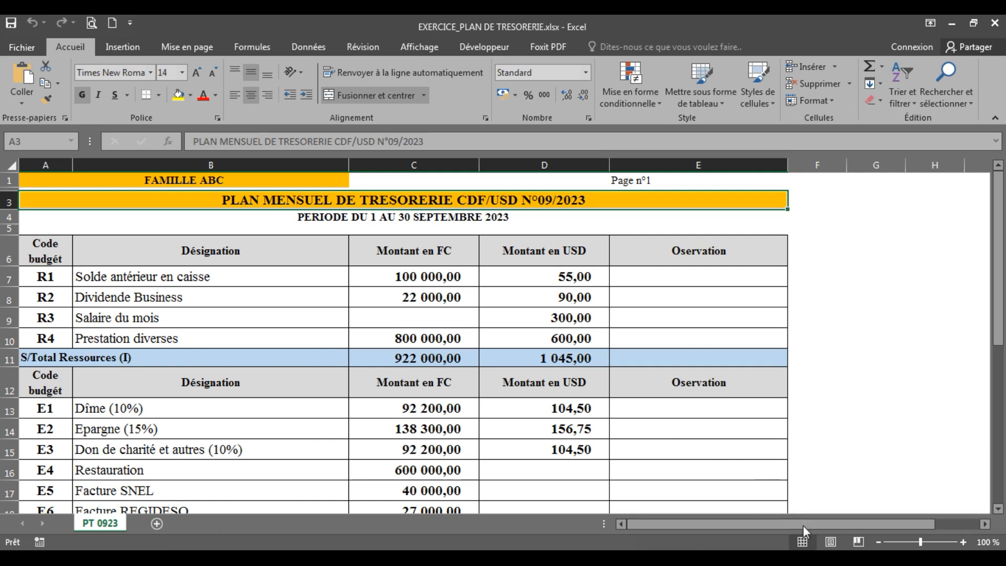
Add a new blank worksheet to the workbook after the PT 0923 sheet
left_click(850, 530)
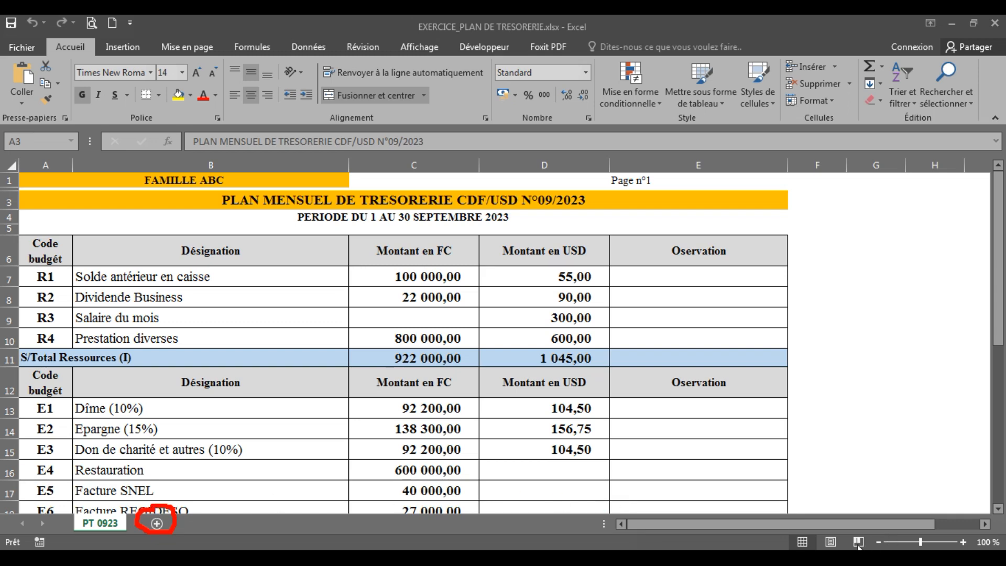
left_click(157, 524)
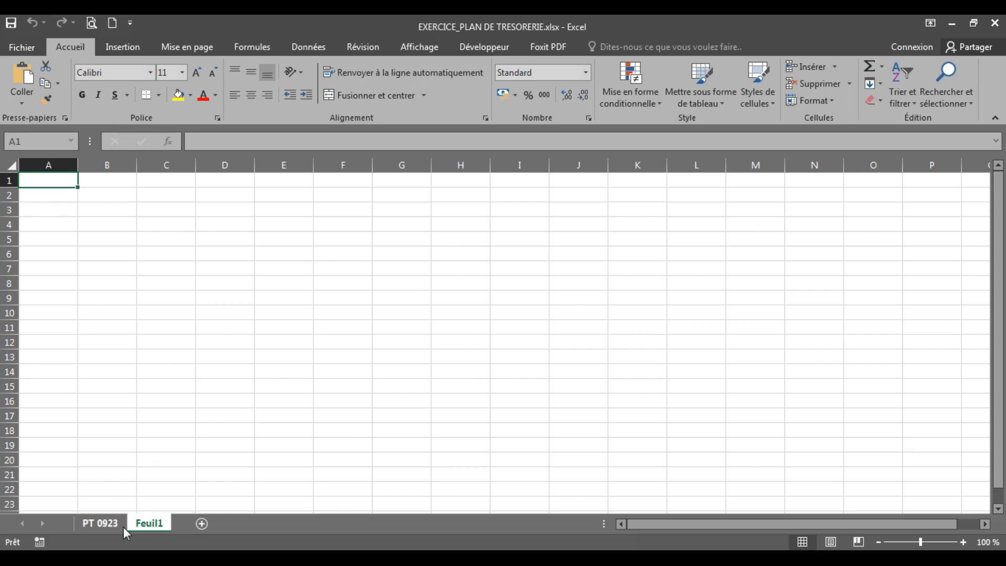
Check the family heading in row 1 of PT 0923, and enter FAMILLE plus the family's surname in cell A1 of Feuil1
left_click(107, 526)
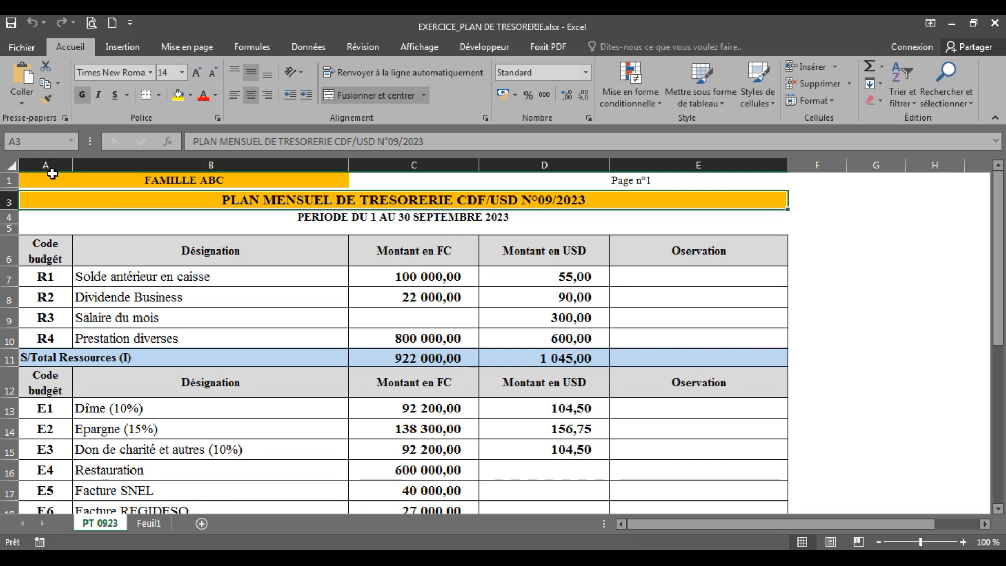
left_click(138, 180)
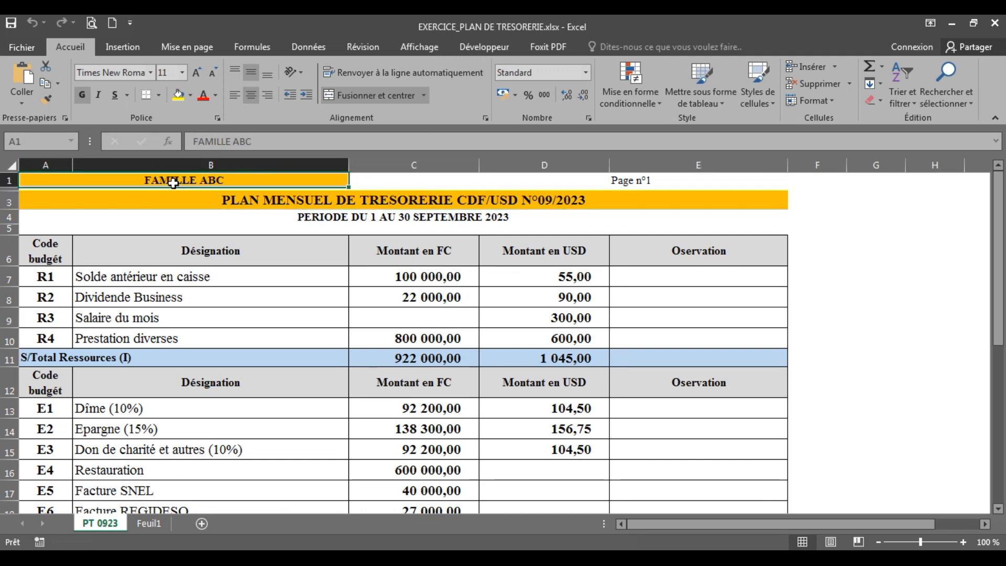
left_click(45, 163)
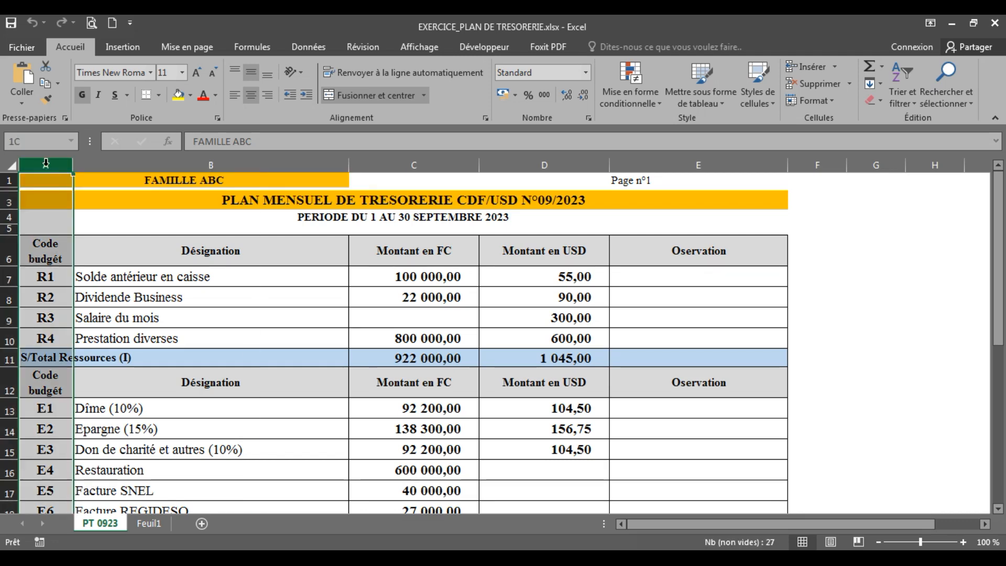
left_click(244, 158)
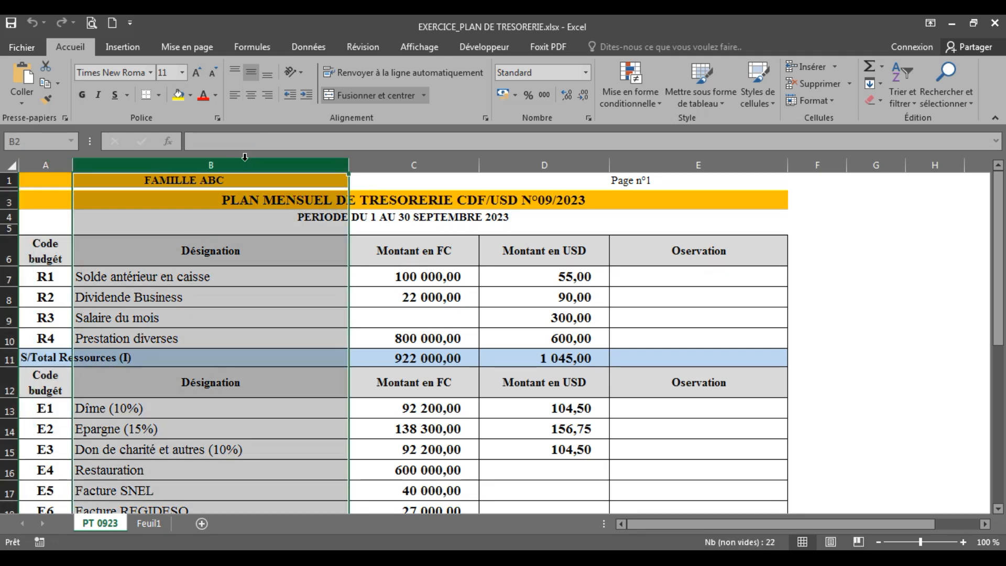
left_click(202, 182)
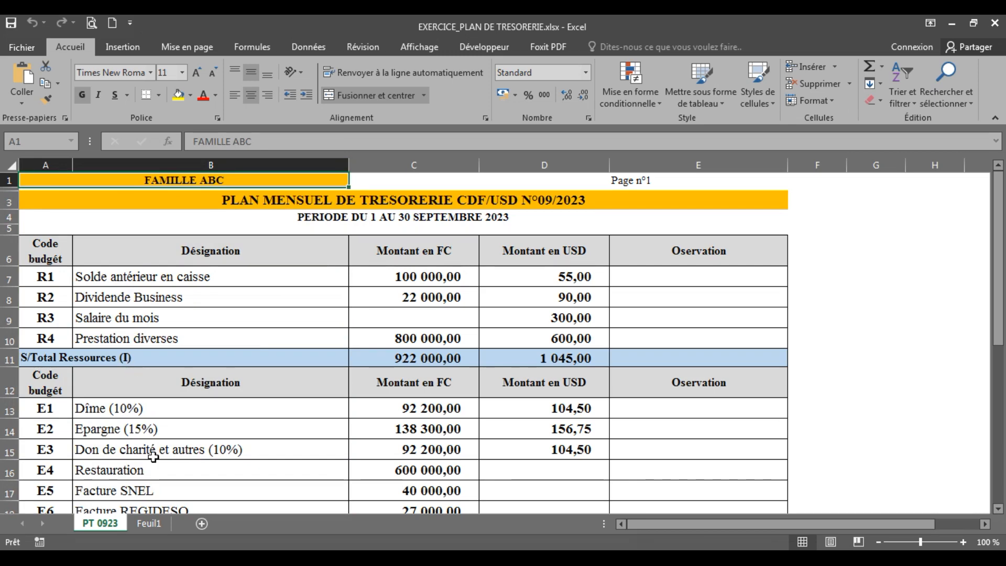
left_click(151, 524)
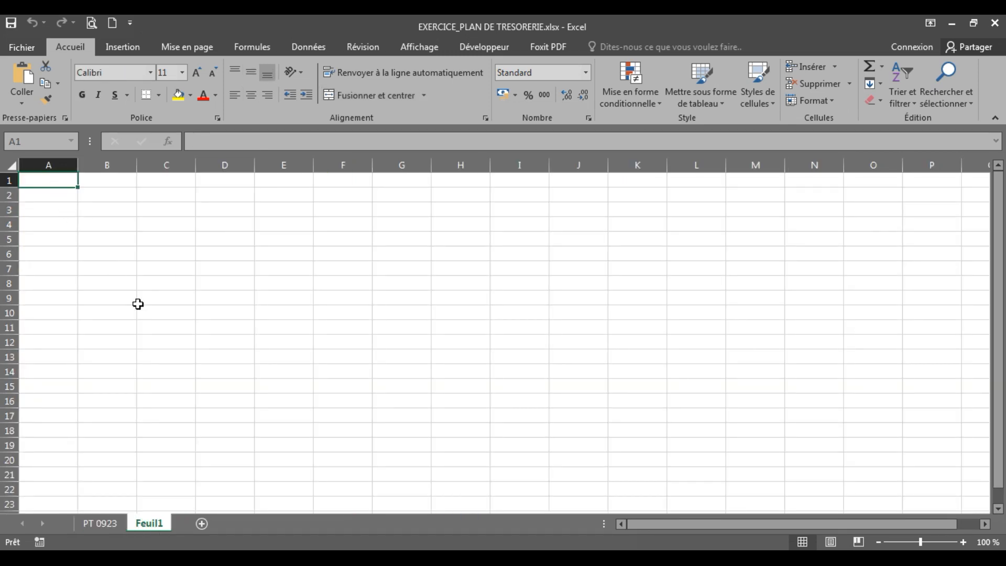
type("FAMILLE MUANGA")
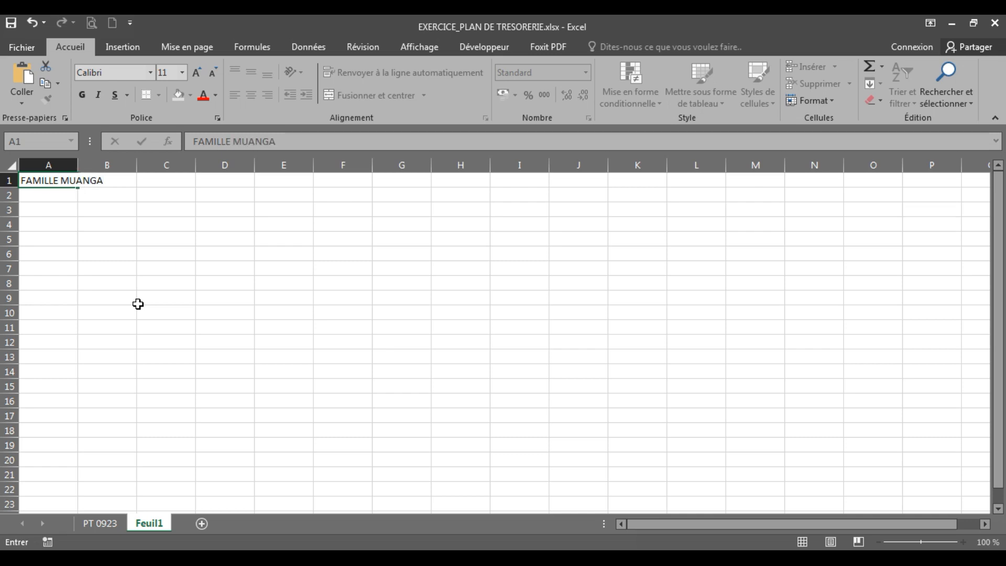
left_click(138, 304)
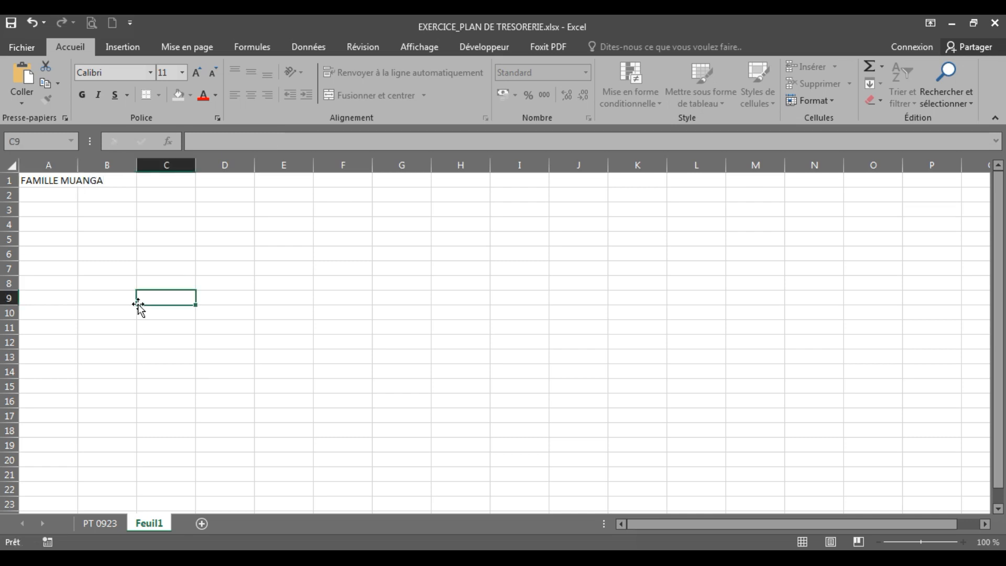
Check the page label's cell in PT 0923 and enter "Page N°1" in cell E1 of Feuil1
left_click(108, 523)
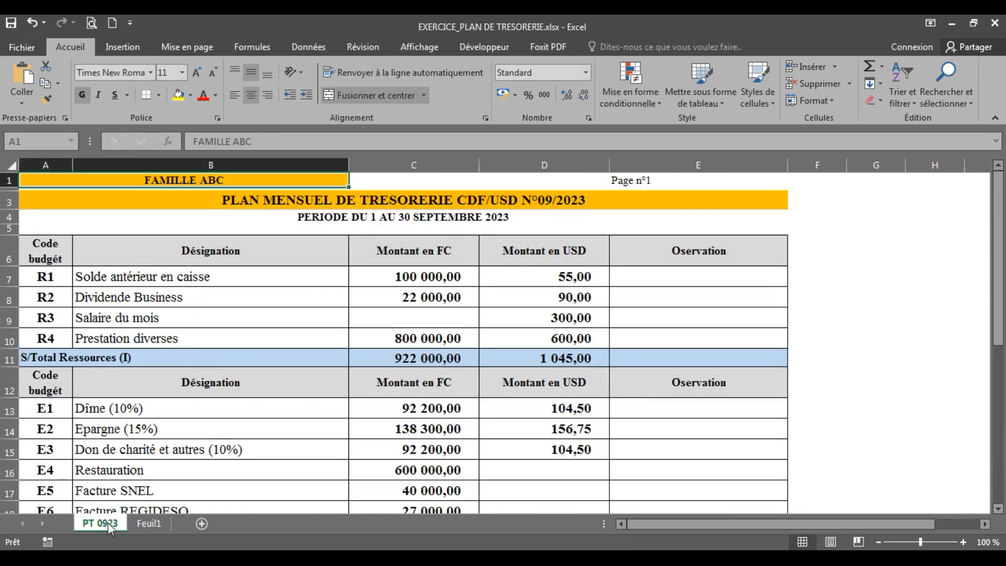
left_click(629, 182)
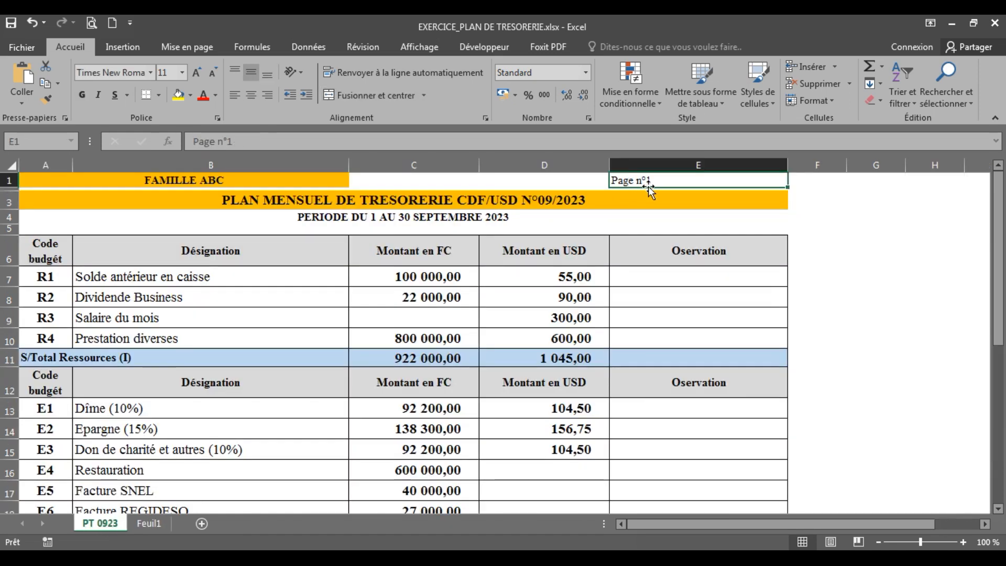
left_click(719, 160)
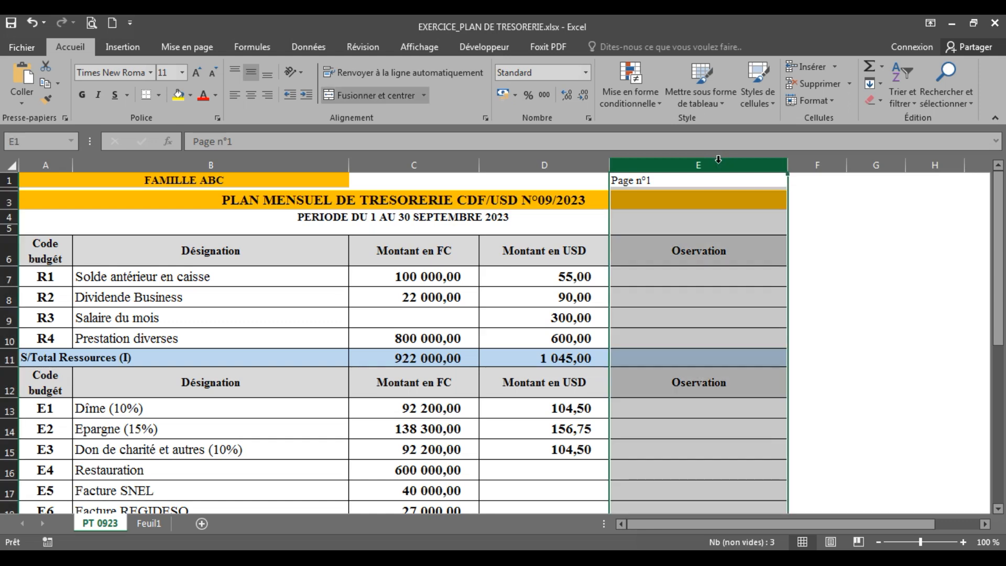
left_click(145, 525)
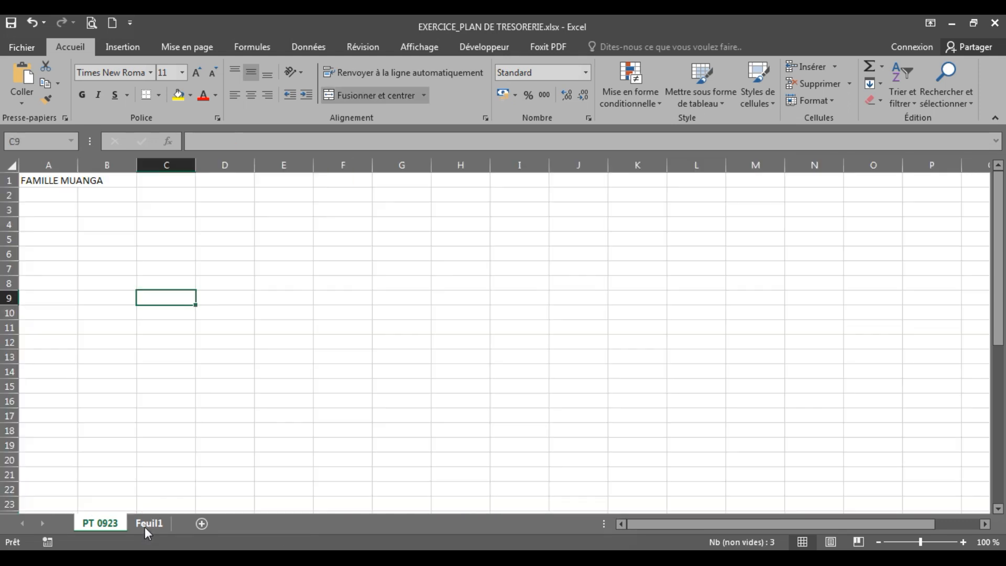
left_click(276, 183)
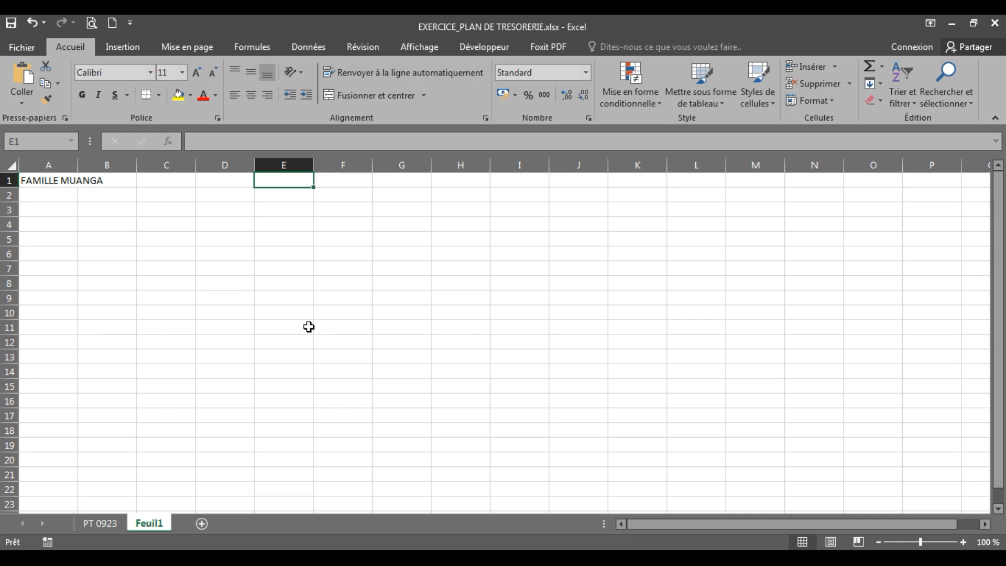
type("Page N°1")
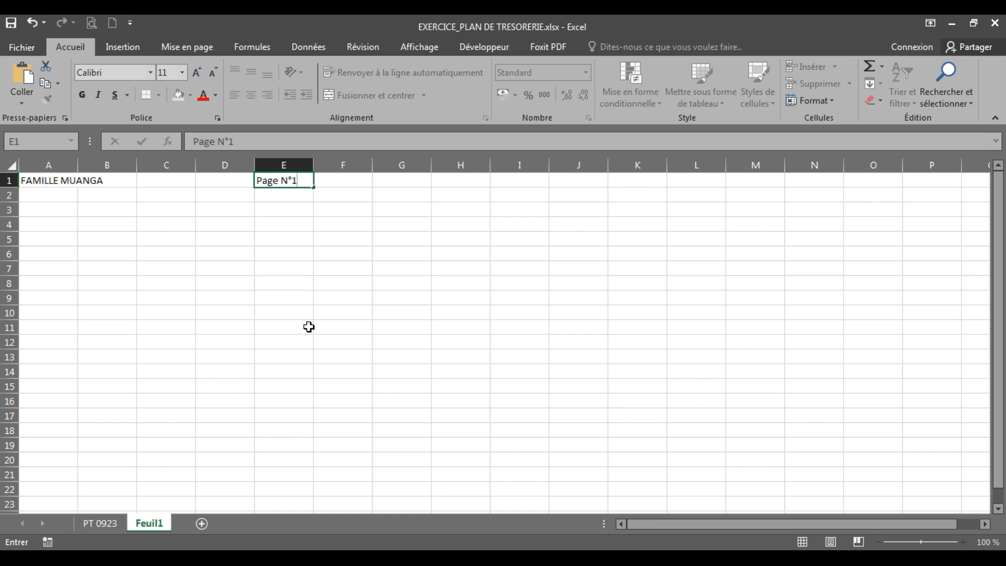
left_click(308, 327)
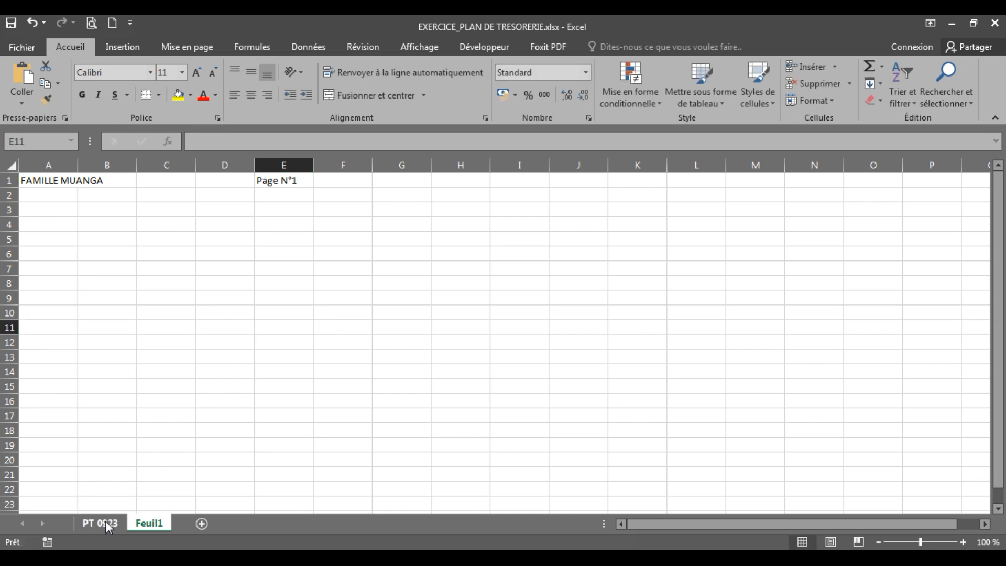
Compare the placement of the family heading and page label in PT 0923 with row 1 of Feuil1
left_click(106, 522)
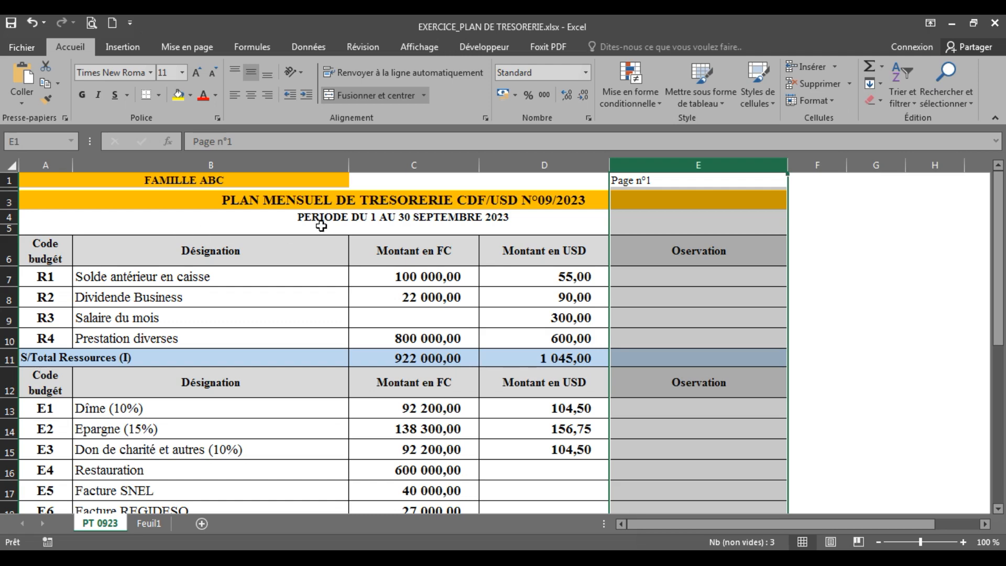
left_click(632, 212)
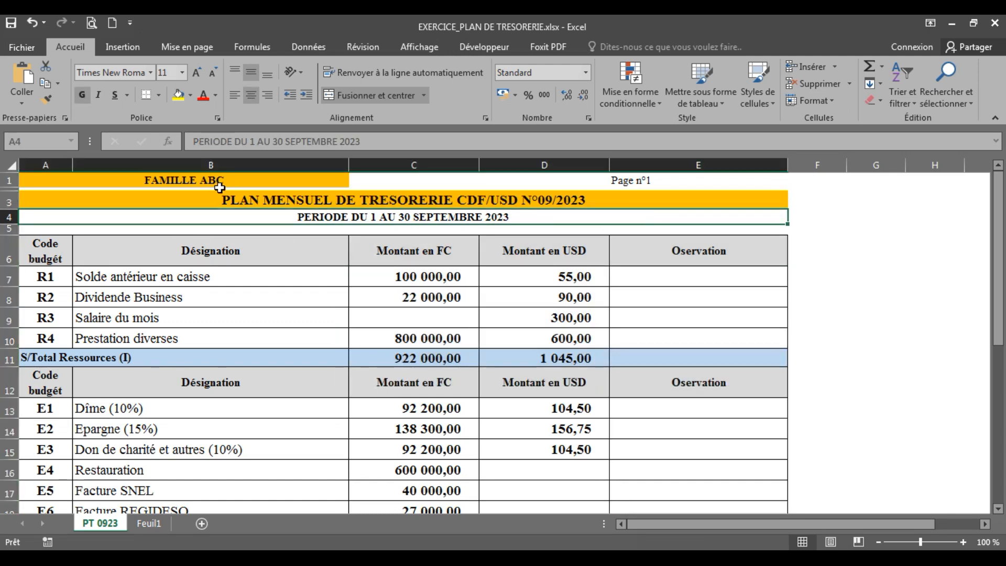
left_click(218, 180)
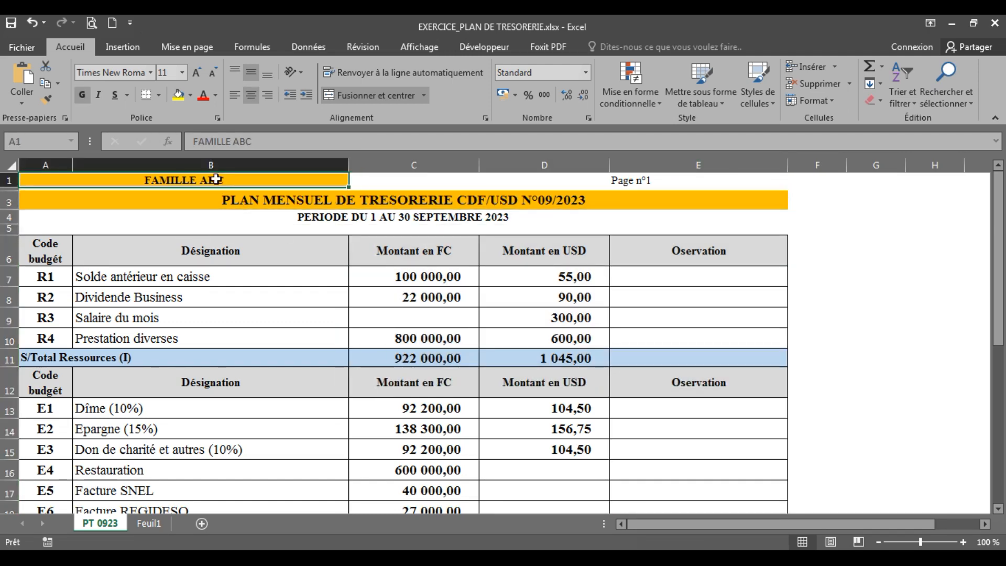
left_click(628, 181)
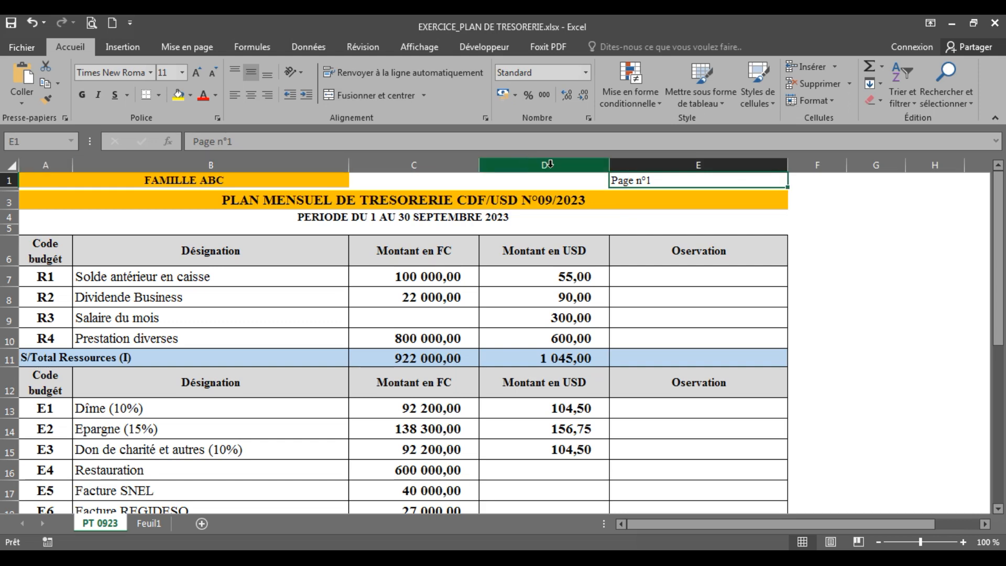
left_click(151, 524)
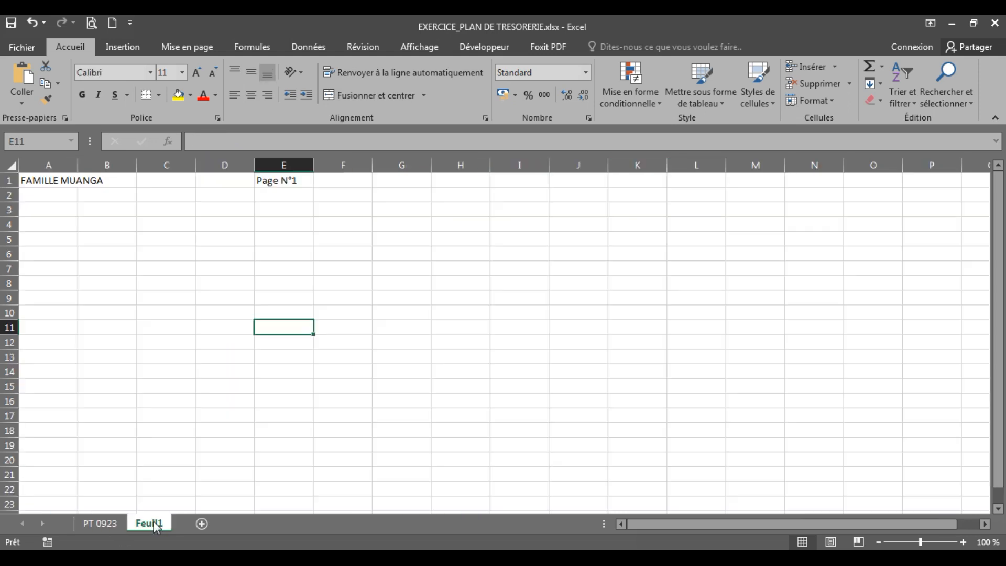
left_click(47, 185)
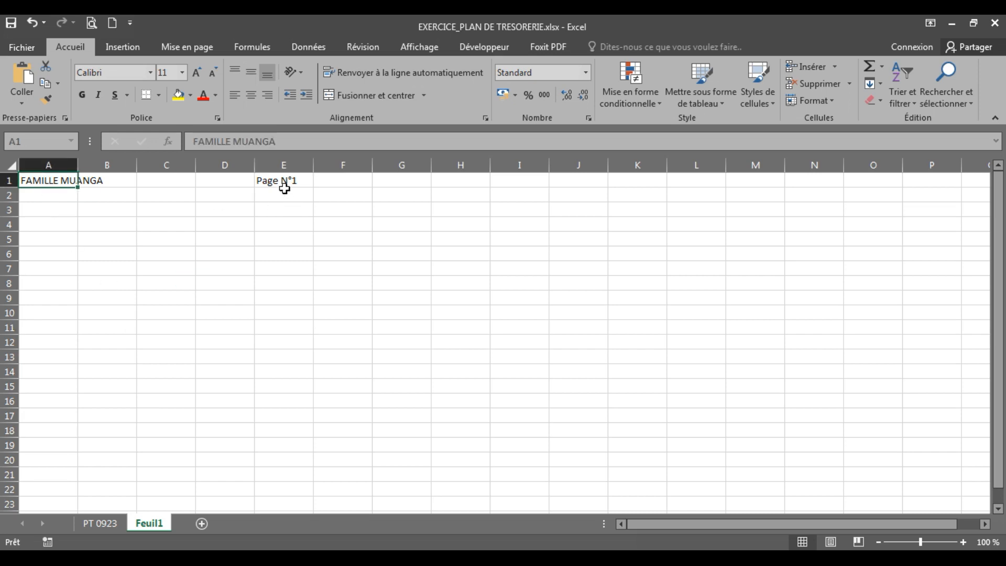
left_click(282, 181)
left_click(57, 182)
left_click(300, 181)
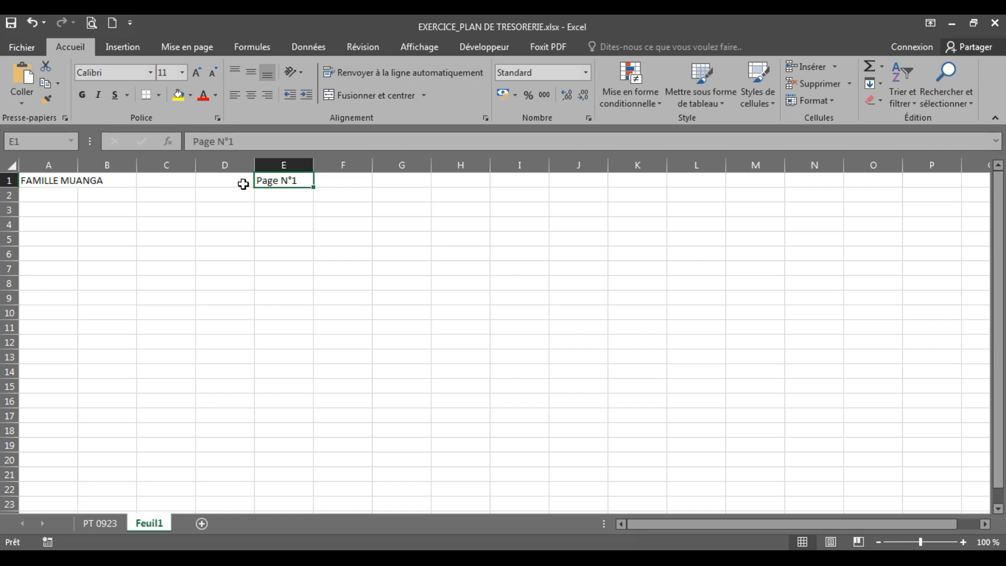
left_click(335, 184)
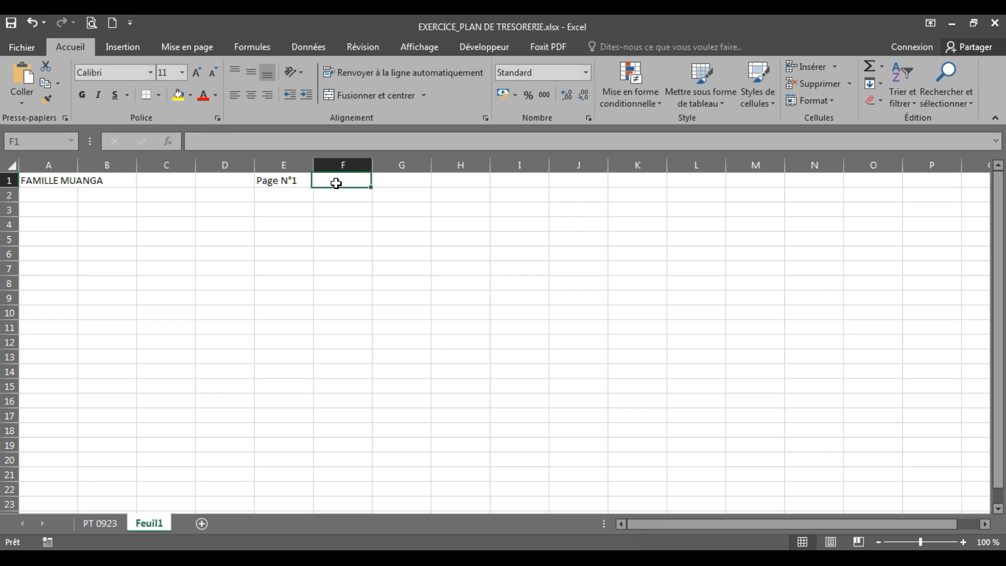
left_click(396, 186)
left_click(290, 182)
left_click(56, 181)
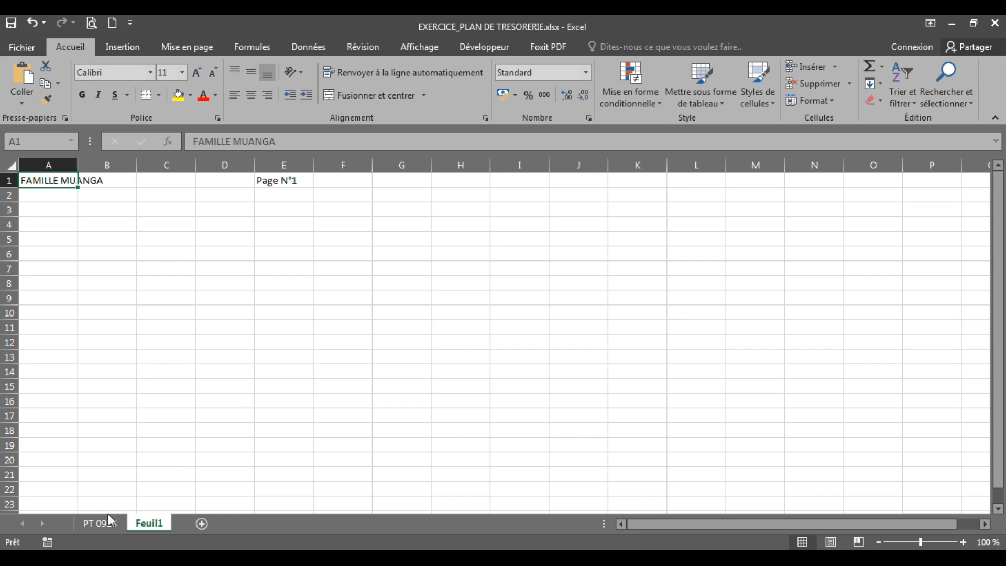
left_click(94, 282)
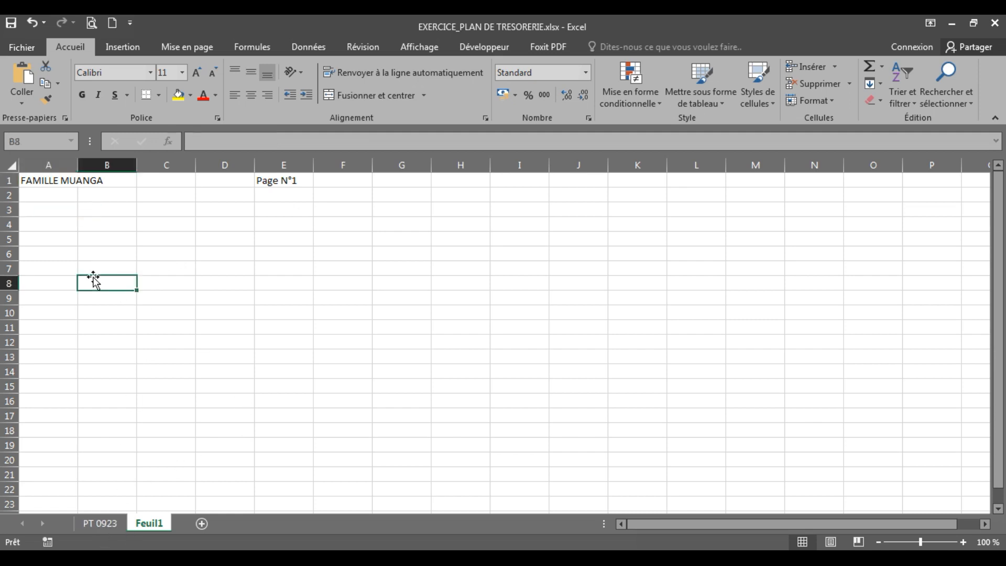
left_click(52, 184)
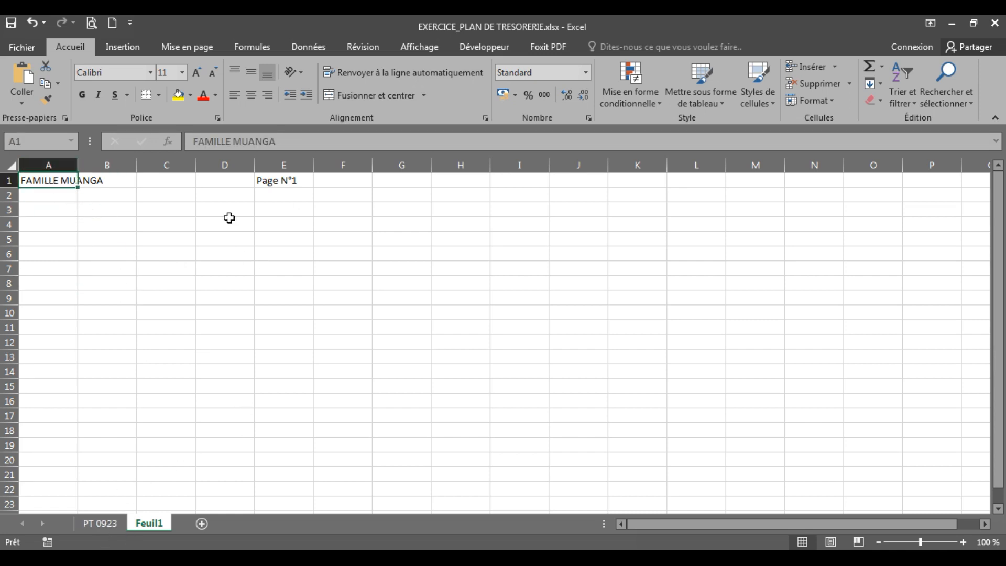
Clear cell E1 of Feuil1 and enter "Page N°1" in cell F1 instead
left_click(285, 180)
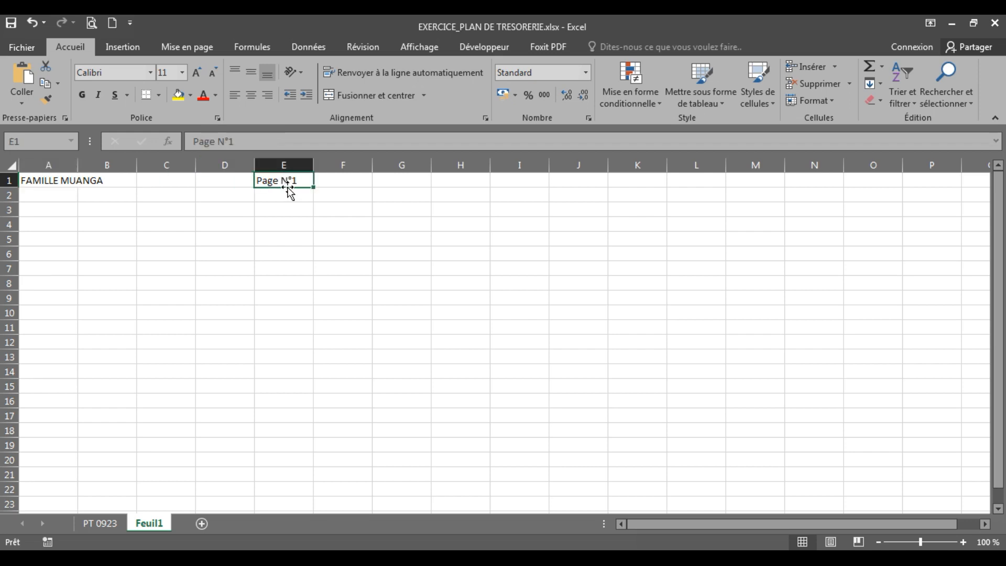
key("BackSpace")
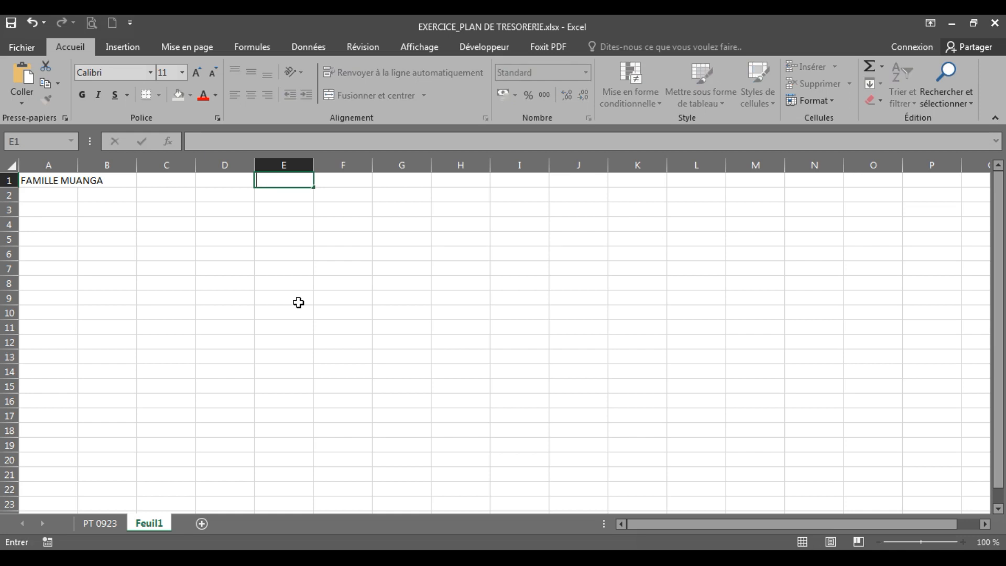
left_click(338, 178)
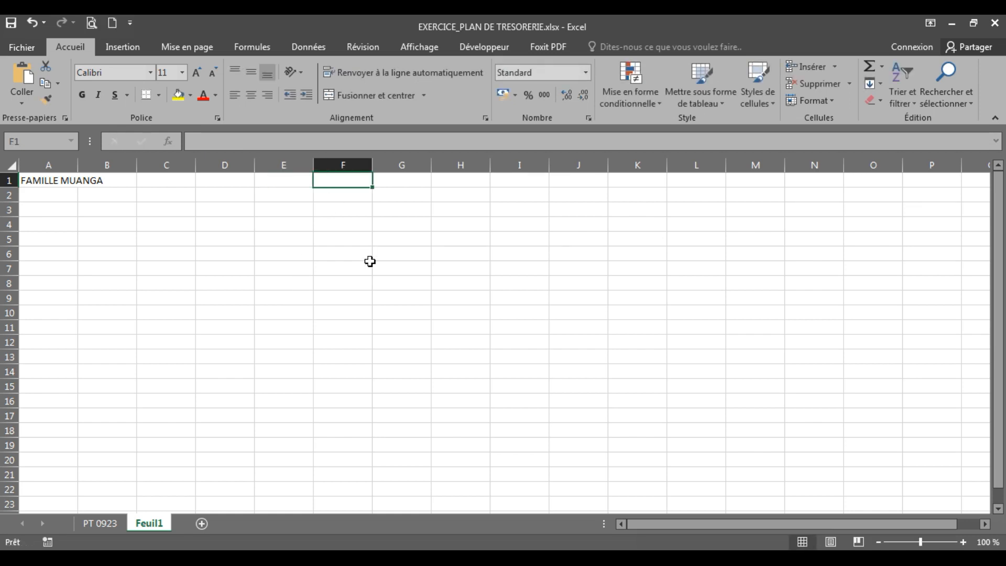
type("Page N°1")
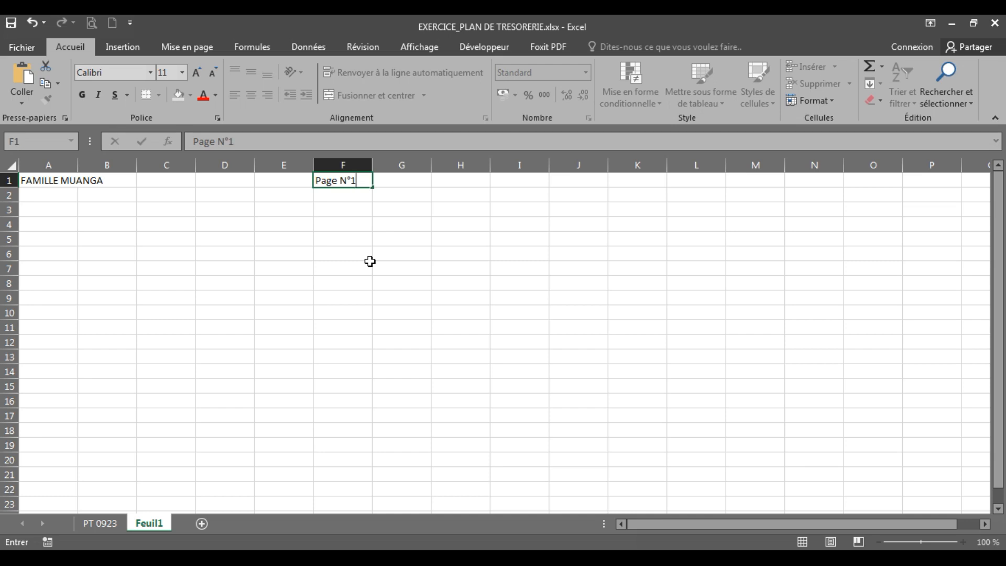
key("Return")
left_click(367, 267)
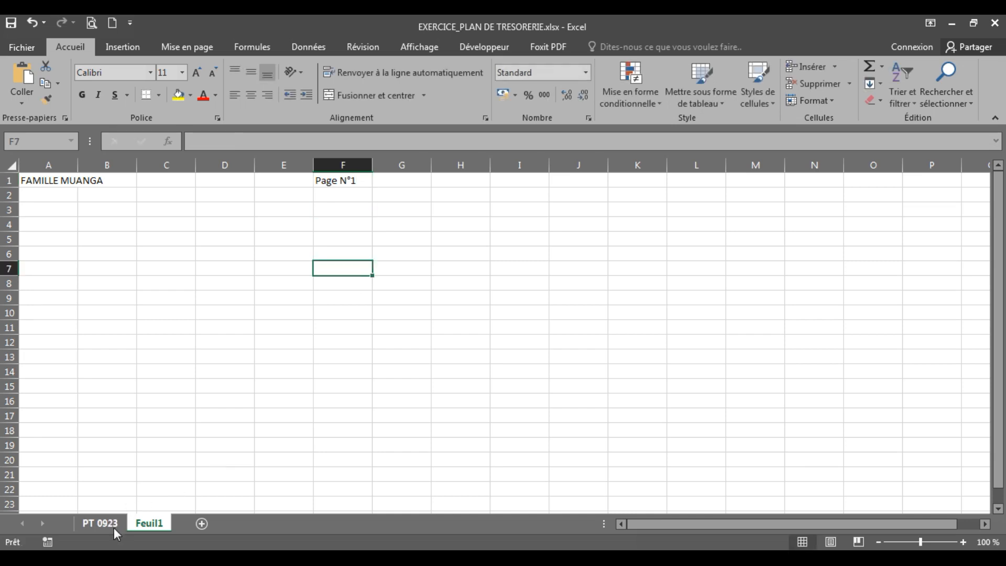
Examine the monthly treasury plan title in row 3 of the PT 0923 sheet
left_click(99, 523)
left_click(232, 203)
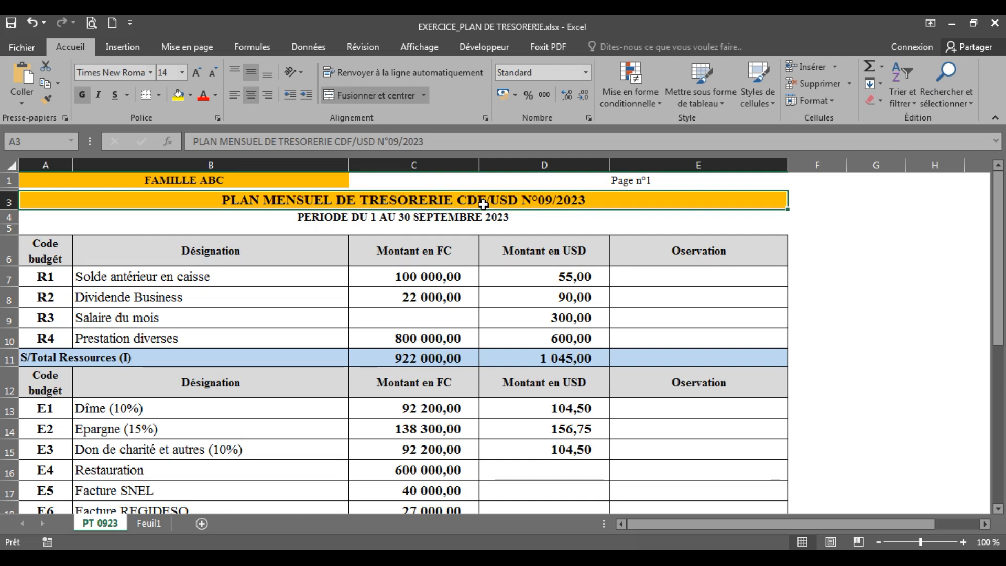
left_click(194, 317)
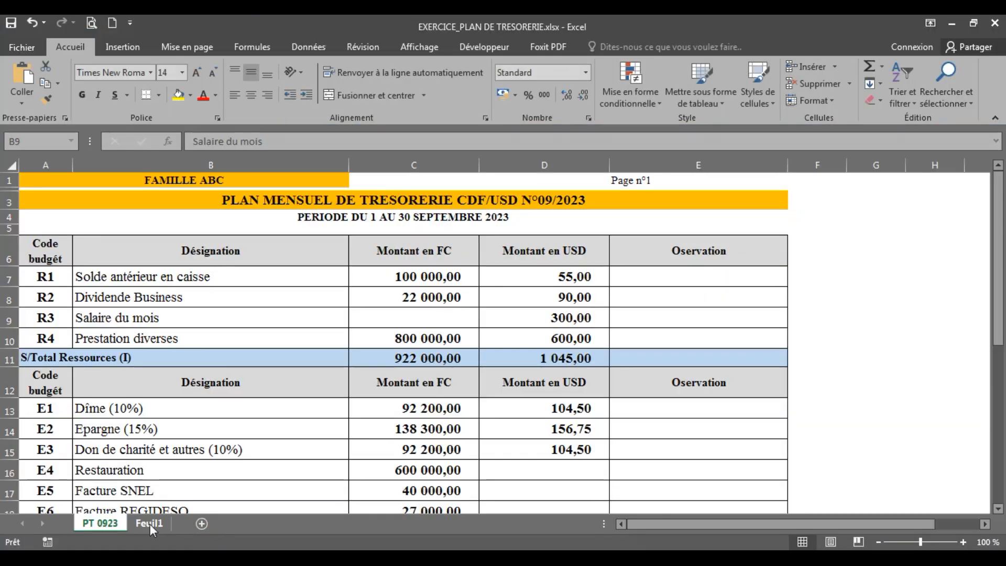
Enter the title "PLAN MENSUEL DE TRESORERIE" in cell A3 of Feuil1
left_click(149, 523)
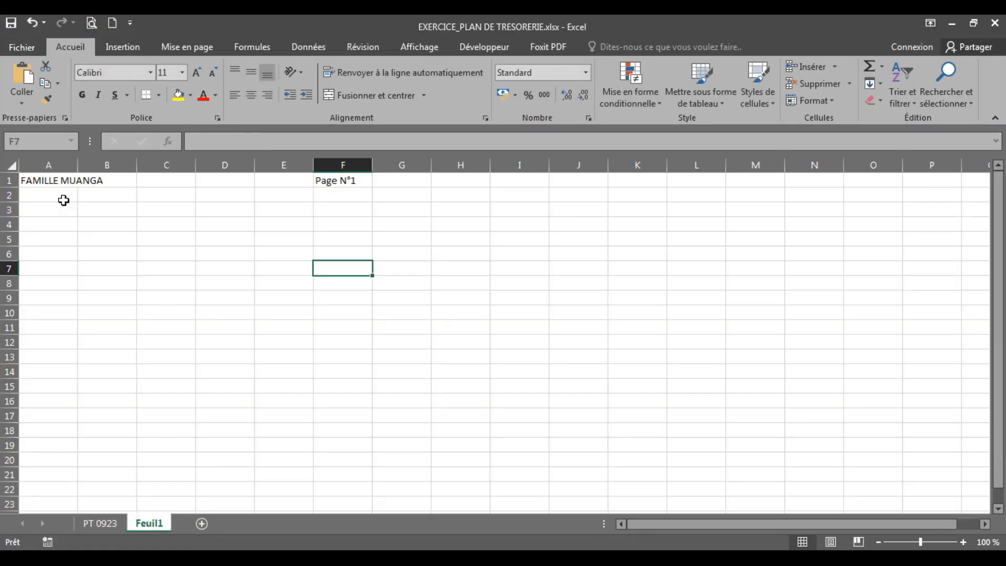
left_click(42, 209)
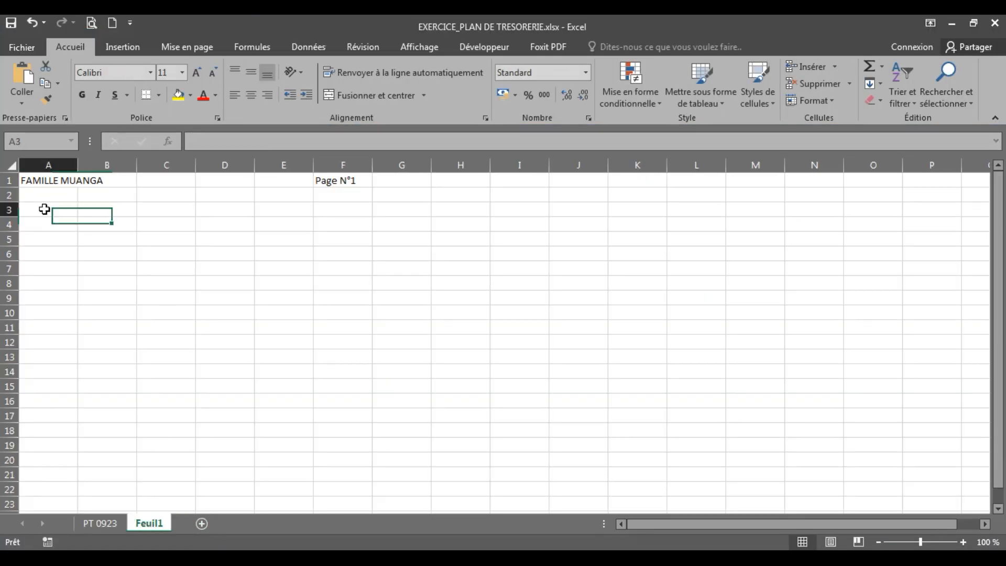
left_click(9, 180)
left_click(9, 194)
left_click(9, 209)
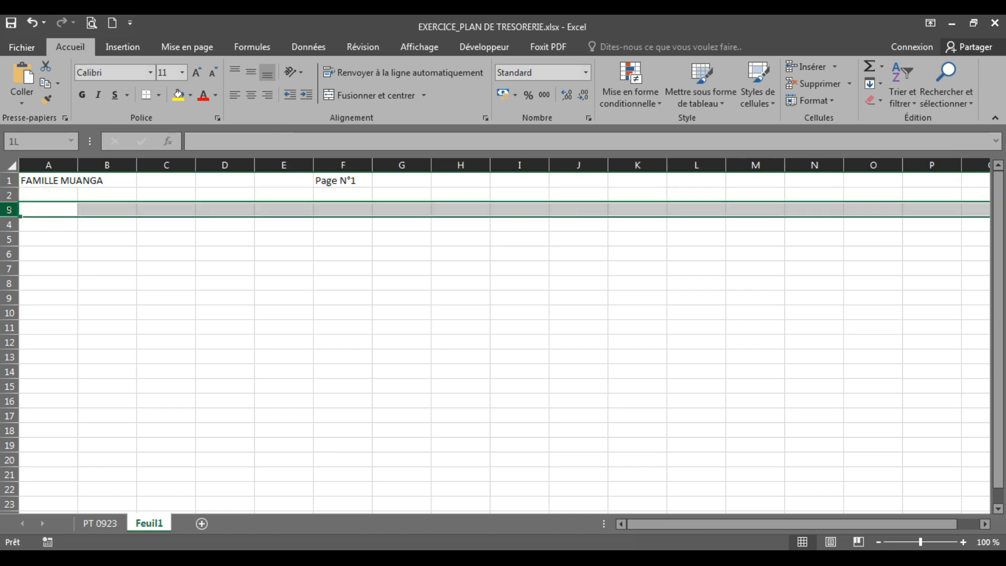
left_click(50, 208)
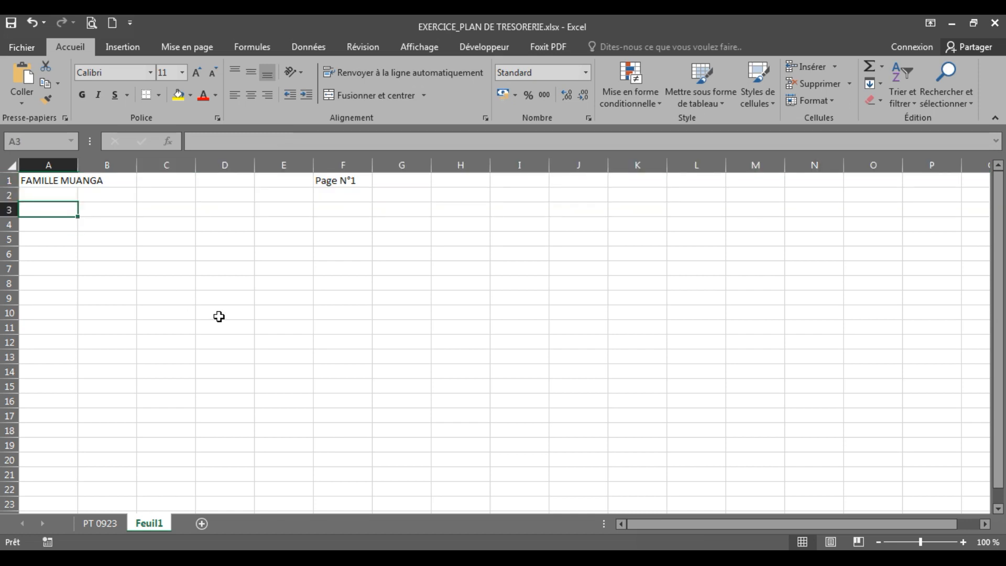
type("PLAN MENSUEL DE TR")
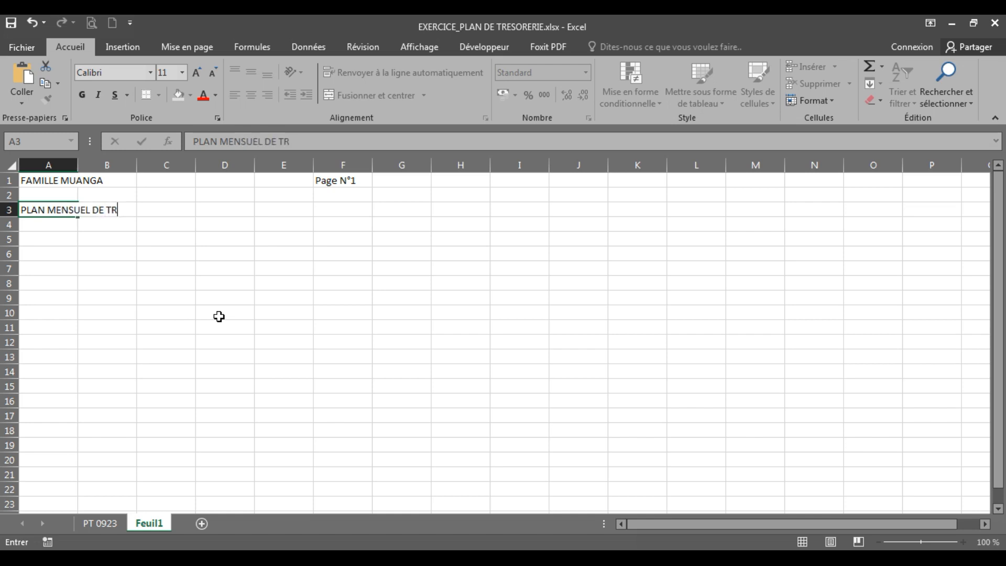
type("ERIE")
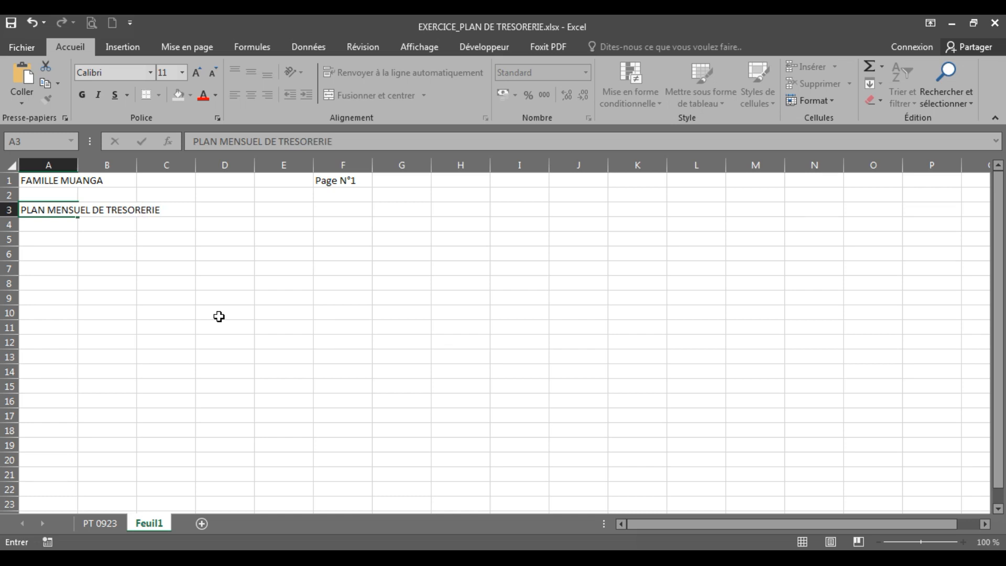
Compare the full plan title in row 3 of PT 0923 with the title in cell A3 of Feuil1
left_click(107, 523)
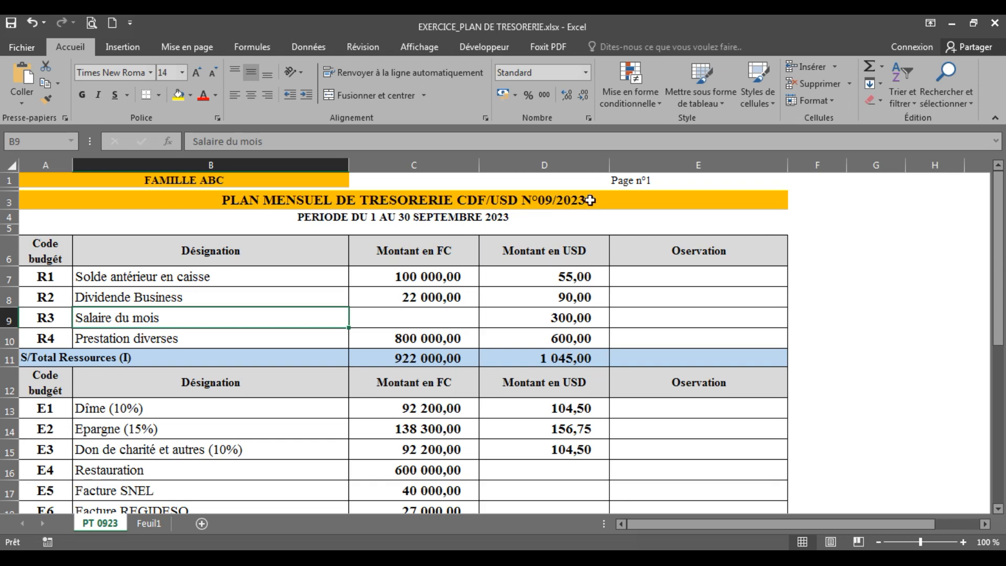
left_click(149, 524)
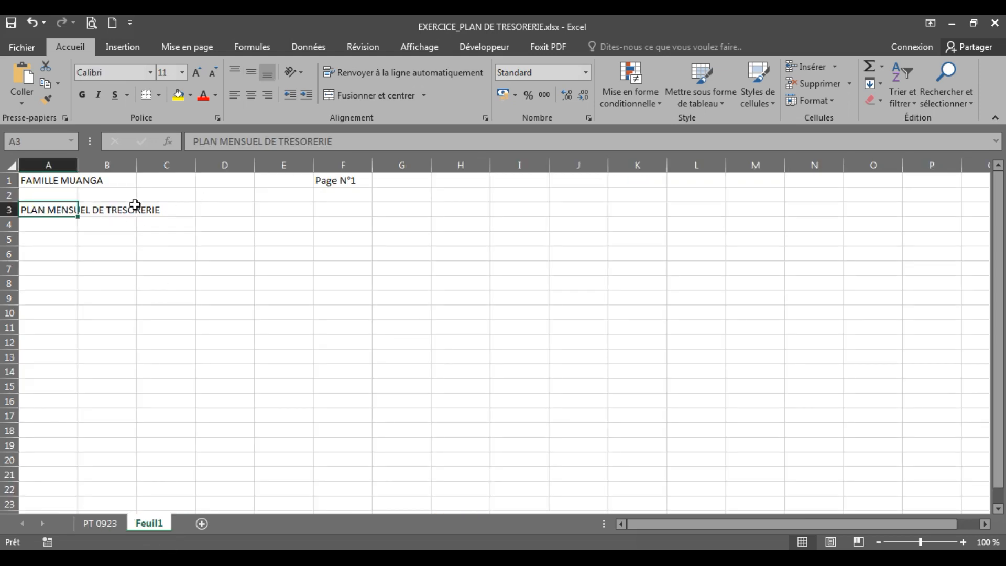
left_click(109, 523)
left_click(149, 523)
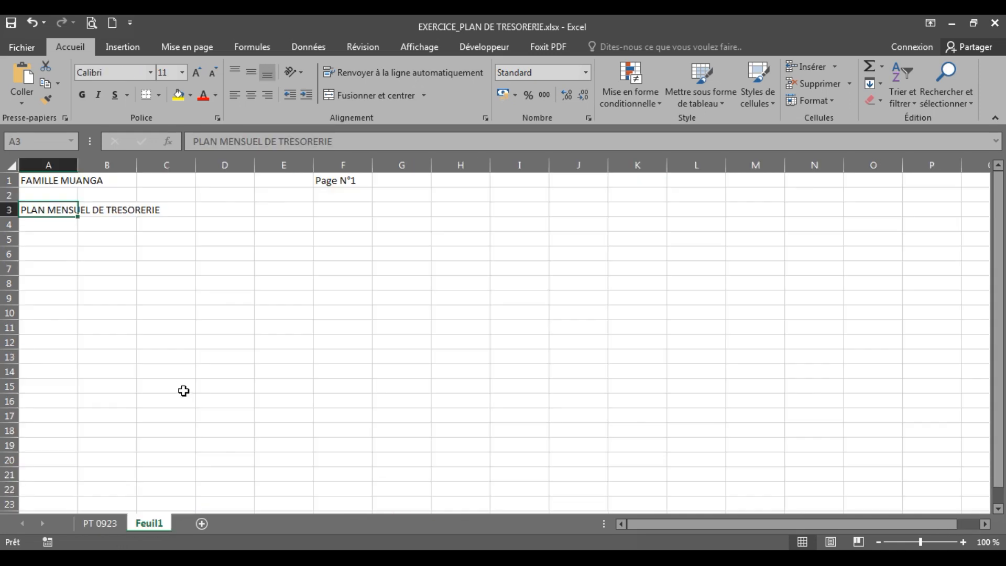
left_click(102, 237)
left_click(42, 212)
left_click(741, 348)
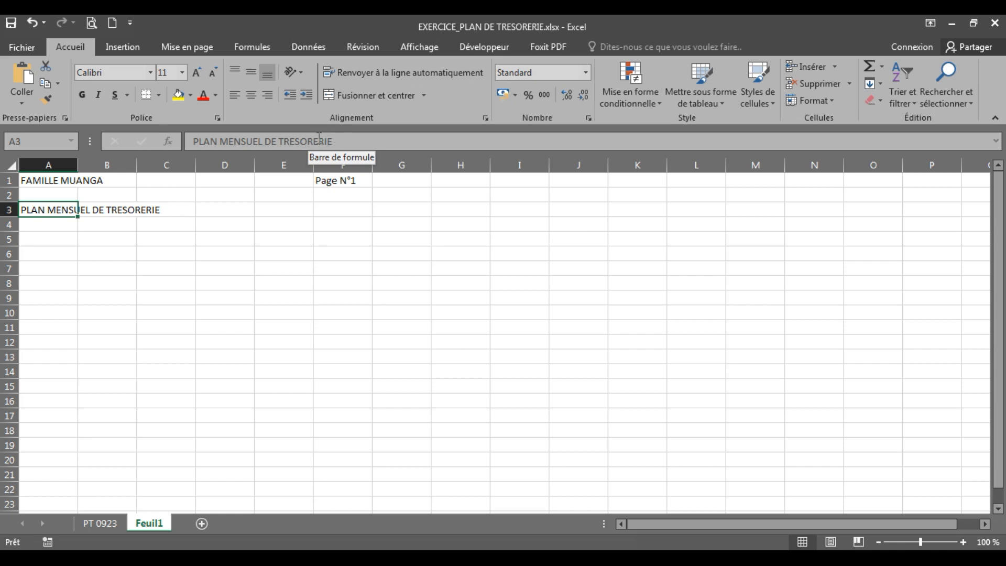
left_click(855, 554)
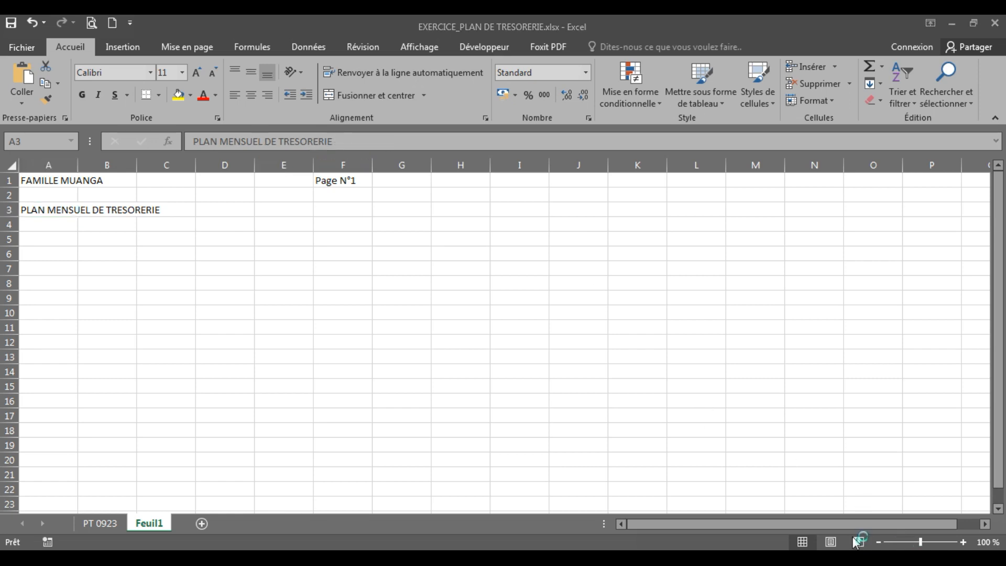
Append "CDF/USD N°09/2023" to the title "PLAN MENSUEL DE TRESORERIE" in cell A3 of Feuil1
left_click_drag(261, 126, 189, 125)
left_click_drag(347, 139, 282, 115)
left_click(345, 142)
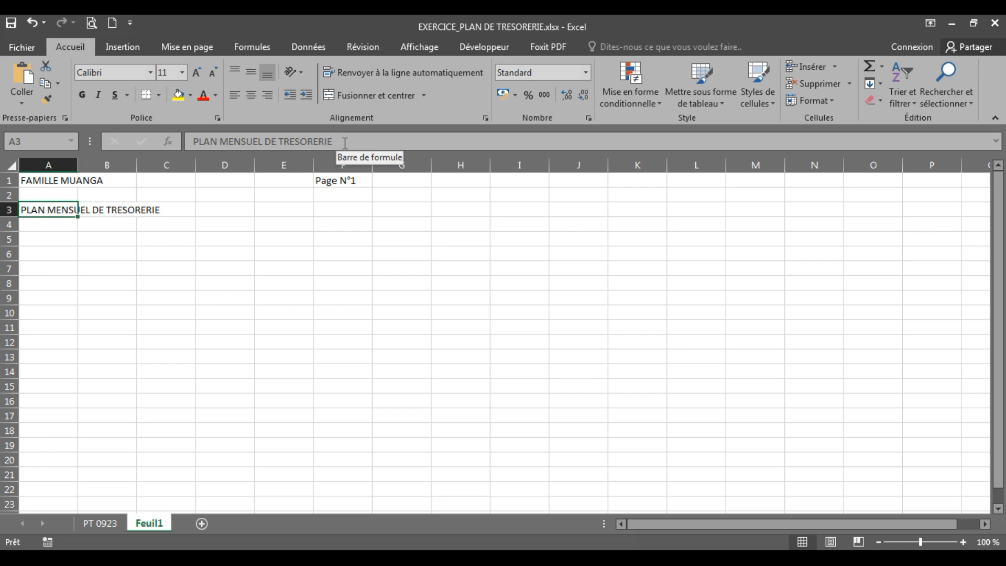
left_click(346, 142)
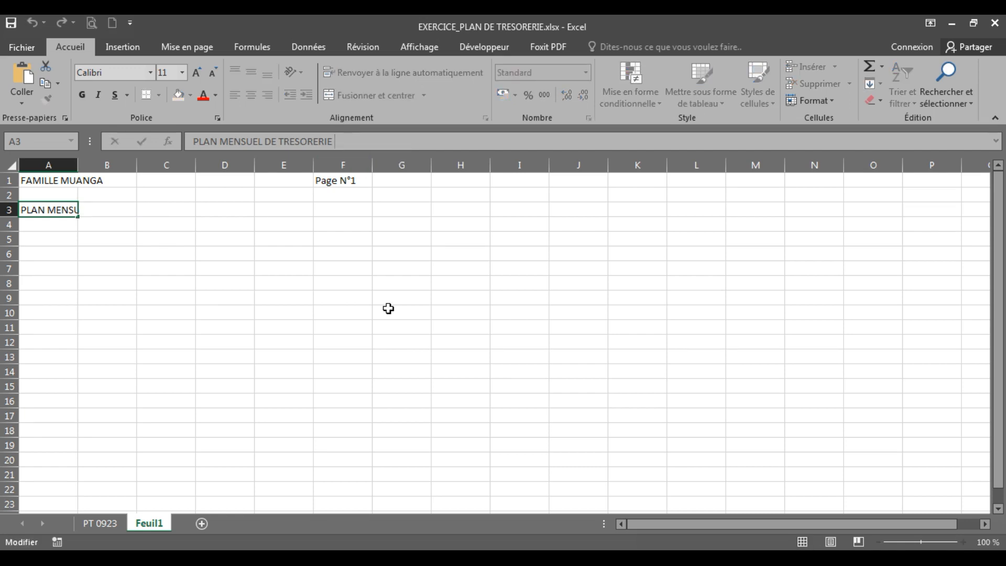
type("CDF/USD")
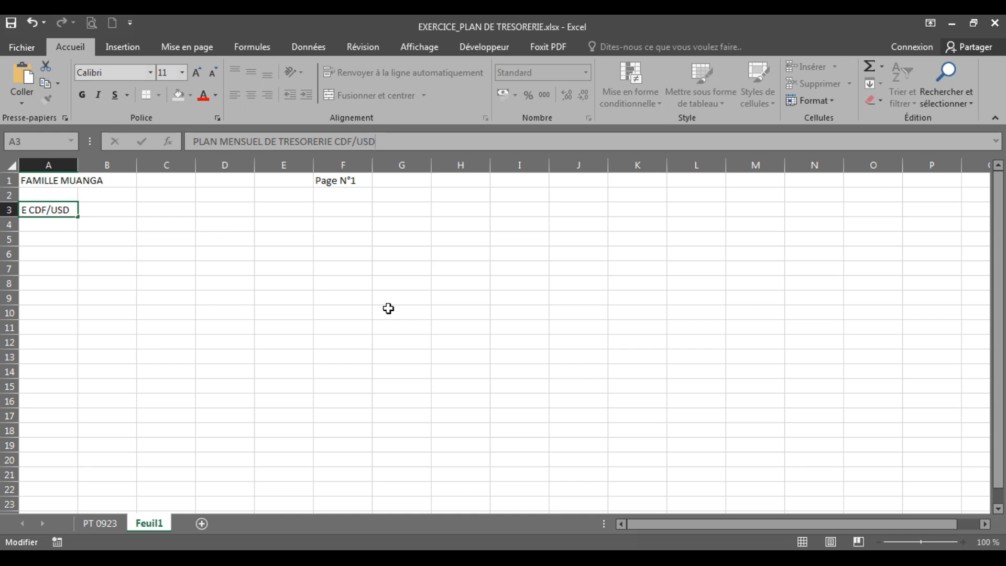
type(" N°09/2023")
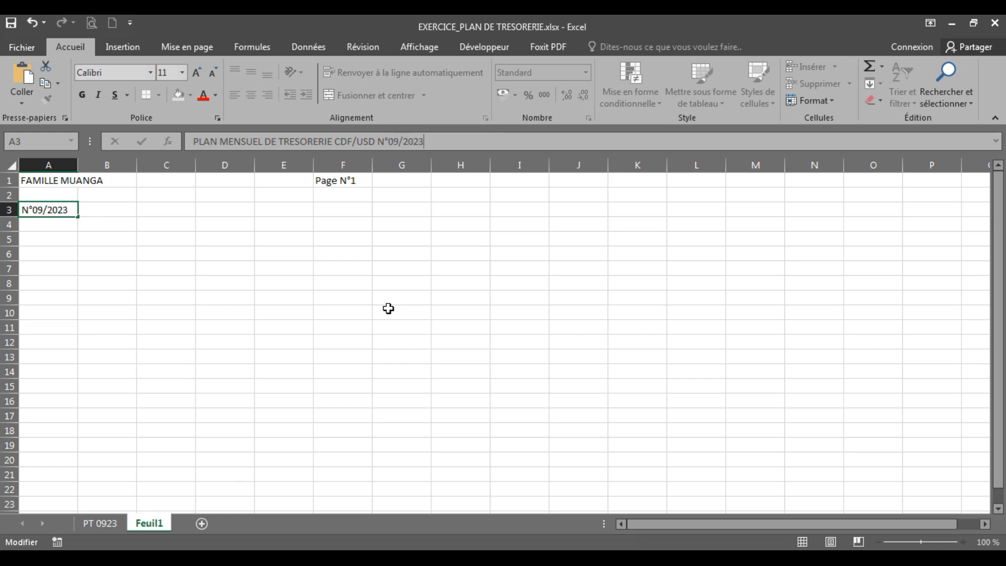
left_click(388, 308)
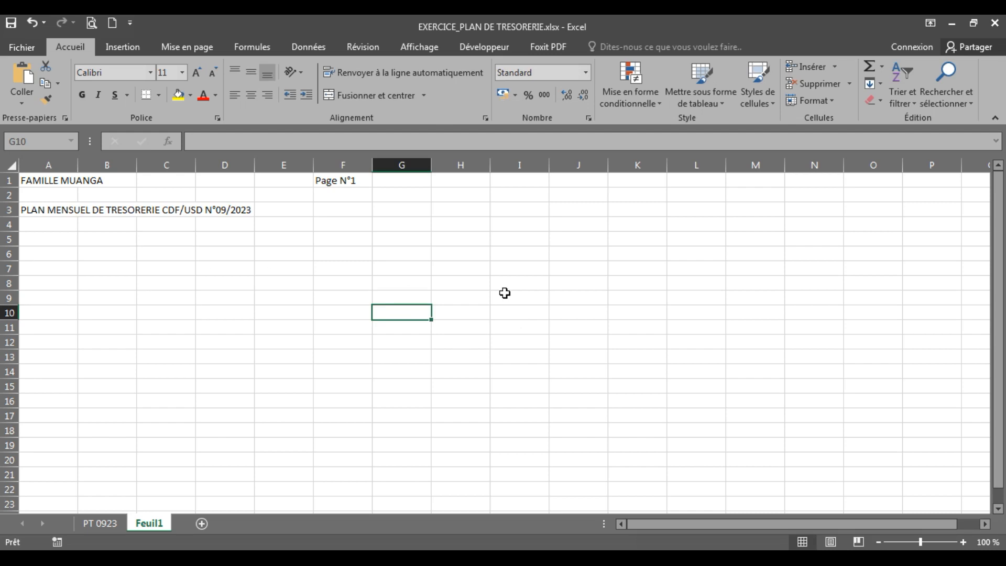
left_click(49, 210)
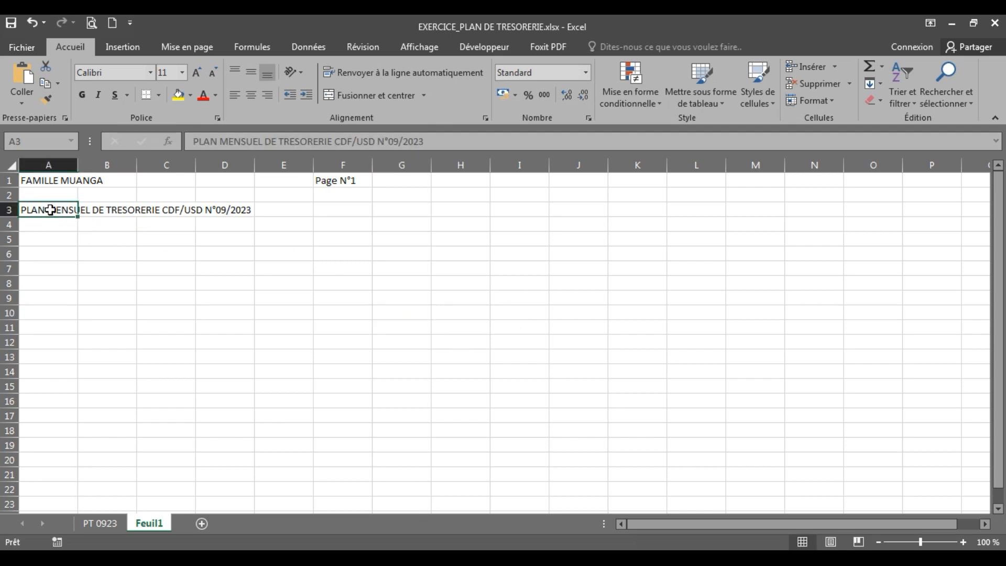
left_click(445, 139)
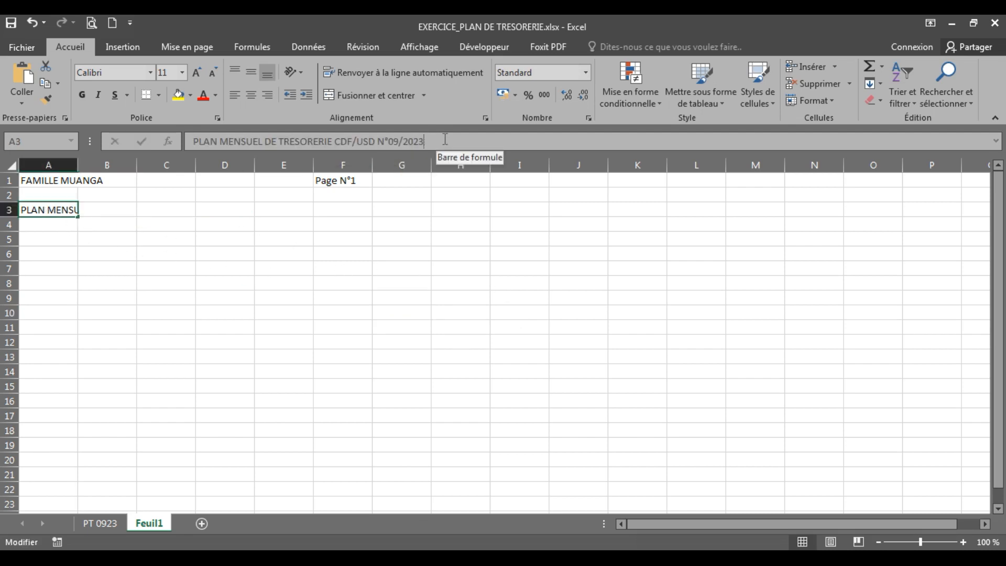
left_click(348, 322)
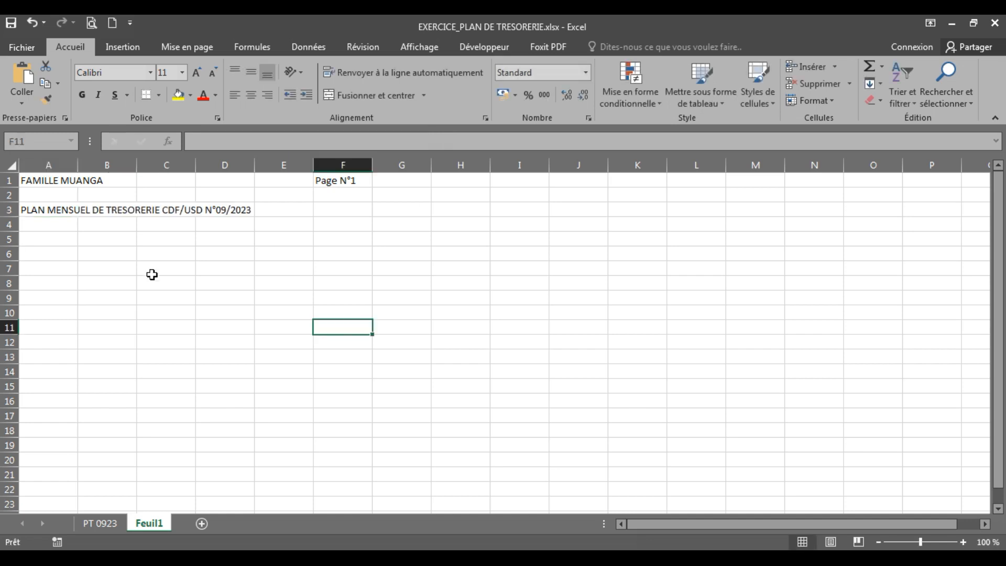
Edit the title in cell A3 directly, adding random trial characters at its end and removing them again
double_click(45, 211)
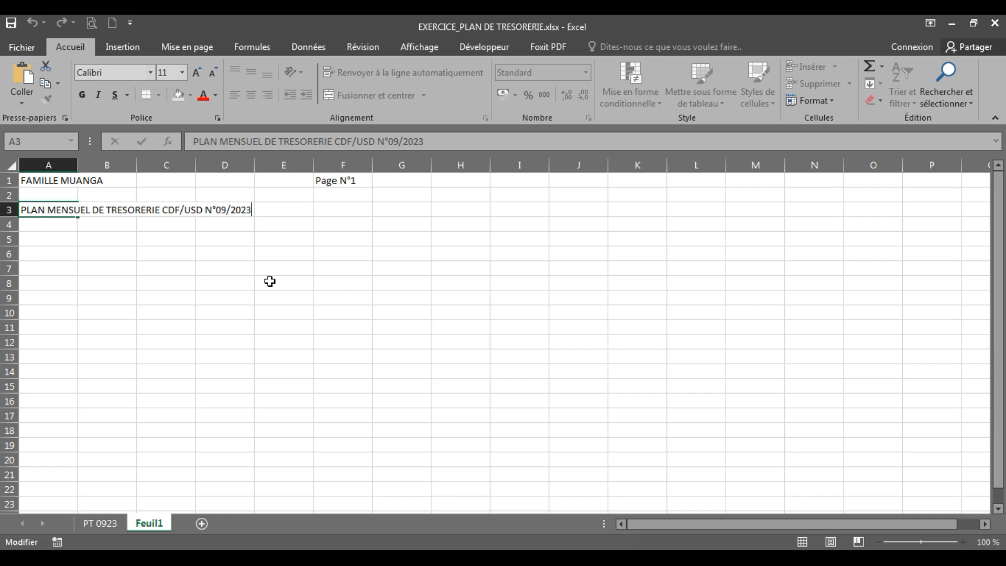
type("NFNLNFBLBKLBKLBGJKLJKLBGJNFBGLJ")
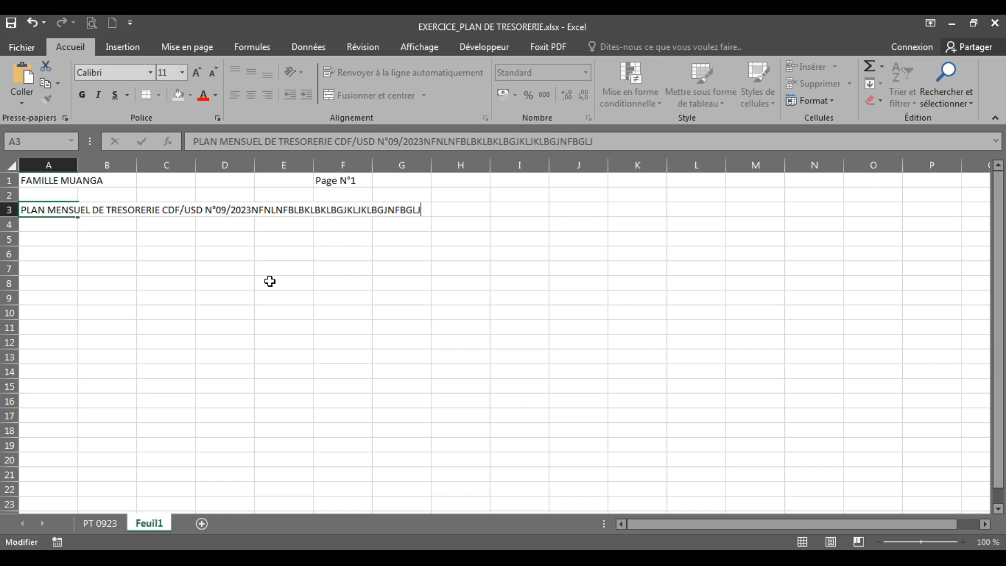
key("BackSpace")
key("BackSpace")
key("BackSpace")
key("BackSpace")
key("BackSpace")
key("BackSpace")
key("BackSpace")
key("BackSpace")
key("BackSpace")
key("BackSpace")
key("BackSpace")
key("BackSpace")
key("BackSpace")
key("BackSpace")
key("BackSpace")
key("BackSpace")
key("BackSpace")
key("BackSpace")
key("BackSpace")
key("BackSpace")
key("BackSpace")
key("BackSpace")
key("BackSpace")
key("BackSpace")
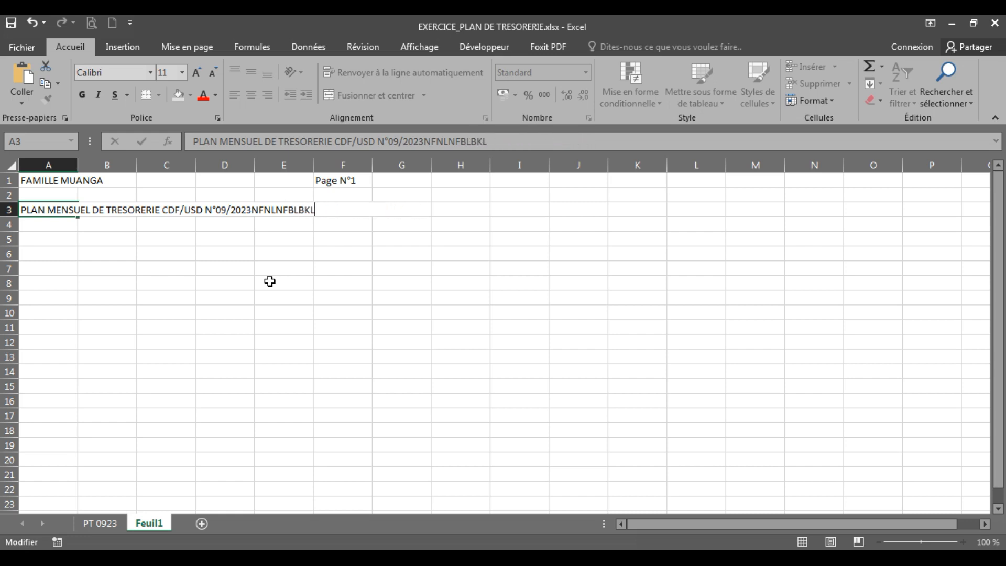
left_click(270, 281)
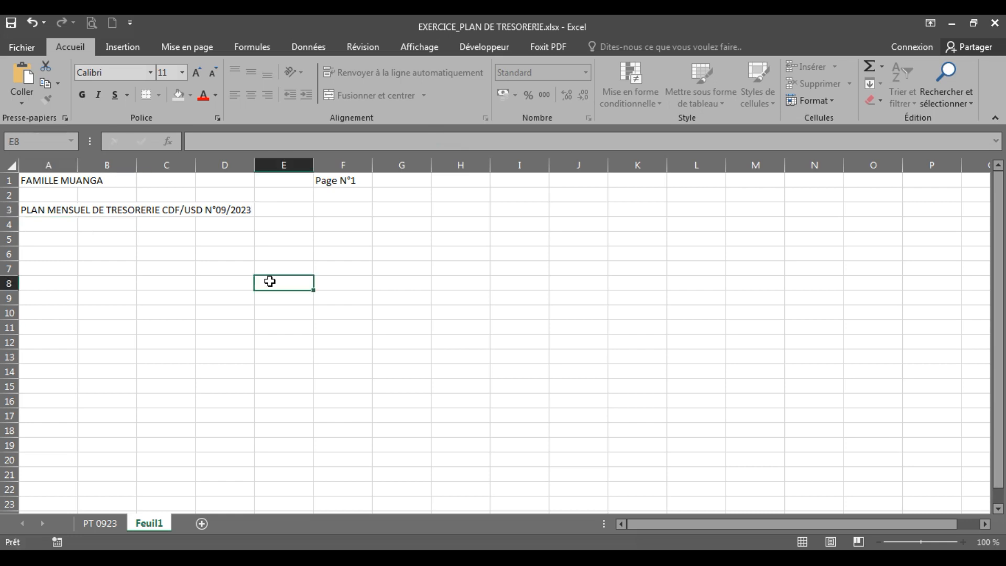
Check the period line in PT 0923 and enter "PERIODE DU 1 AU 30 SEPTEMBRE 2023" in cell A4 of Feuil1
left_click(99, 523)
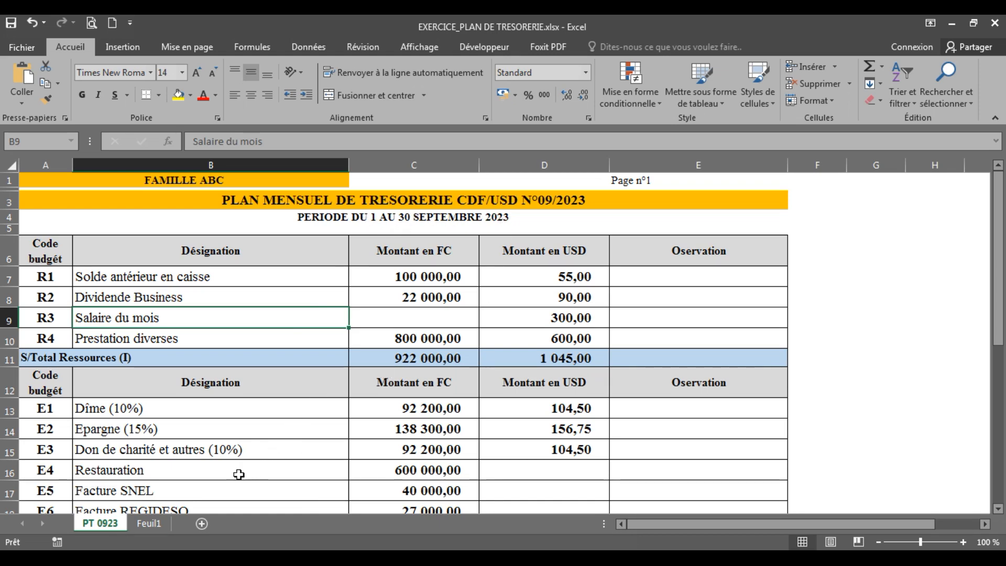
left_click(149, 523)
left_click(42, 222)
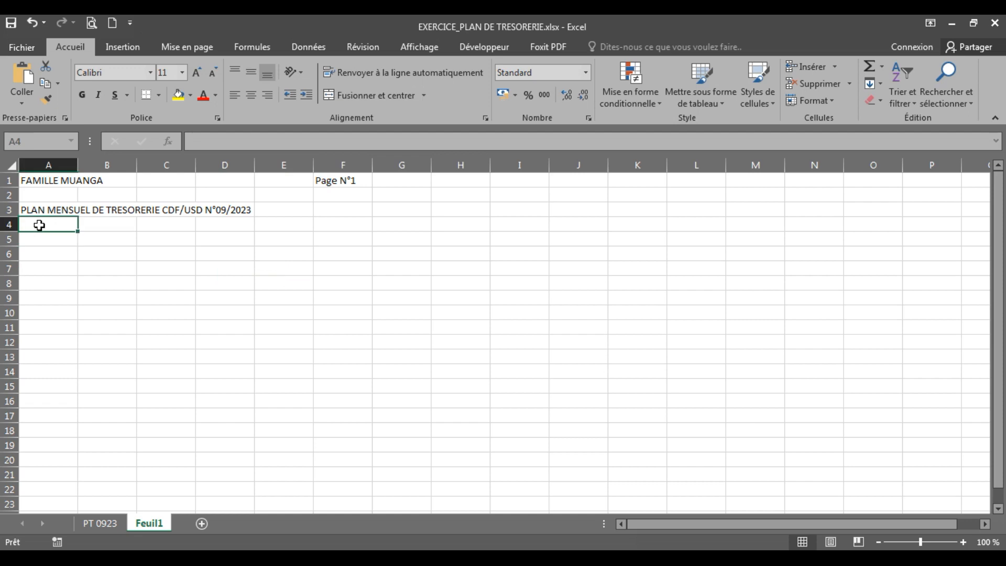
type("PERIODE DU")
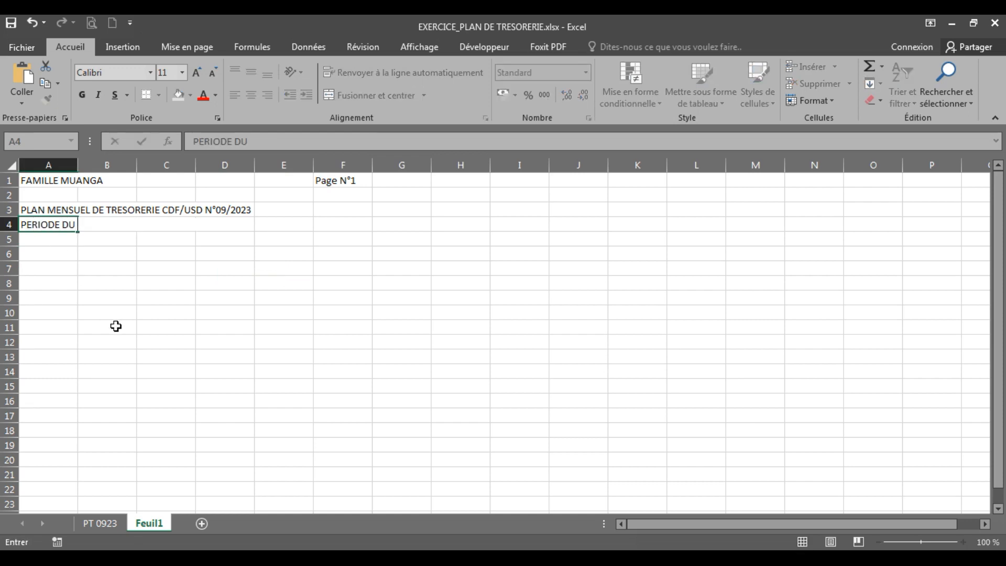
type(" 1 SEPTEMBRE A")
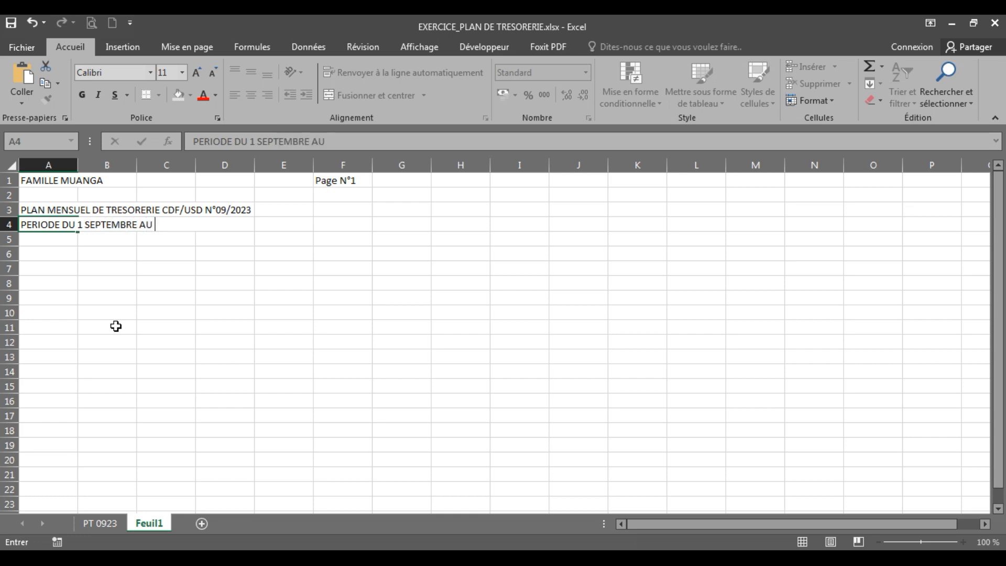
type("U")
key("BackSpace")
key("BackSpace")
key("BackSpace")
key("BackSpace")
key("BackSpace")
key("BackSpace")
key("BackSpace")
key("BackSpace")
key("BackSpace")
key("BackSpace")
key("BackSpace")
key("BackSpace")
type("AU 30 SEPTEMBRE 2023")
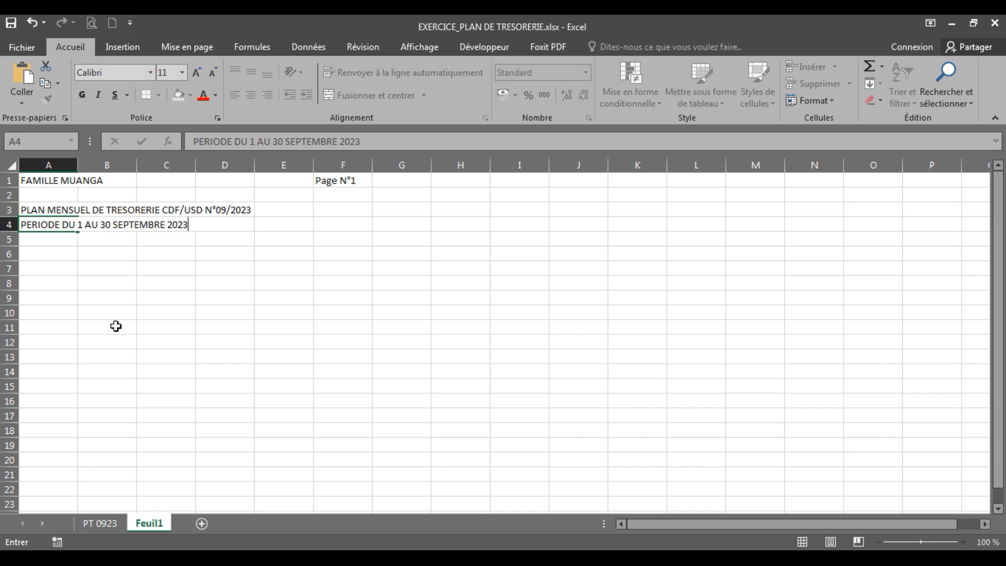
key("Return")
key("Return")
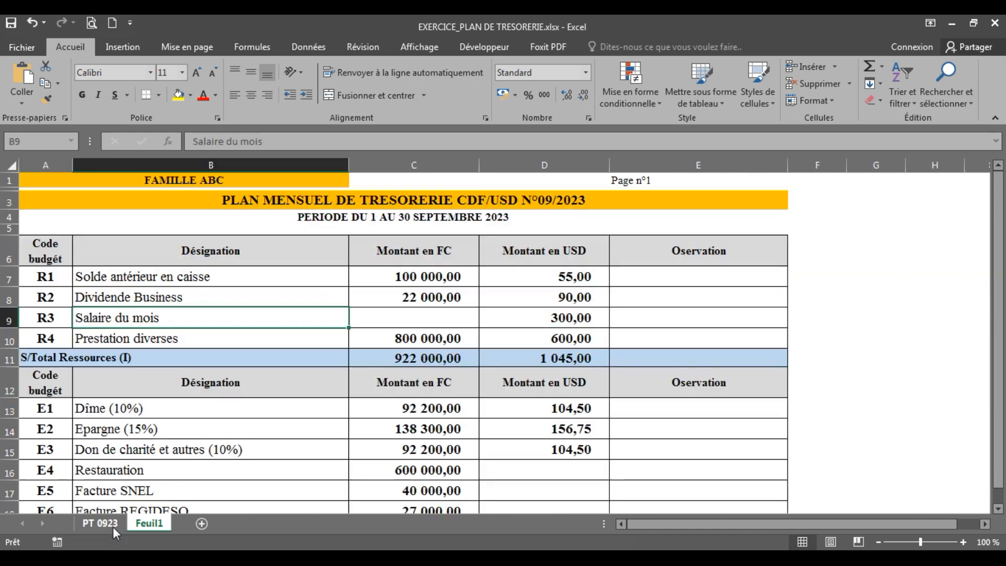
Review each column header in row 6 of PT 0923, from the budget code through to the observation column
left_click(112, 526)
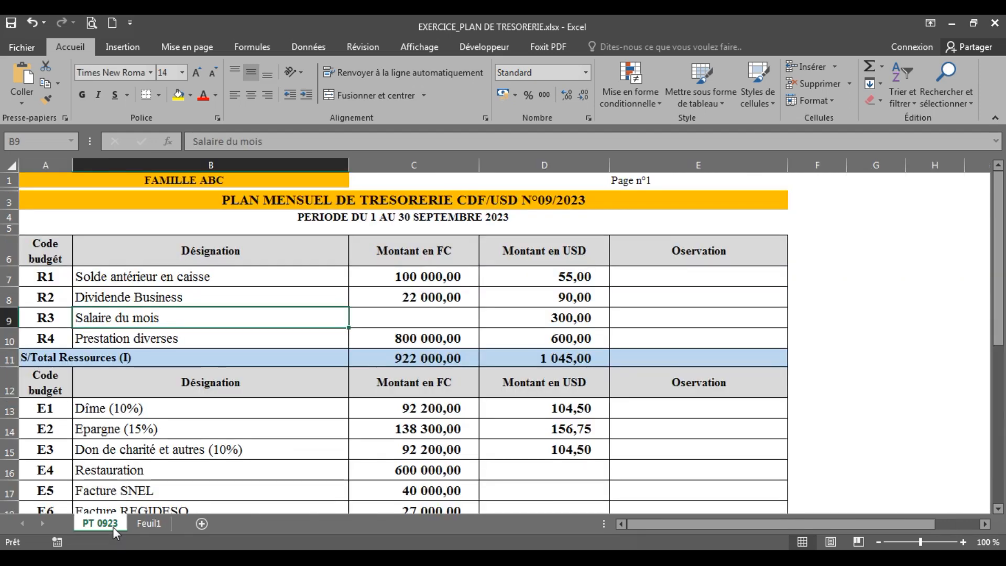
left_click(39, 245)
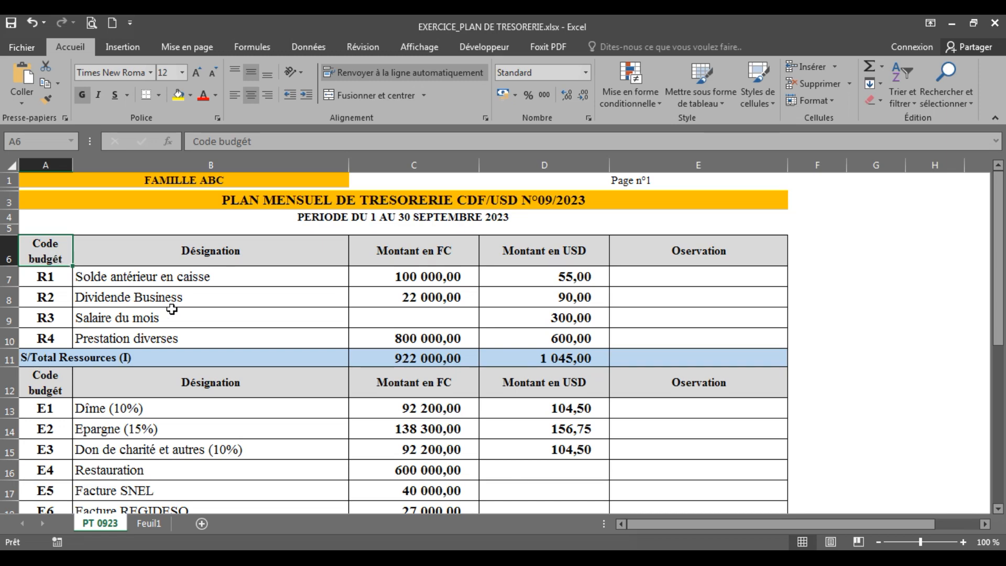
left_click(216, 253)
left_click(389, 258)
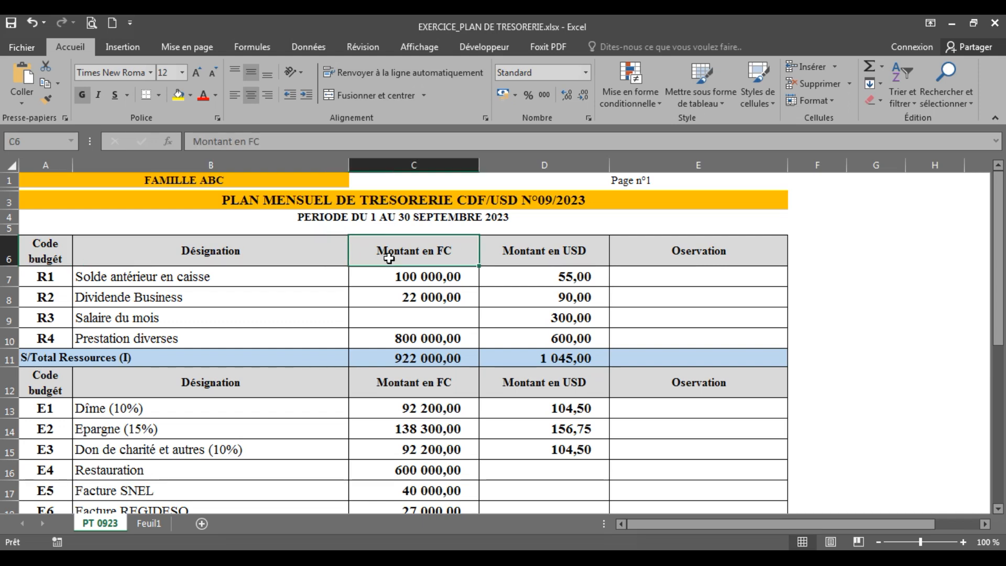
left_click(577, 256)
left_click(688, 259)
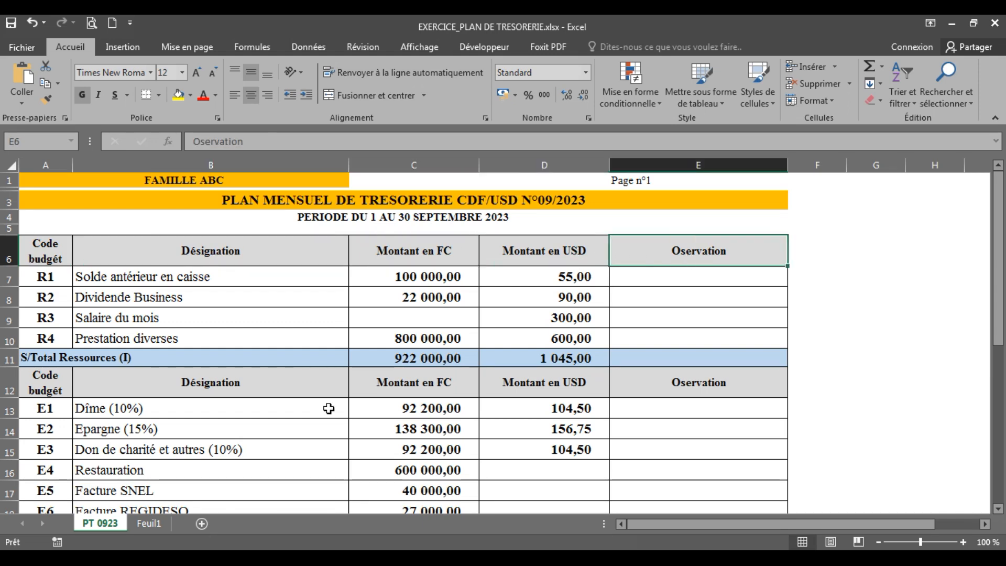
Enter the header "Code budgét" in cell A6 of Feuil1 and check the header row in PT 0923
left_click(149, 523)
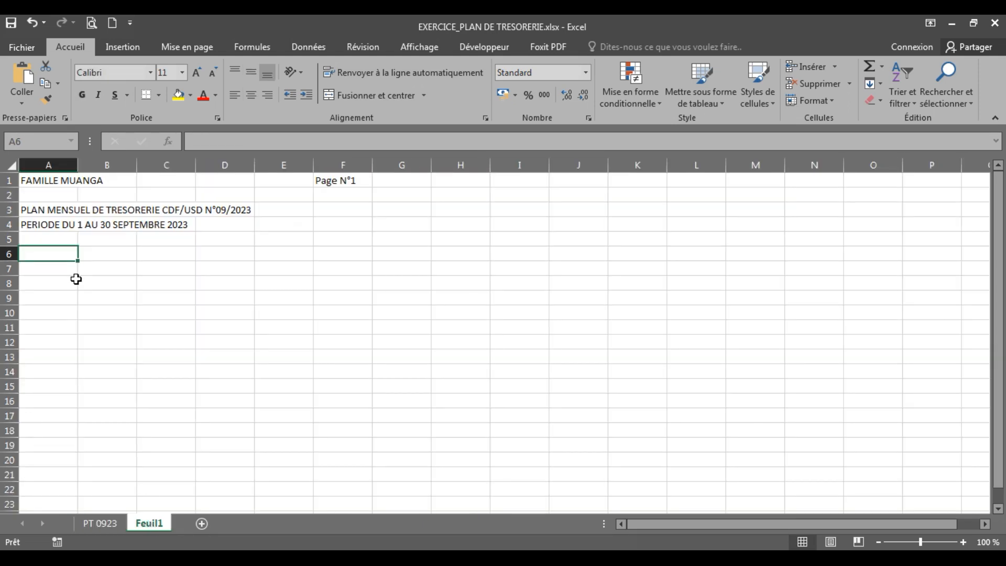
type("Code ")
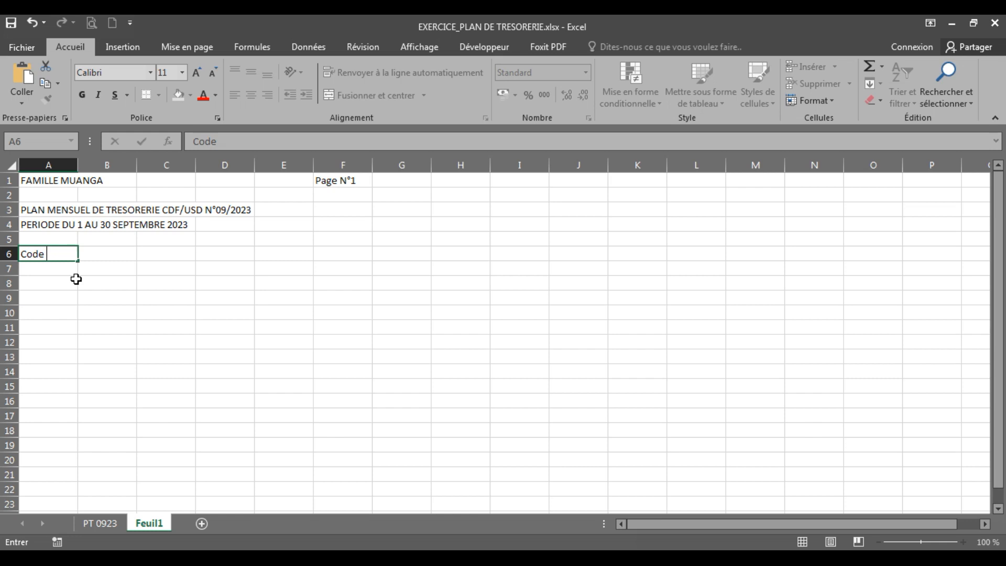
type("budgét")
left_click(148, 327)
left_click(111, 527)
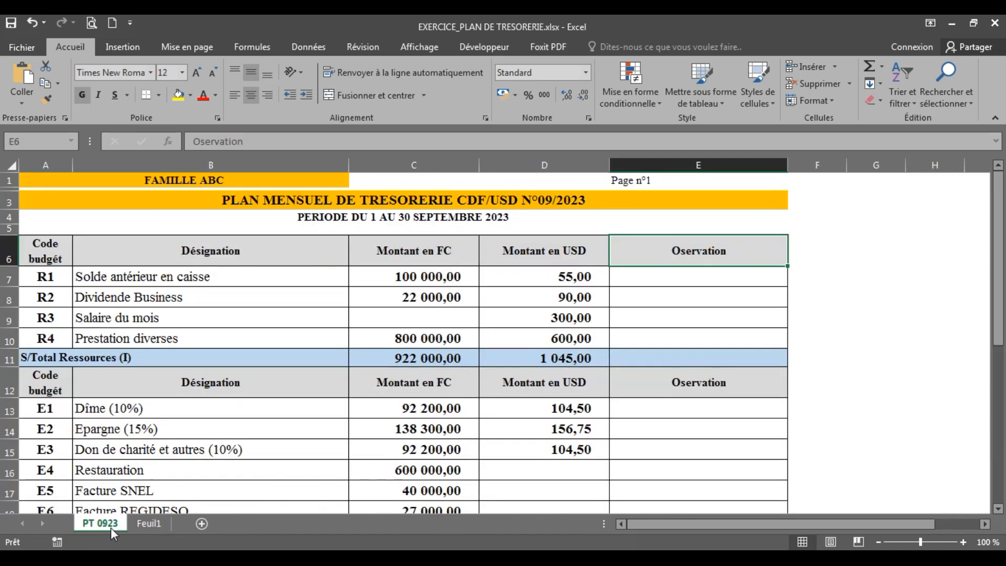
left_click(155, 524)
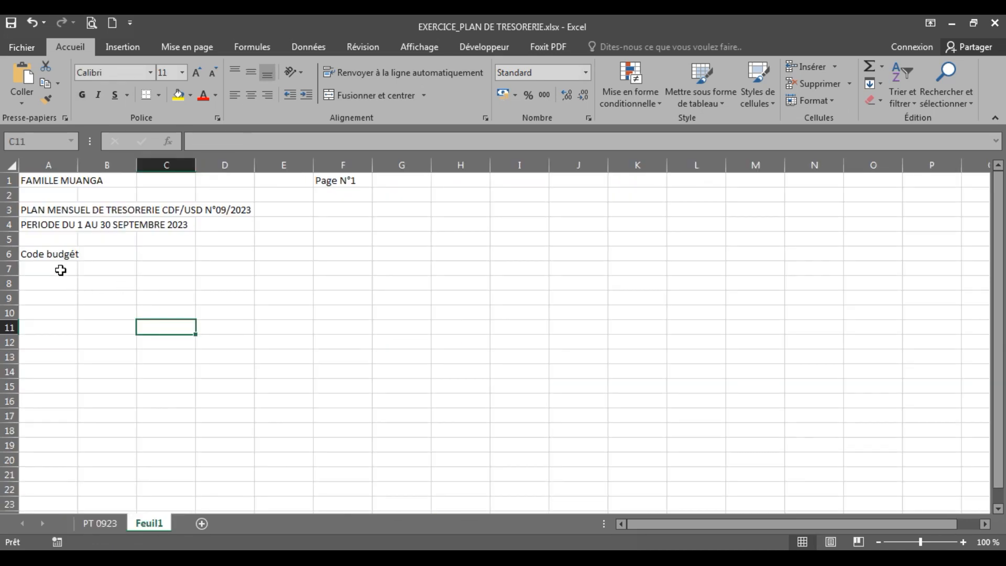
Trace the address of cell A6 in Feuil1 by selecting column A, row 6, the cell itself and its neighbour B6
left_click(54, 255)
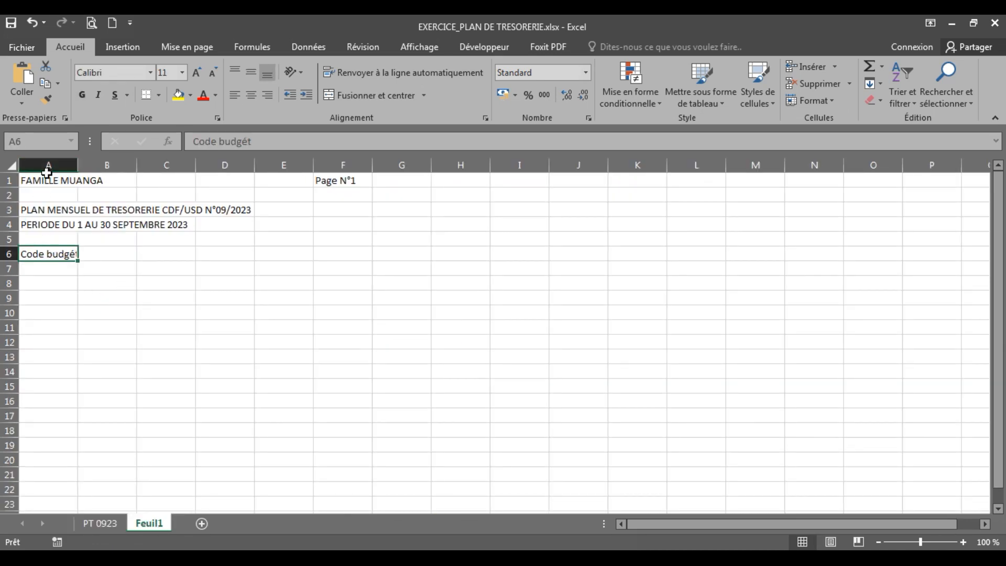
left_click(46, 165)
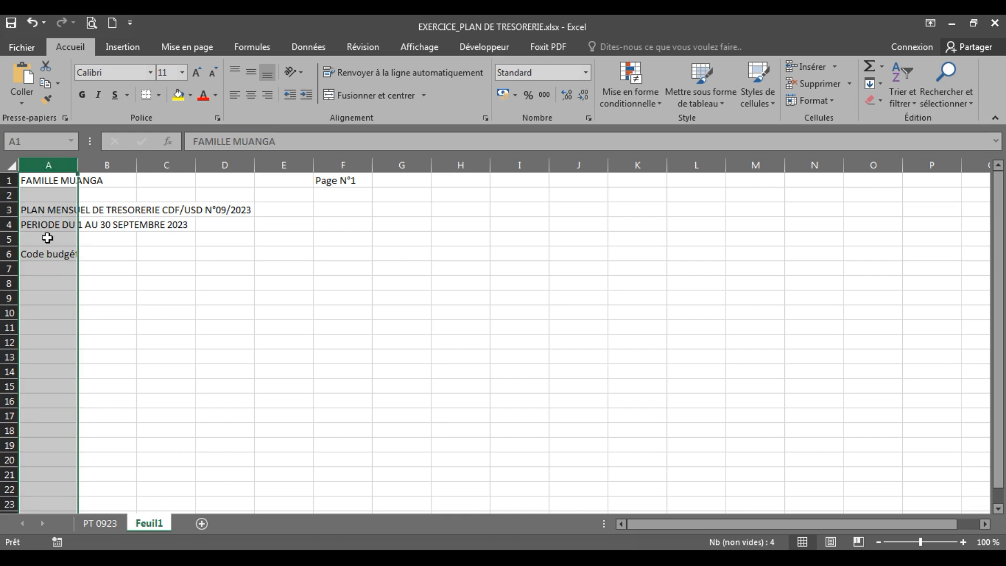
left_click_drag(47, 237, 47, 254)
left_click(10, 254)
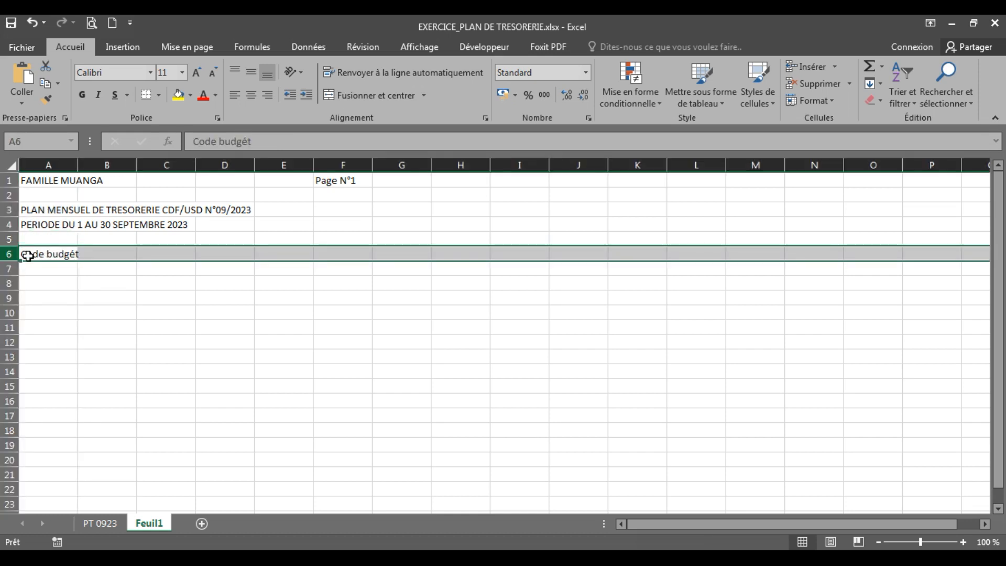
left_click(30, 255)
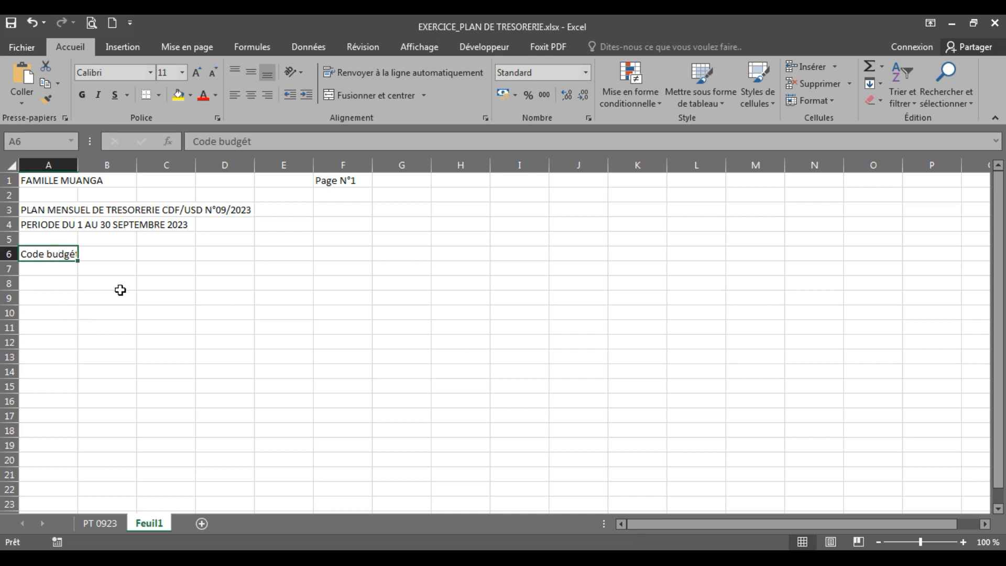
left_click(102, 259)
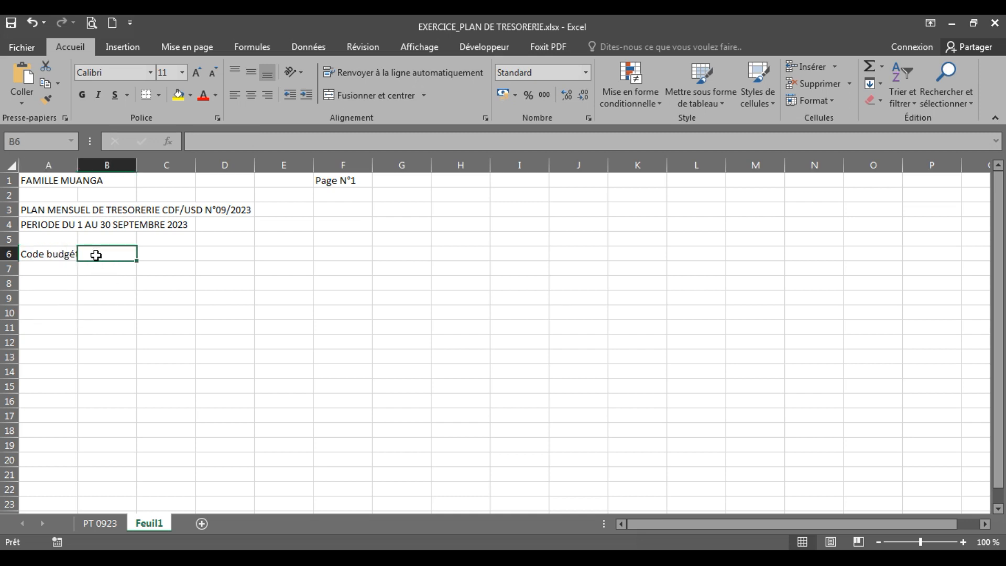
left_click(39, 258)
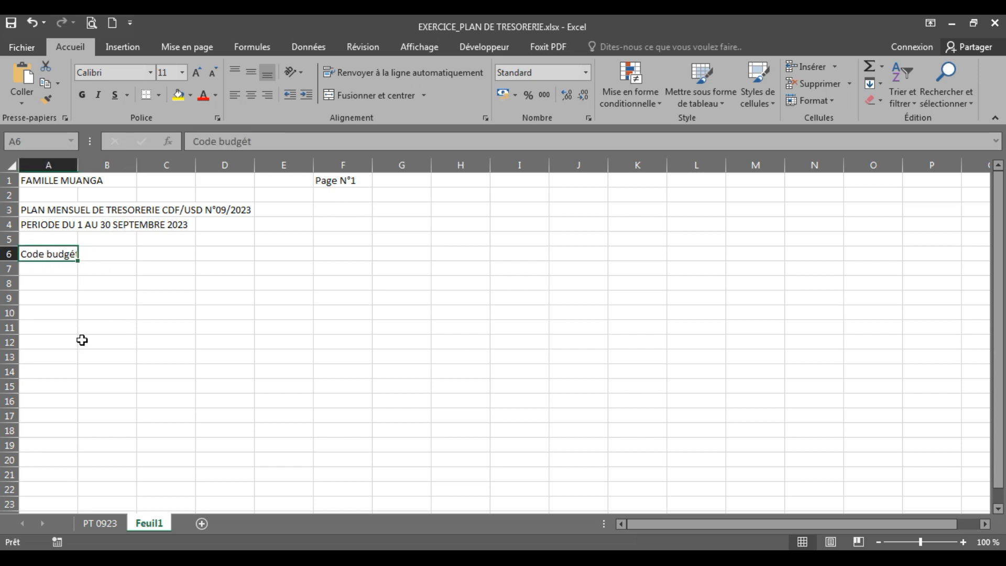
Enter the header "Désignation" in cell B6 of Feuil1
key("Right")
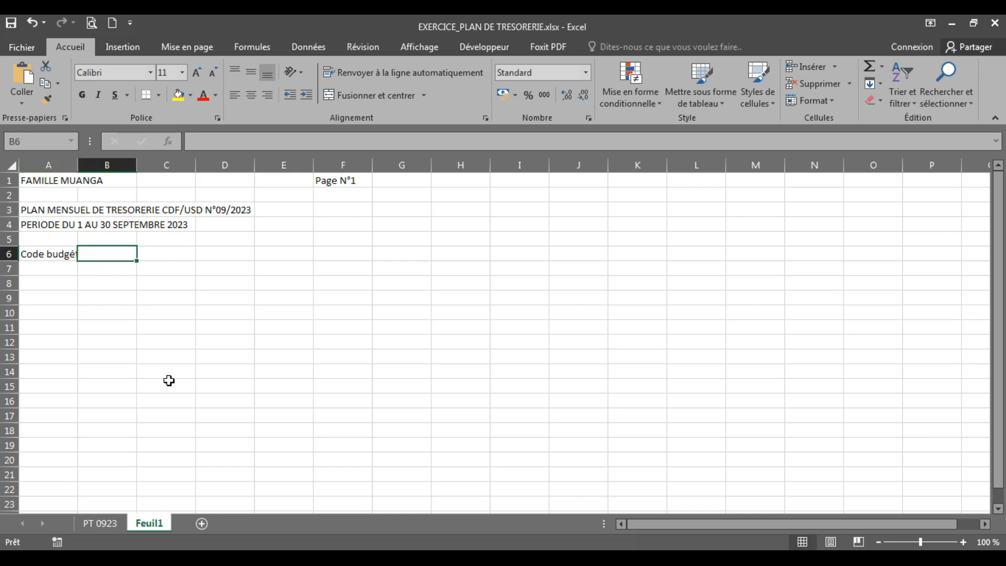
type("Désignation")
left_click(176, 354)
Check the third column header in PT 0923 and enter "Montant en FC" in cell C6 of Feuil1
left_click(163, 254)
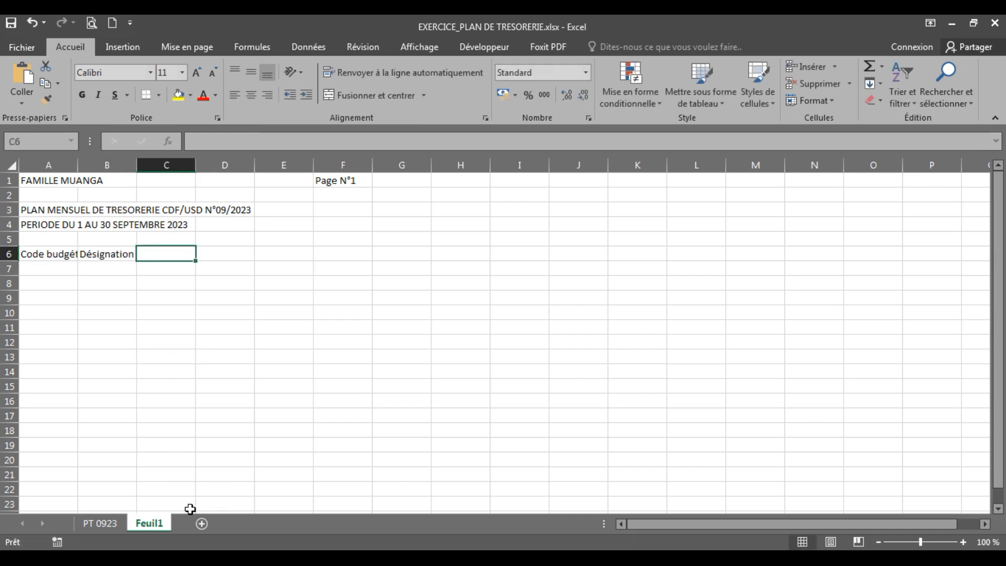
left_click(111, 524)
left_click(148, 522)
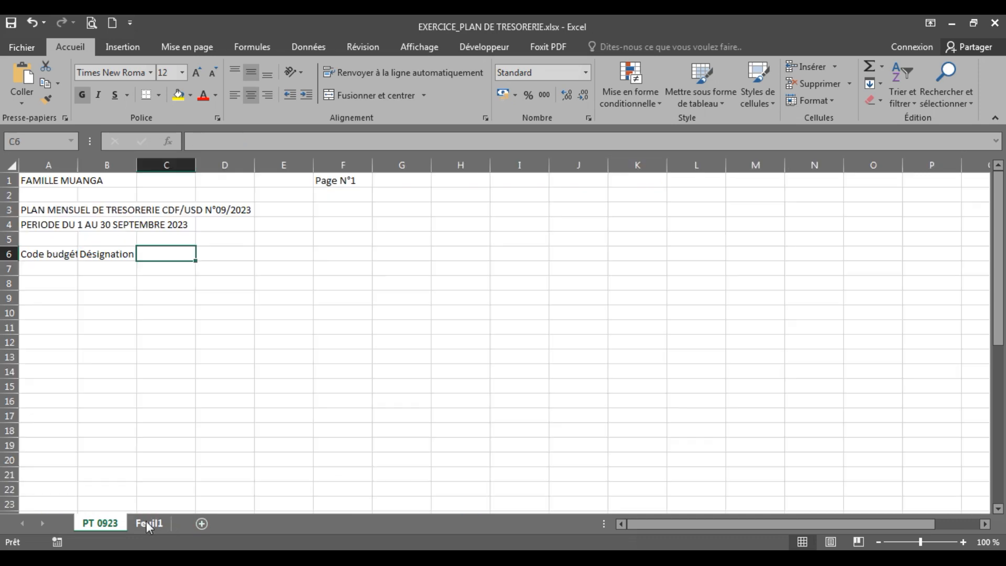
type("Montant en FC")
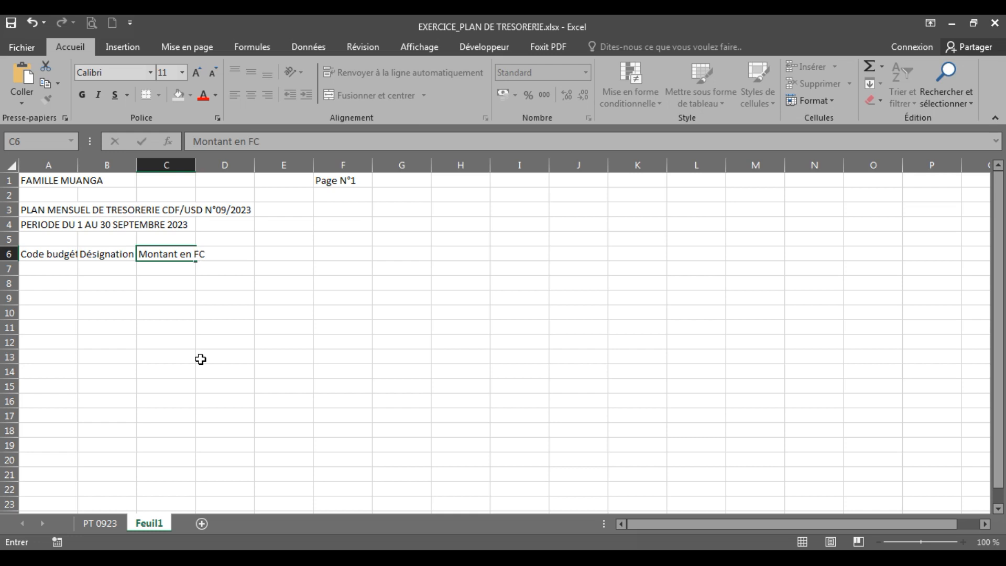
key("Tab")
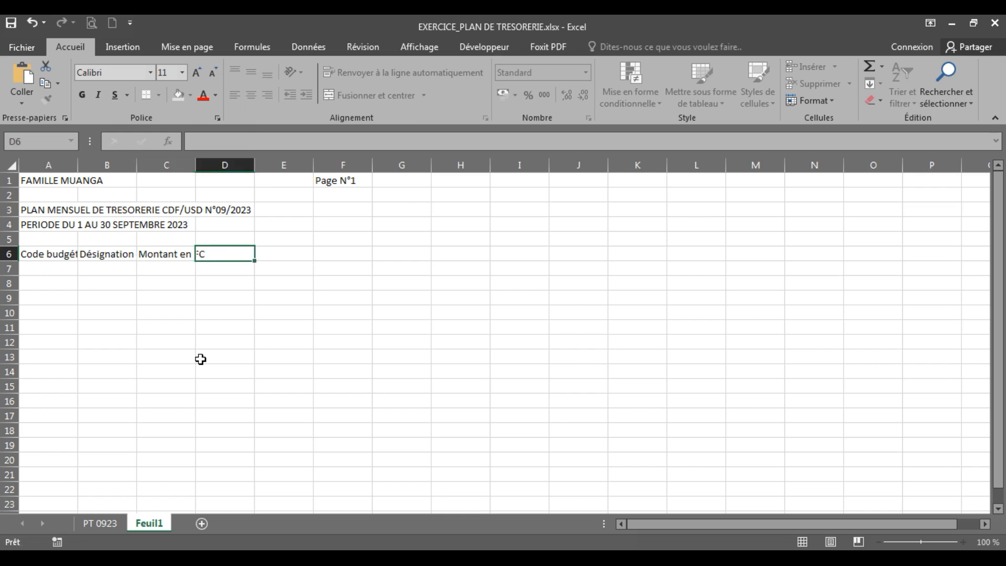
Complete the header row of Feuil1 with "Montant en USD" in cell D6 and "Observation" in cell E6
type("Montant en USD")
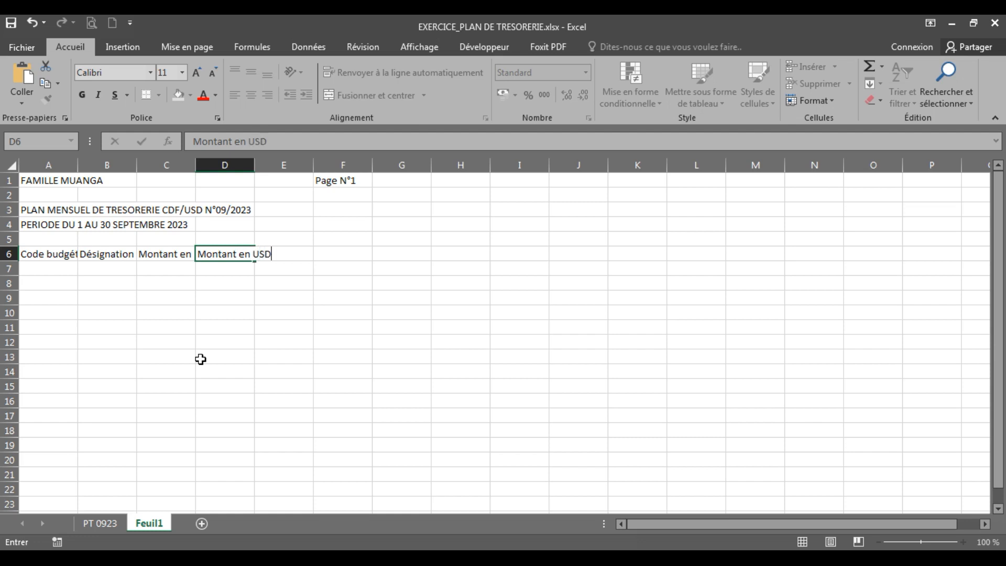
key("Tab")
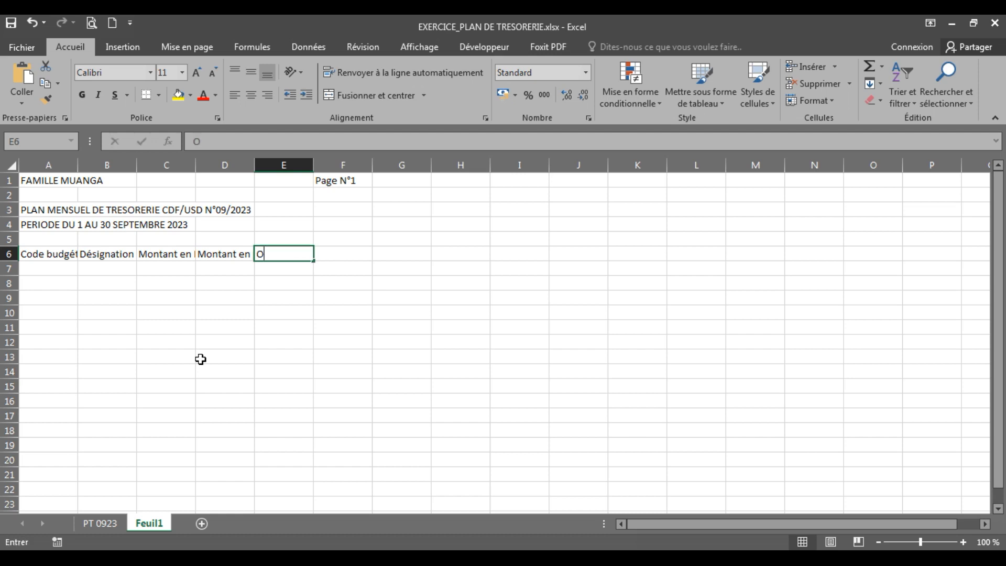
type("Observation")
key("Return")
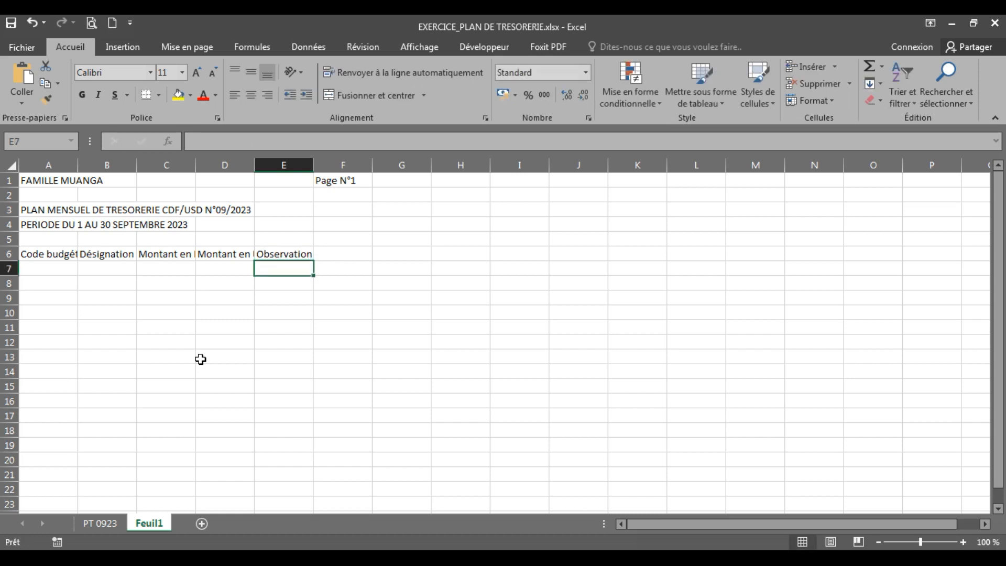
Review the designations and budget codes R1 to R4 of the resource lines in rows 7 to 10 of PT 0923
left_click(62, 264)
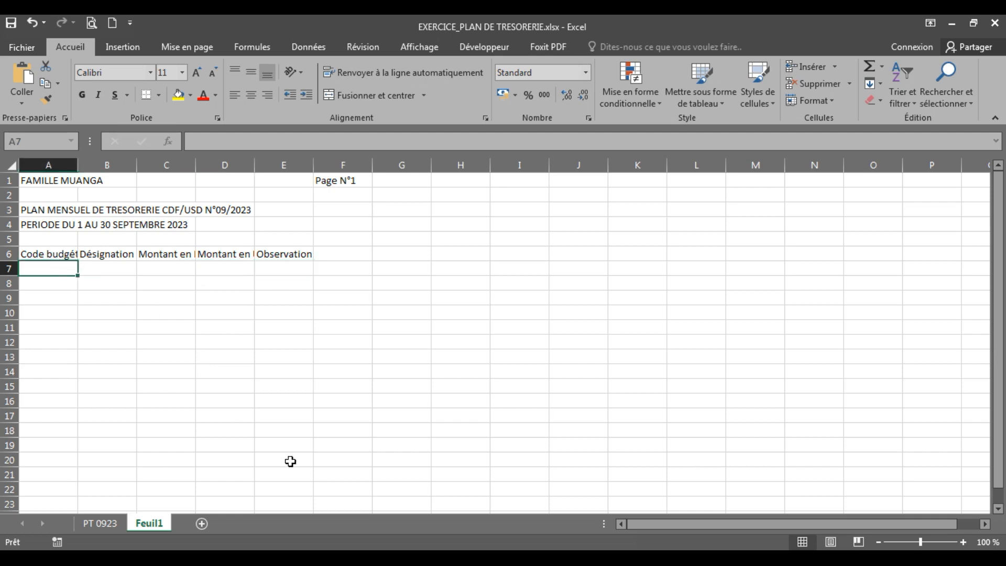
left_click(107, 523)
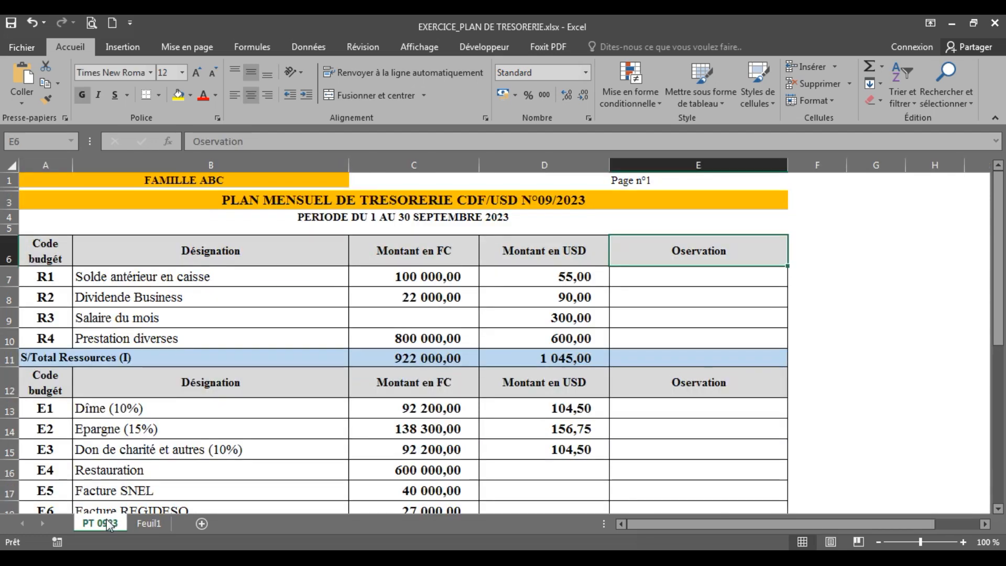
left_click(99, 275)
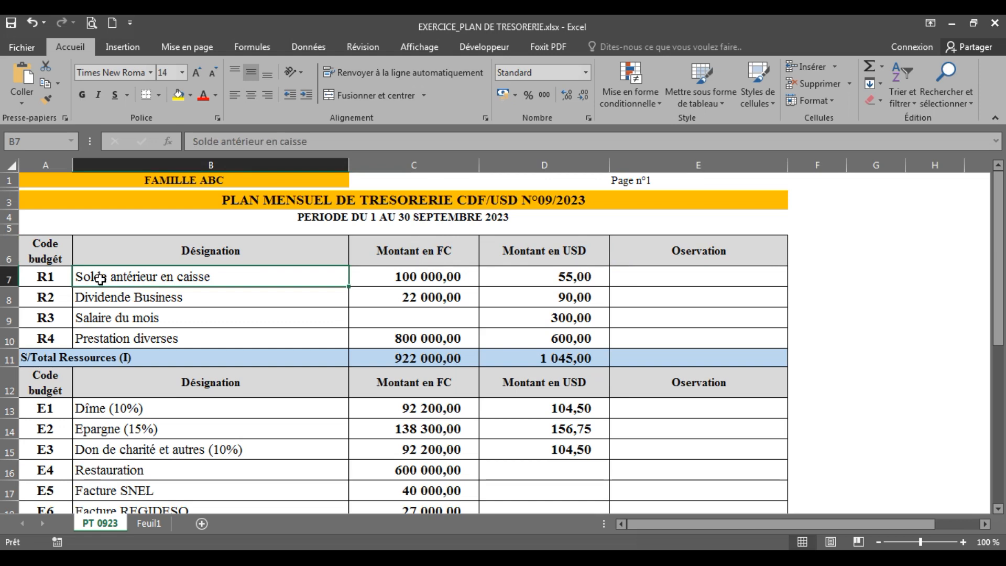
left_click(109, 297)
left_click(111, 318)
left_click(110, 340)
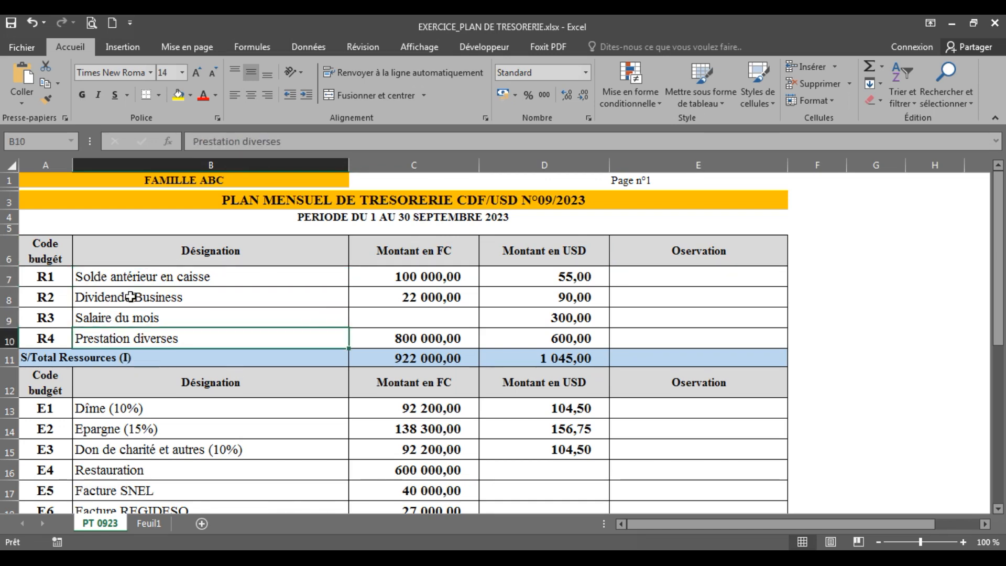
left_click(56, 279)
left_click(51, 298)
left_click(51, 317)
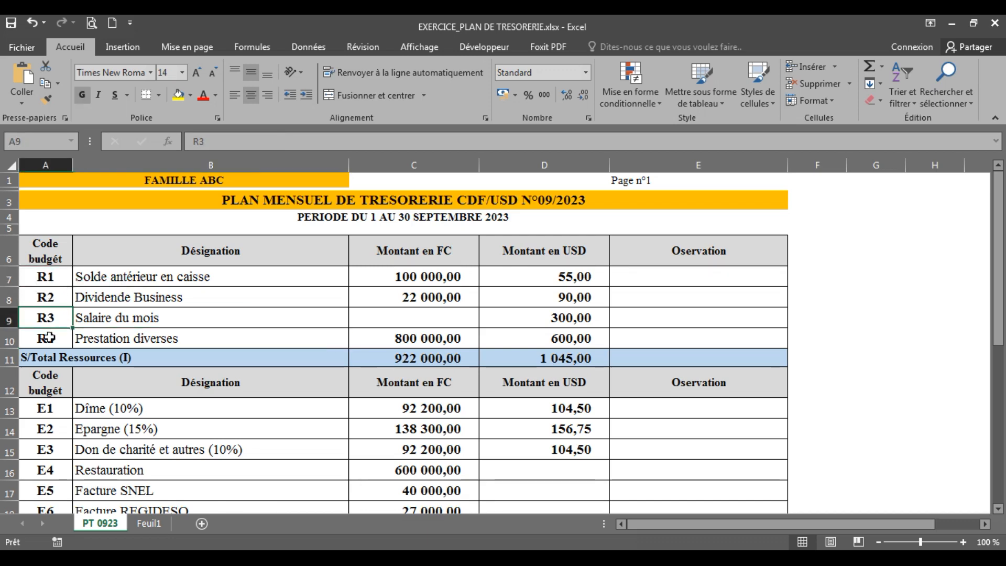
left_click(50, 338)
left_click(34, 278)
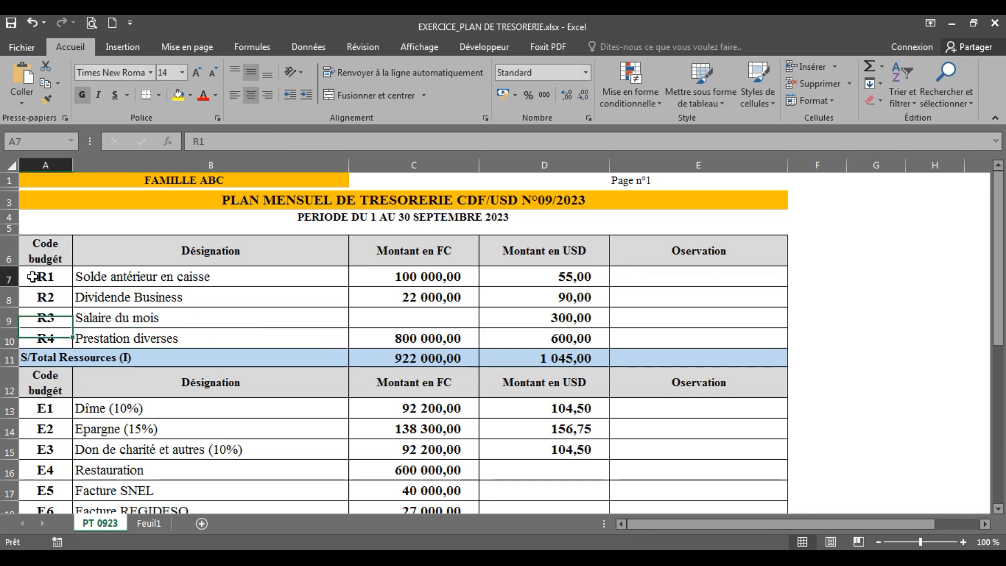
left_click(61, 295)
left_click(57, 316)
left_click(53, 341)
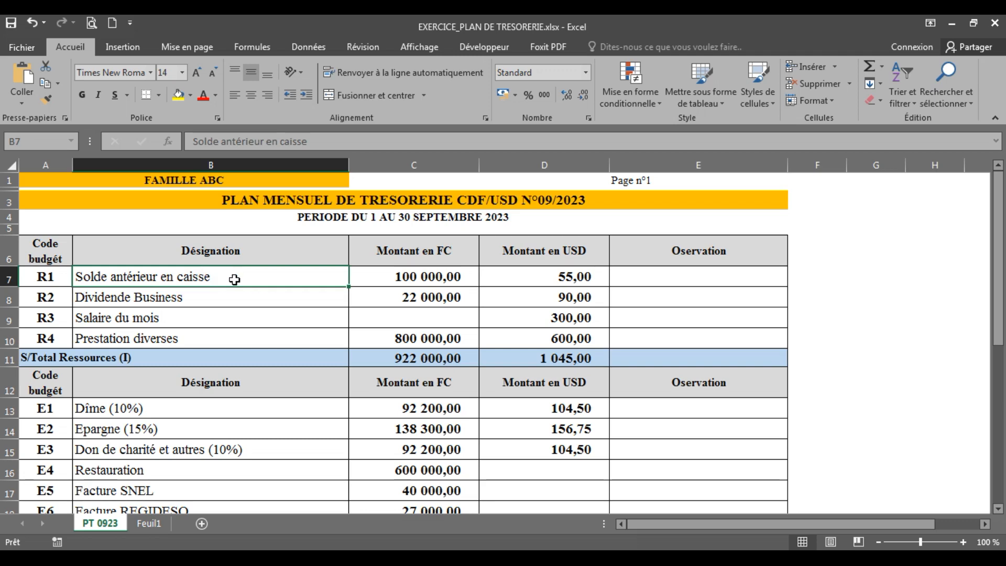
Enter the designation "Solde antérieur en caisse" in cell B7 of Feuil1, checking its wording against PT 0923
left_click(149, 523)
left_click(94, 268)
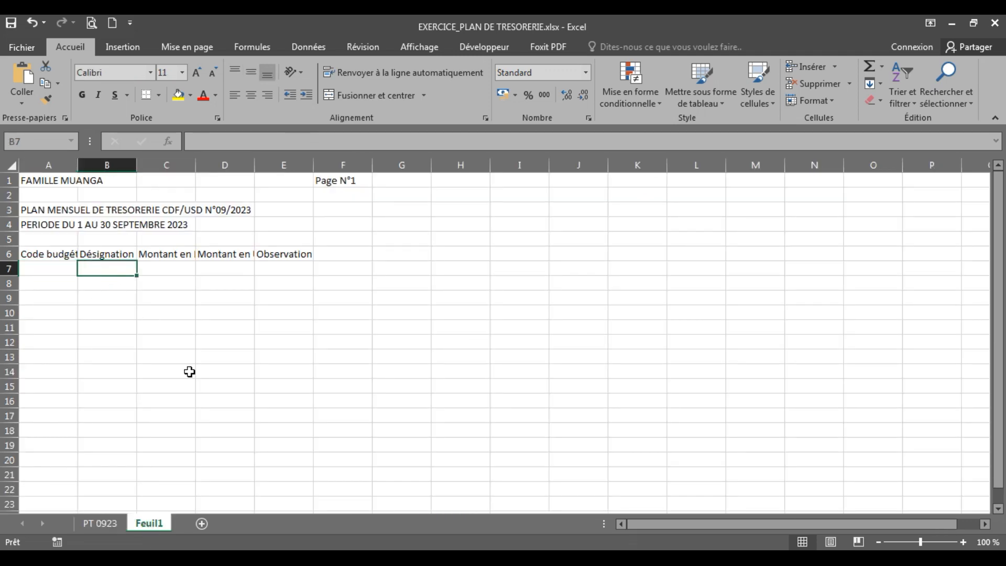
type("Solde ")
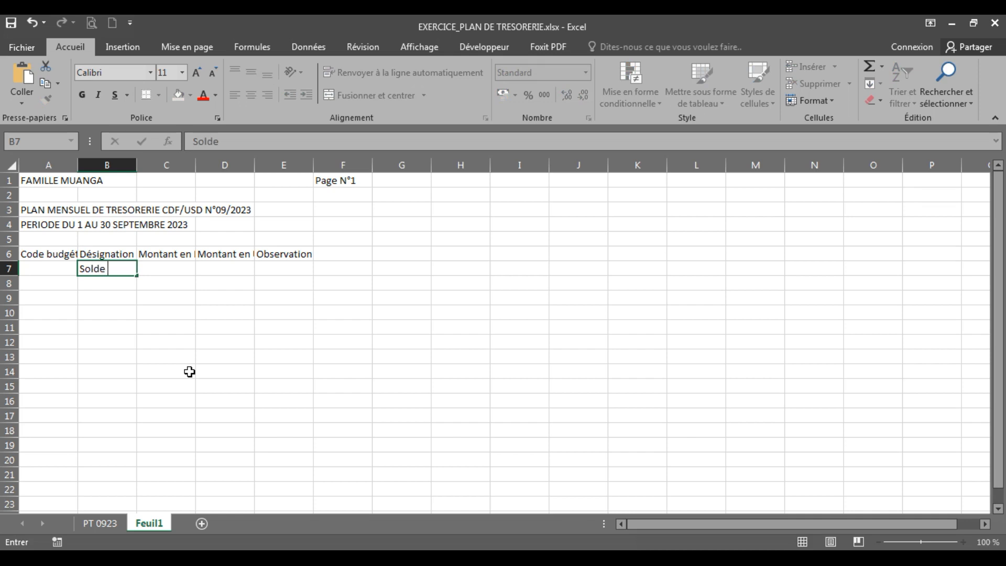
type("dntérieur")
left_click(94, 523)
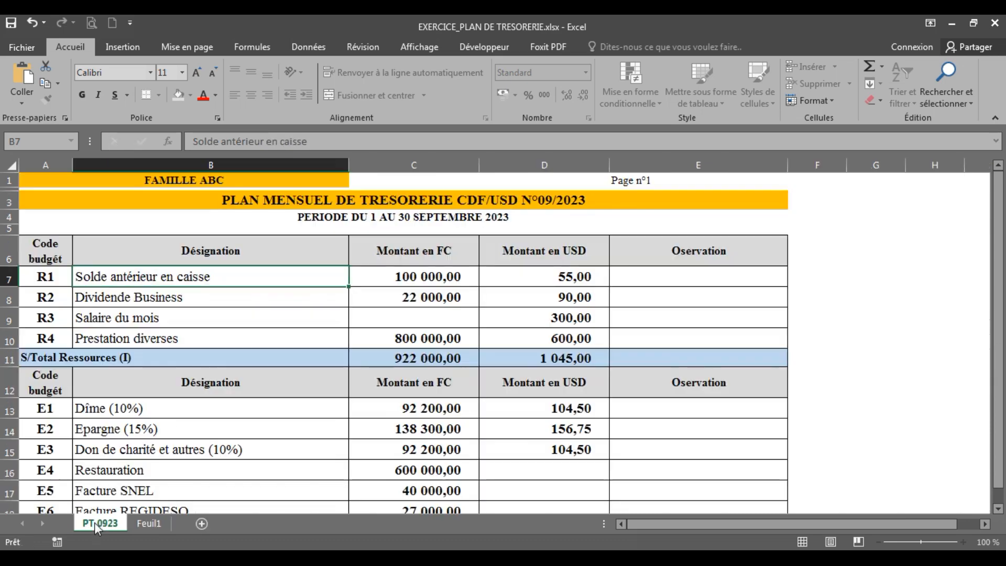
left_click(146, 525)
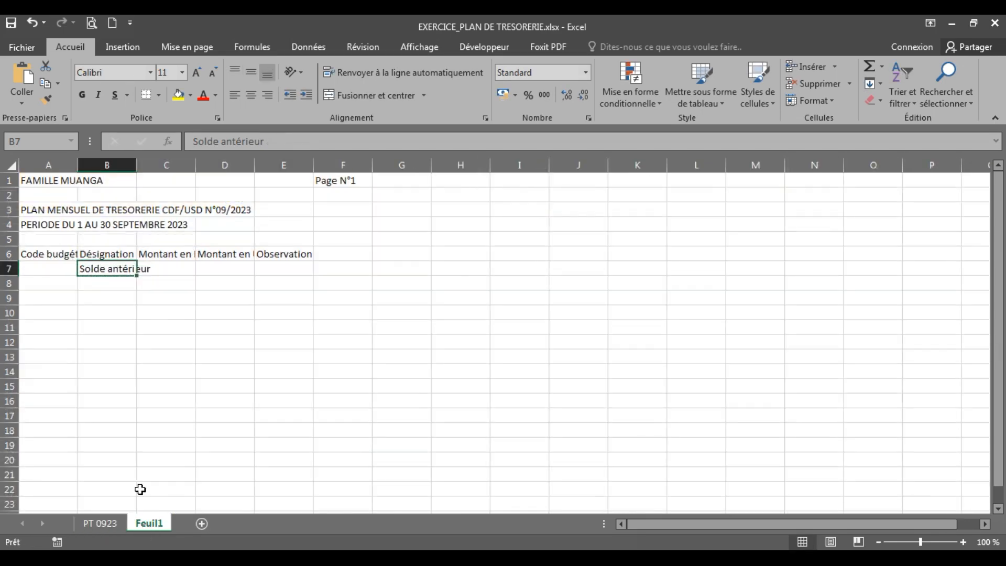
double_click(93, 270)
left_click(158, 270)
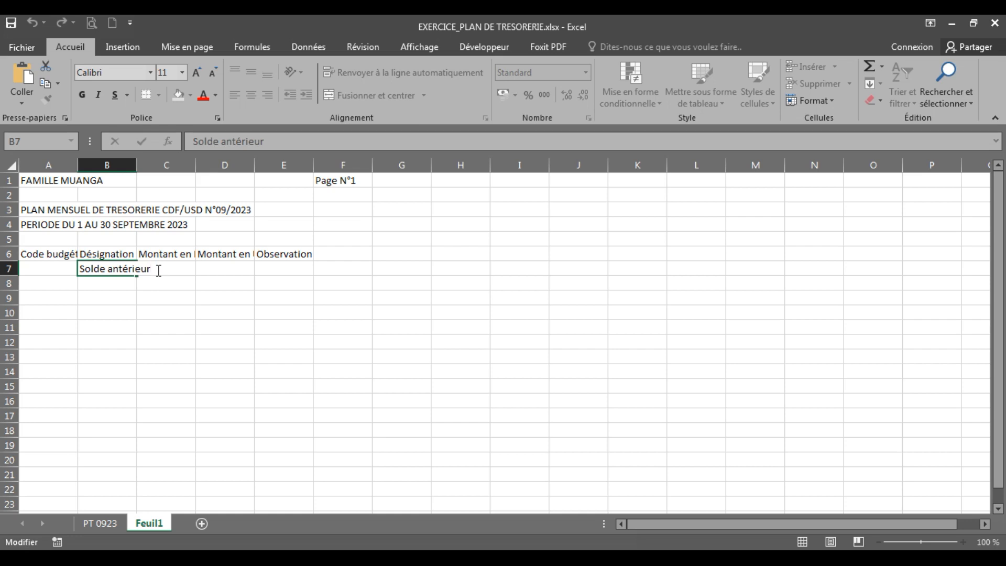
type("en caisse")
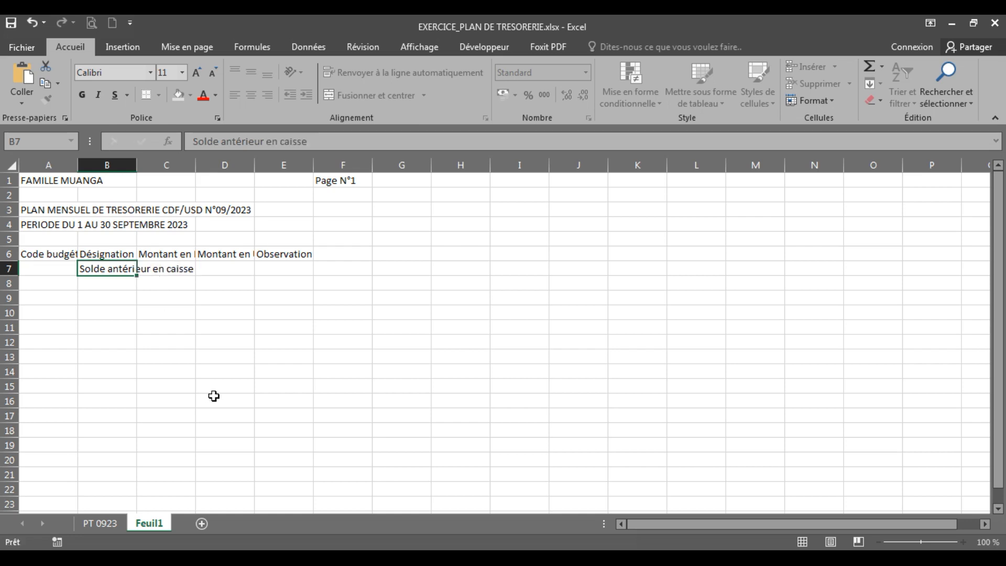
key("Return")
Check the second resource line in PT 0923 and enter the designation "Dividende business" in cell B8 of Feuil1
left_click(109, 523)
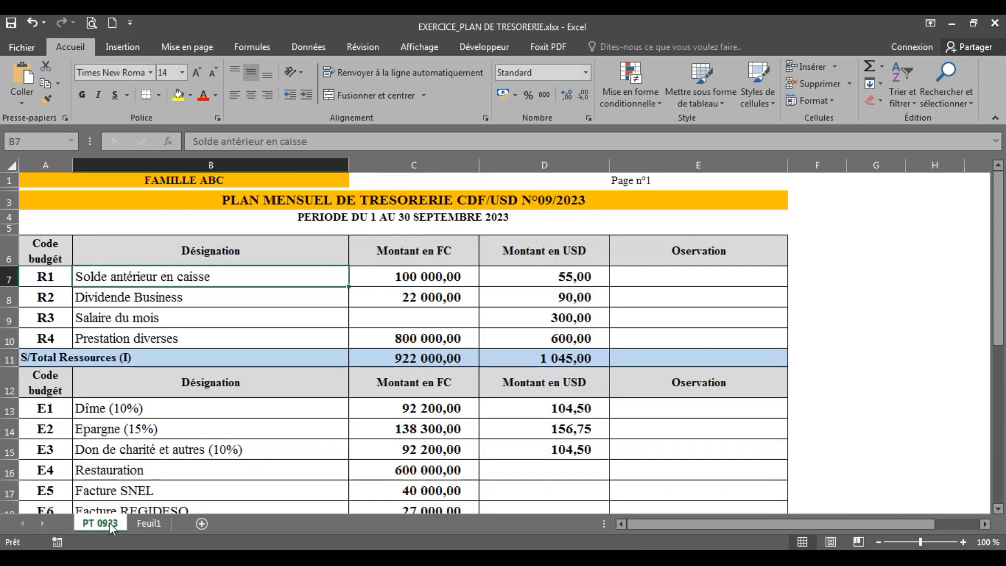
left_click(148, 524)
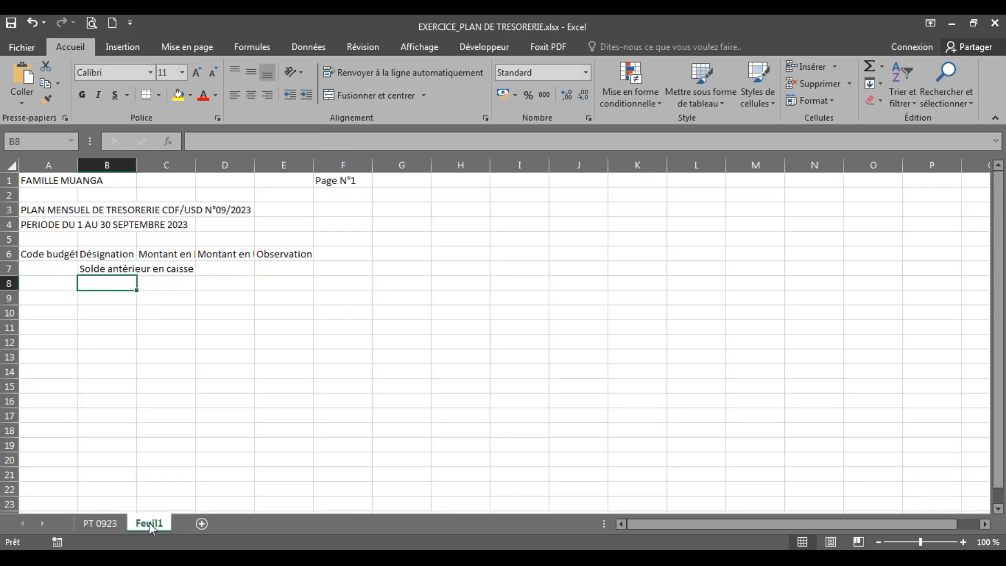
type("Dividebde")
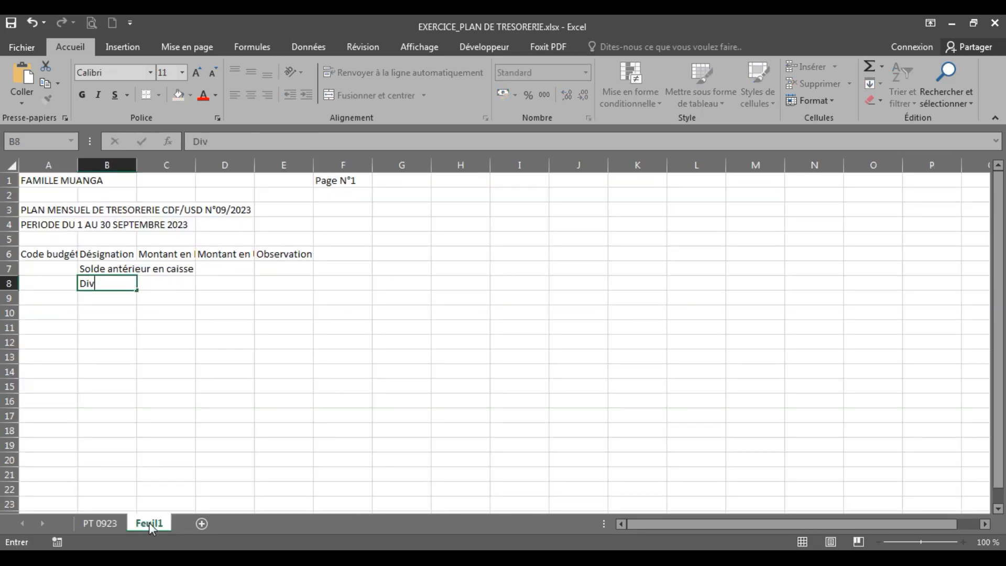
key("BackSpace")
key("BackSpace")
key("BackSpace")
type("nde businese")
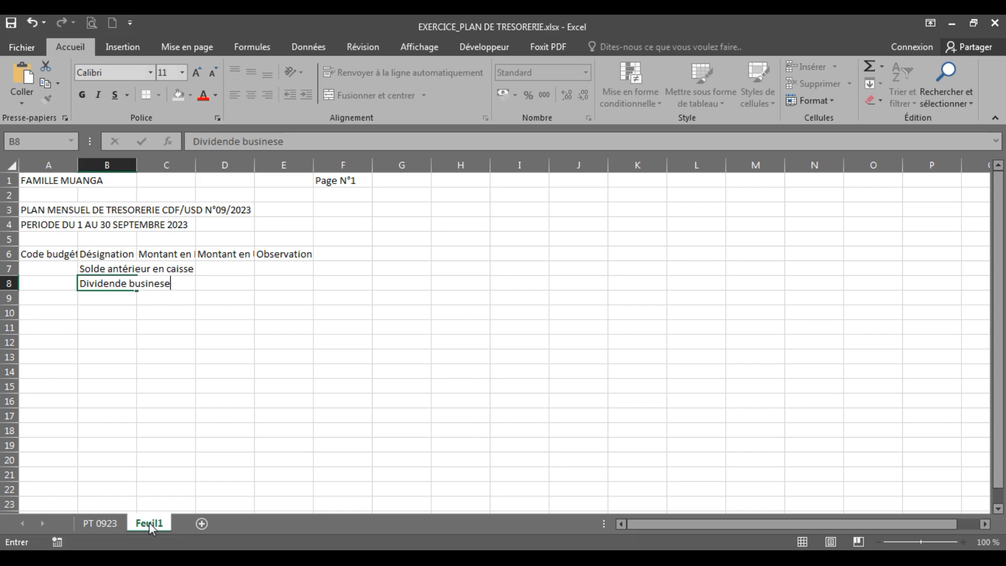
key("Return")
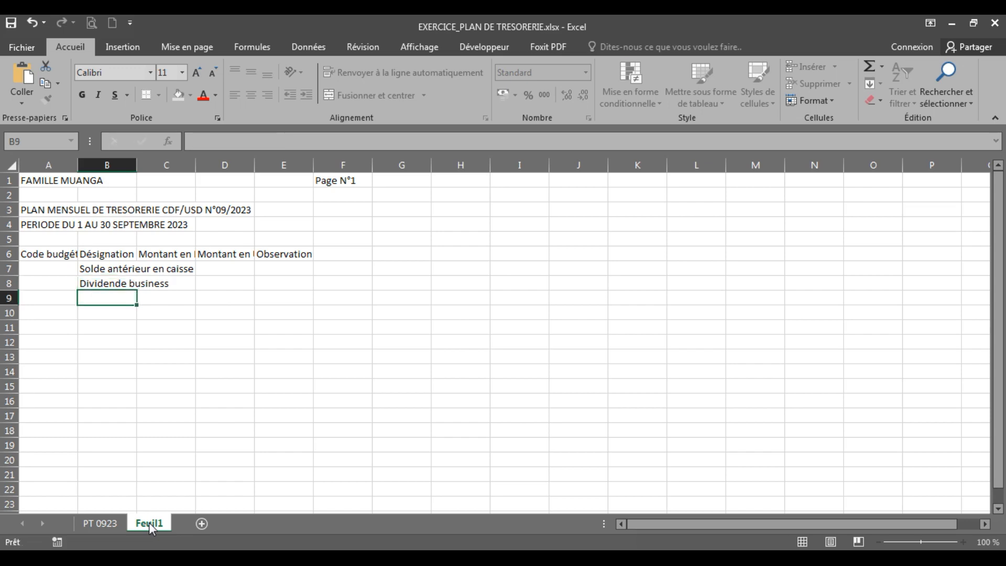
Check the third resource line in PT 0923 and enter "Salaire du mois" in cell B9 of Feuil1
left_click(111, 524)
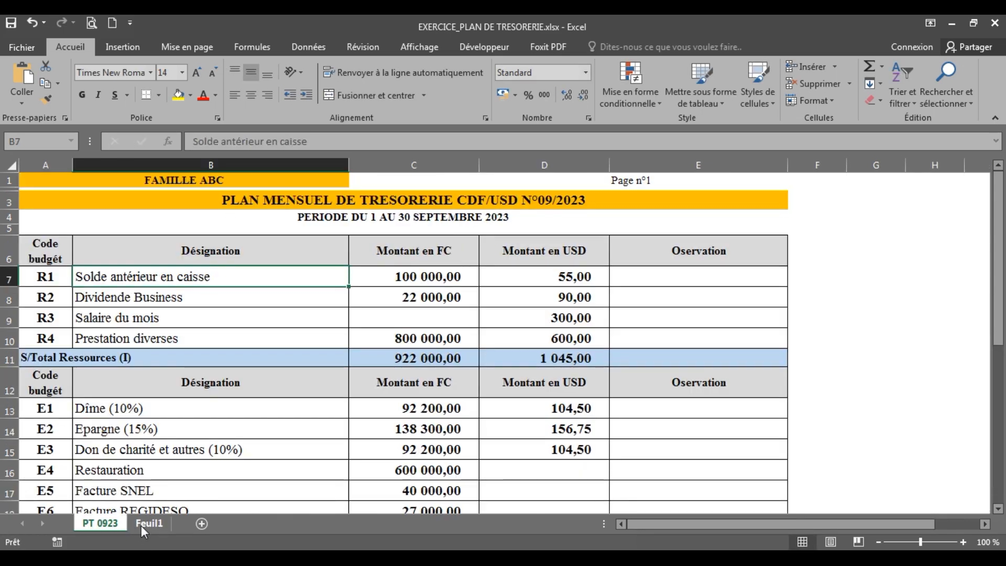
left_click(146, 526)
type("Sa")
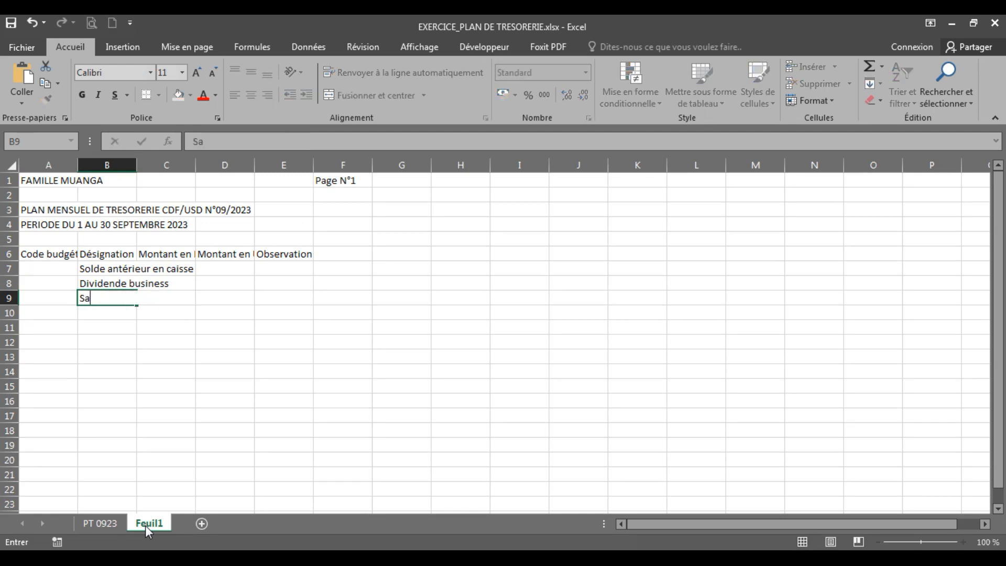
type("laire du mois")
key("Return")
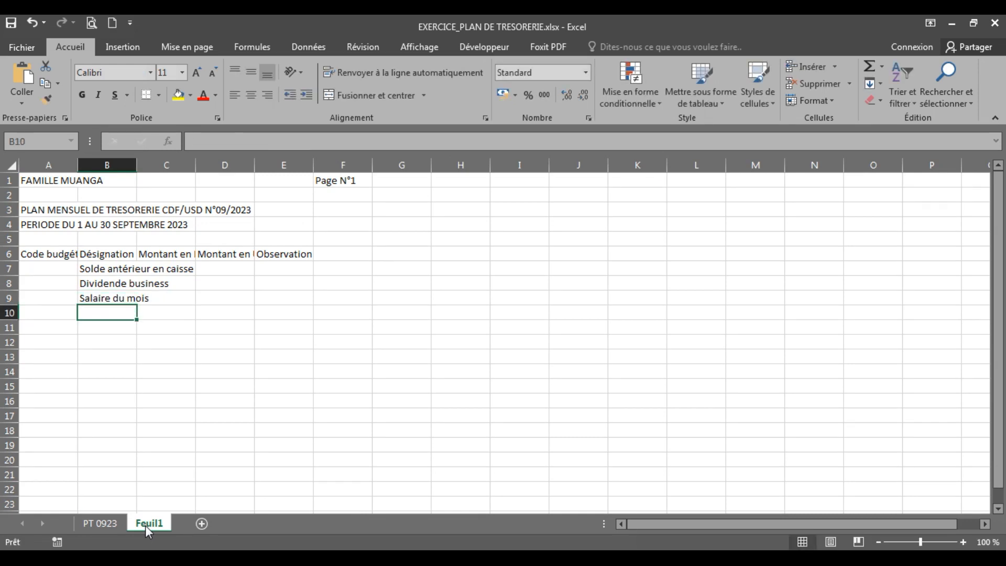
Check the fourth resource line in PT 0923 and enter "Prestations diverses" in cell B10 of Feuil1
left_click(112, 524)
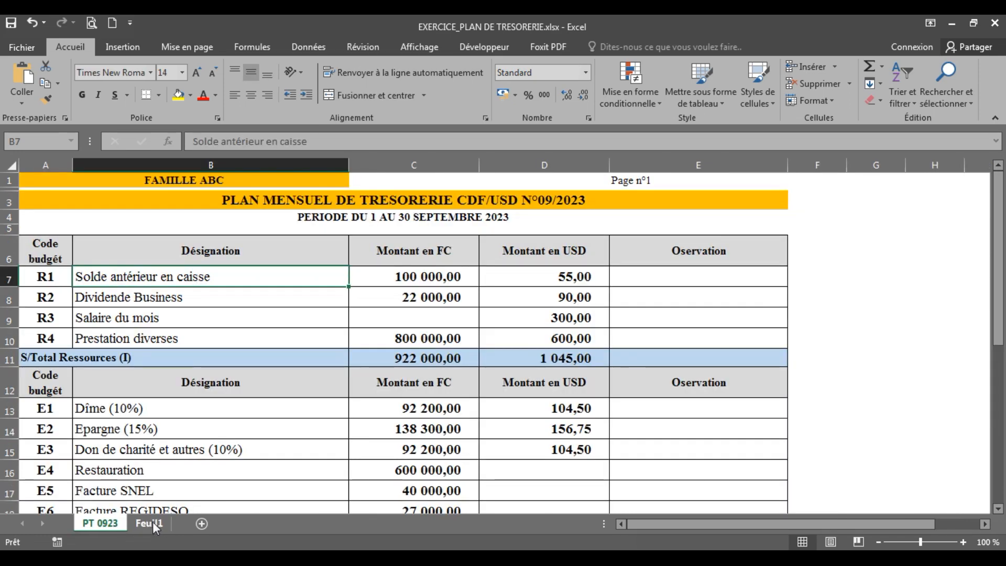
left_click(161, 523)
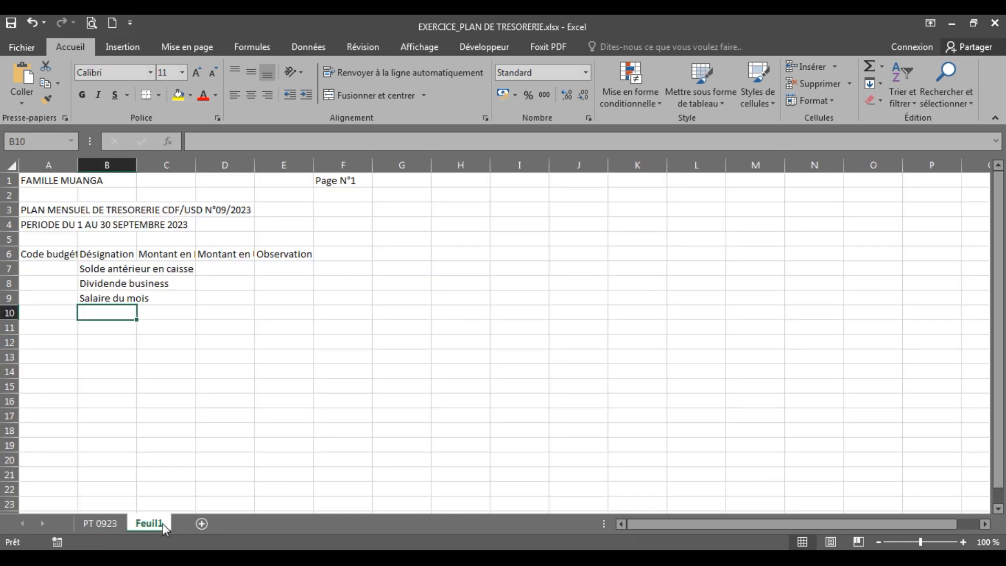
type("Prestations diverses")
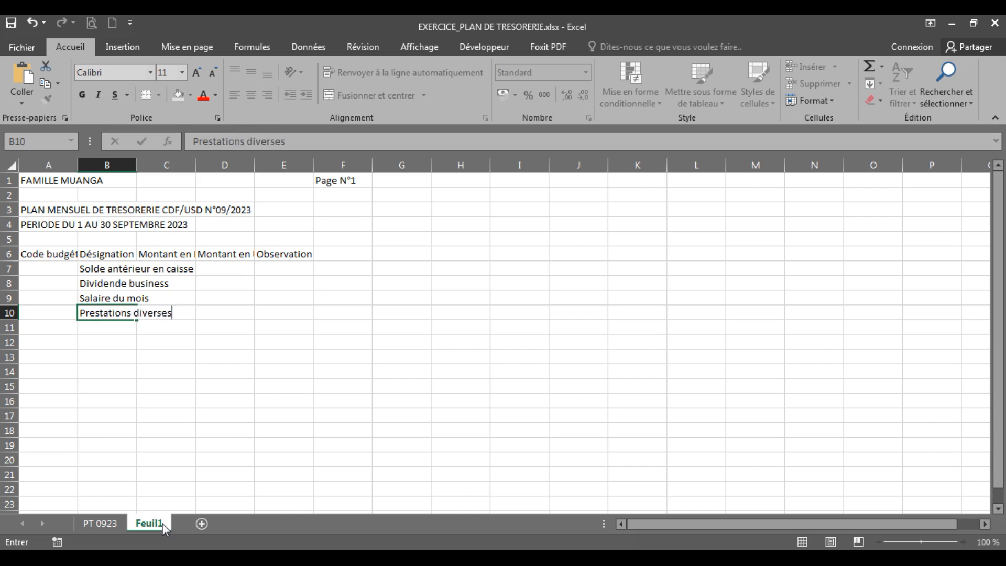
key("Return")
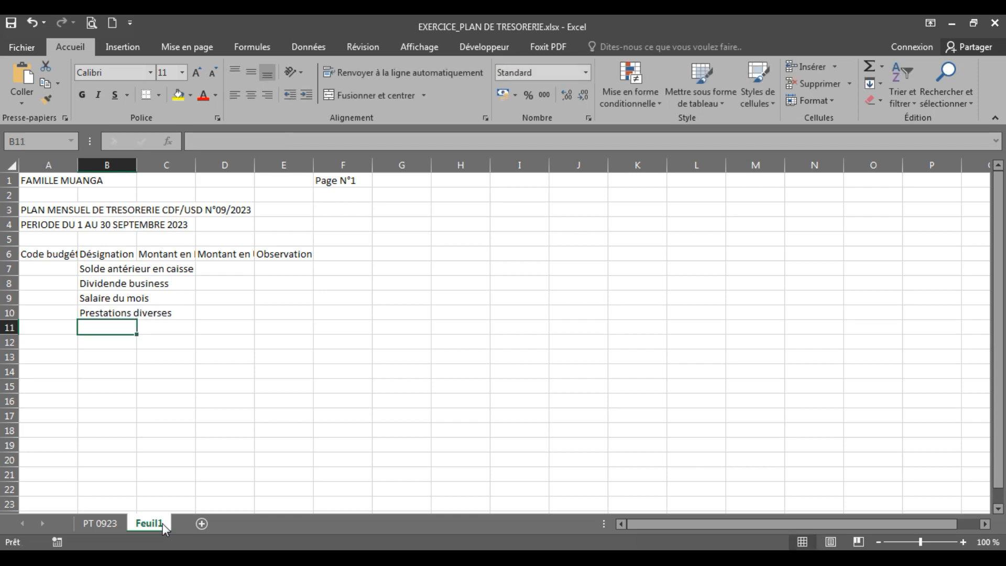
Enter the subtotal label "S/Total ressourses (I)" in cell A11 of Feuil1, after consulting the subtotal row in PT 0923
left_click(112, 522)
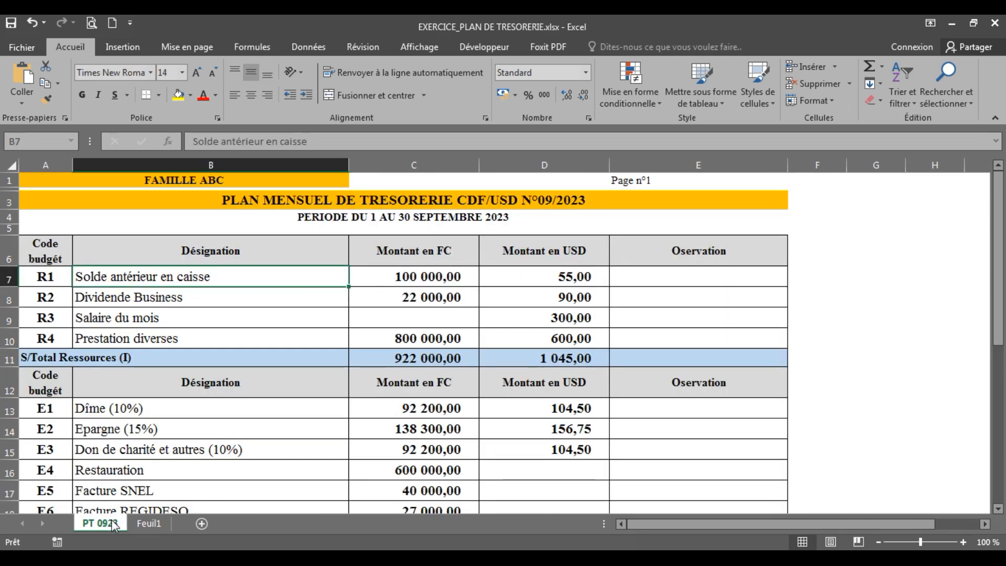
left_click(140, 523)
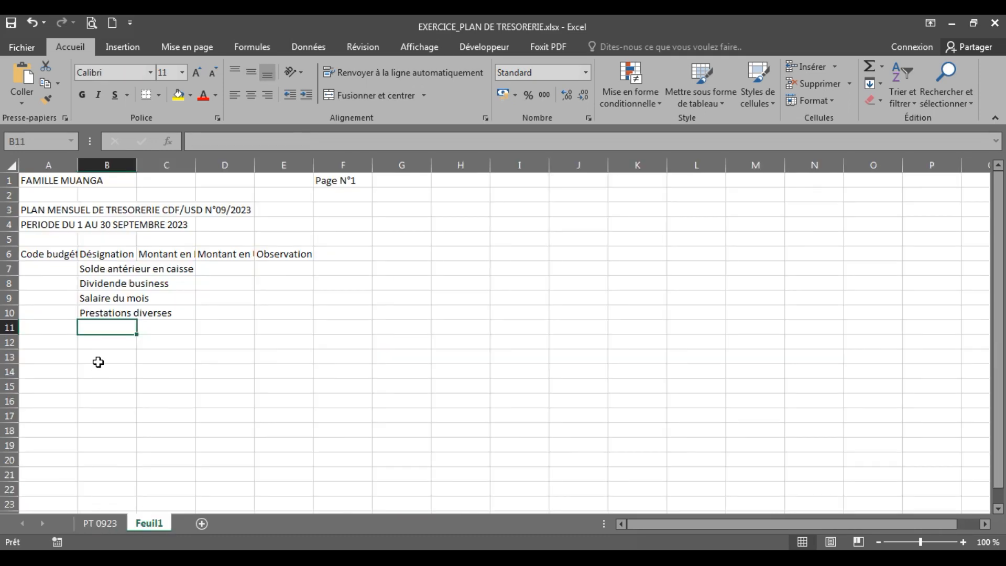
left_click(44, 326)
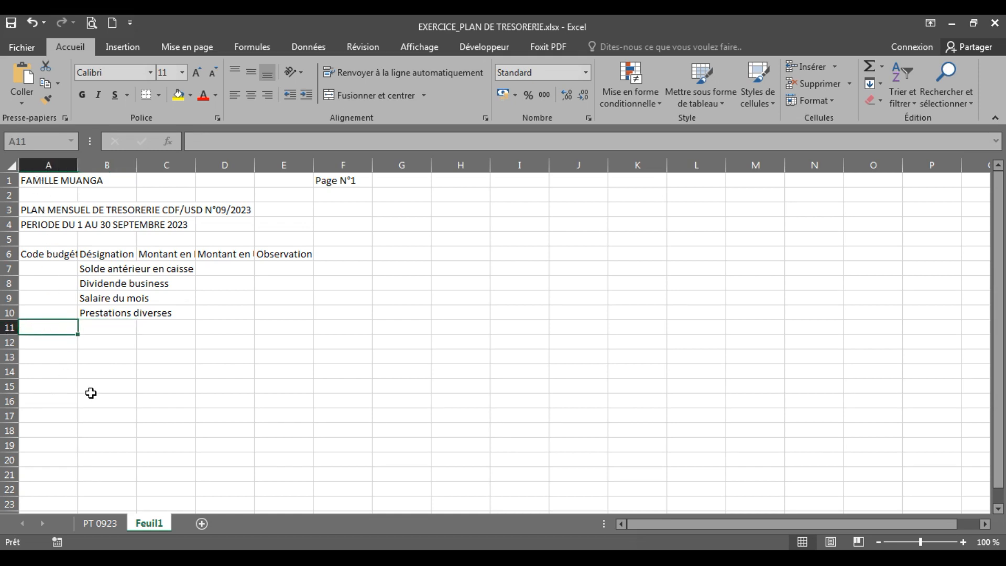
type("S/Total ")
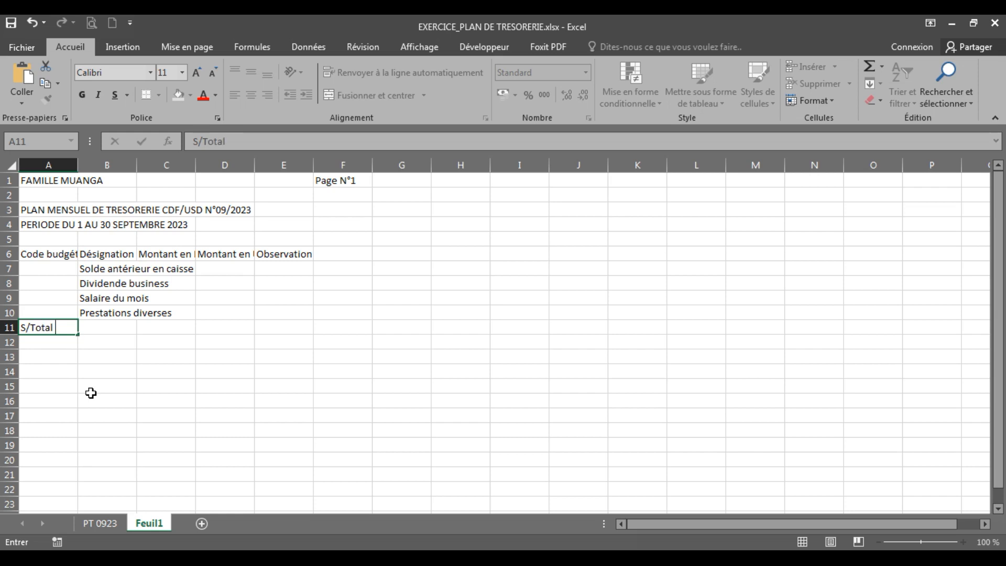
type("ressourses")
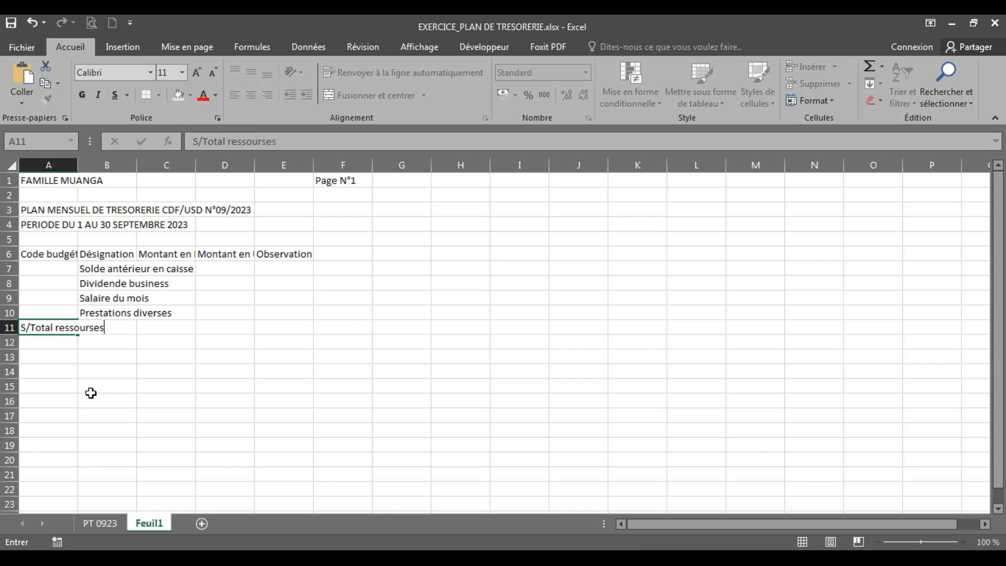
type(" (I")
left_click(91, 394)
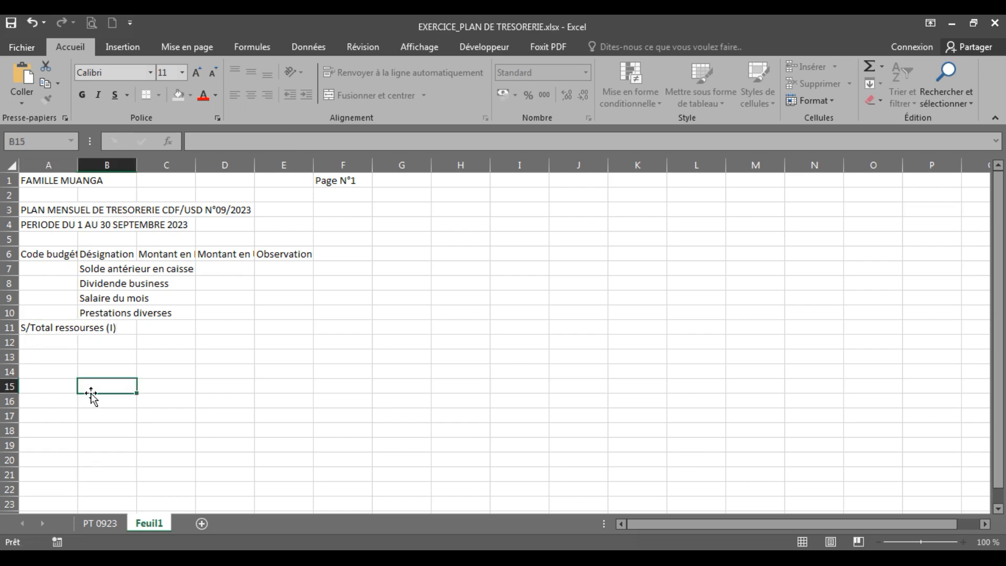
Compare the subtotal label with PT 0923 and capitalise its second word in cell A11 of Feuil1, giving "S/Total Ressourses (I)"
left_click(112, 522)
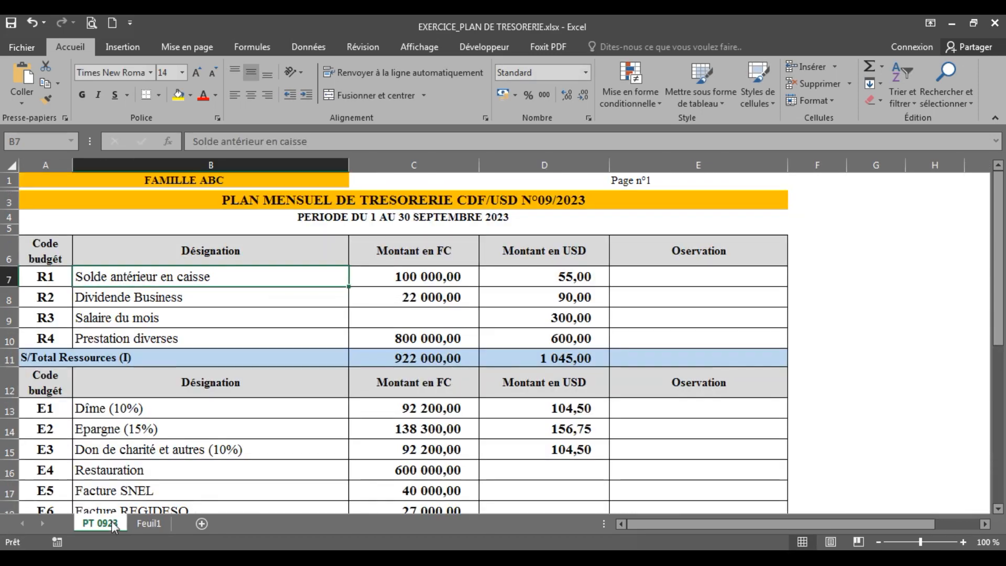
left_click(142, 524)
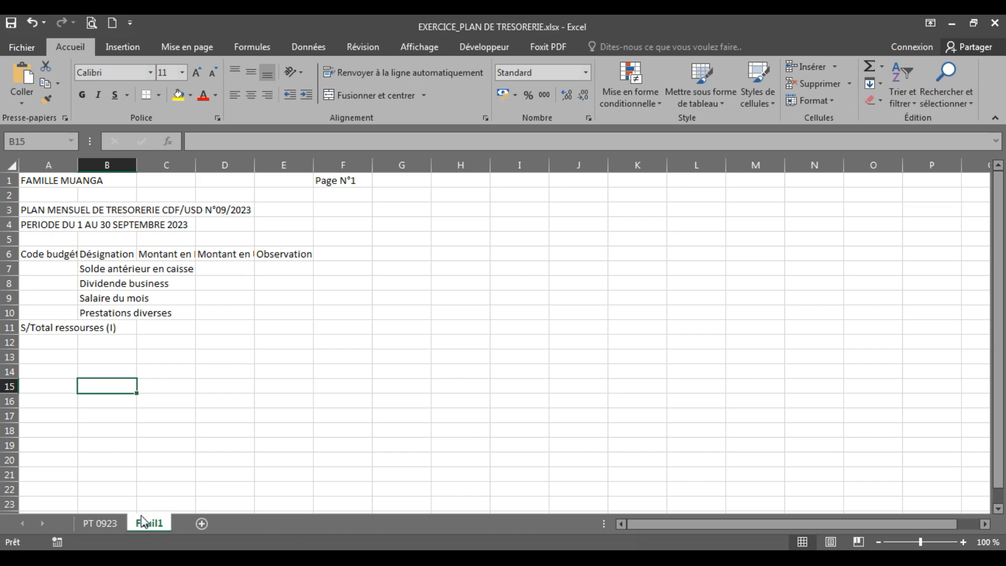
left_click(94, 522)
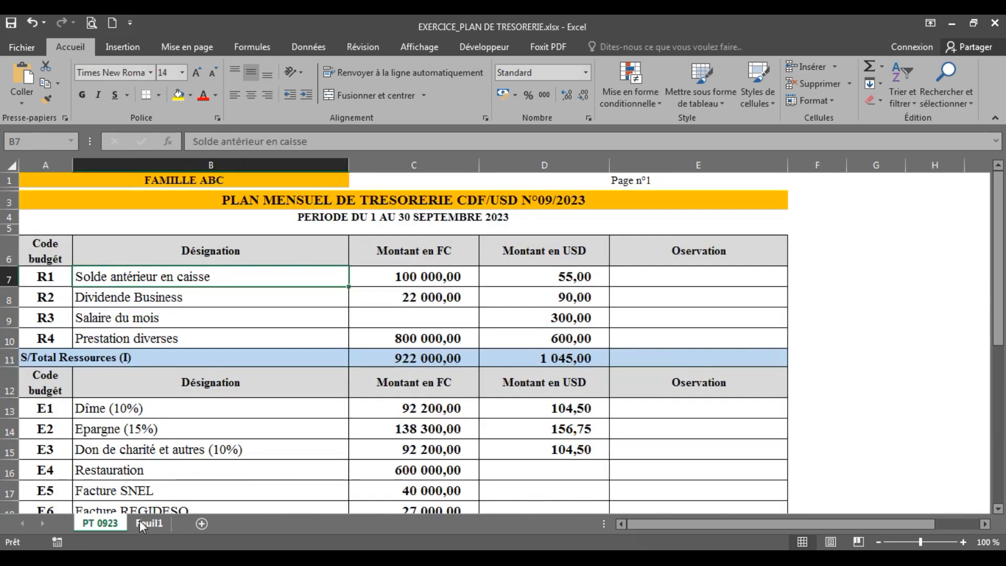
left_click(150, 523)
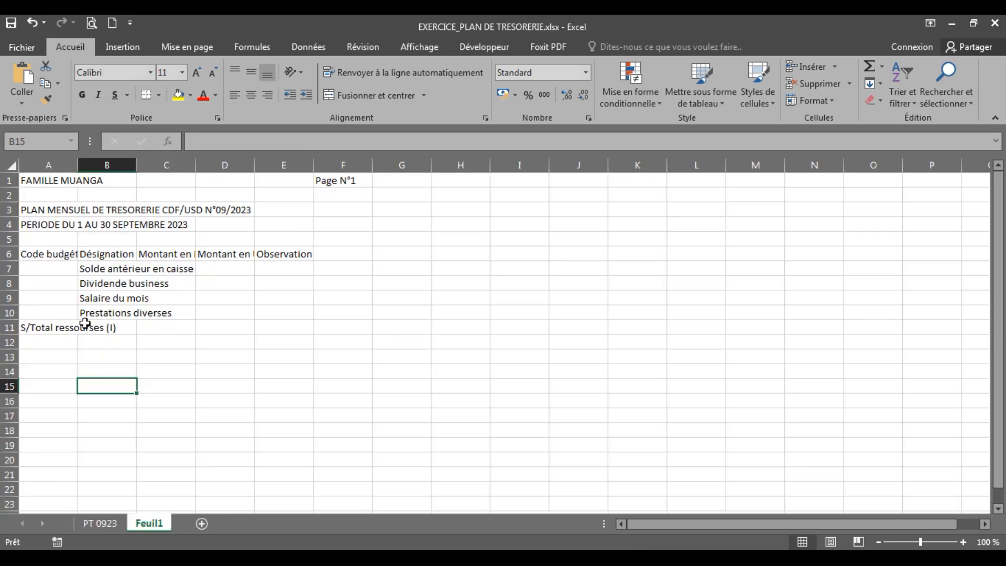
double_click(55, 329)
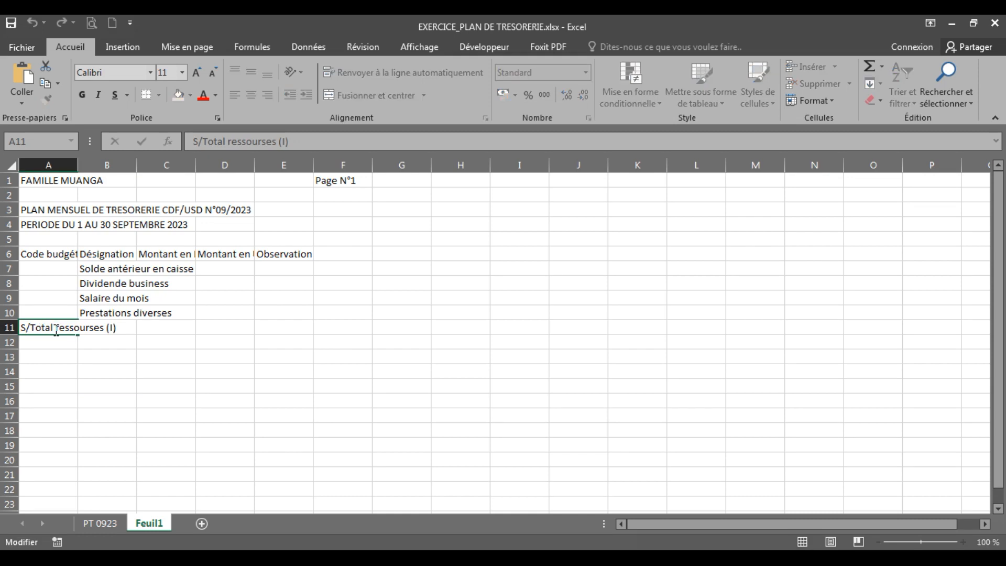
left_click_drag(59, 328, 56, 328)
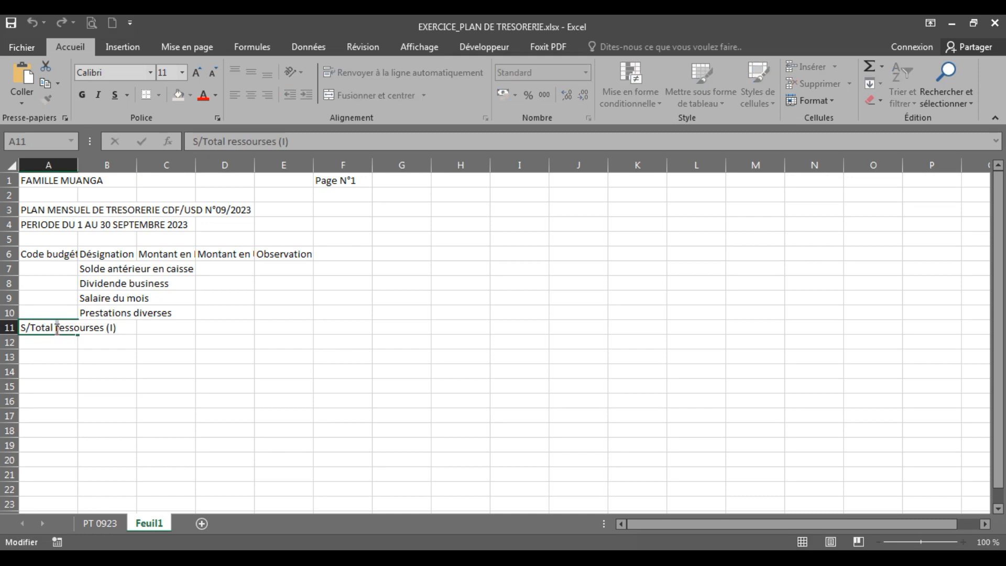
type("R")
key("Return")
left_click(83, 385)
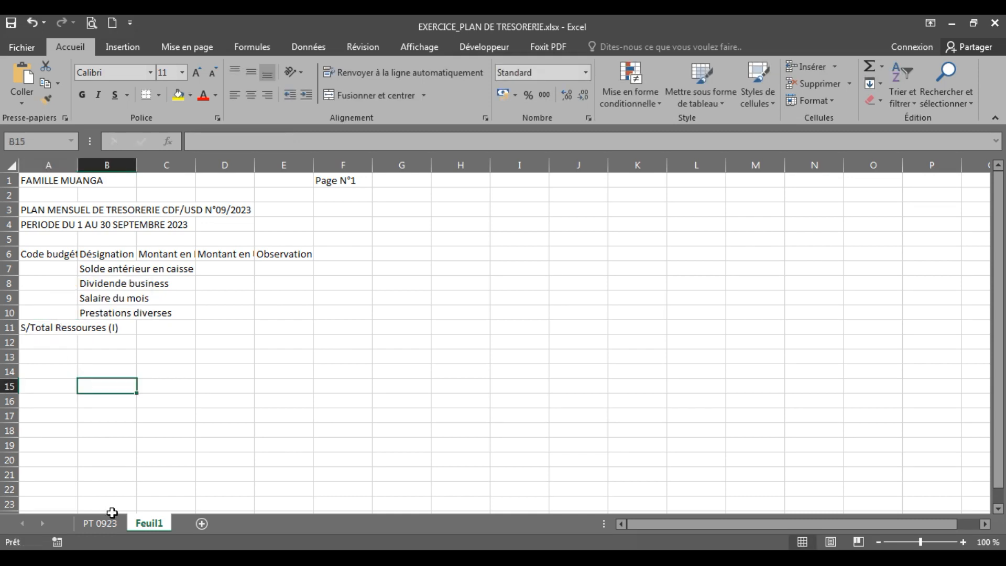
Check the second header row in PT 0923, and copy the "Code budgét" header from cell A6 to cell A12 in Feuil1
left_click(112, 522)
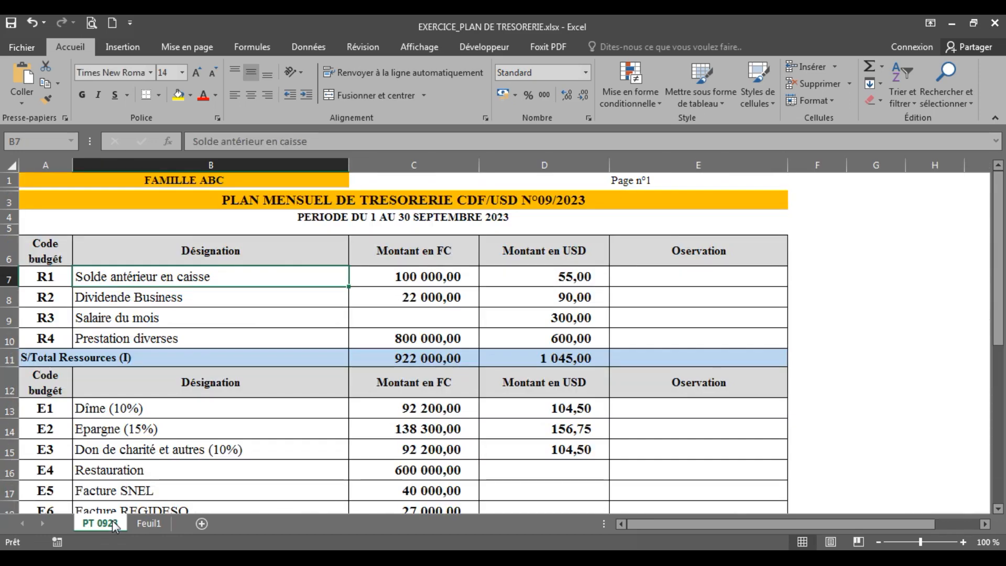
left_click(65, 391)
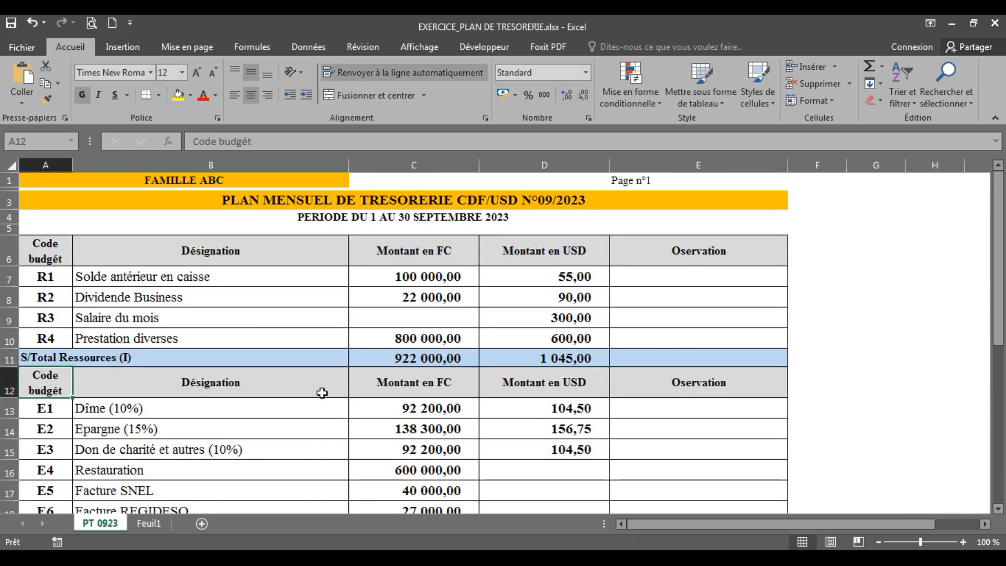
left_click(158, 523)
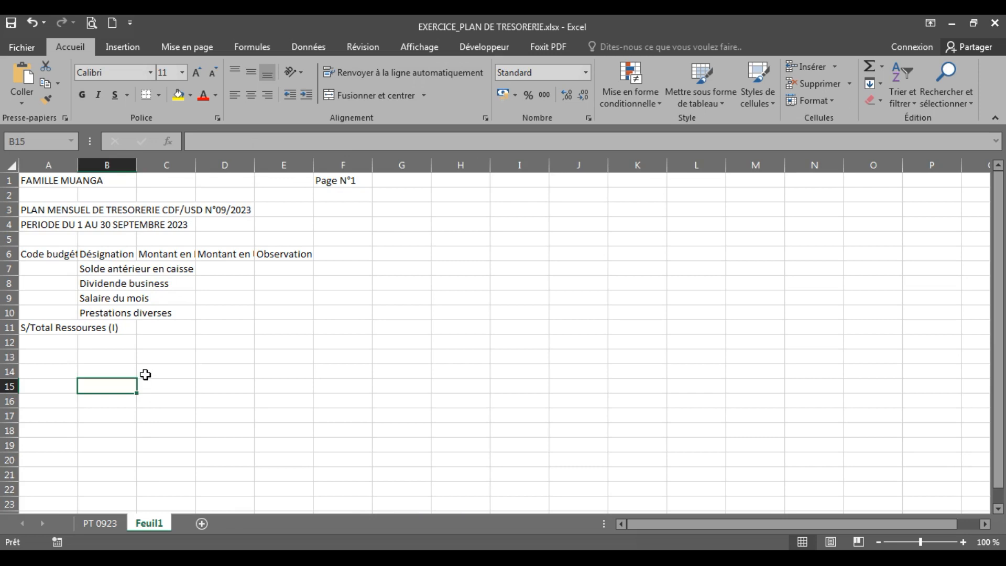
left_click(44, 253)
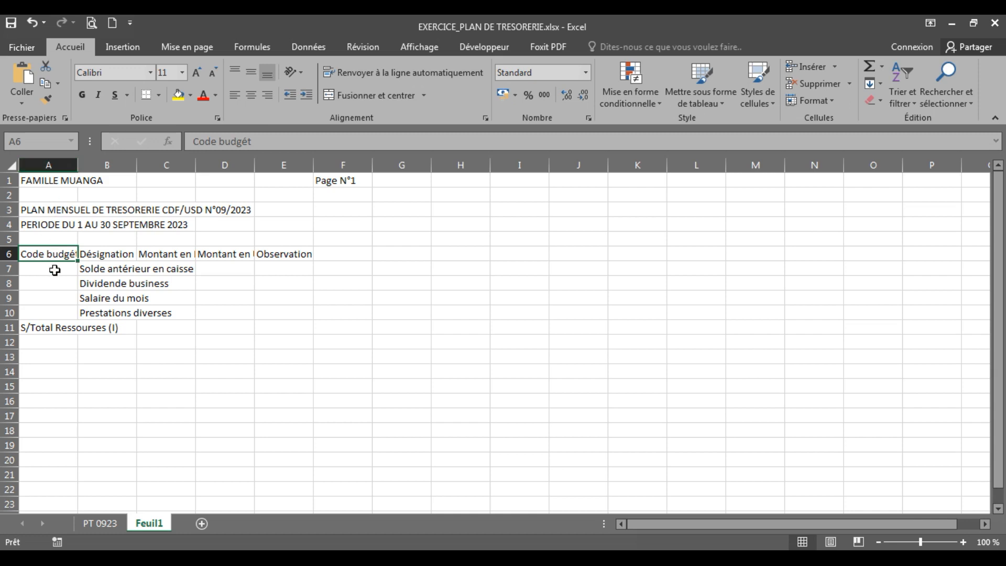
left_click(87, 310)
left_click(46, 249)
left_click(853, 540)
mouse_move(51, 74)
left_mouse_down()
mouse_move(34, 77)
mouse_move(36, 90)
mouse_move(61, 85)
left_mouse_up()
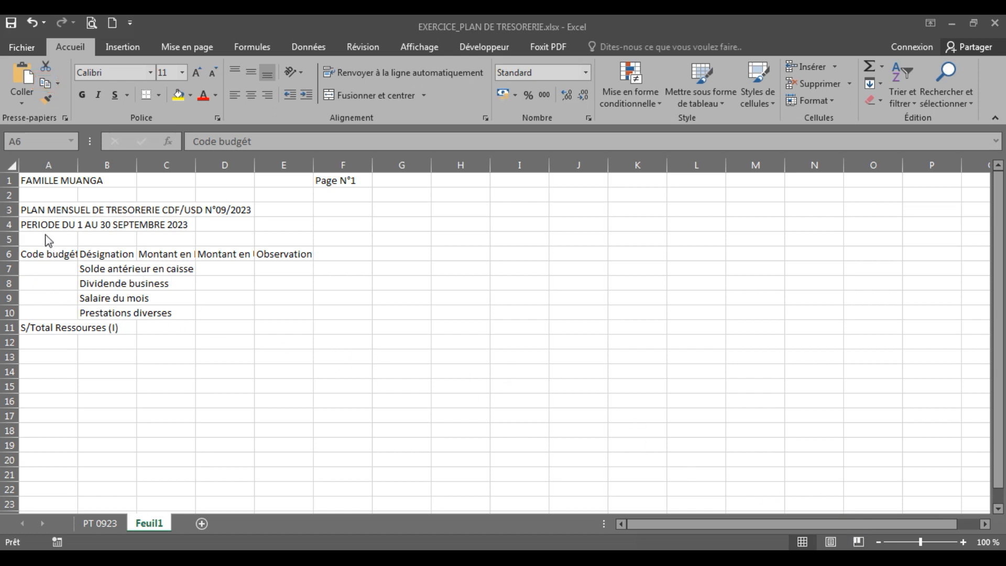
left_click(46, 255)
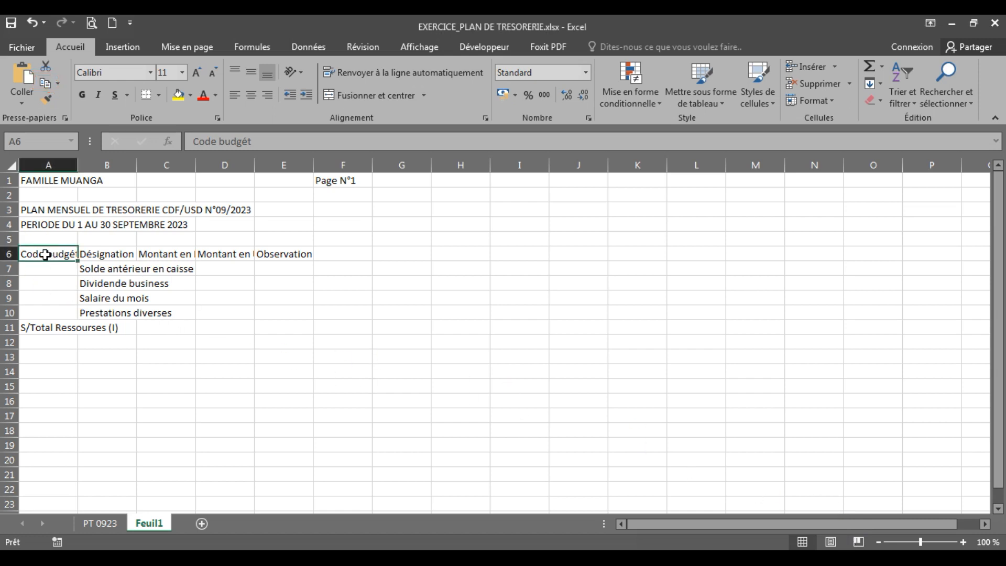
left_click(44, 83)
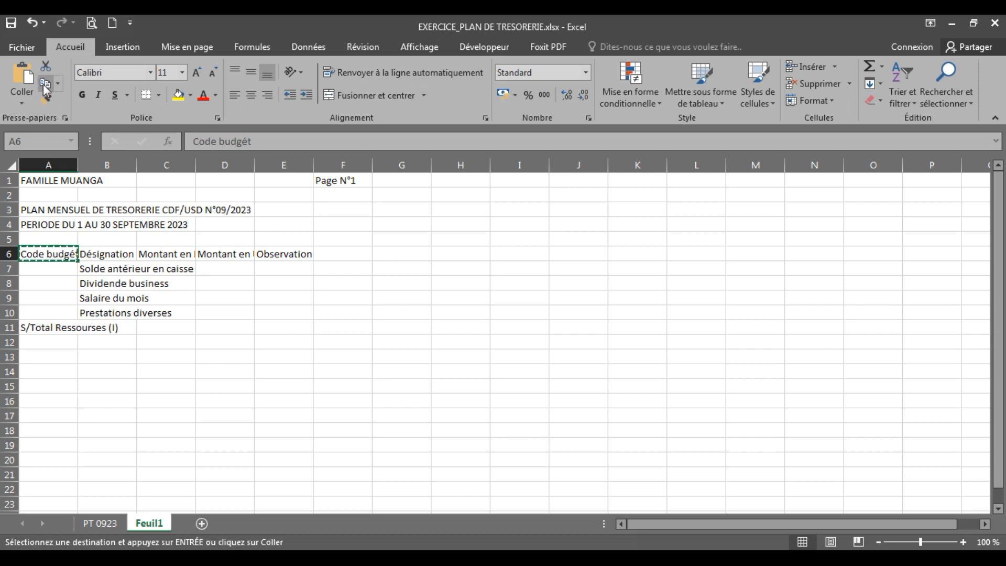
left_click(38, 345)
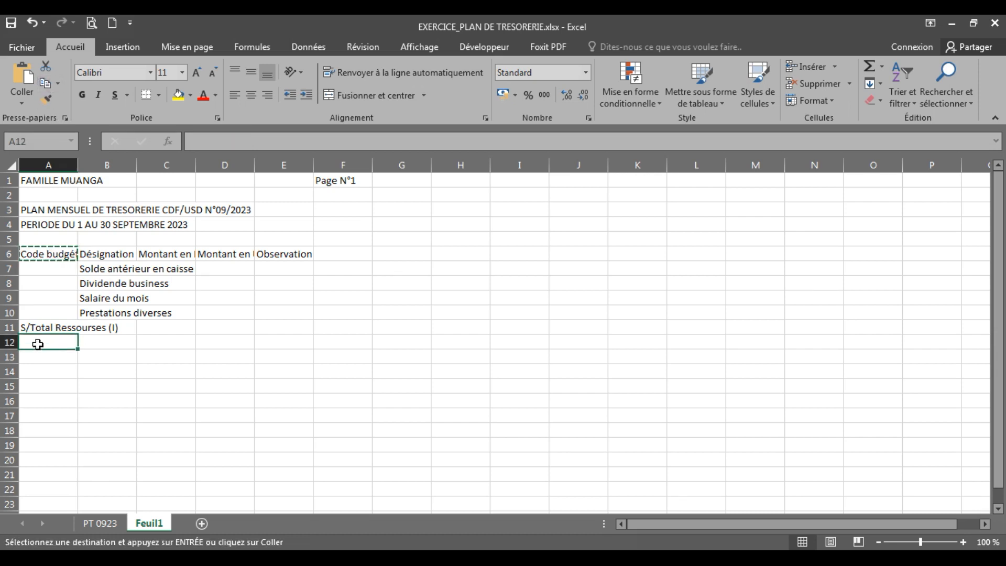
left_click(20, 73)
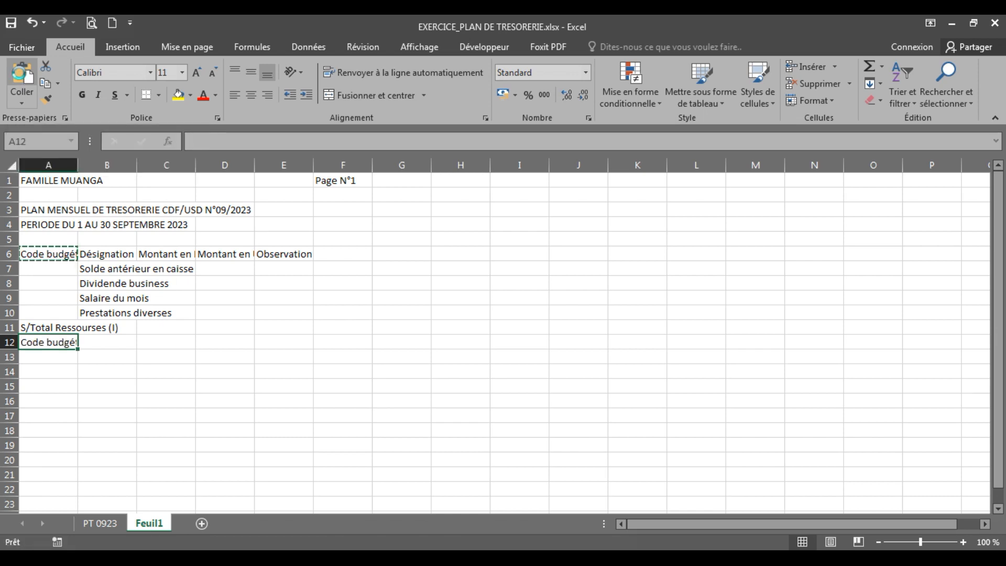
left_click(178, 358)
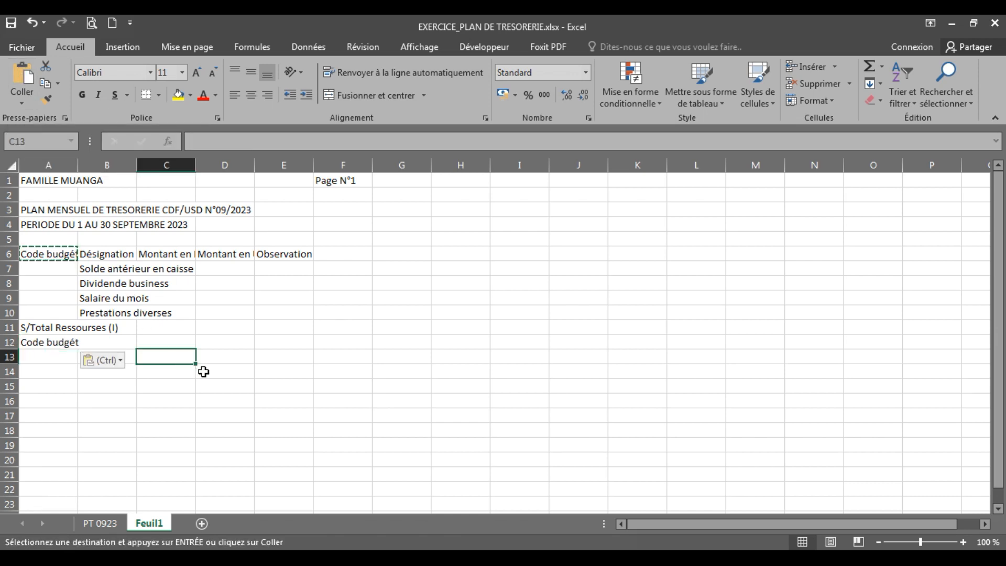
Check the second header row in PT 0923, and copy the full header row A6:E6 of Feuil1 to row 12 starting at A12
left_click(101, 523)
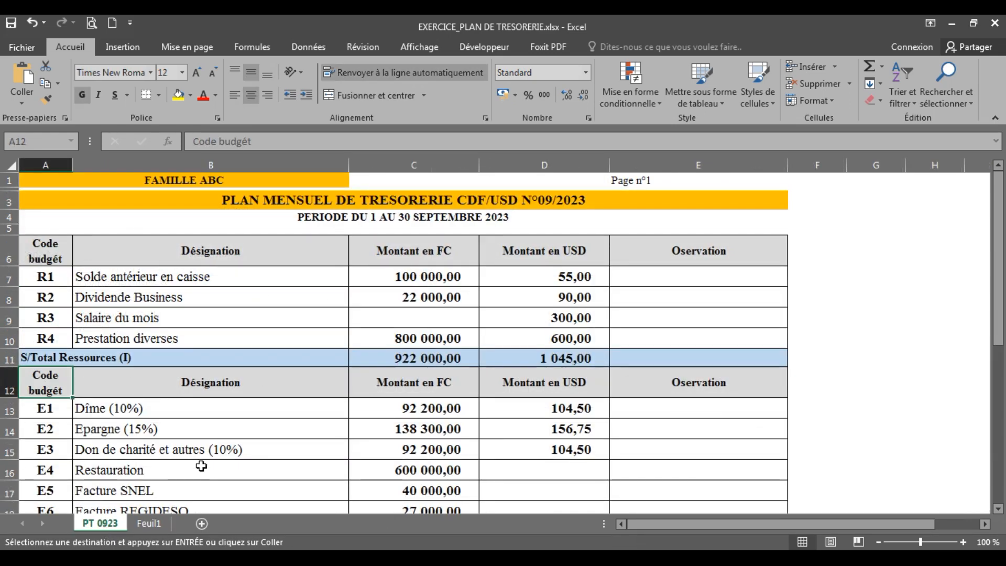
left_click(164, 524)
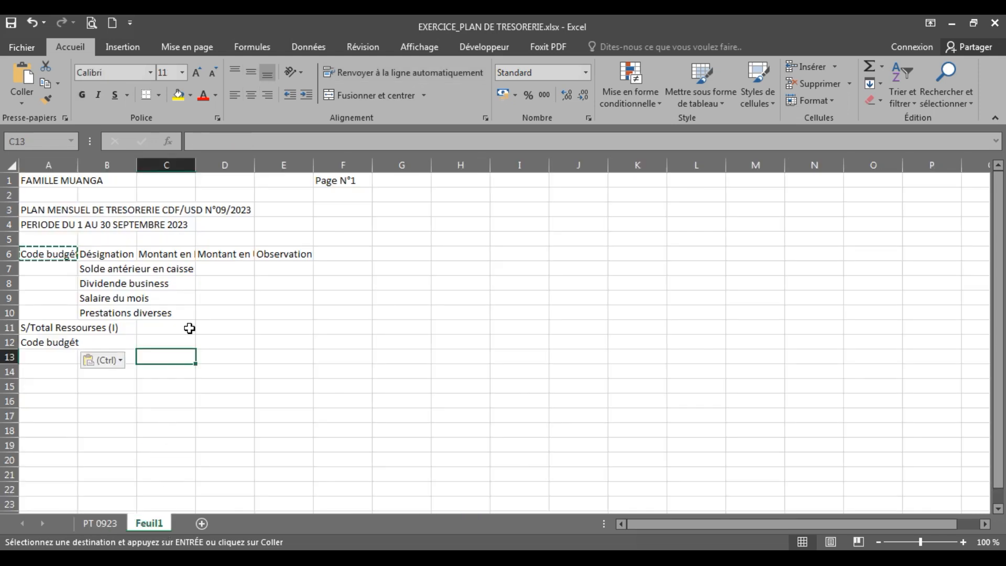
left_click(48, 254)
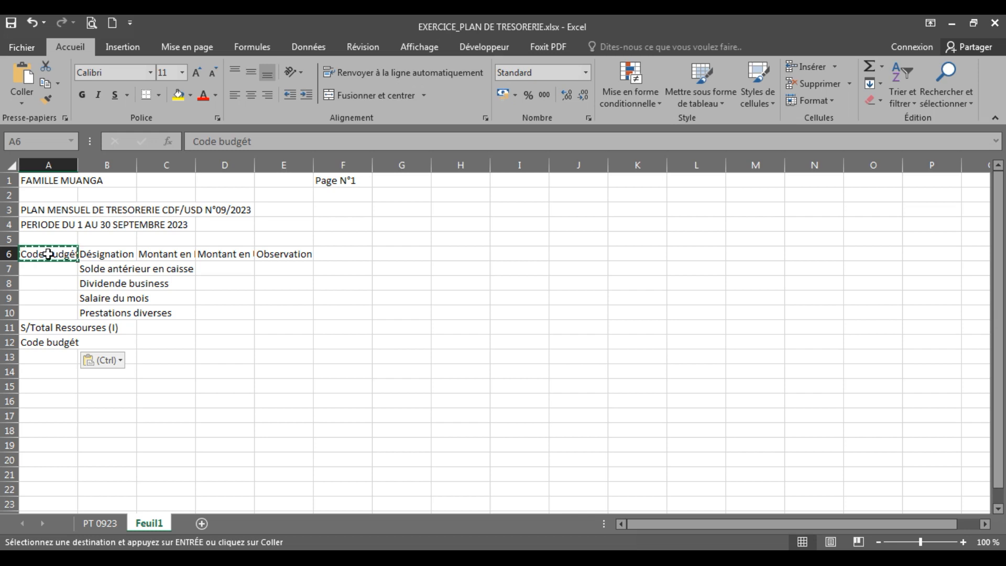
left_click_drag(48, 254, 277, 255)
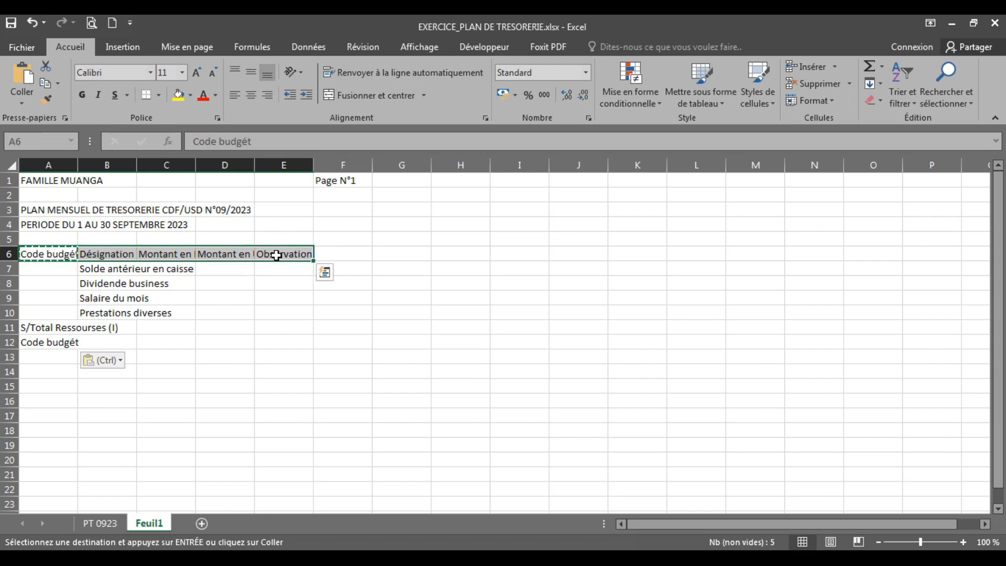
left_click(47, 85)
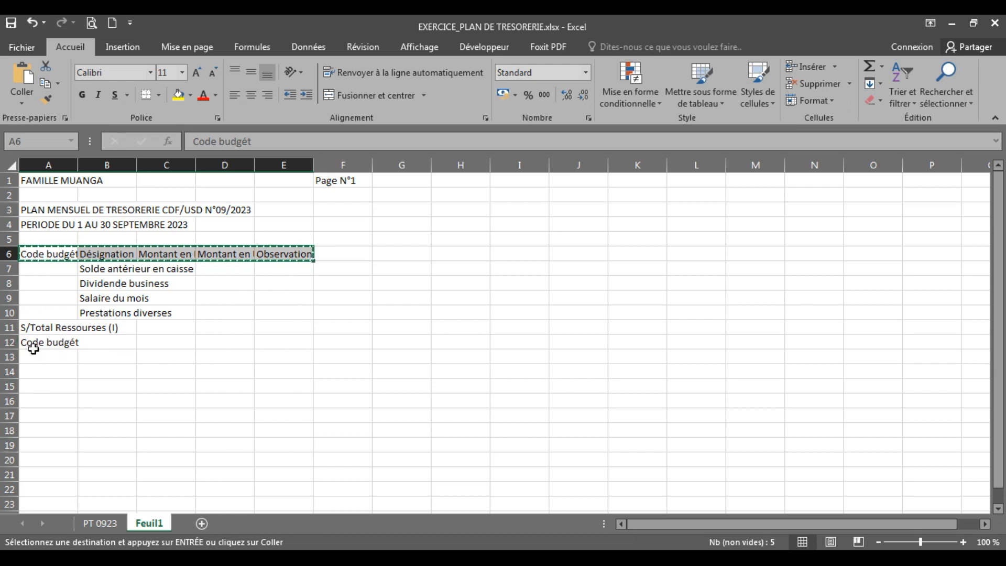
left_click(50, 343)
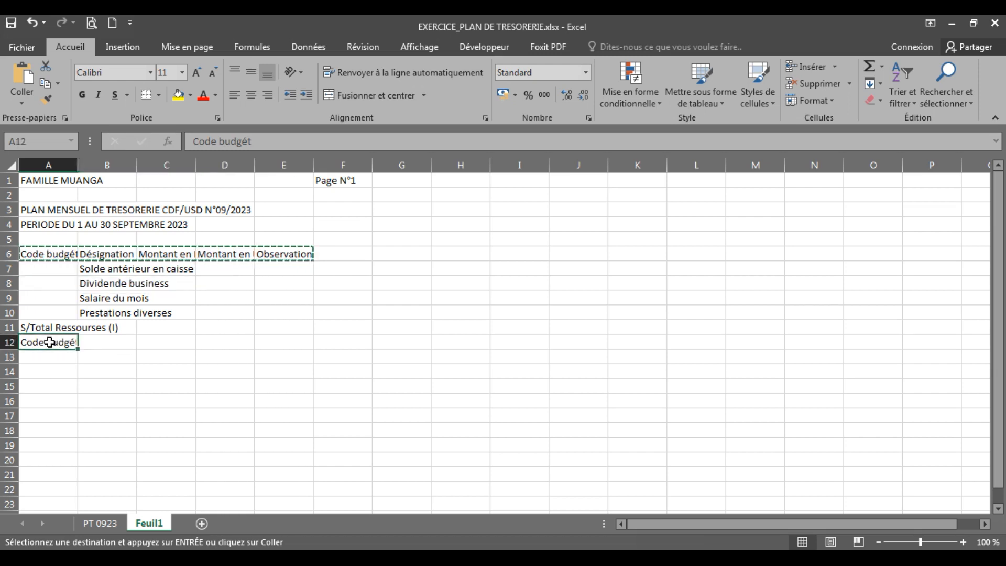
left_click(20, 76)
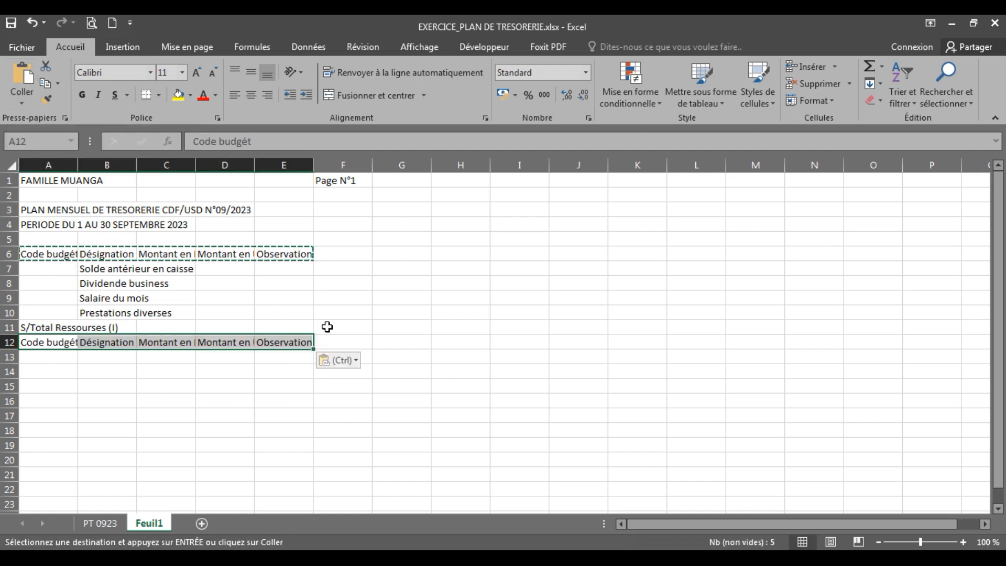
left_click(110, 397)
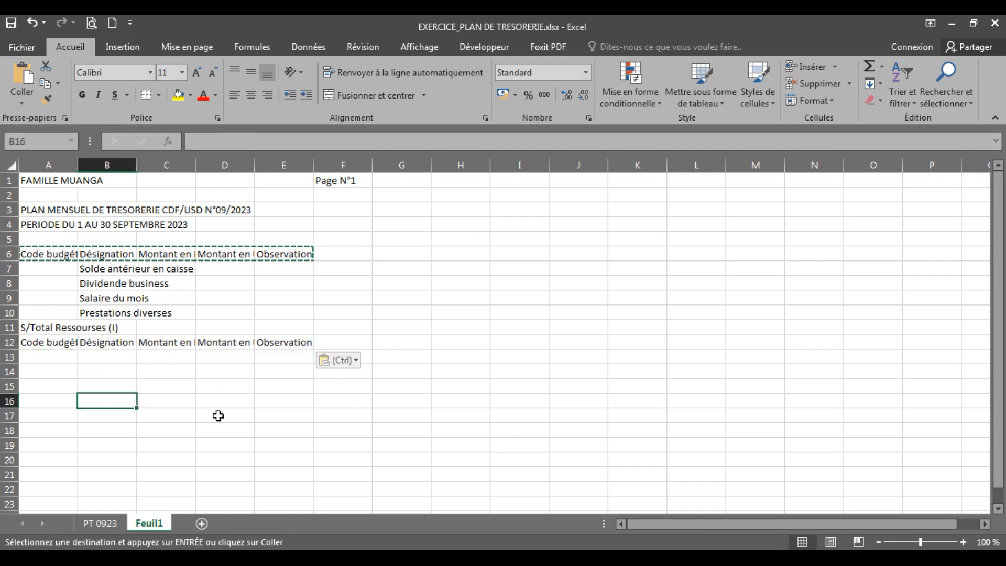
Look up the first expense line in PT 0923 and enter "Dîme (10%)" in cell B13 of Feuil1
left_click(116, 522)
left_click_drag(1001, 242, 1001, 328)
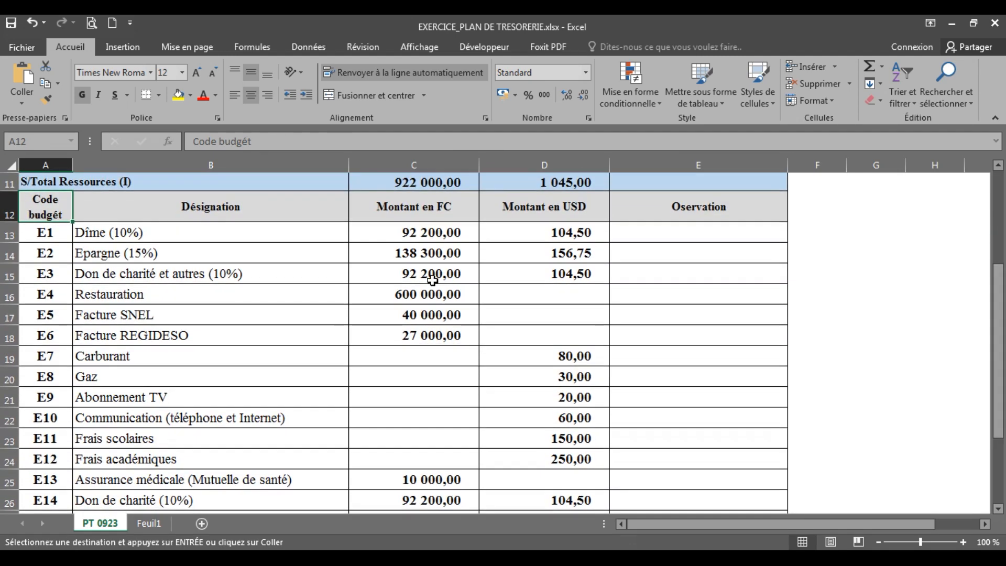
left_click(95, 237)
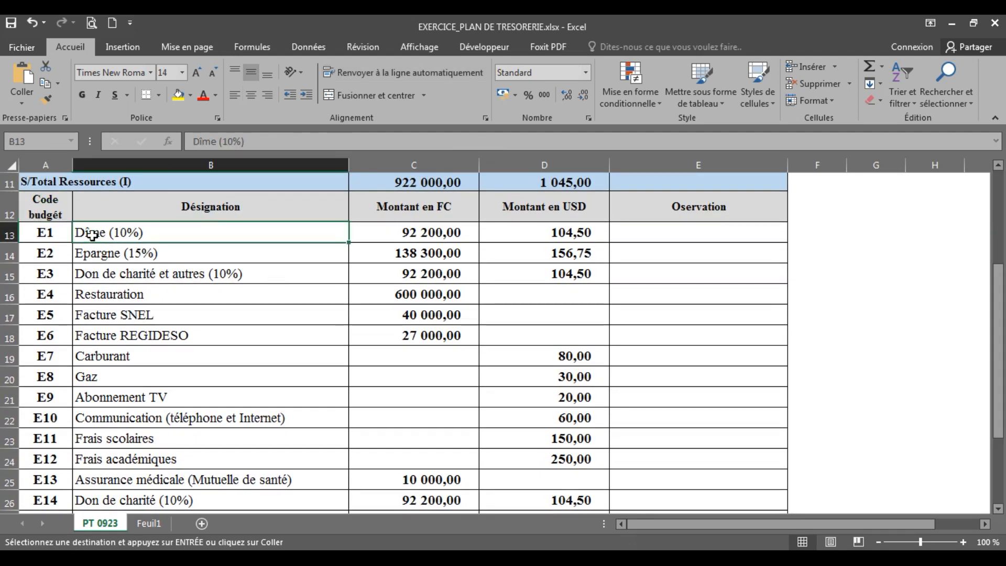
left_click(149, 523)
left_click(95, 361)
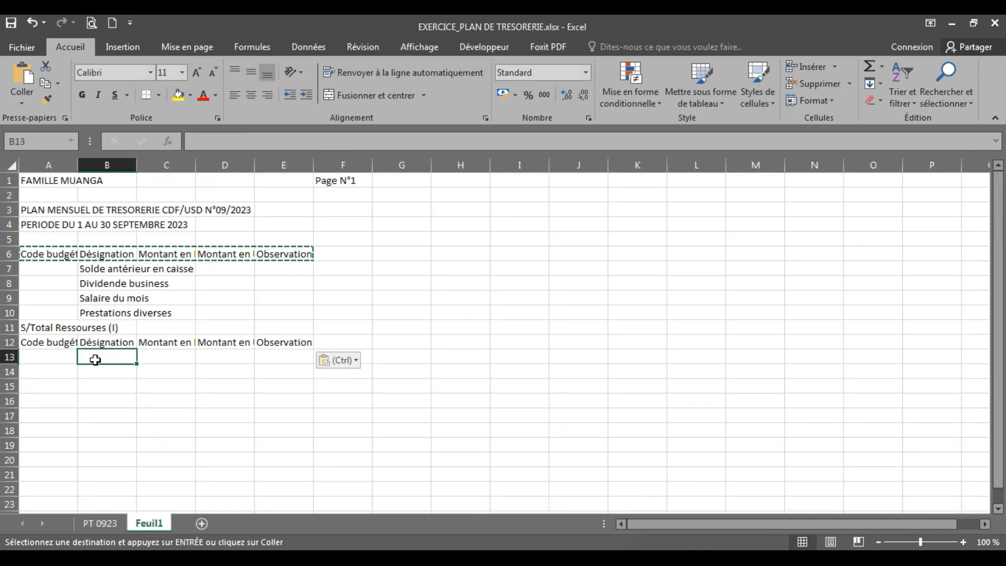
type("Dîme (10")
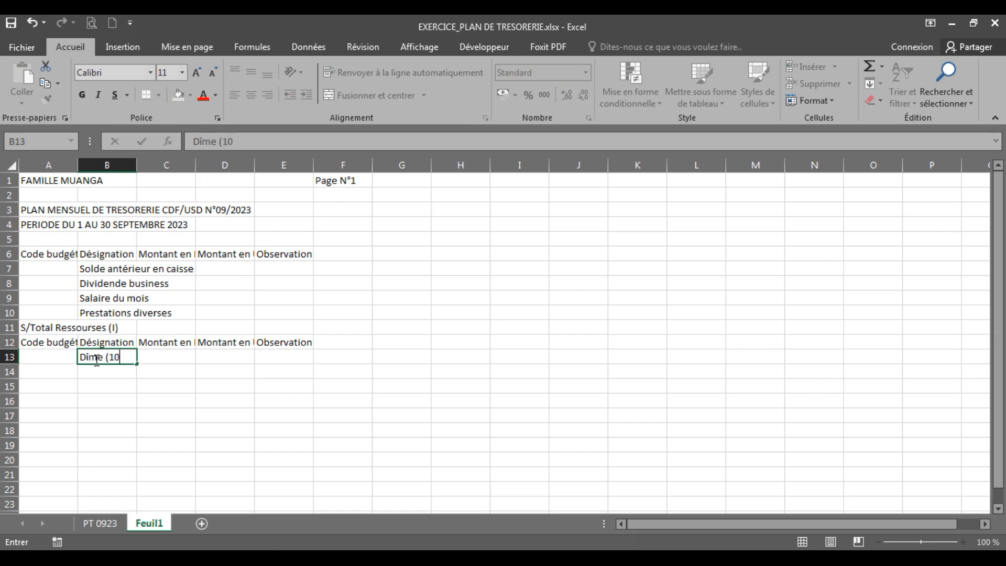
type("%)")
left_click(180, 423)
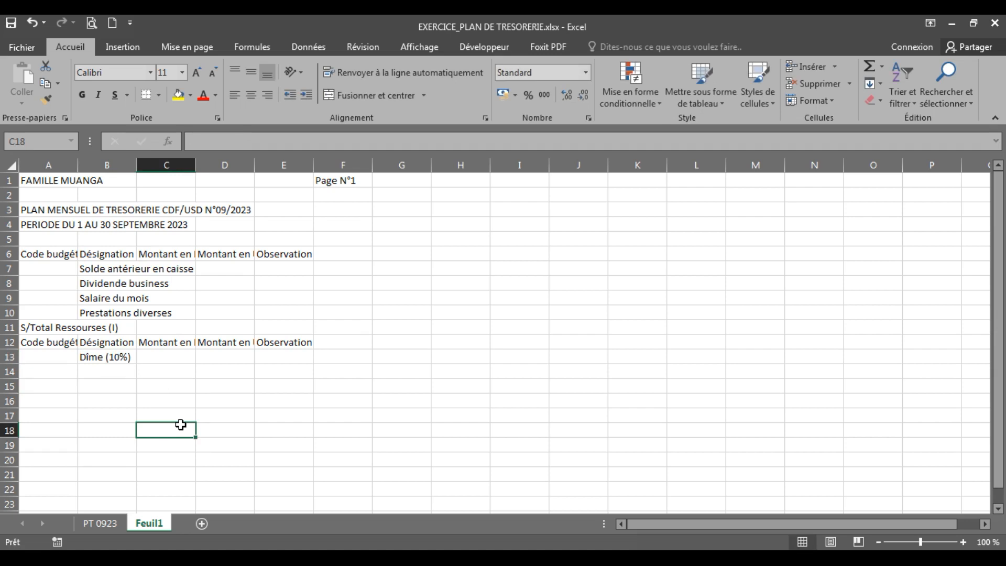
Check the second expense line in PT 0923 and enter "Epargne (15%)" in cell B14 of Feuil1
left_click(93, 374)
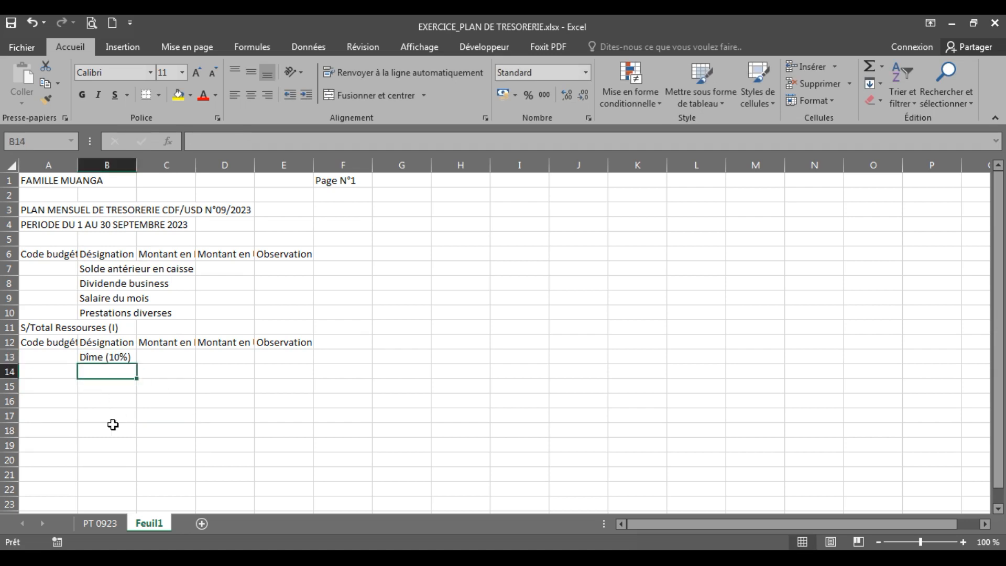
left_click(104, 521)
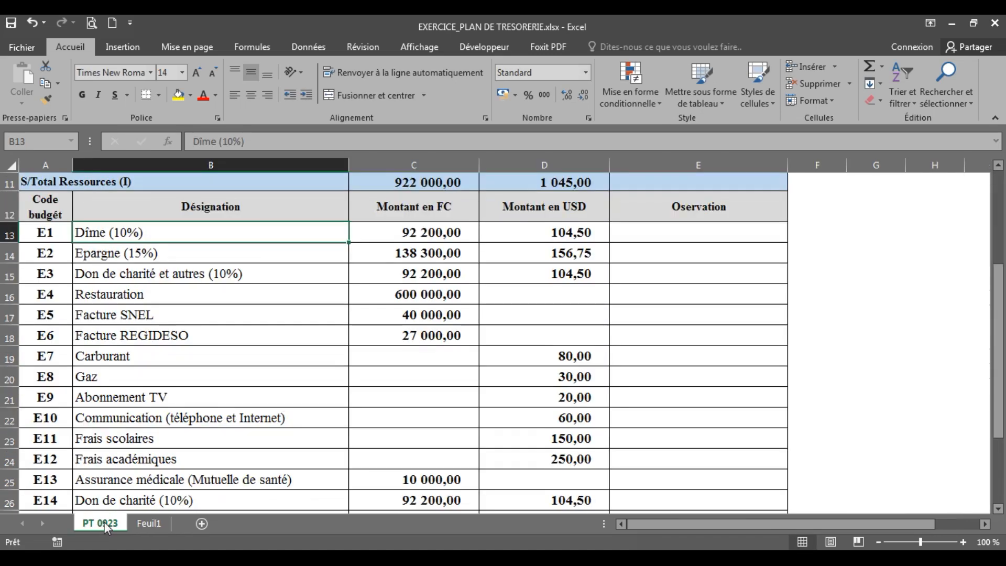
left_click(98, 255)
left_click(149, 522)
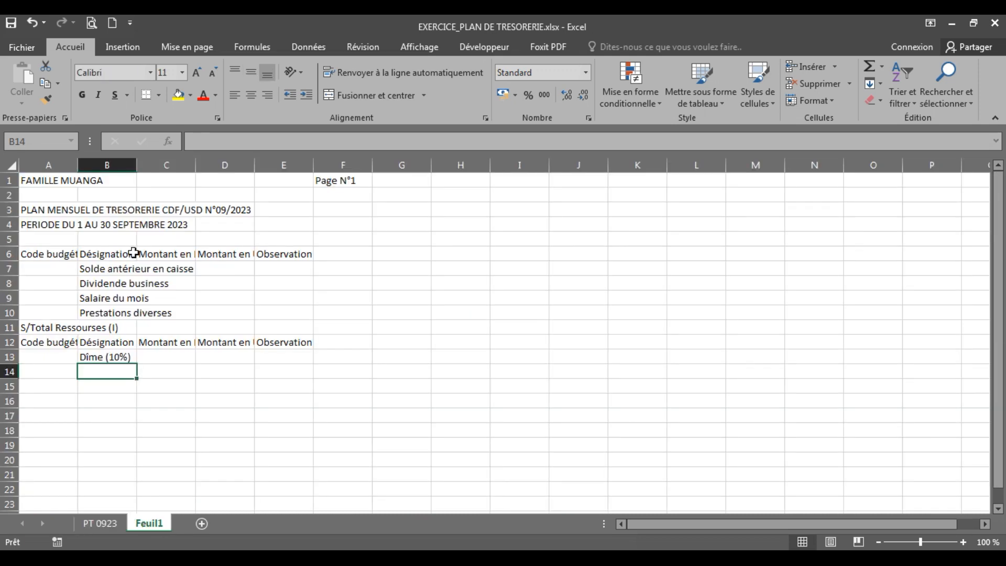
type("E")
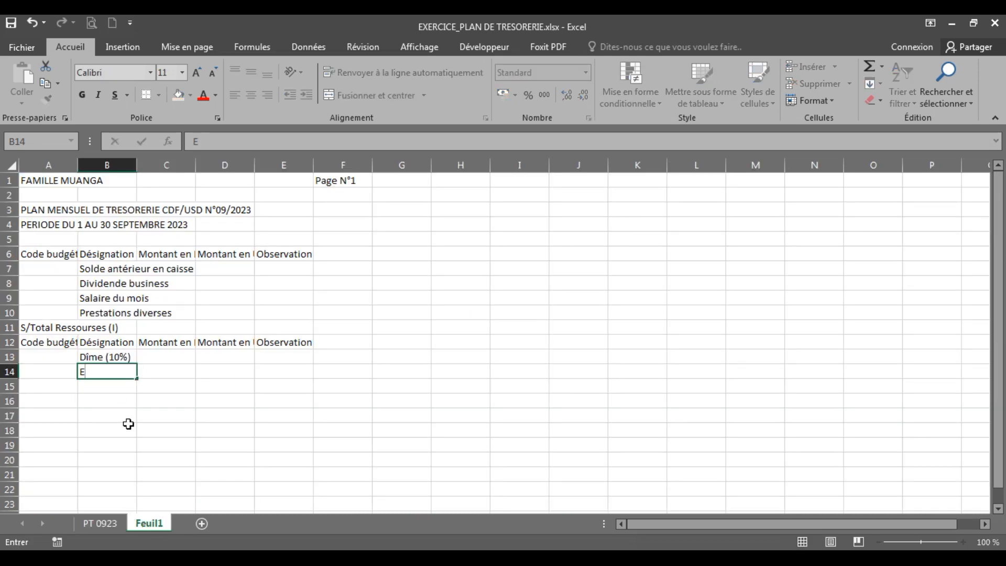
type("pargne (15%)")
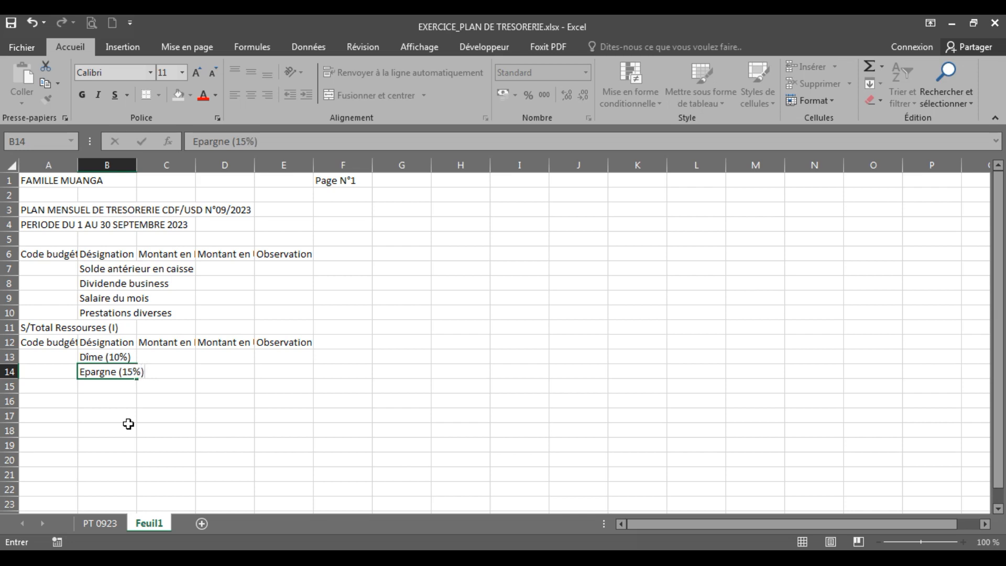
key("Return")
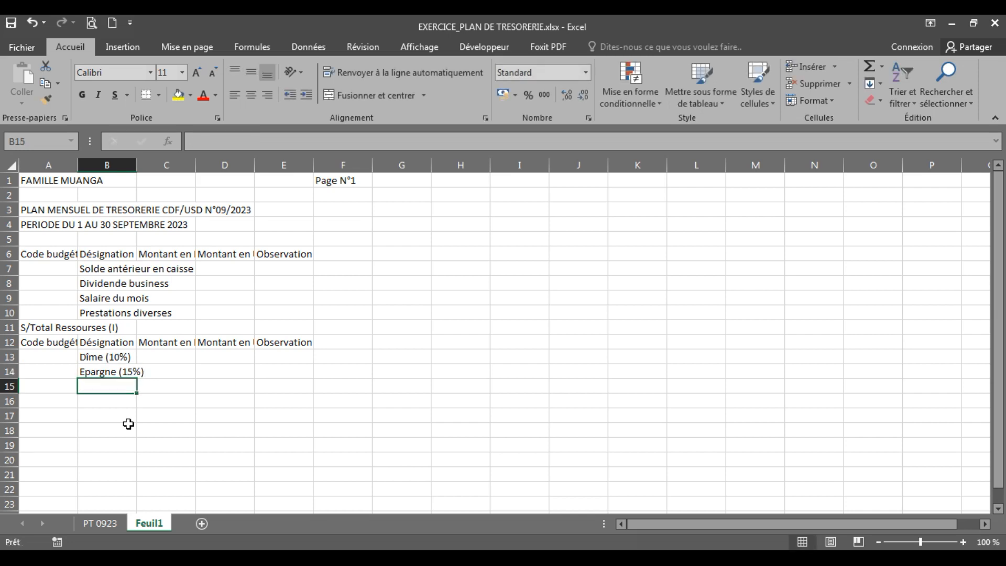
Check the third expense line in PT 0923 and enter "Don de charité et autres (10%)" in cell B15 of Feuil1
left_click(103, 525)
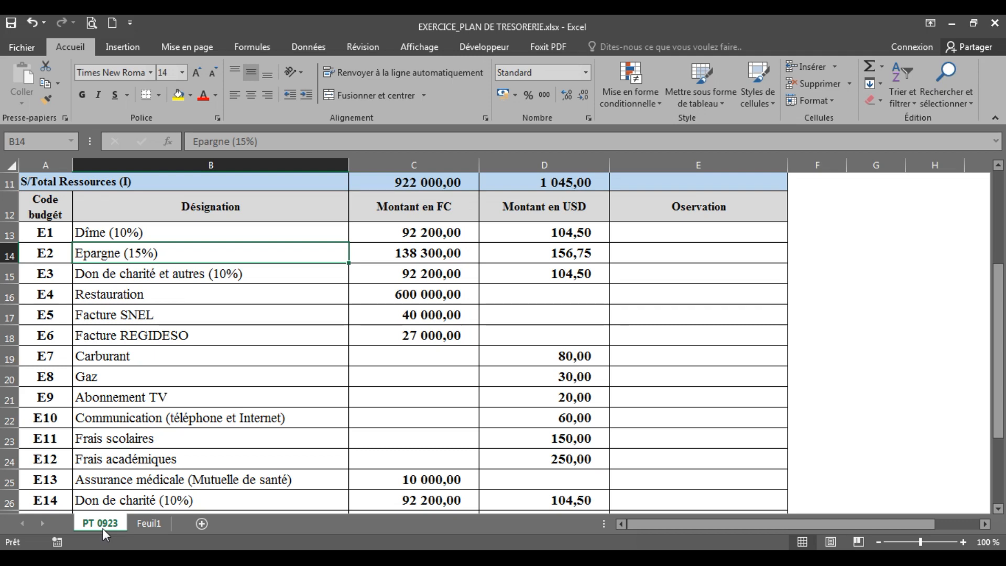
left_click(150, 531)
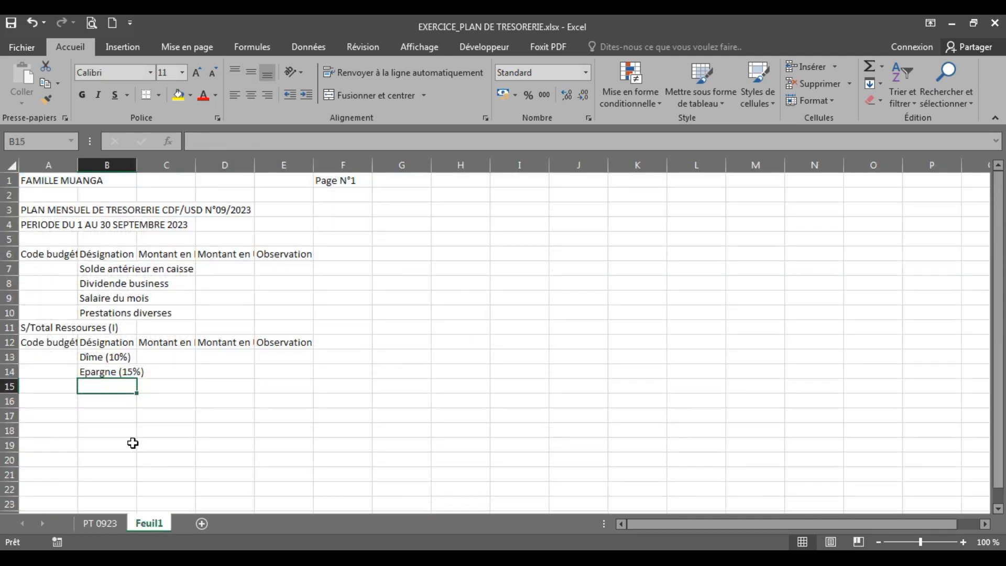
type("Don de charité")
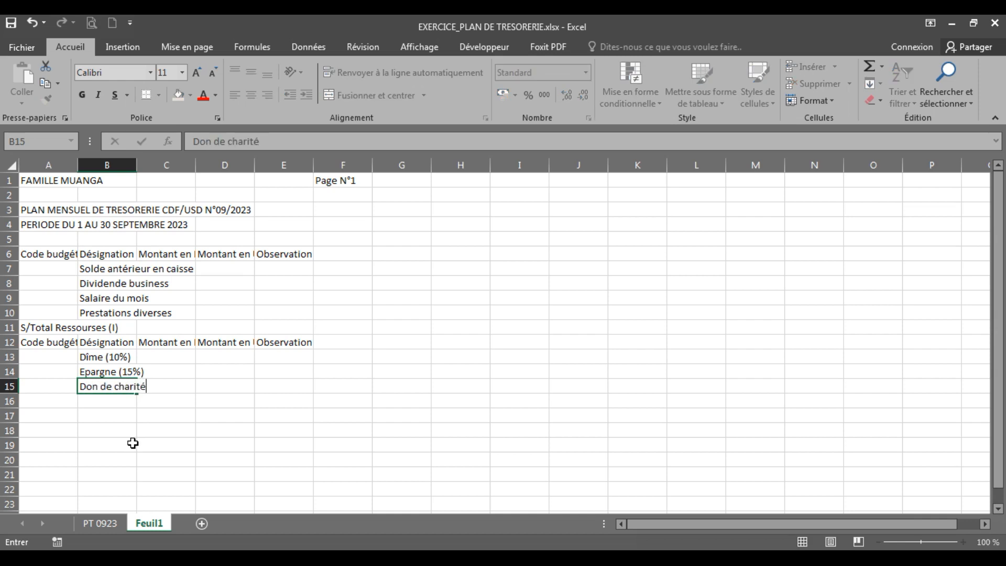
type(" et autres")
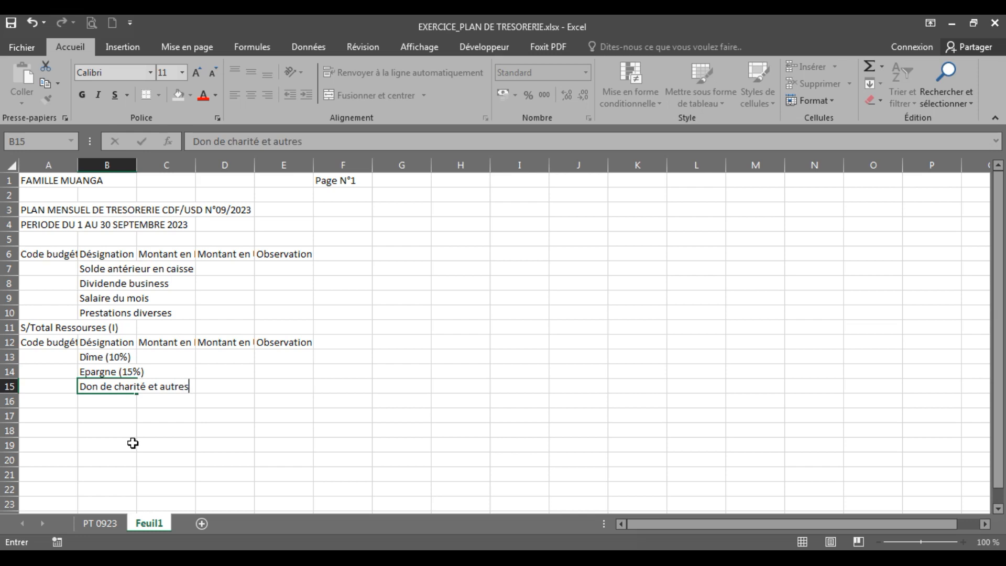
type(" (10%)")
key("Return")
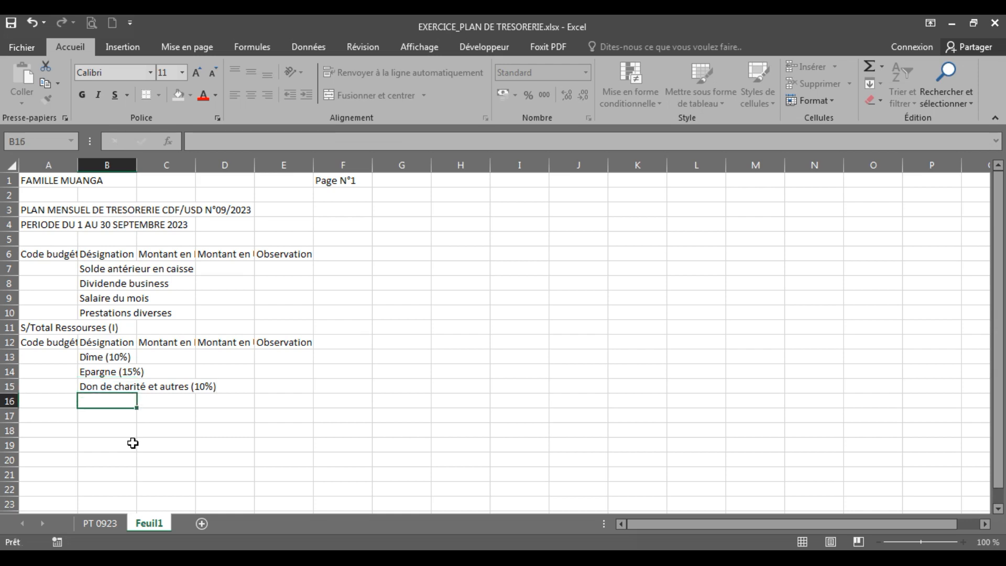
Consult the fourth expense line in PT 0923 and enter "Restauration" in cell B16 of Feuil1
left_click(102, 522)
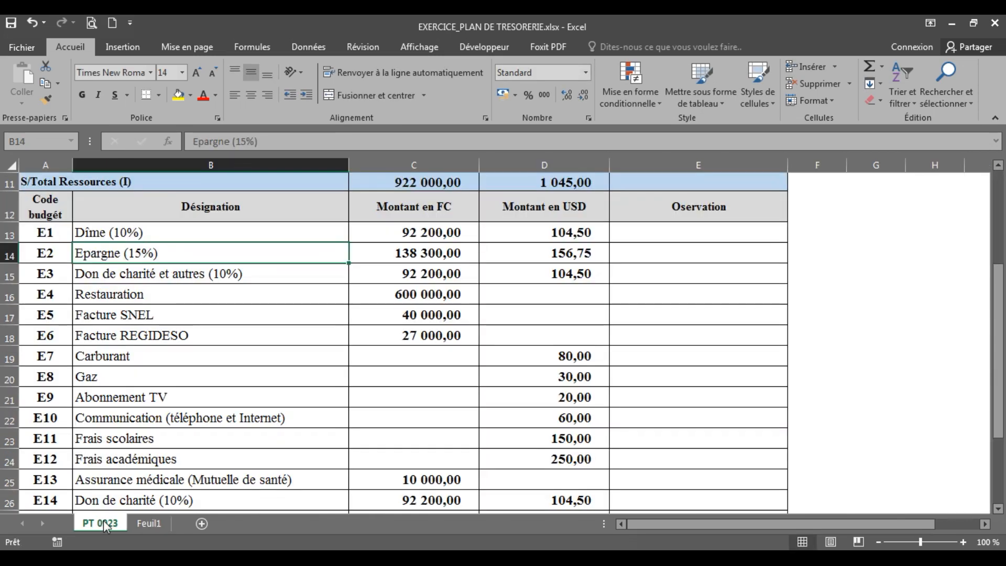
left_click(138, 522)
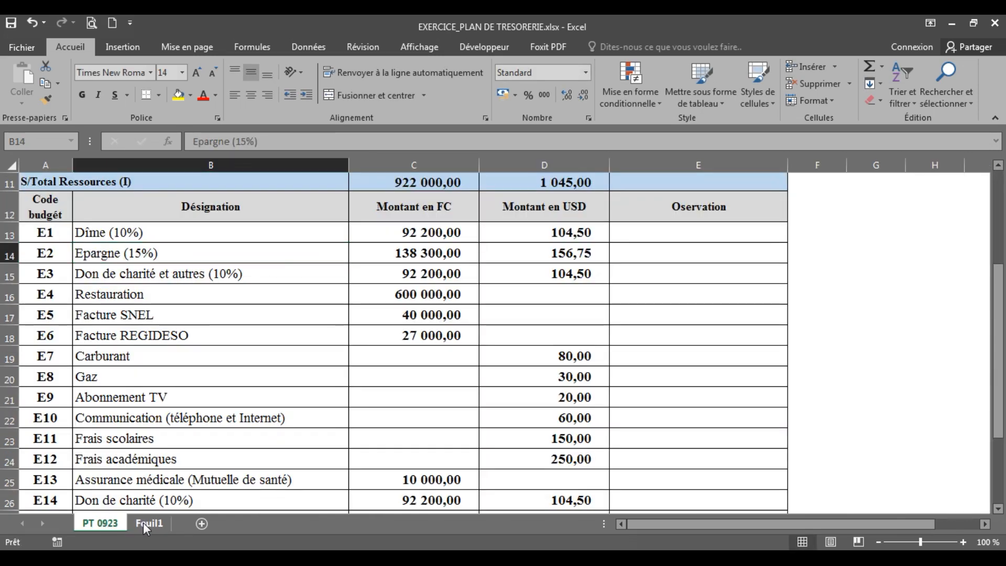
left_click(112, 524)
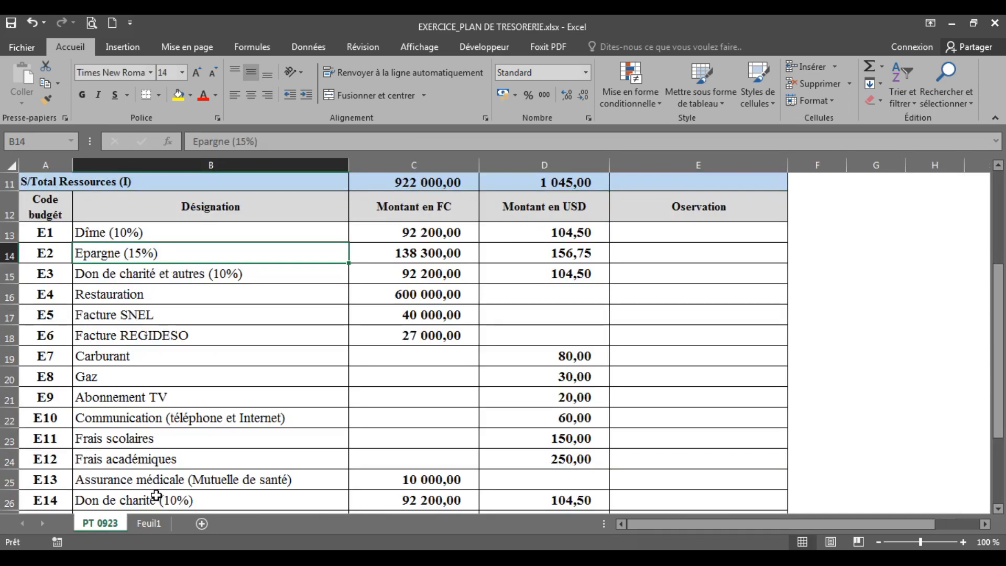
left_click(152, 524)
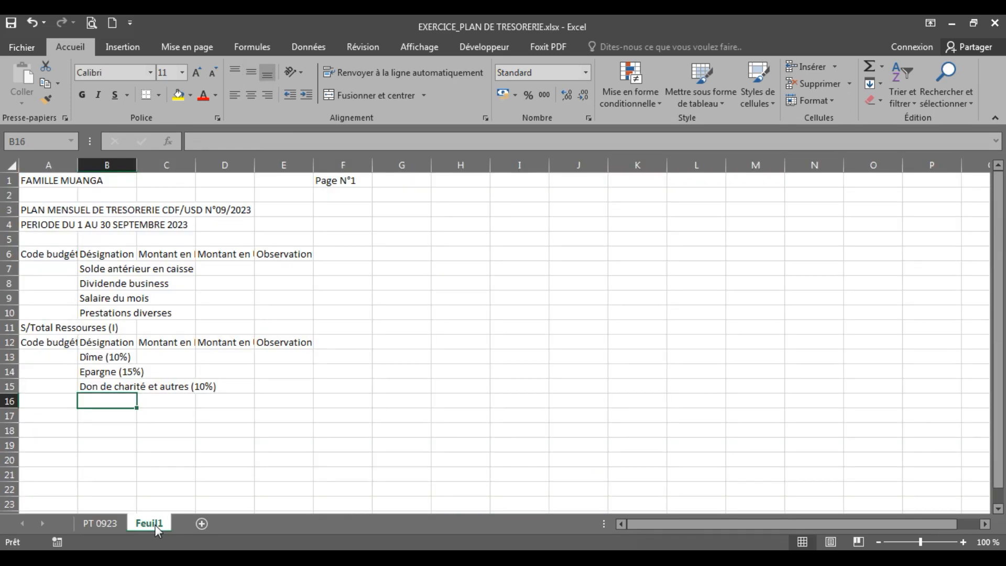
type("Restauration")
key("Return")
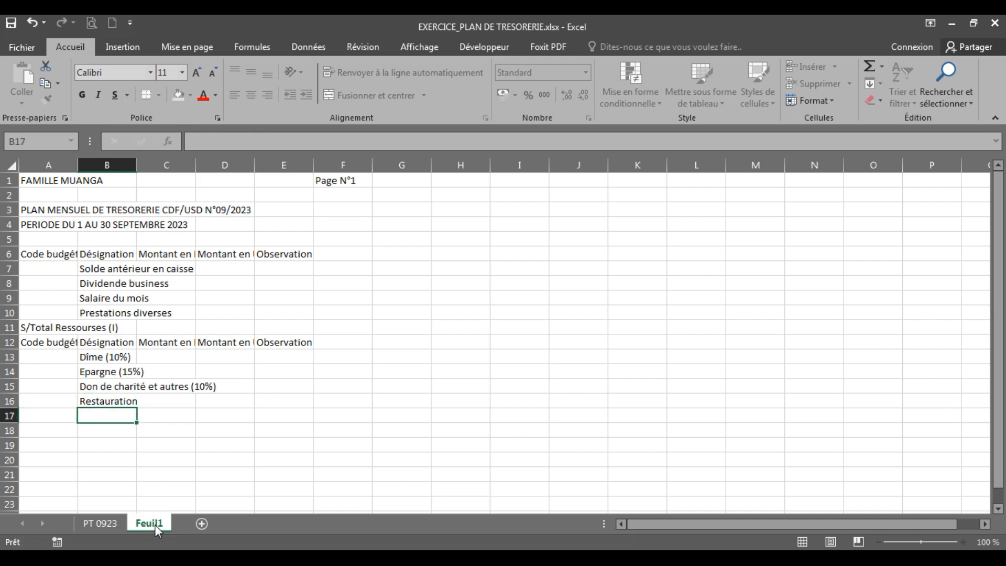
Enter the fifth expense line "Facture SNEL" in cell B17 of Feuil1
type("Facture SB")
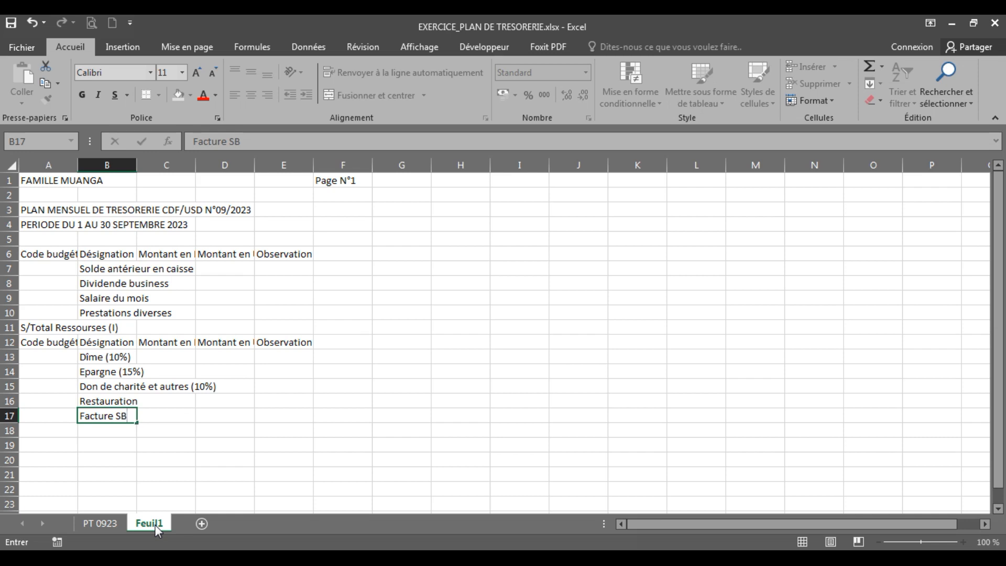
key("BackSpace")
type("NEL")
key("ctrl+Return")
key("Return")
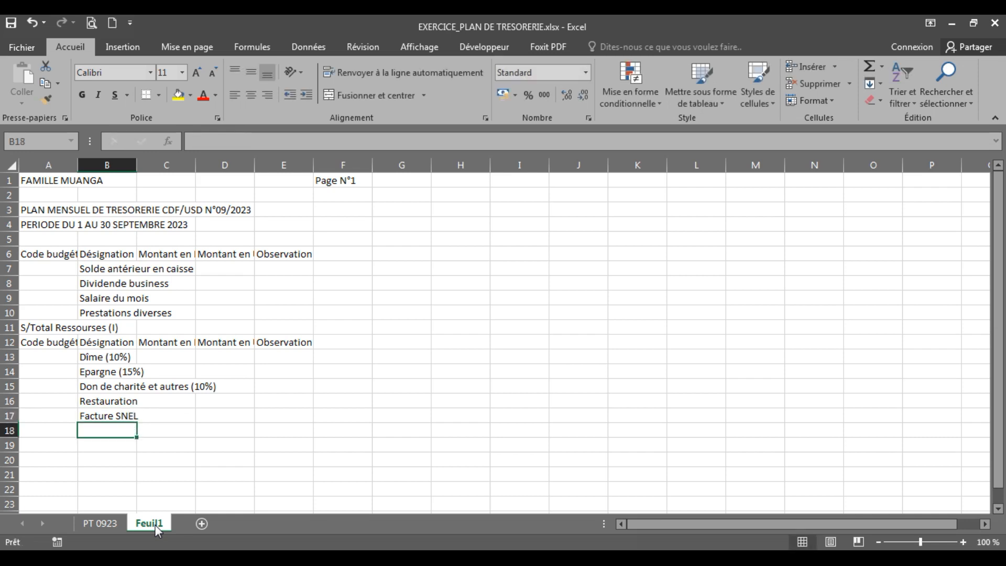
Enter the sixth expense line "Facture REGIDESO" in cell B18 of Feuil1
type("Facture ")
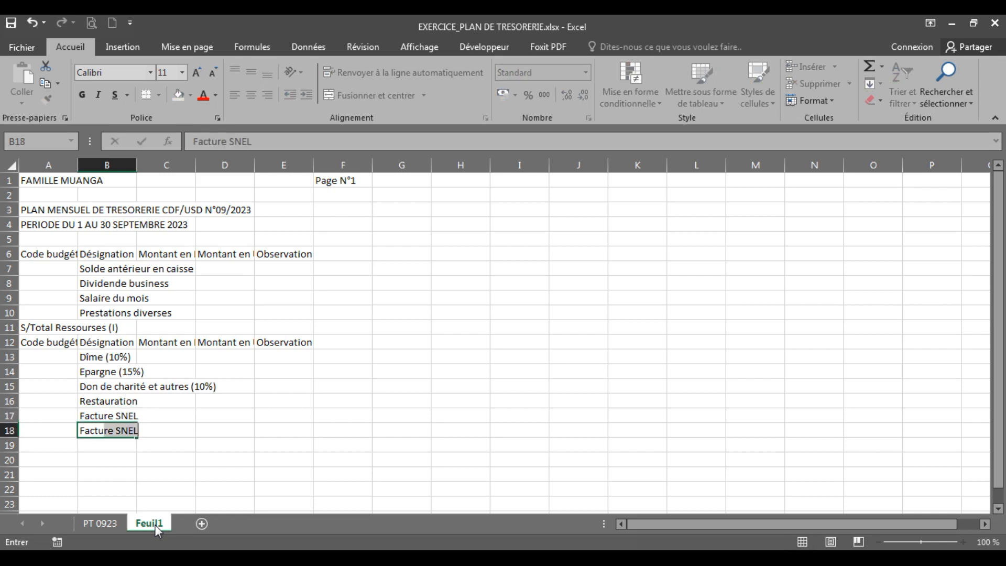
type("REGIDESO")
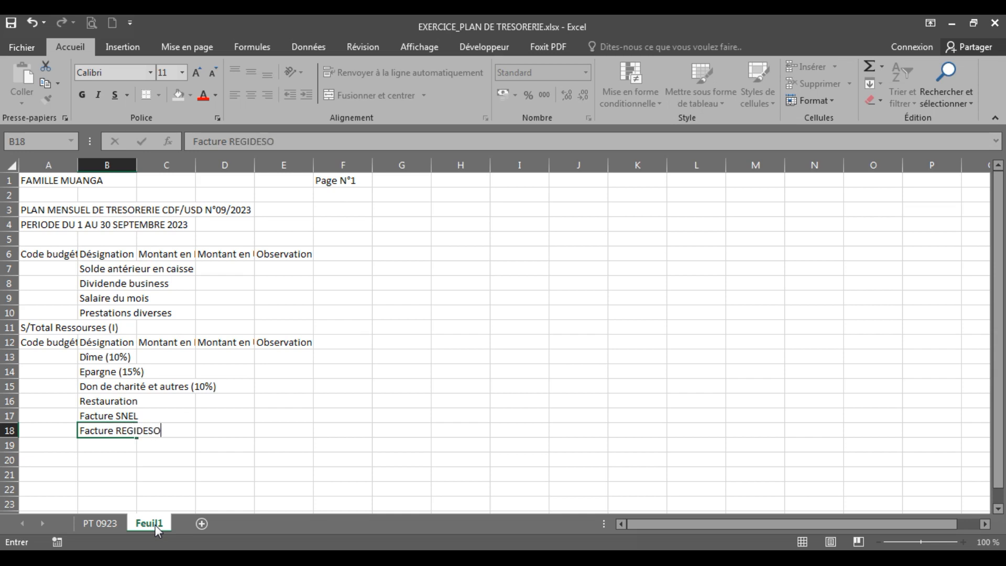
key("Return")
Consult the seventh and eighth expense lines in PT 0923 and enter "Carburant" in B19 and "Gaz" in B20 of Feuil1
left_click(112, 523)
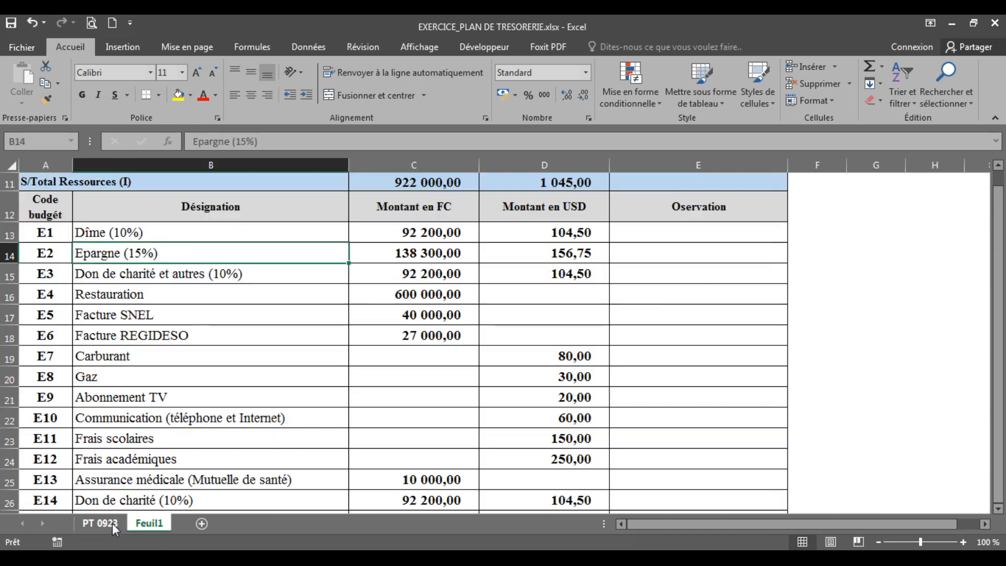
left_click(149, 524)
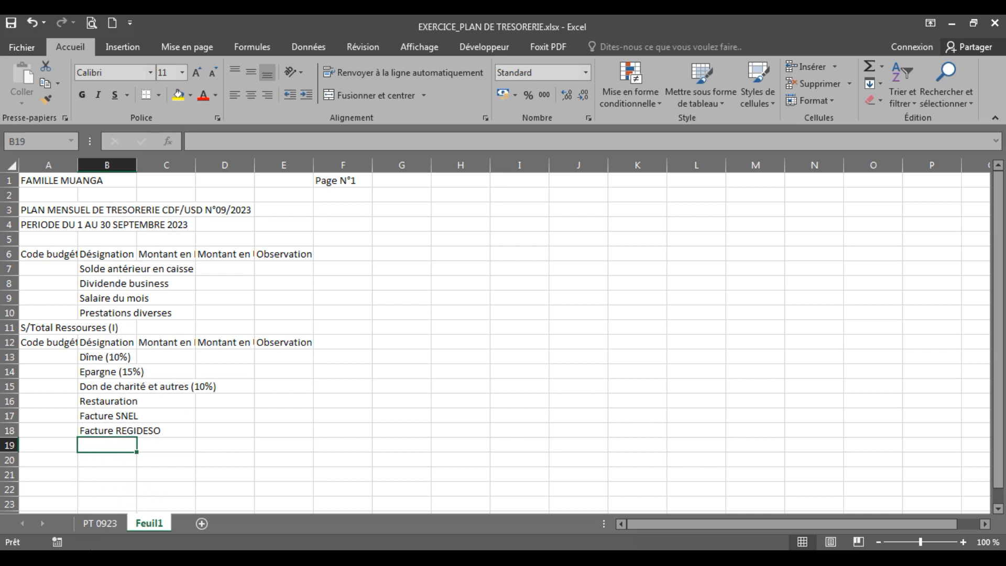
left_click(105, 520)
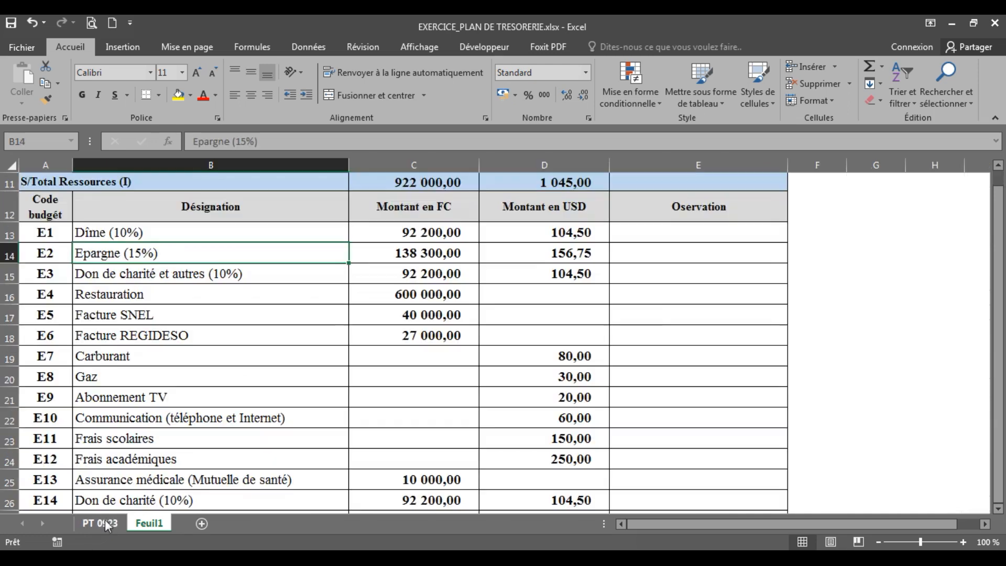
left_click(141, 525)
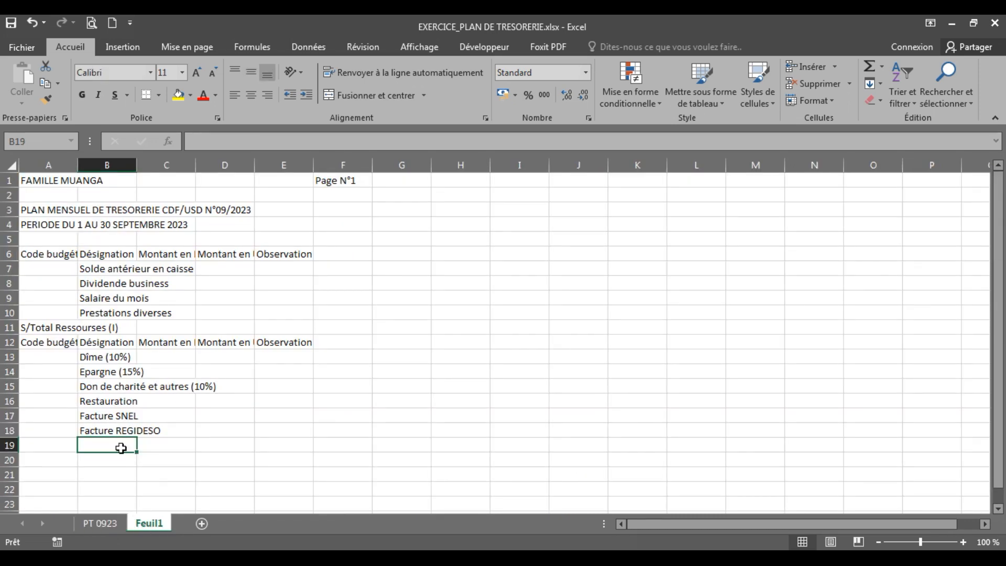
type("Carburant")
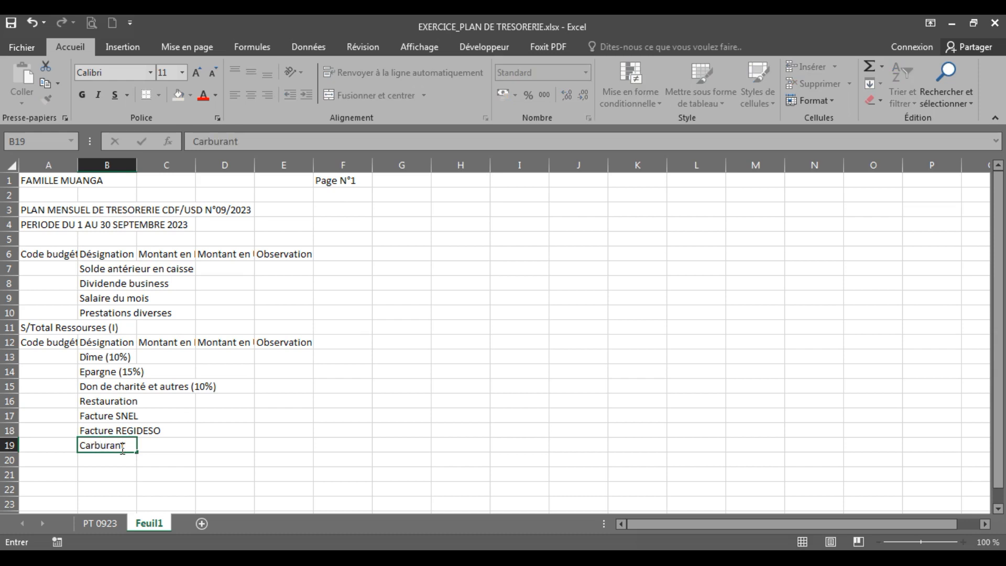
key("Return")
type("Gaz")
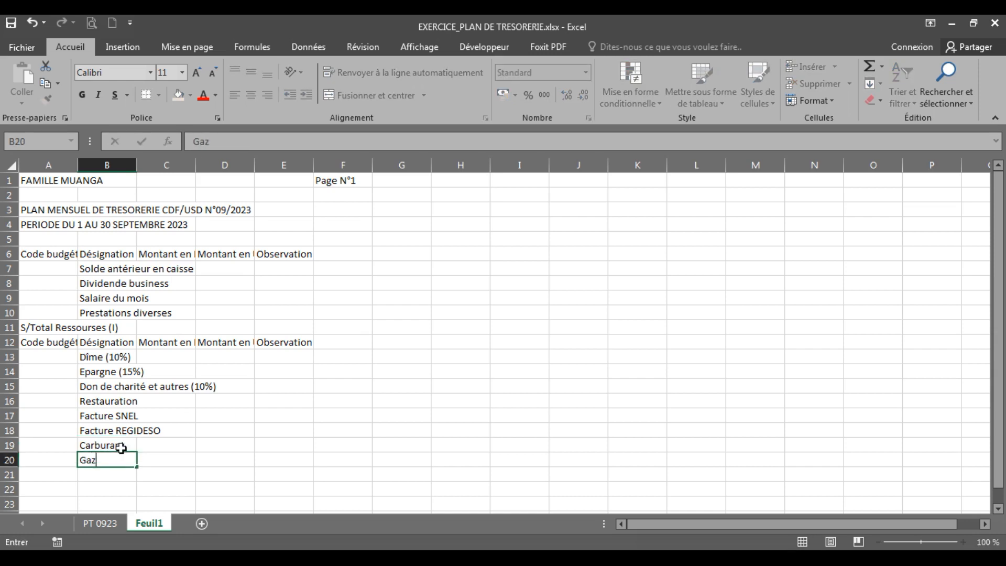
key("Return")
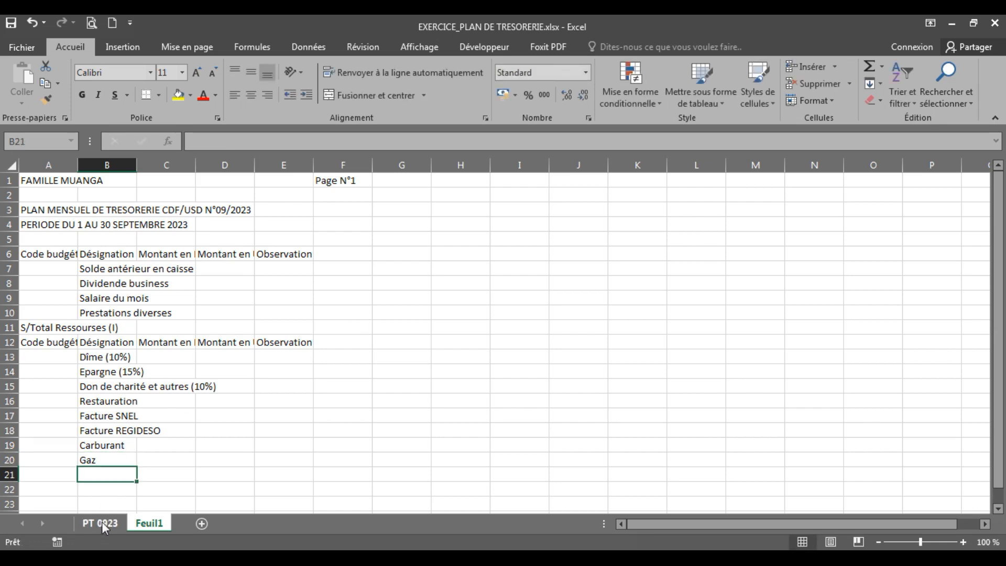
Check the ninth expense line in PT 0923 and enter "Abonnement TV" in cell B21 of Feuil1
left_click(101, 523)
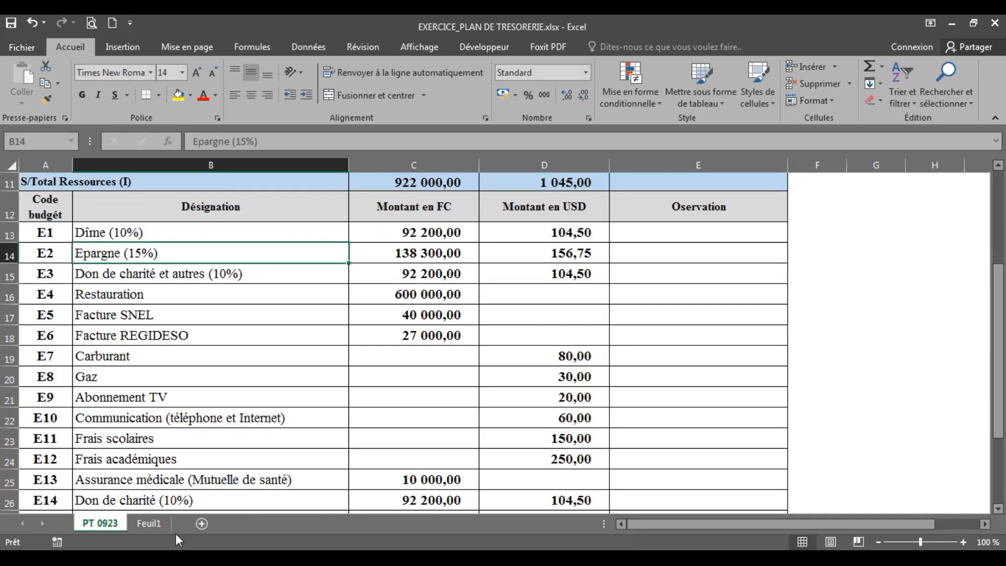
left_click(157, 530)
type("Ab")
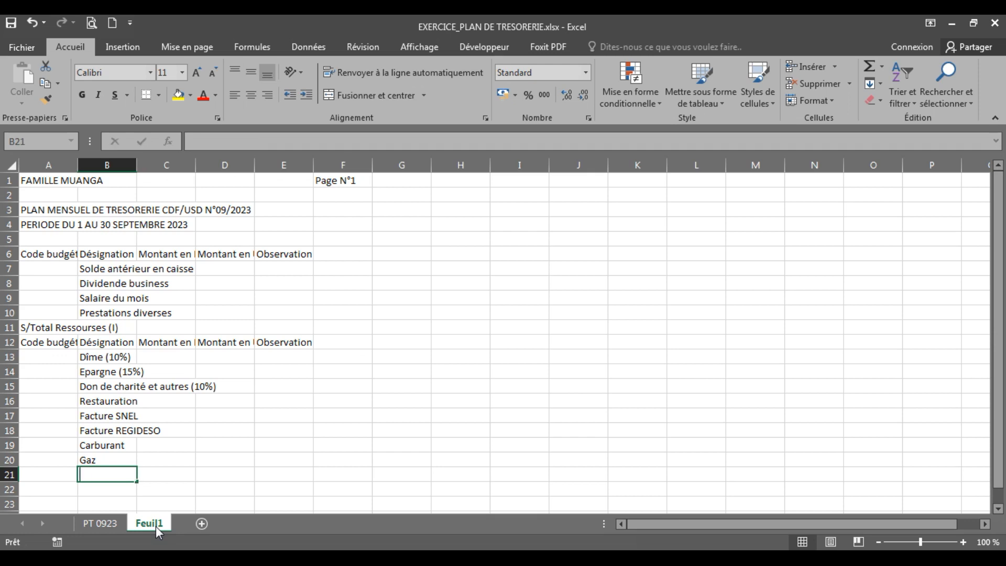
type("onneme")
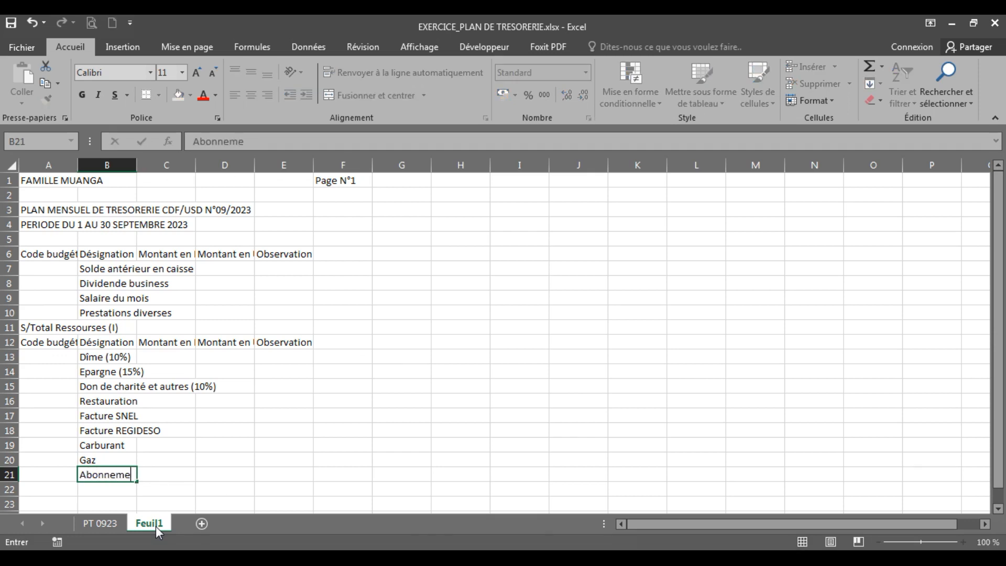
type("nt TV")
key("Return")
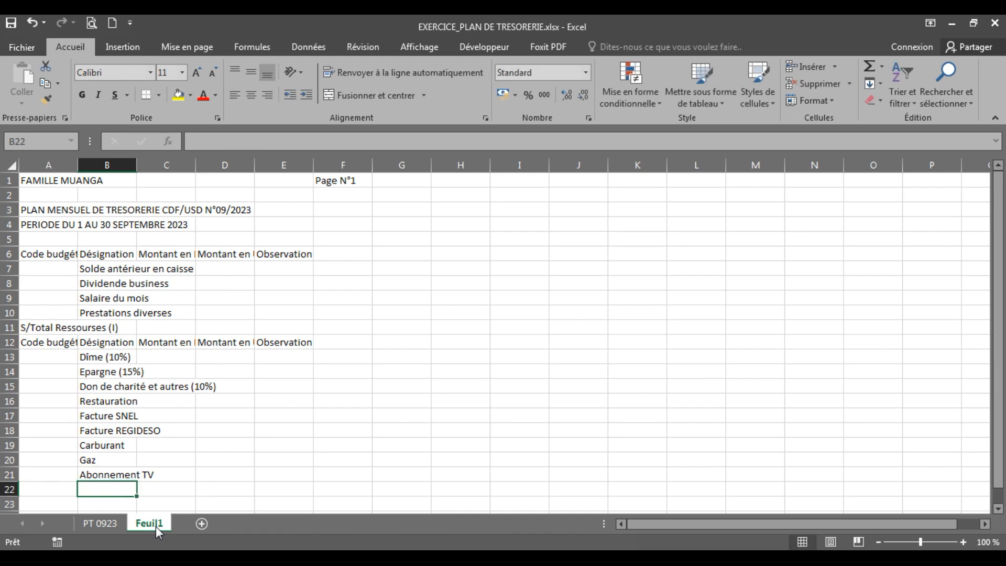
Enter the tenth expense line "Communication (Téléphone et internet)" in cell B22 of Feuil1
type("a")
key("BackSpace")
key("BackSpace")
type("Co")
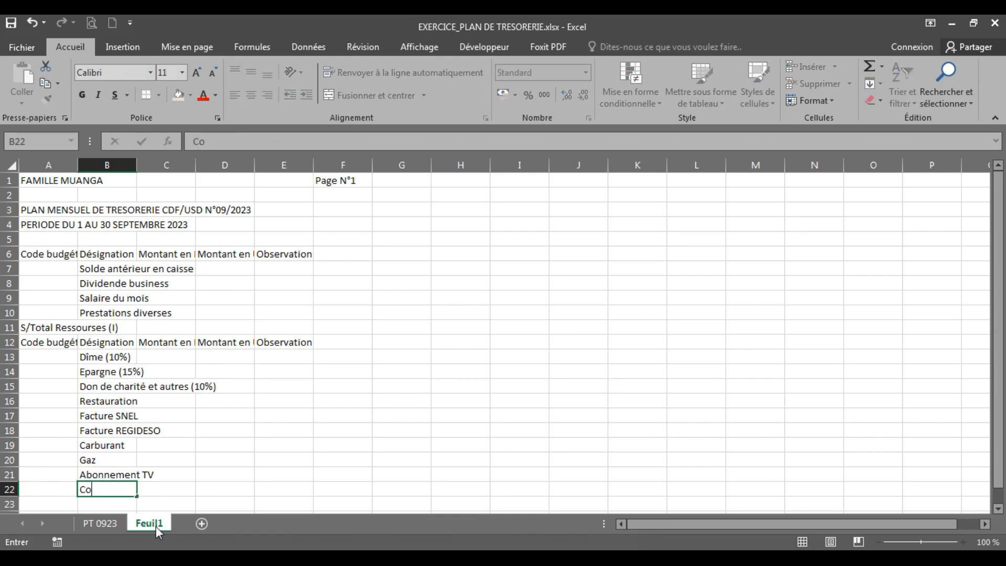
type("mmunication (")
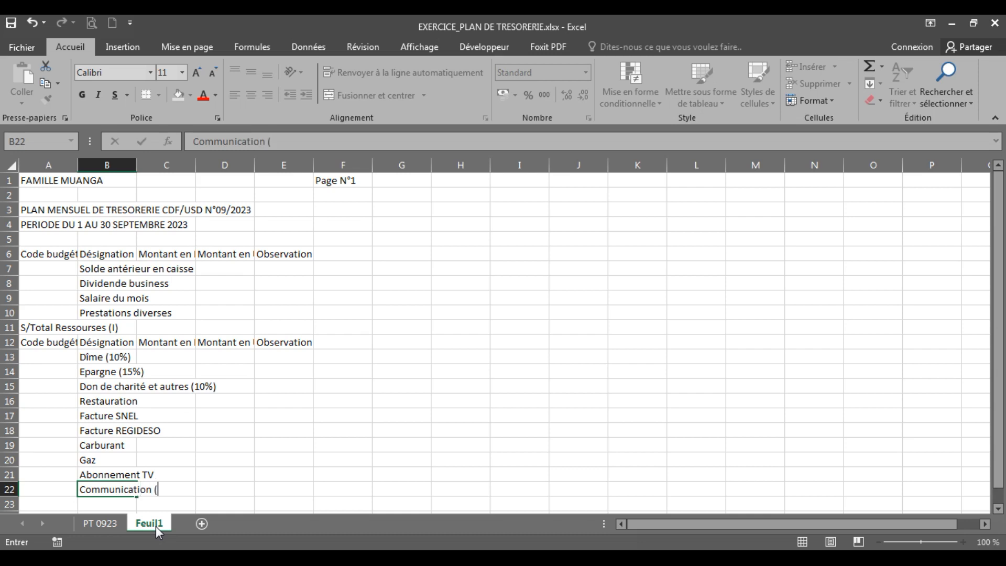
type("Téléphone et ")
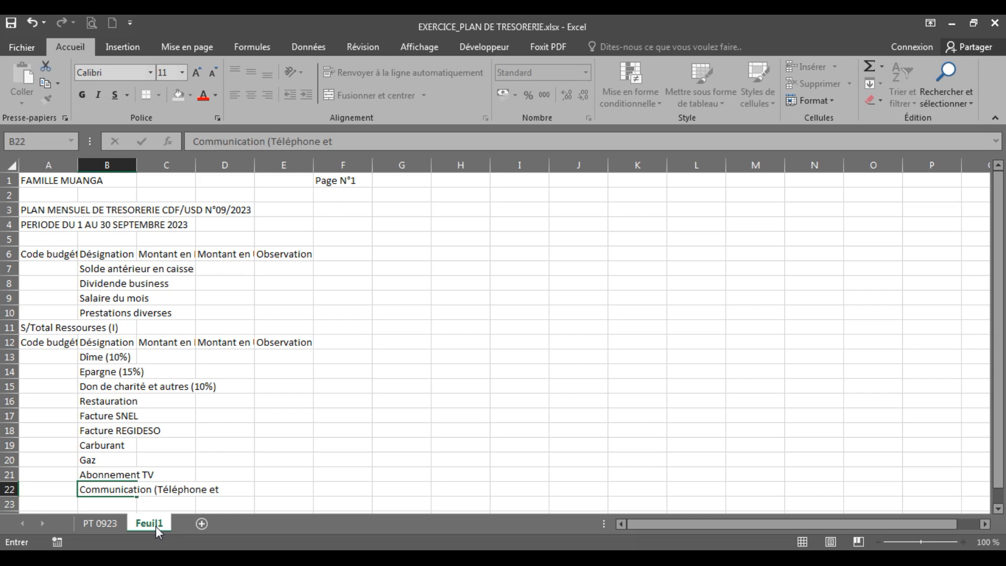
type("interne")
key("Return")
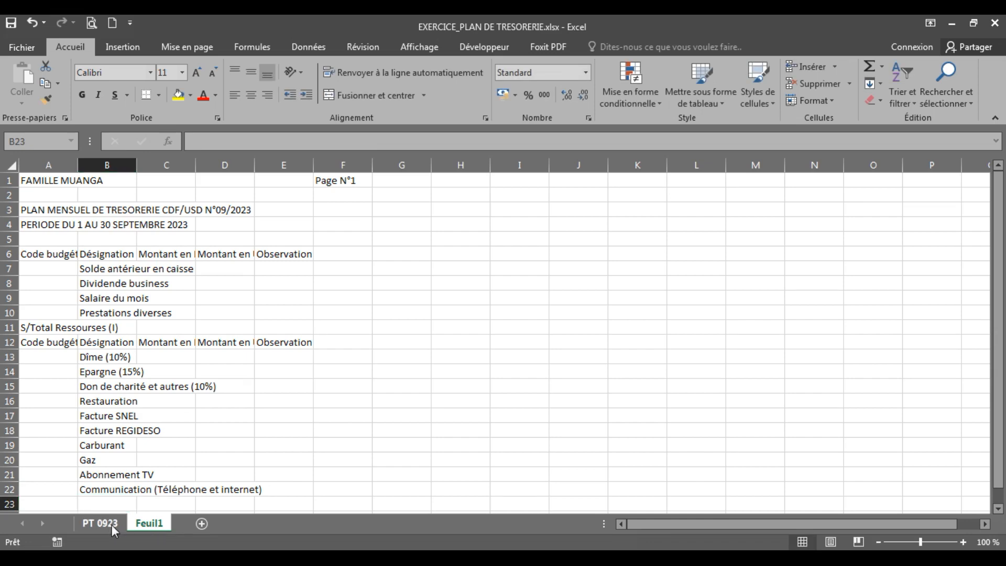
Consult the next expense lines in PT 0923 and enter "Frais scolaires" in B23 and "Frais académiques" in B24 of Feuil1
left_click(112, 524)
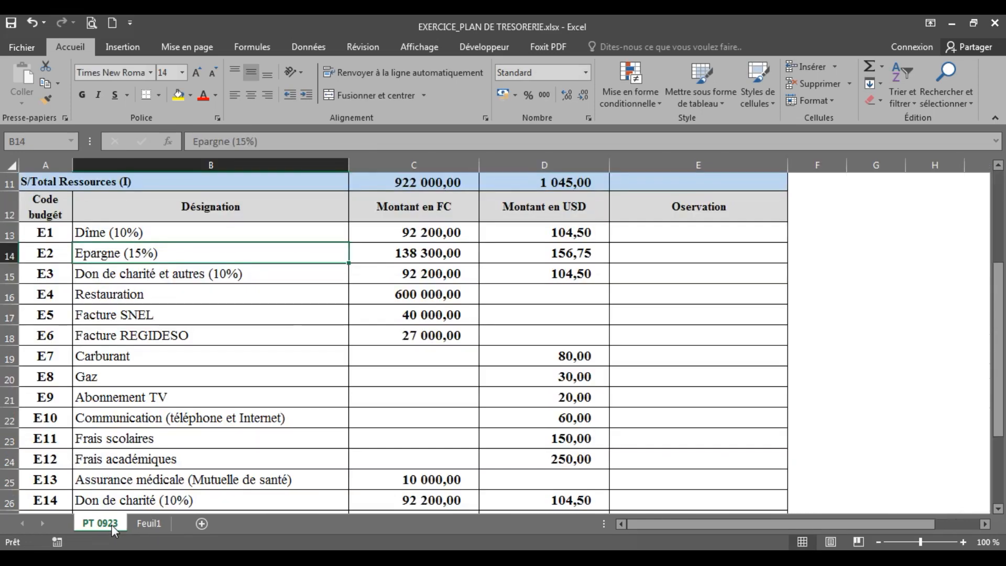
left_click(140, 524)
type("Frais scol")
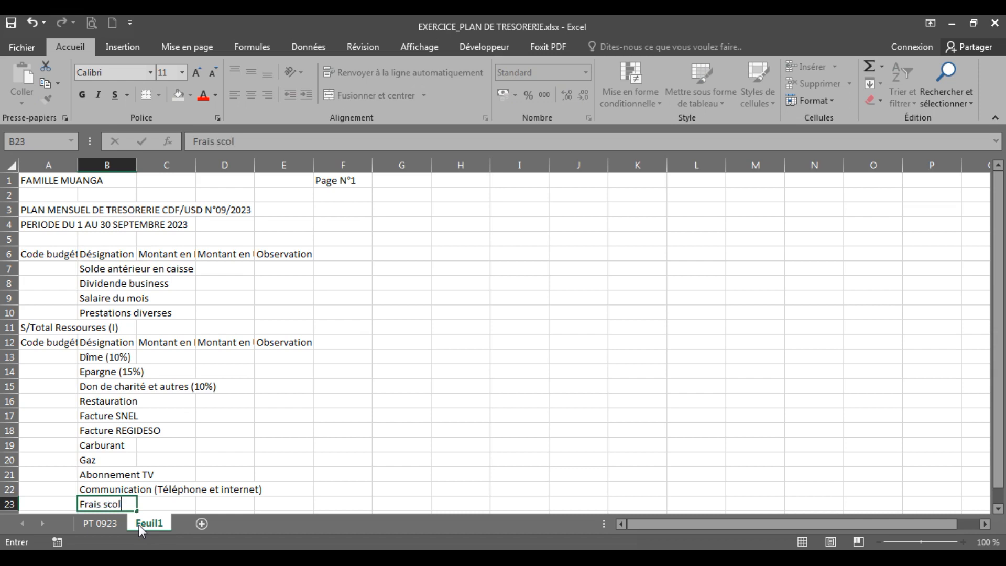
type("aires")
key("Return")
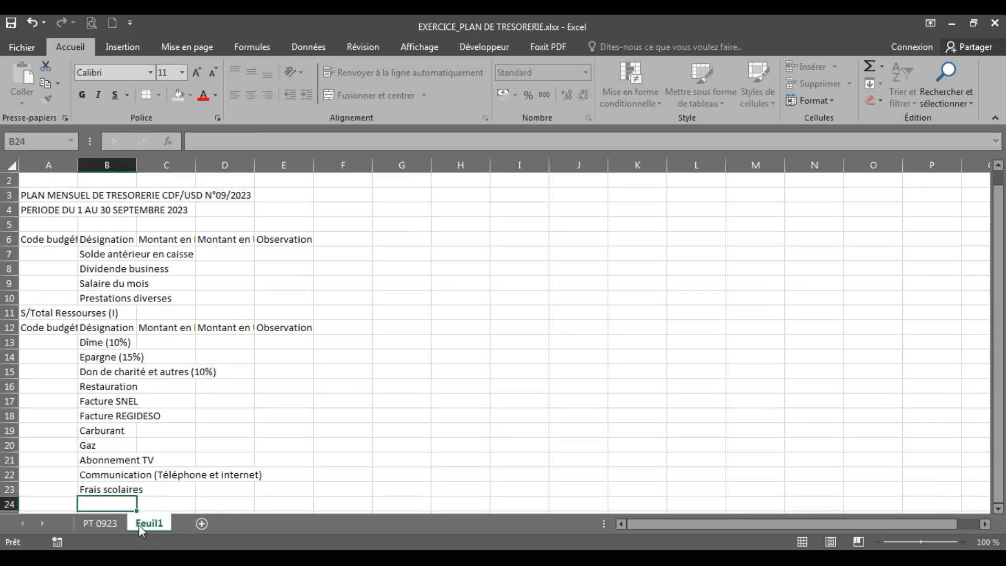
type("Frais acadé")
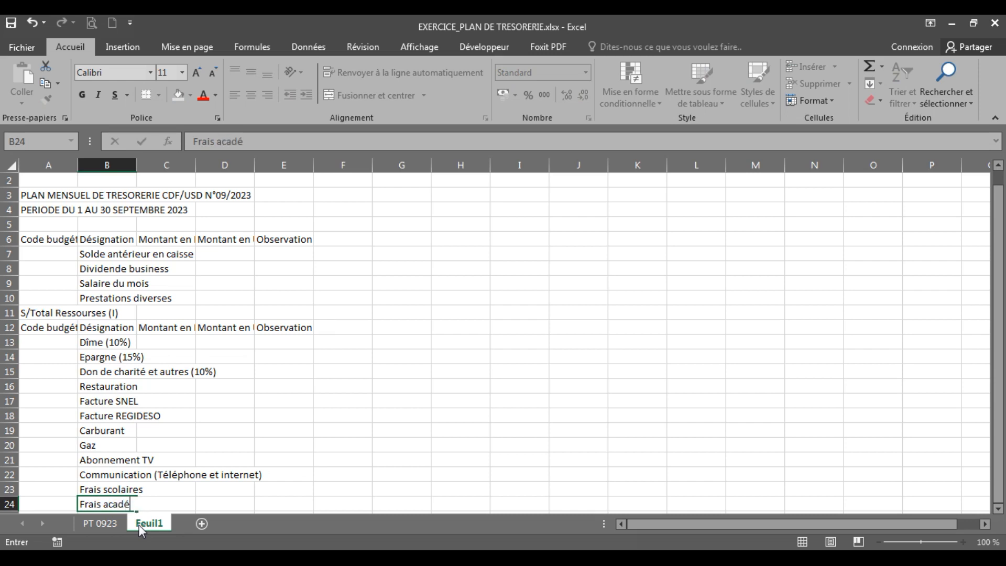
type("miques")
key("Return")
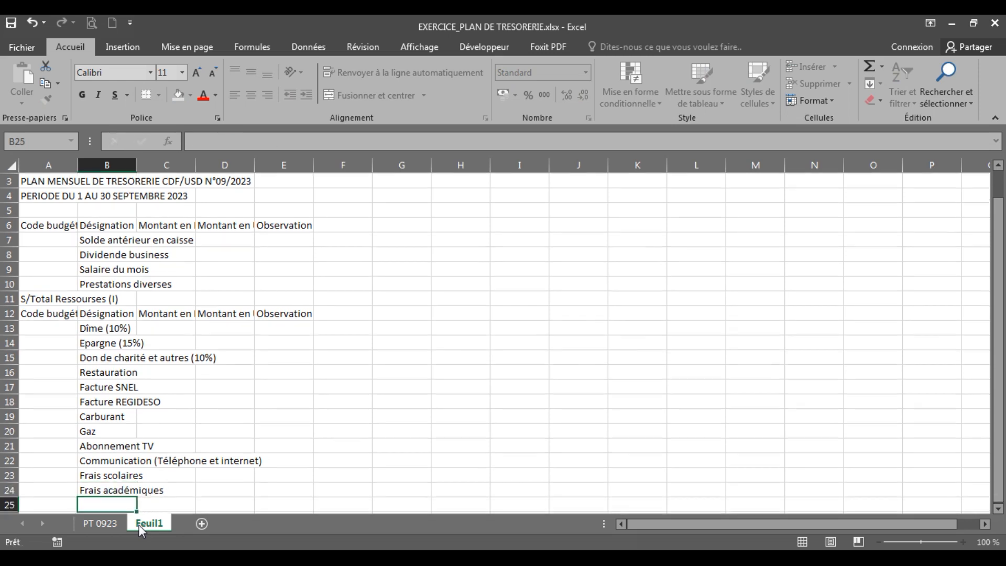
Check expense line E13 in PT 0923 and enter "Assurance médicale (Mutuelle de santé)" in cell B25 of Feuil1
left_click(108, 523)
left_click(108, 523)
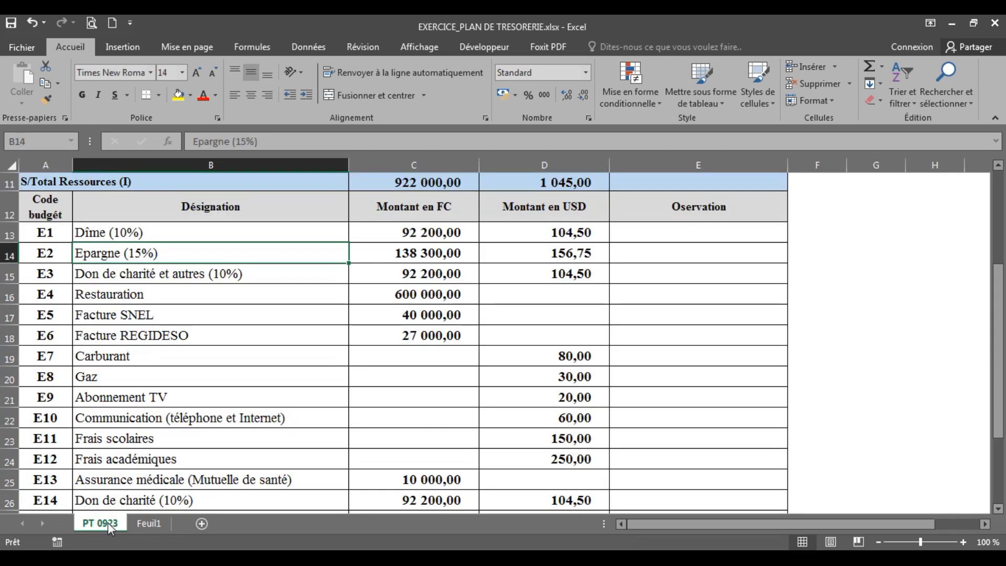
left_click(149, 524)
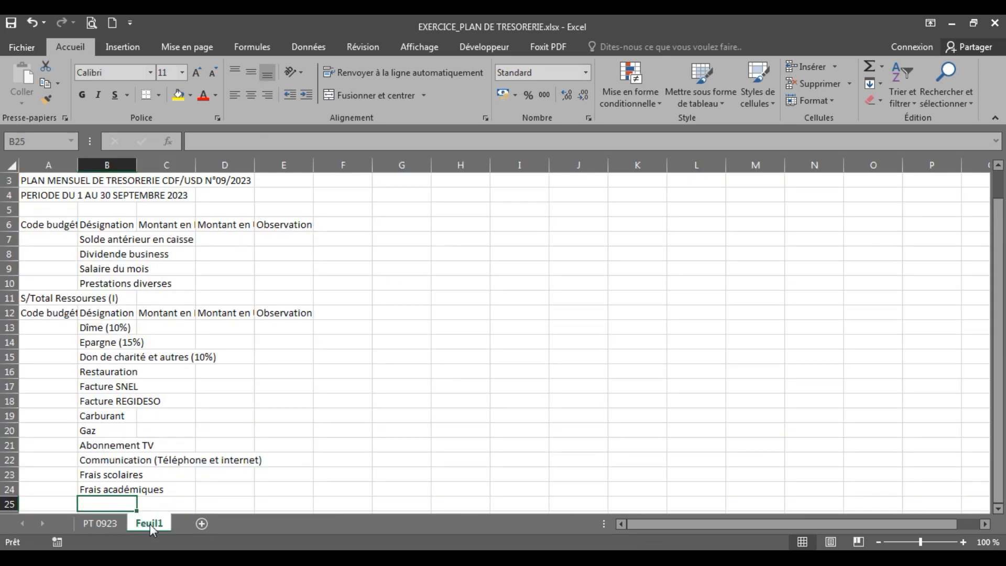
type("Assu")
type("rab")
type("c")
key("BackSpace")
key("BackSpace")
type("nce mé")
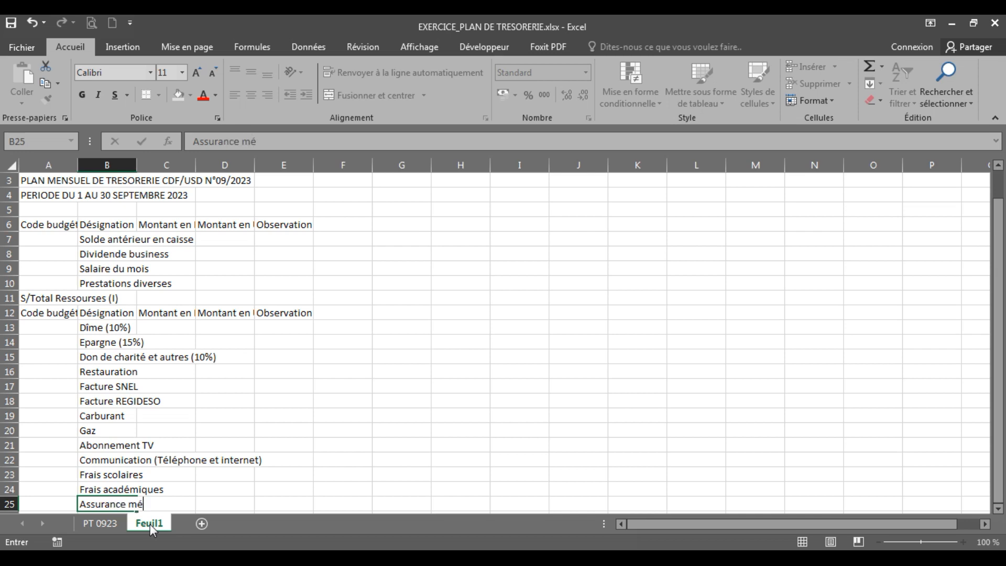
type("dicale (Mutuelle de sab")
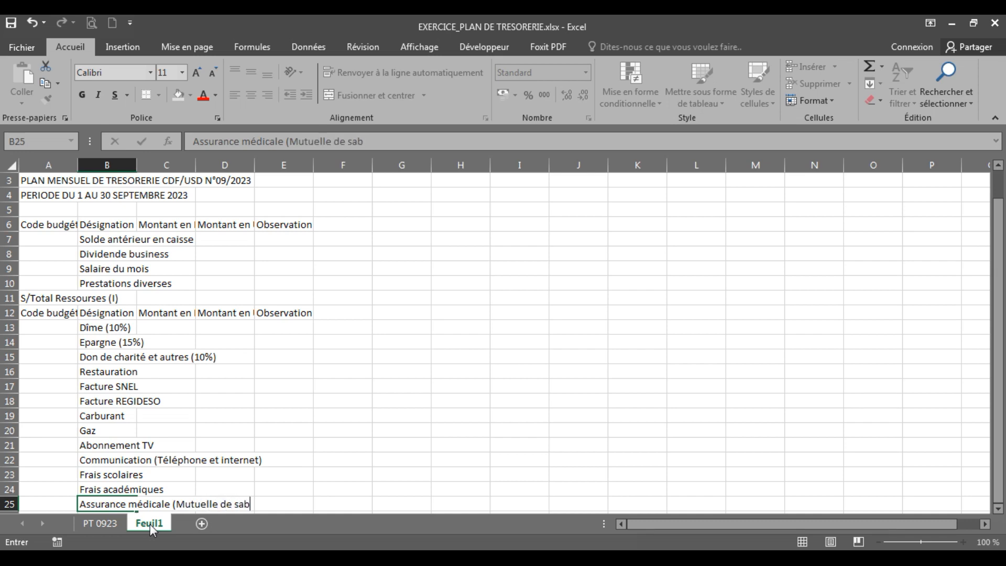
key("BackSpace")
type("nté")
key("Return")
Review the last expense lines E14 and E15 in PT 0923 and enter "Tourisme familial" in cell B26 of Feuil1
left_click(109, 523)
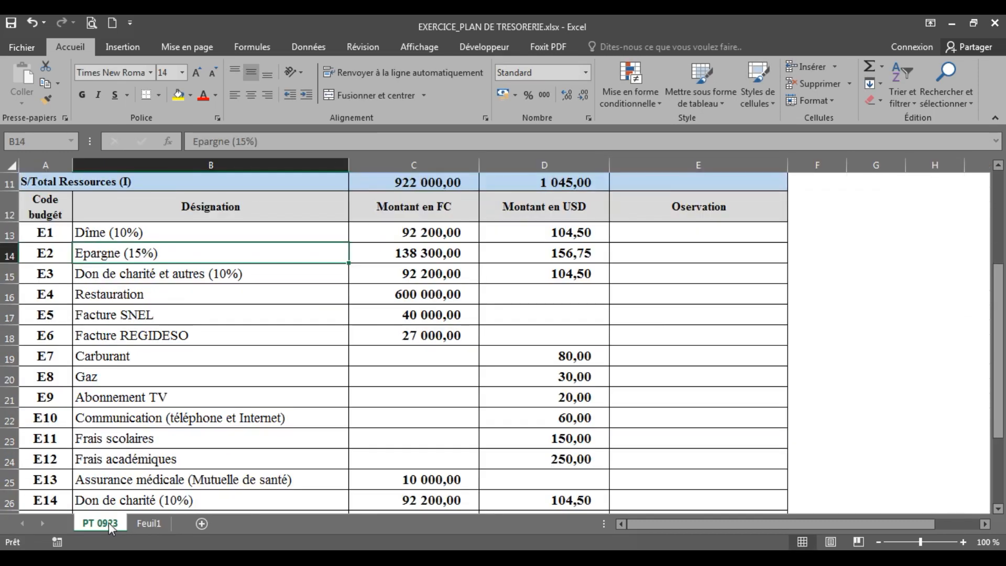
left_click(999, 509)
left_click(999, 509)
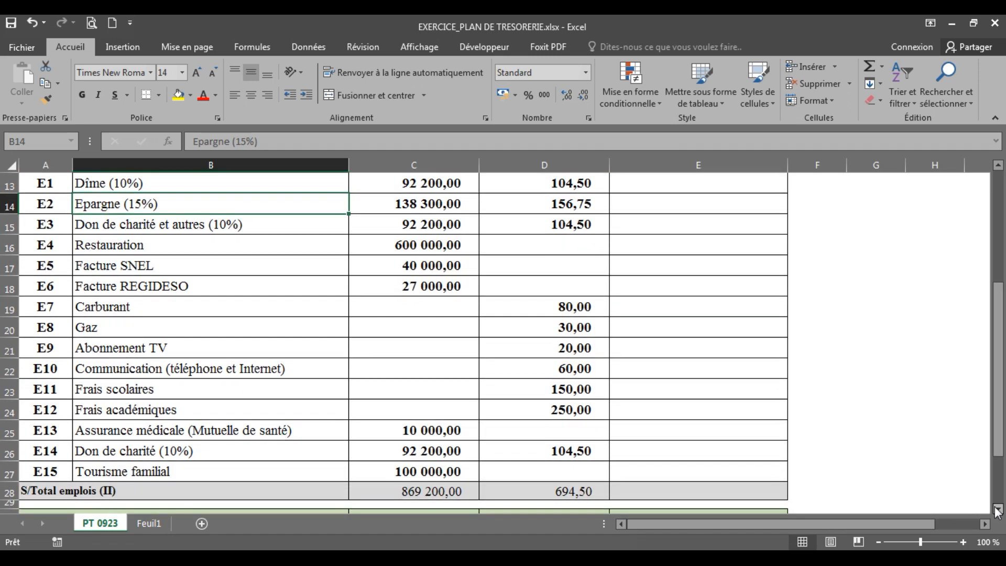
left_click(132, 453)
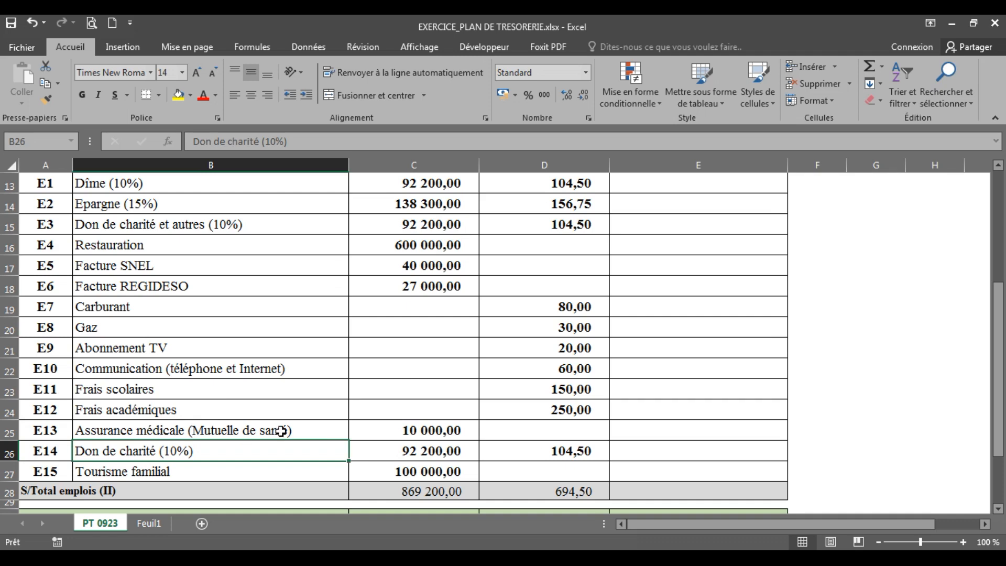
left_click(120, 472)
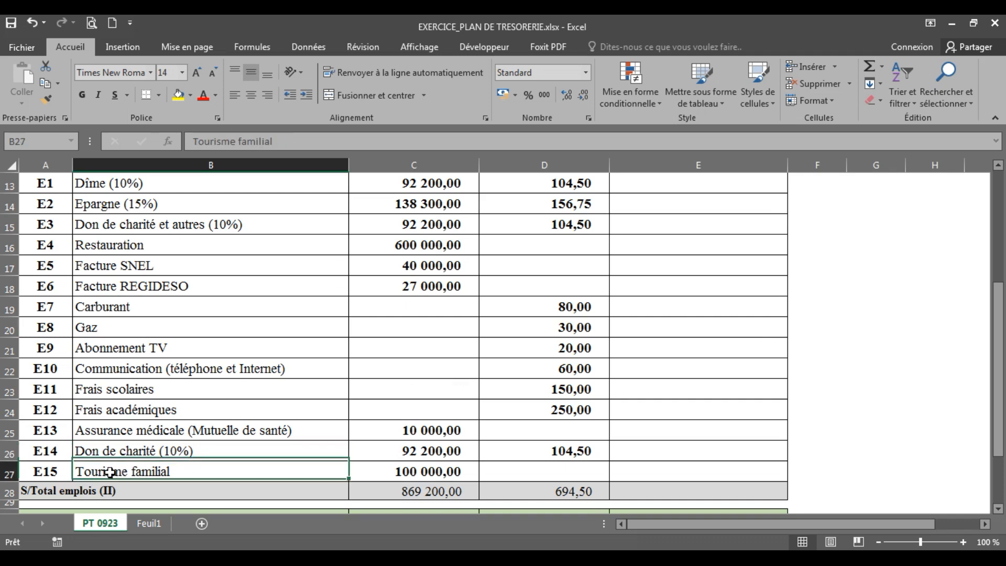
left_click(147, 524)
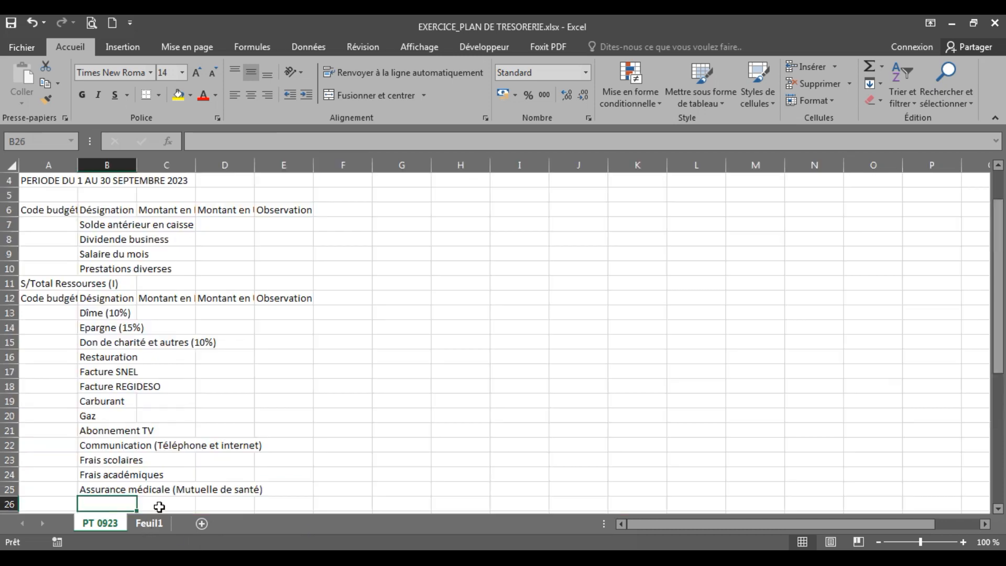
type("To")
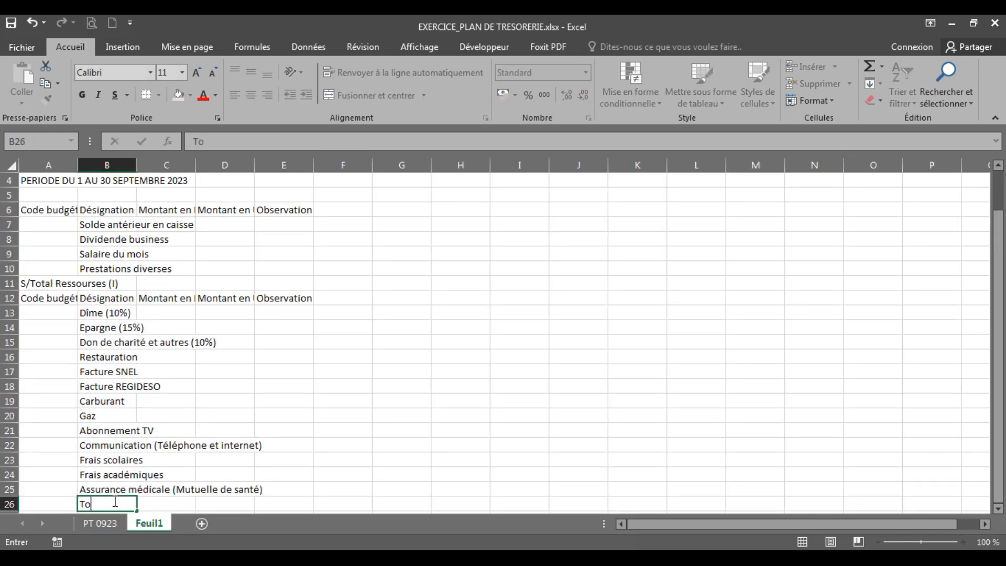
type("urisme familial")
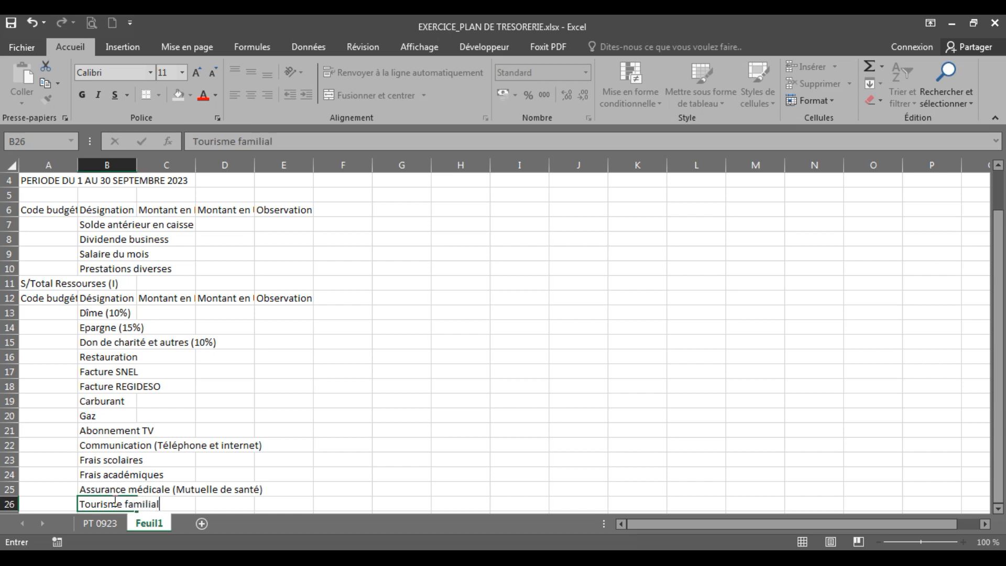
left_click(406, 403)
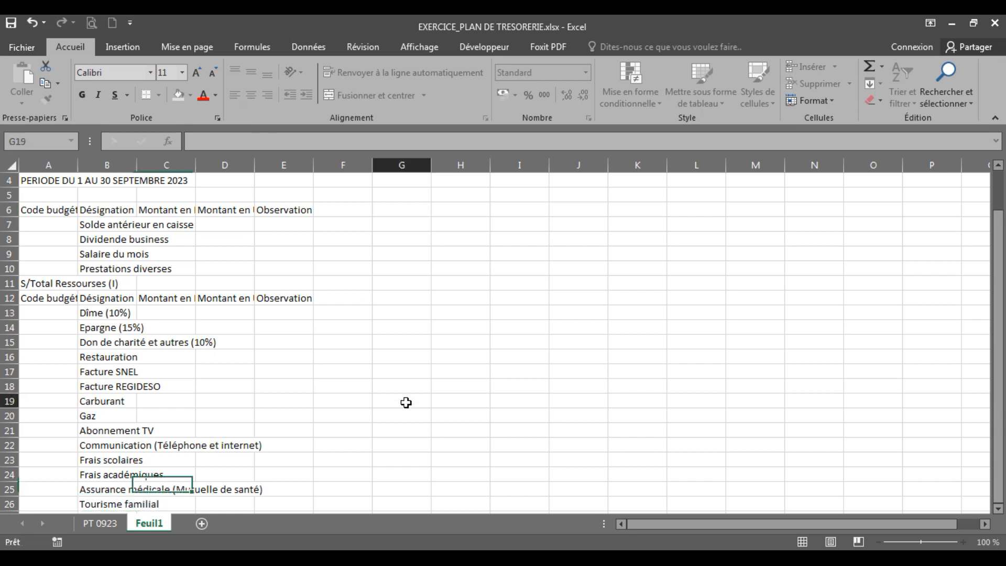
Consult the closing subtotal and balance rows in PT 0923 and begin the expense subtotal label with "S/Total" in cell A27 of Feuil1
left_click(110, 523)
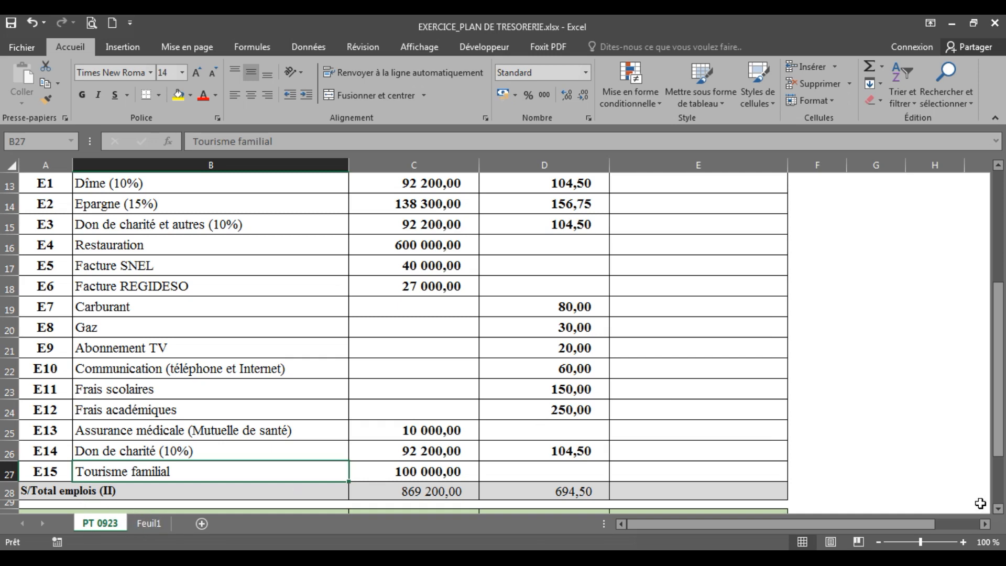
left_click(999, 509)
scroll(999, 511, "down", 1)
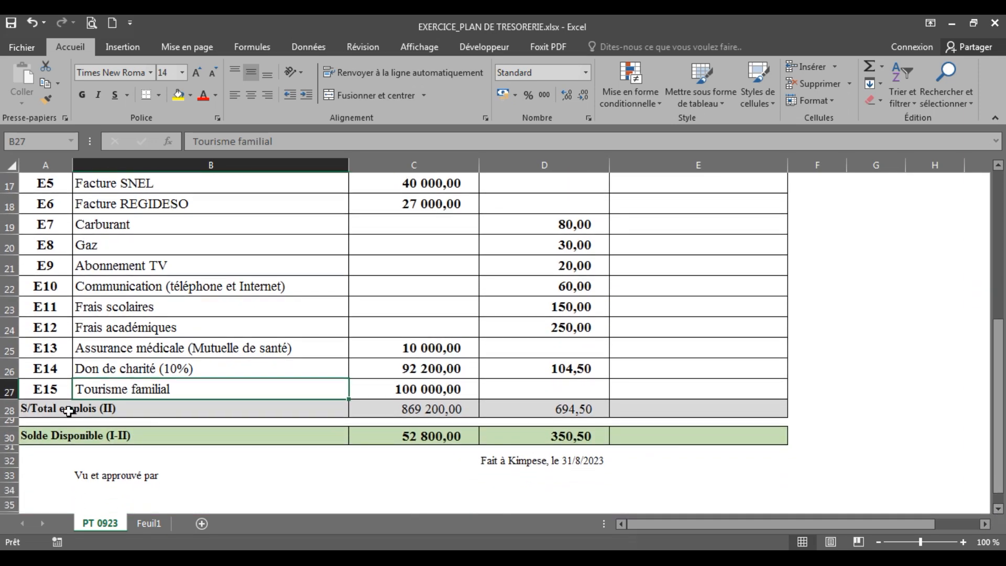
left_click(38, 412)
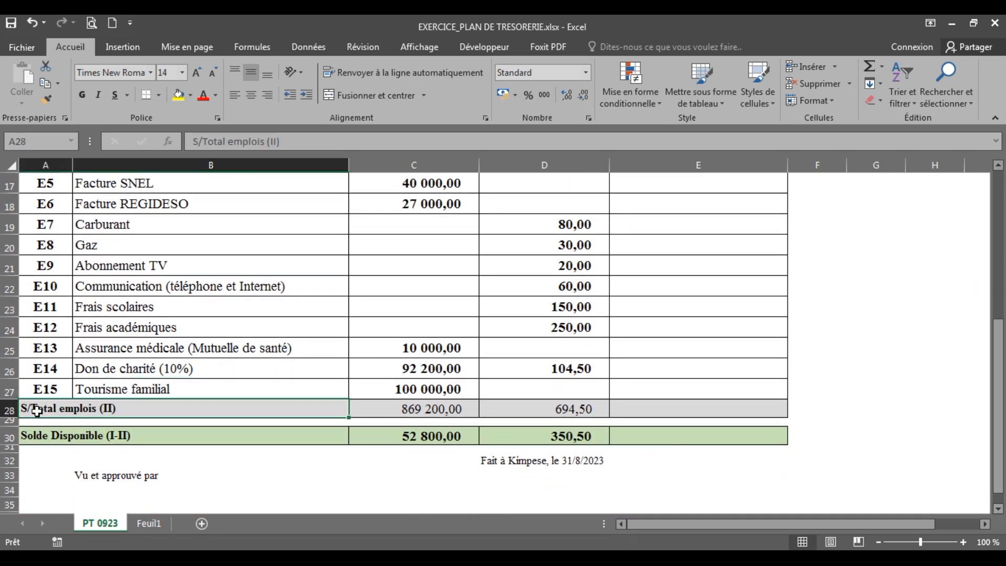
left_click(64, 444)
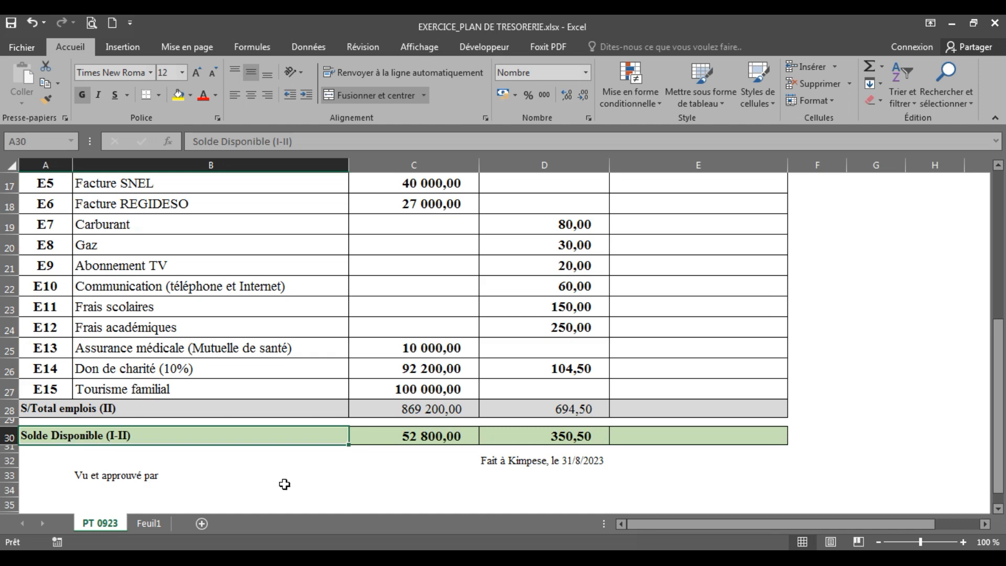
left_click(150, 524)
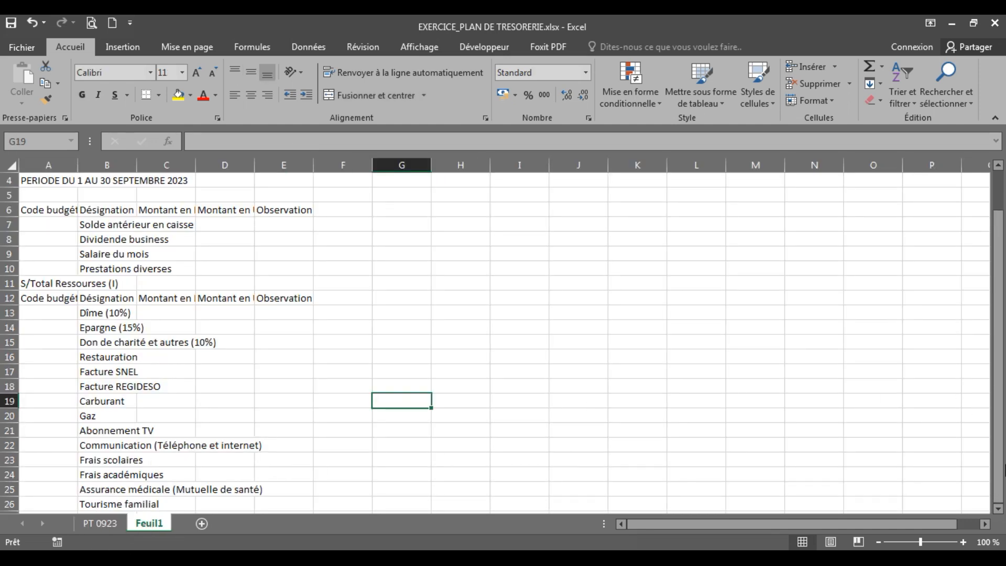
left_click(999, 509)
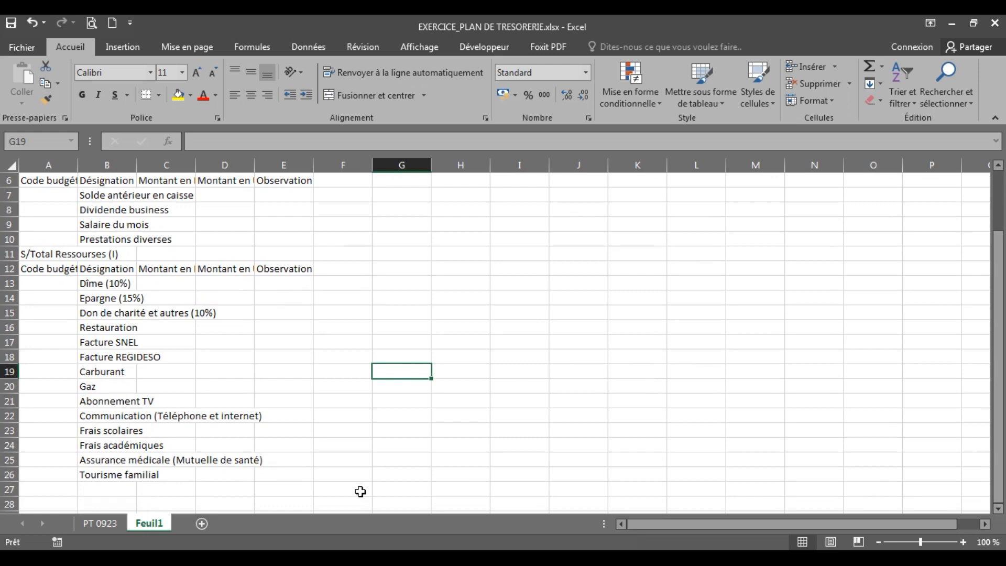
left_click(107, 474)
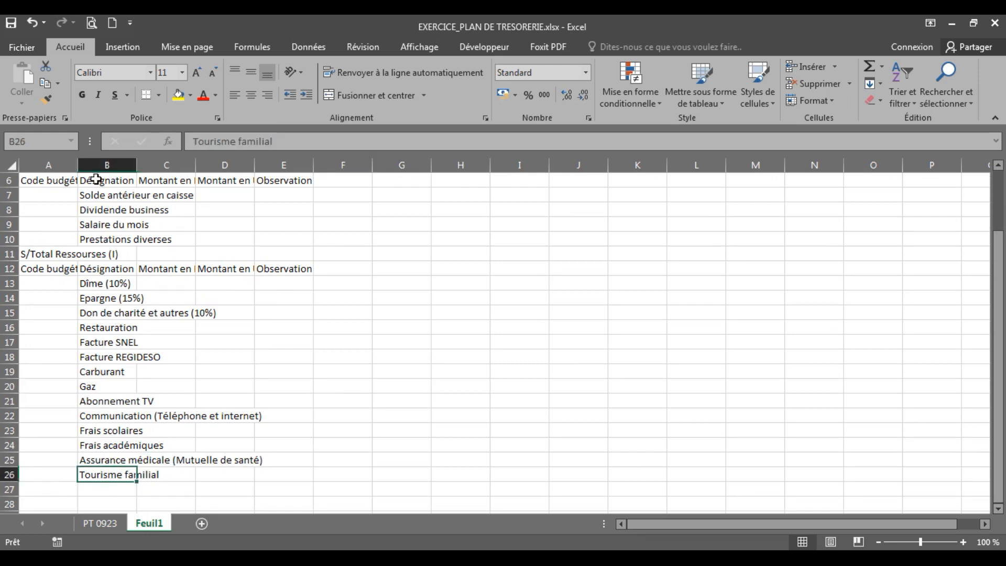
left_click(43, 489)
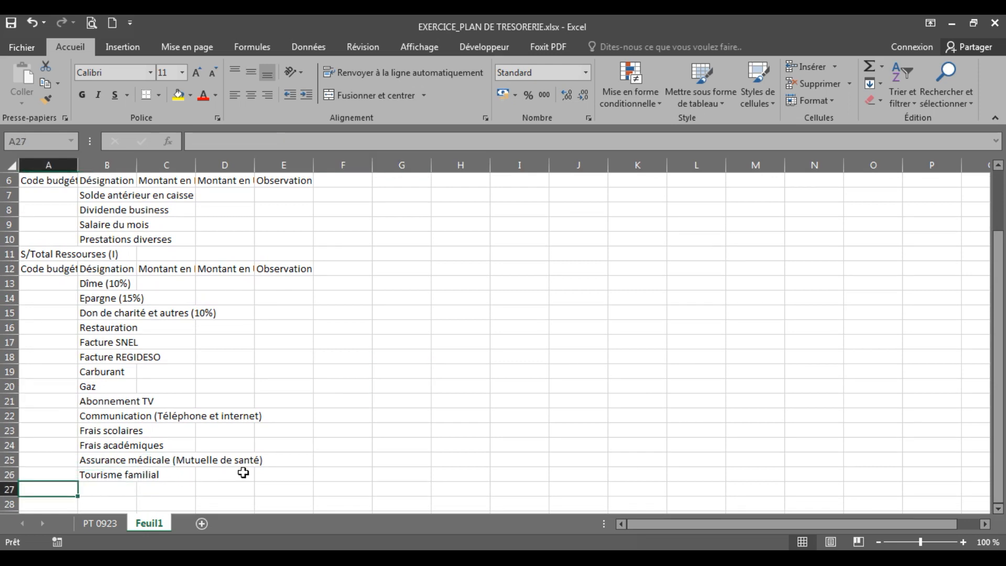
type("S")
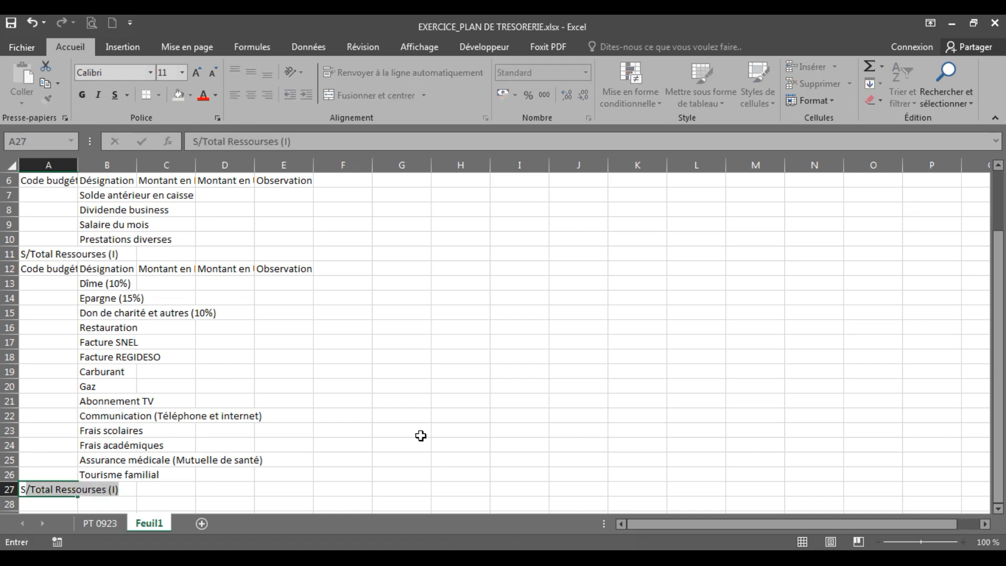
type("/Total")
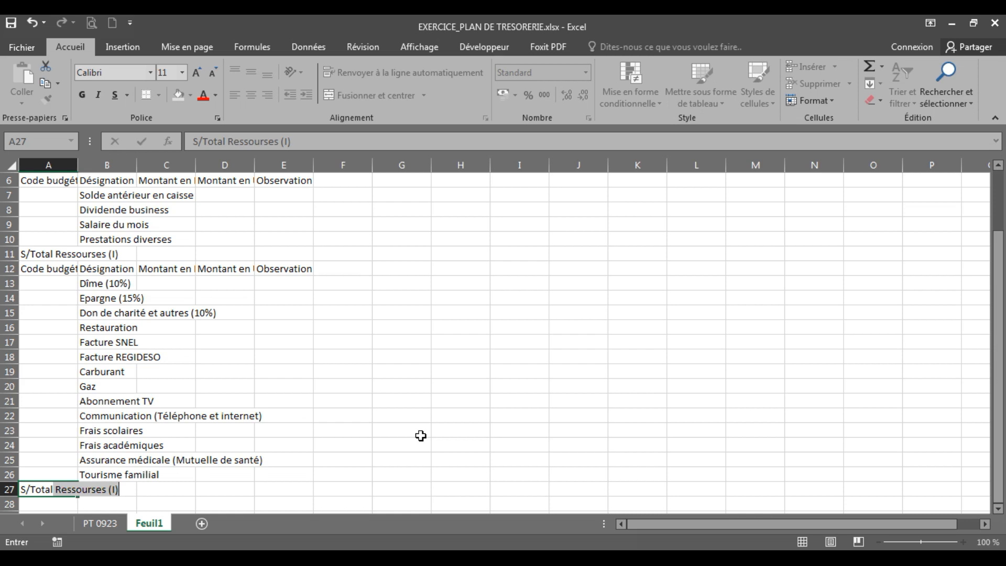
Complete the expense subtotal label in A27 of Feuil1 as "S/Total Emplois (II)", checking the wording in PT 0923
type("Emplois")
key("Return")
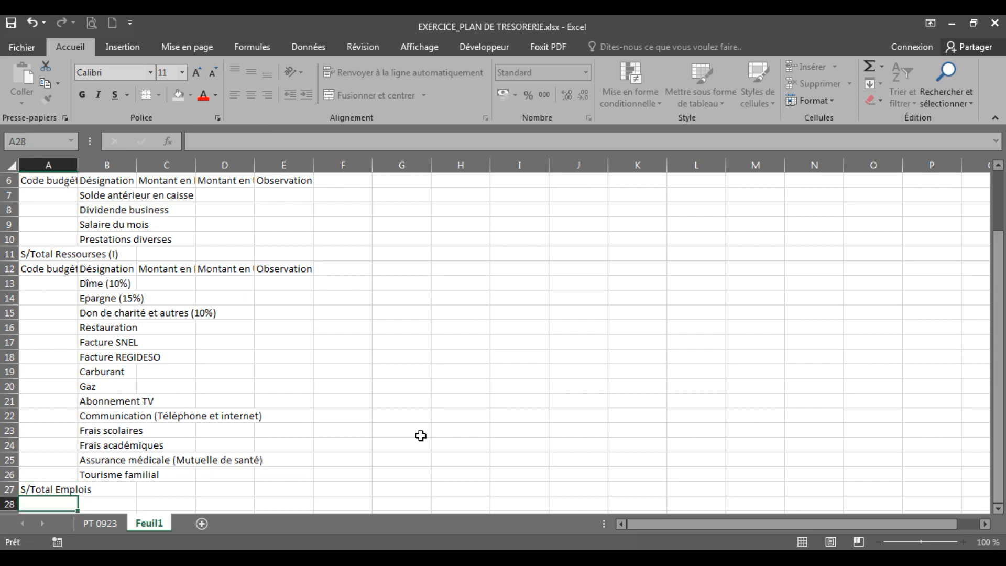
left_click(106, 524)
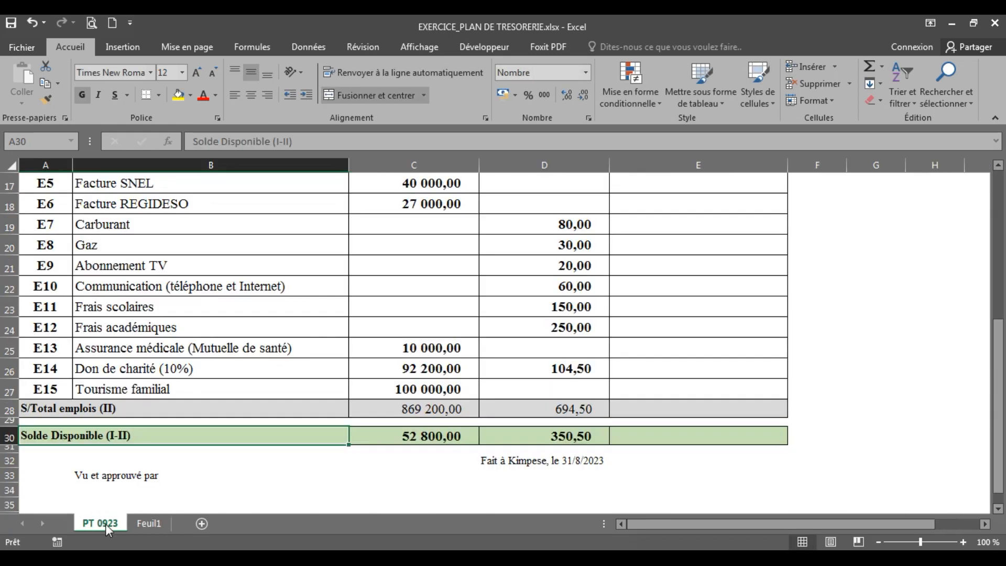
left_click(143, 522)
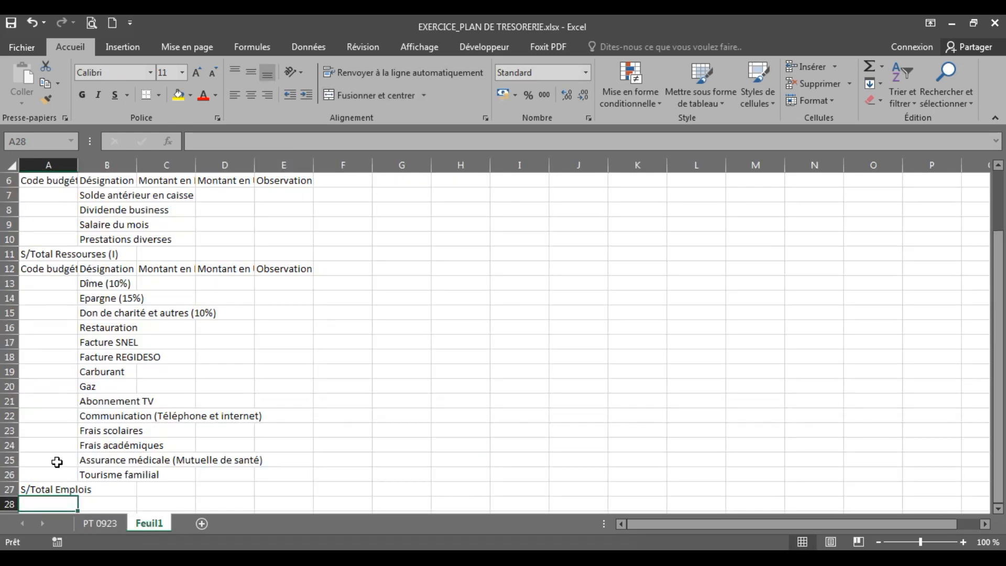
left_click(37, 488)
double_click(38, 488)
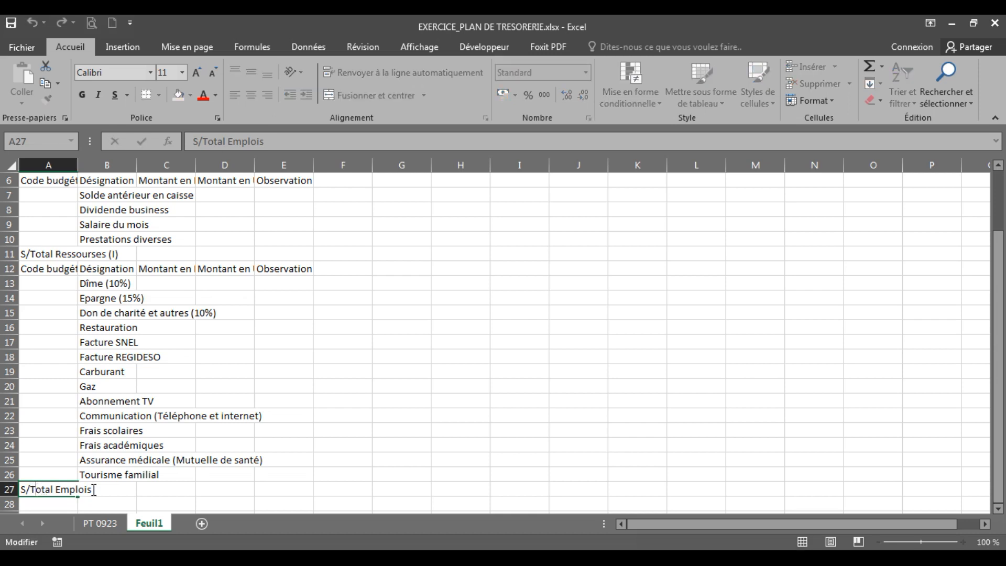
type("(II)")
key("Return")
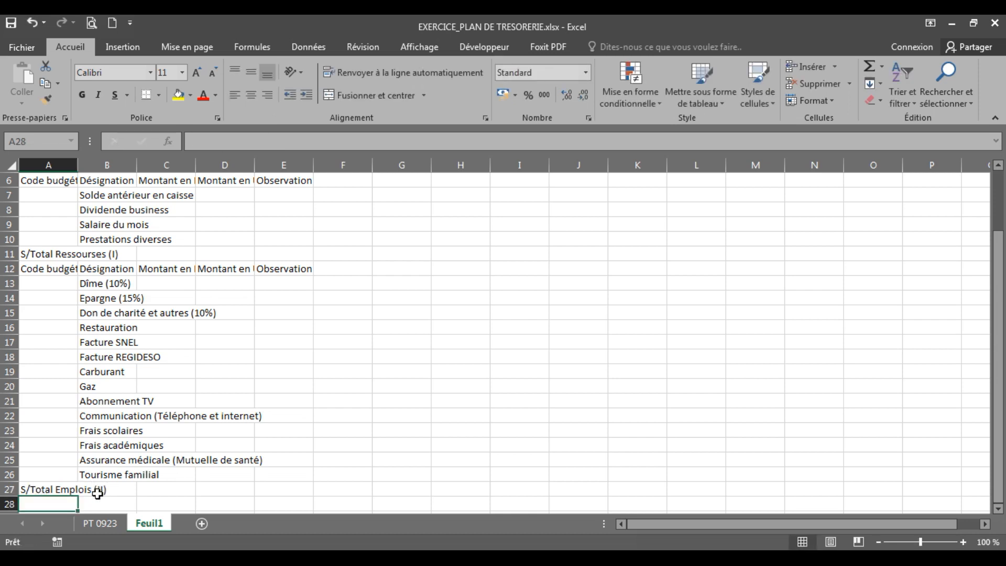
Consult the balance row in PT 0923 and enter "Solde disponible (I-II)" in A29 of Feuil1, leaving row 28 empty
left_click(99, 523)
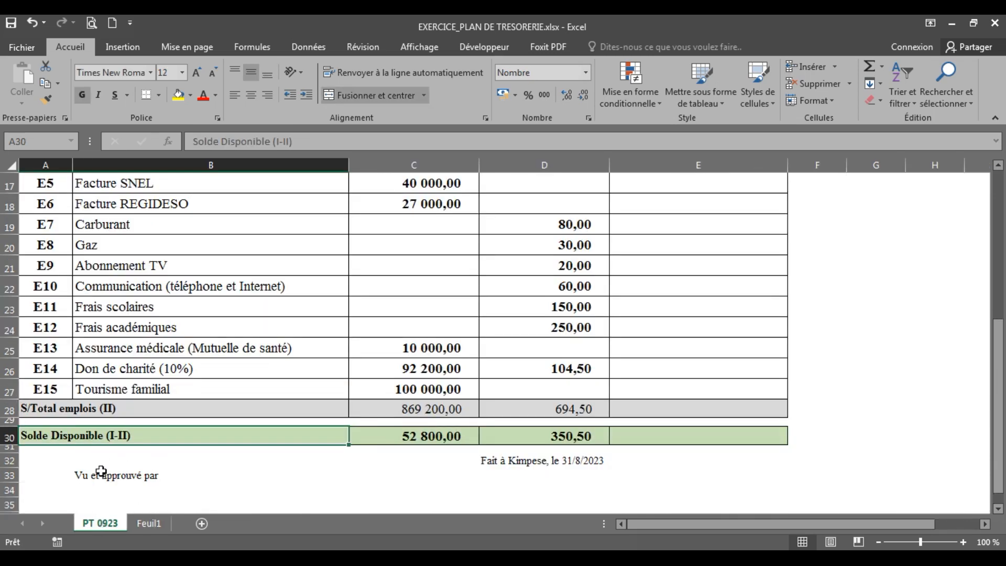
left_click(148, 523)
key("Down")
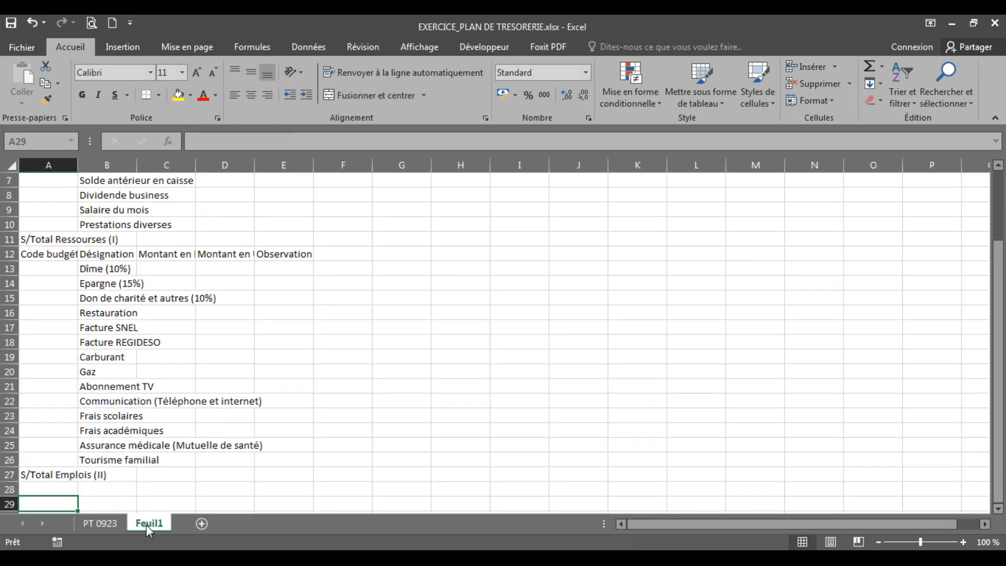
type("Solde disponible")
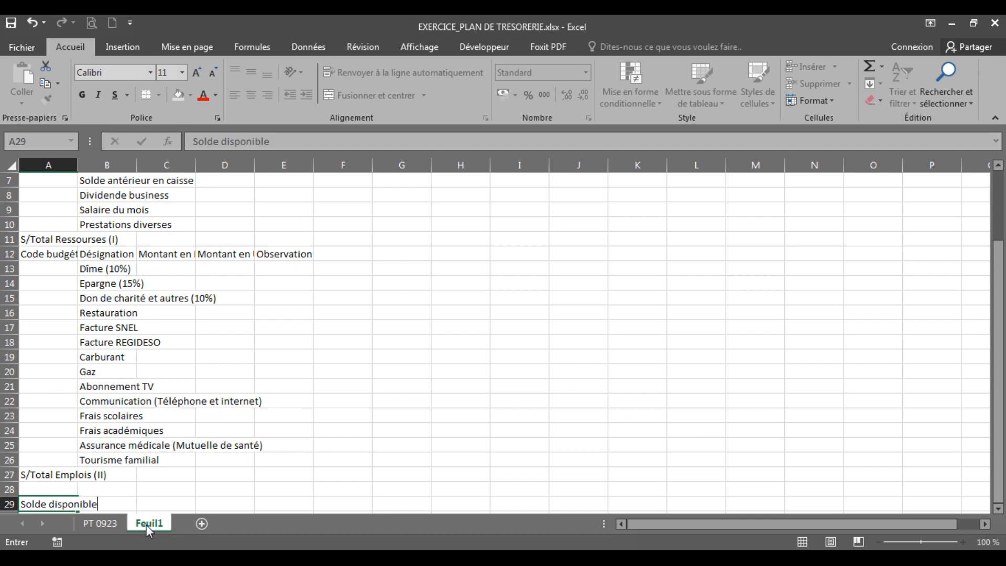
type(" (II")
key("BackSpace")
key("BackSpace")
type("i")
key("BackSpace")
type("I-II)")
left_click(174, 449)
Compare the layout of Feuil1 with the PT 0923 model sheet and consult the Chapter 2 outline slide on cell management and formatting
left_click(114, 527)
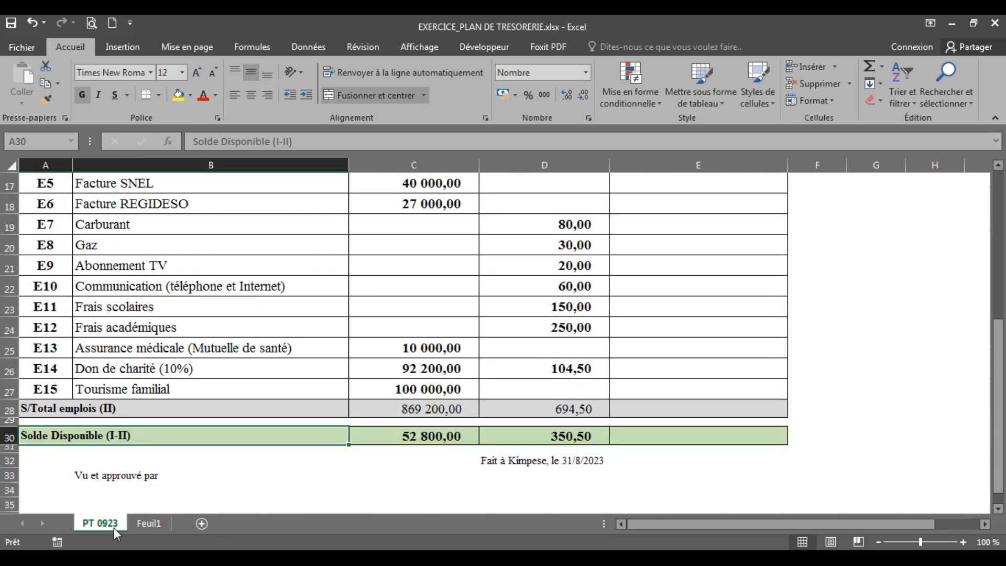
left_click(147, 527)
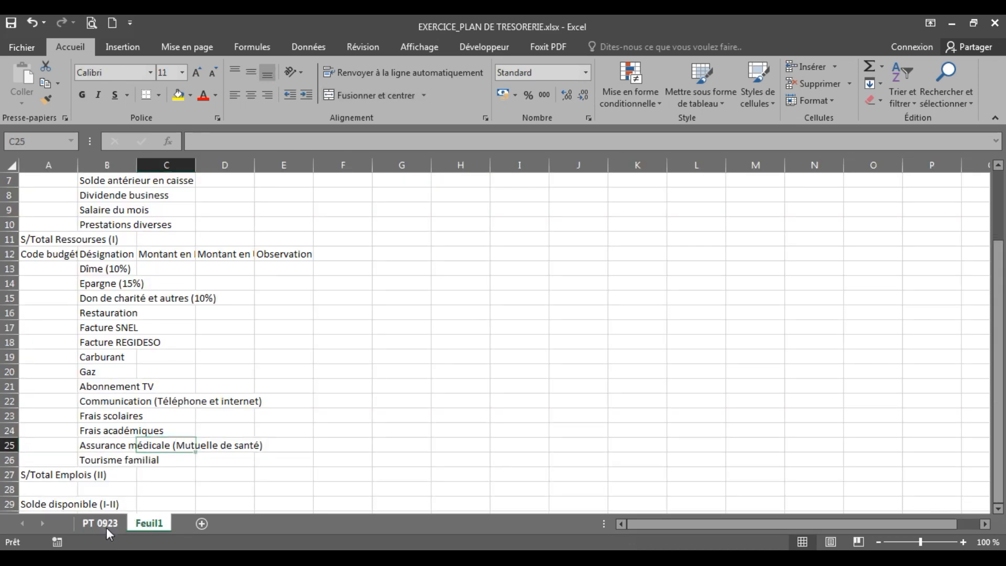
left_click(105, 525)
left_click(682, 355)
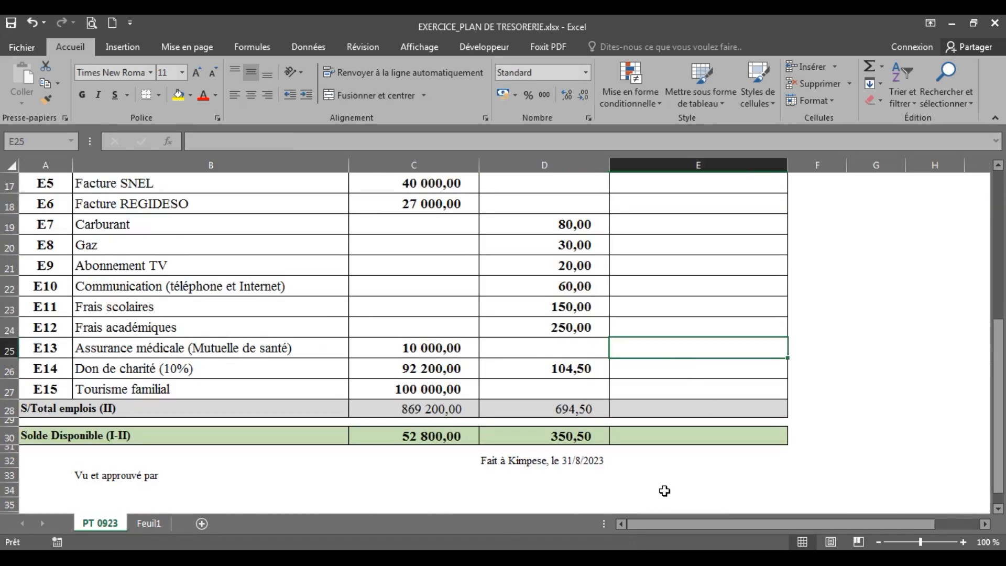
left_click_drag(999, 411, 988, 209)
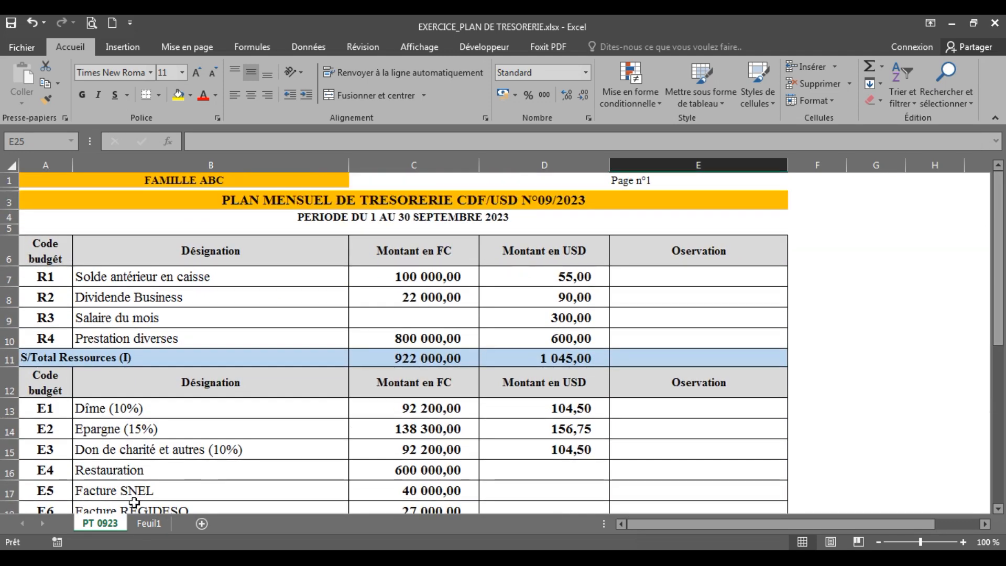
left_click(149, 523)
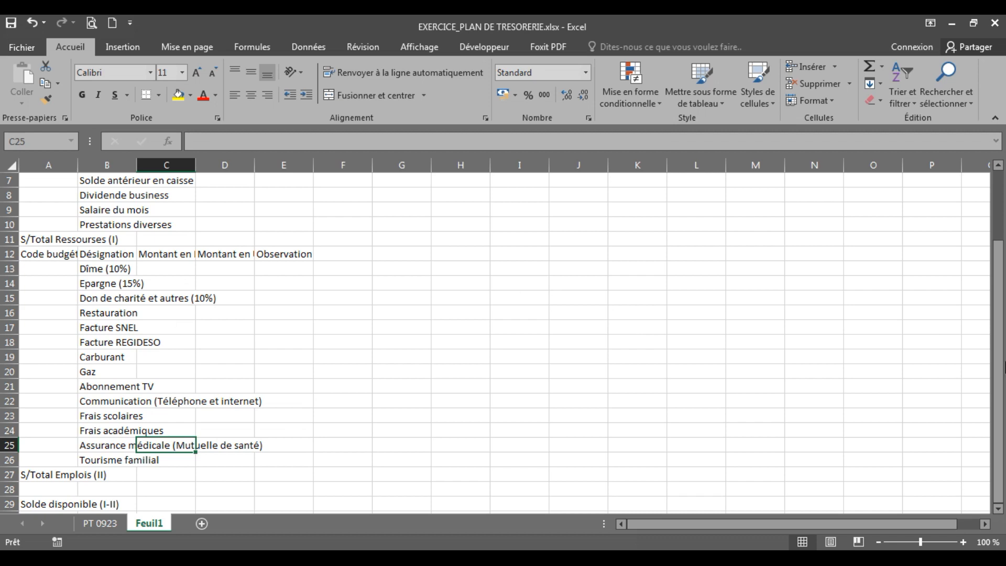
left_click_drag(1001, 372, 1002, 243)
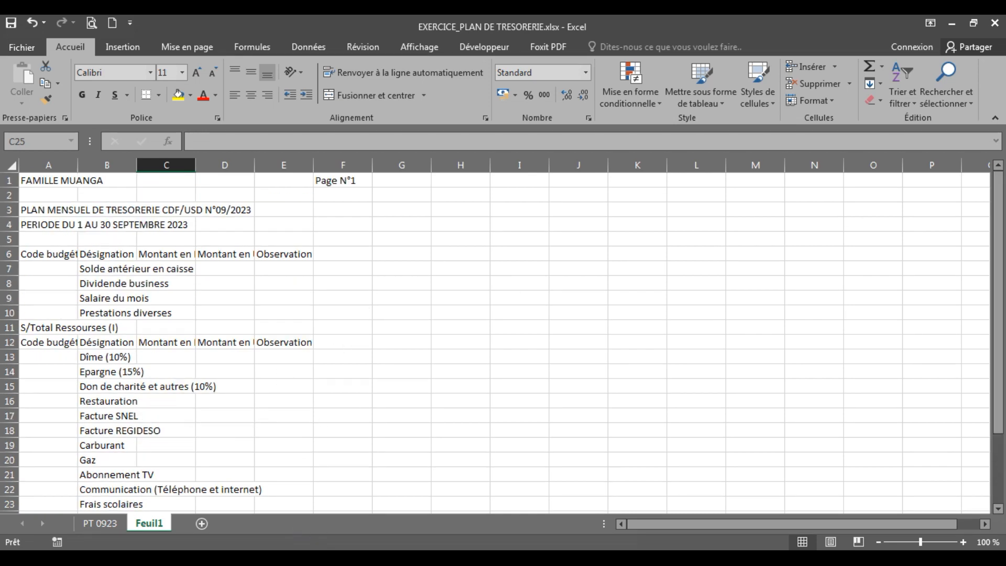
left_click(385, 558)
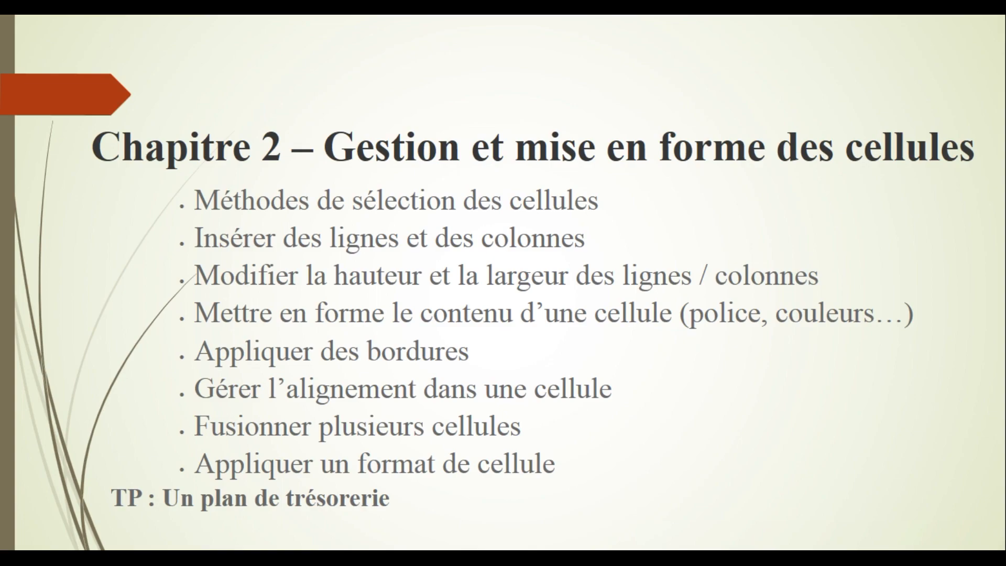
key("alt+Tab")
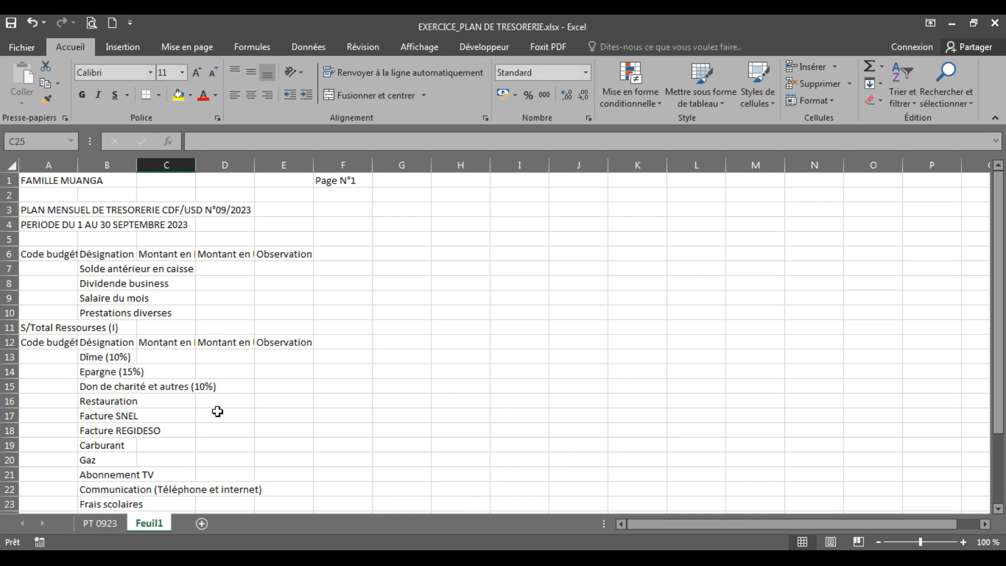
left_click(107, 165)
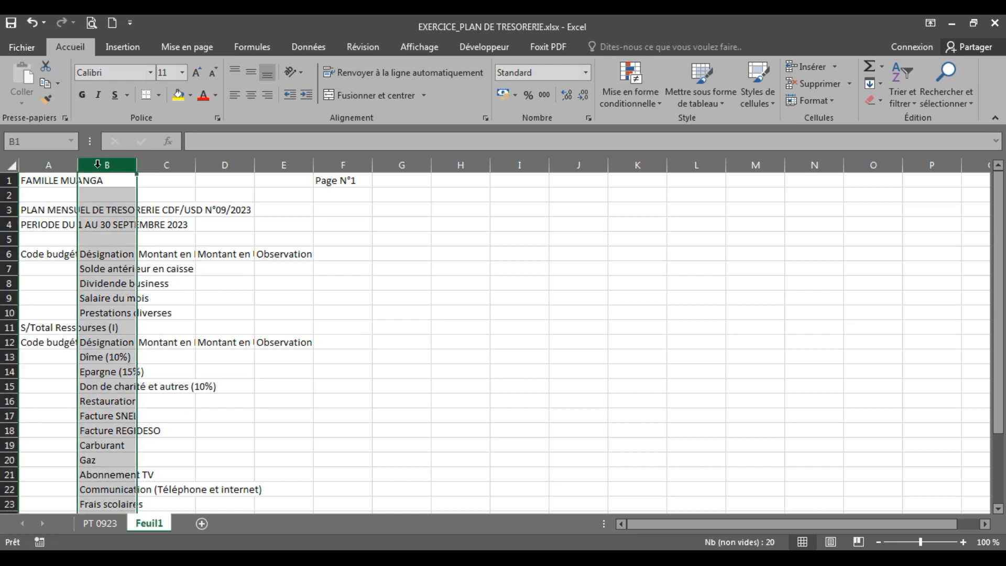
left_click_drag(97, 164, 185, 155)
left_click(298, 282)
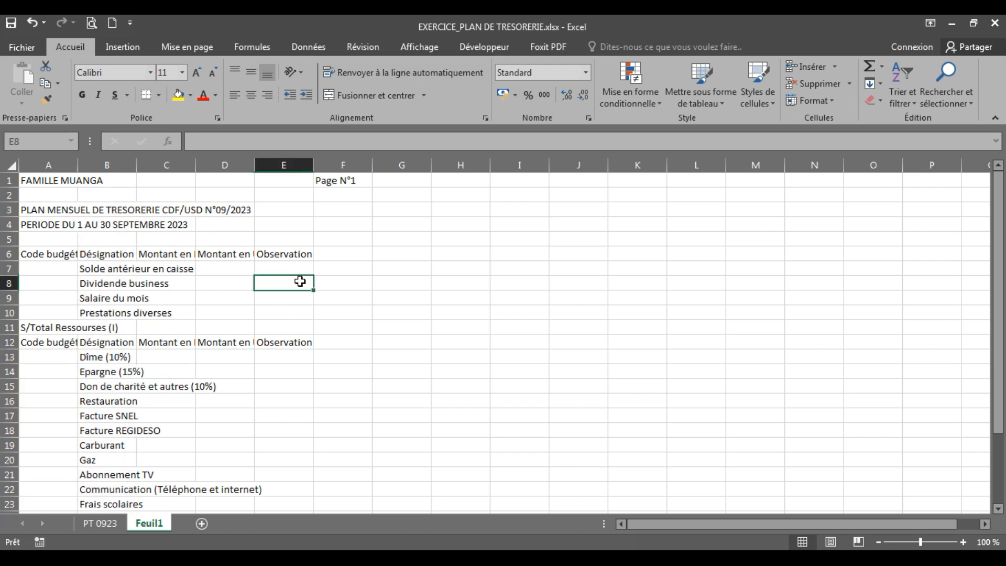
left_click(95, 258)
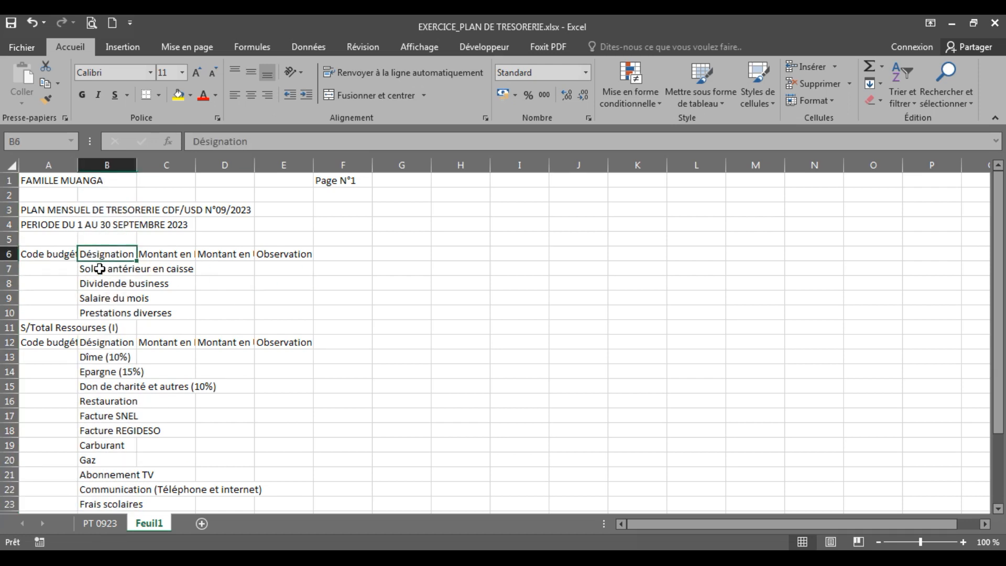
left_click(98, 267)
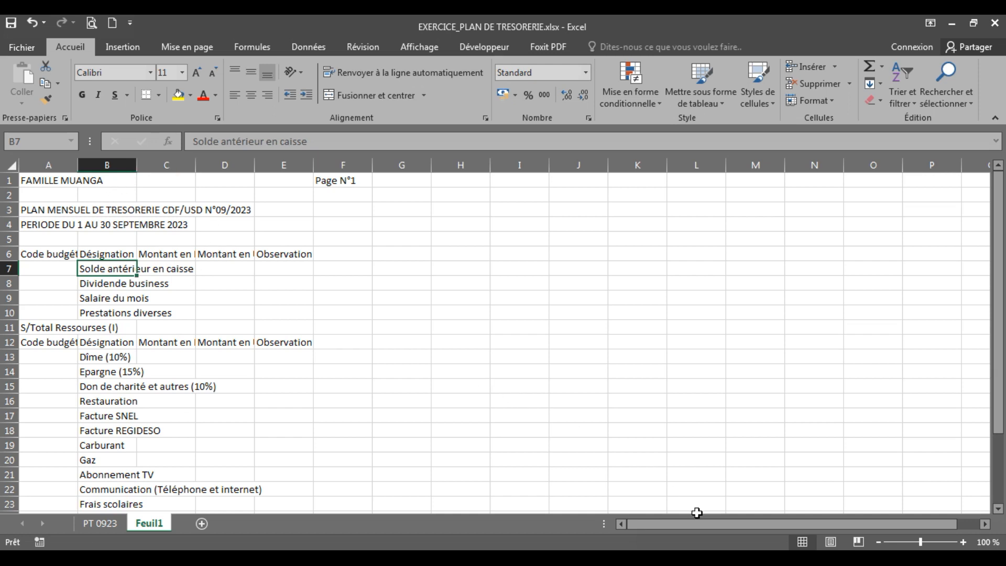
left_click(853, 542)
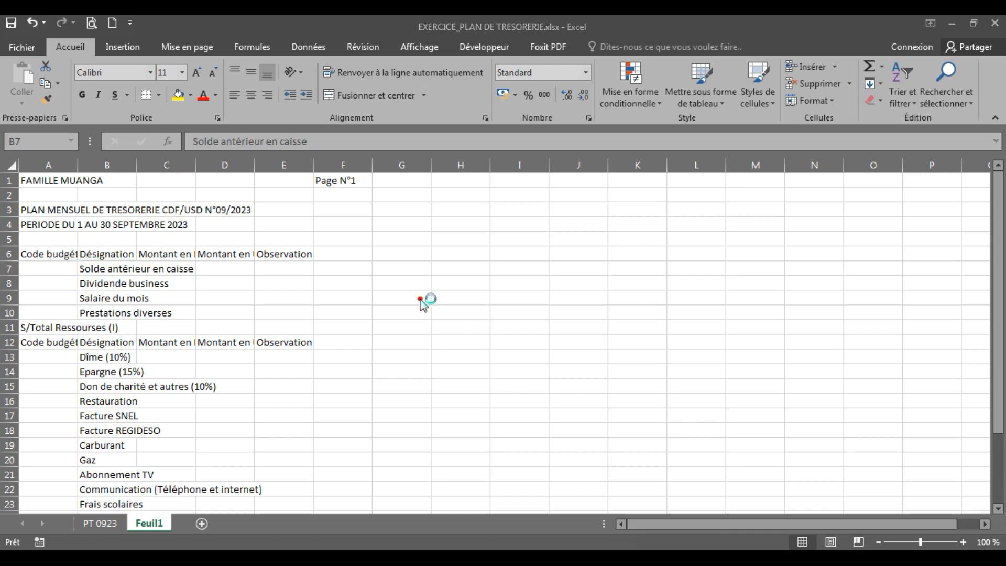
AutoFit column B of Feuil1 to its longest Désignation entry and check the entries down to the balance row
mouse_move(140, 153)
left_mouse_down()
mouse_move(126, 167)
mouse_move(146, 174)
mouse_move(143, 151)
left_mouse_up()
left_click(146, 302)
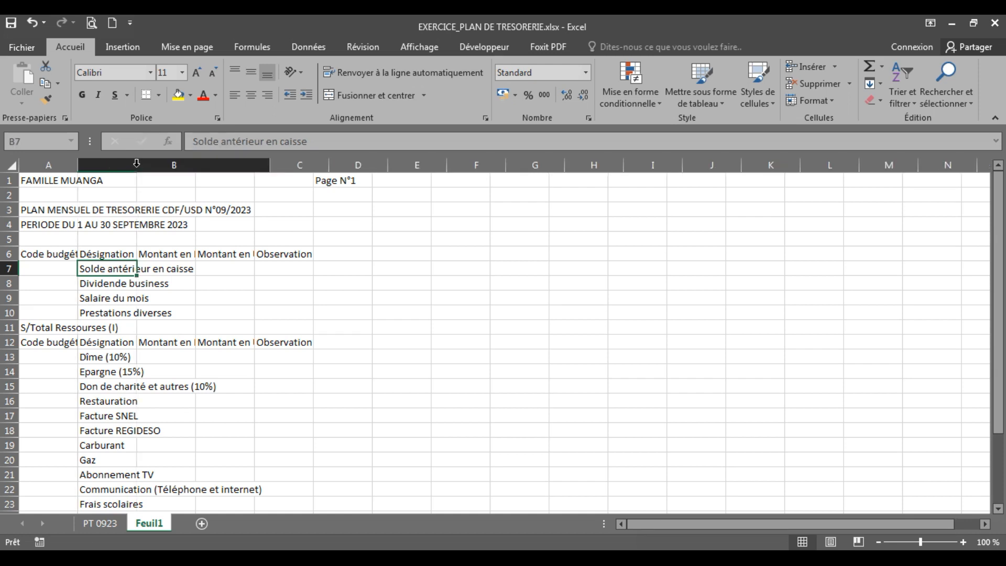
double_click(136, 166)
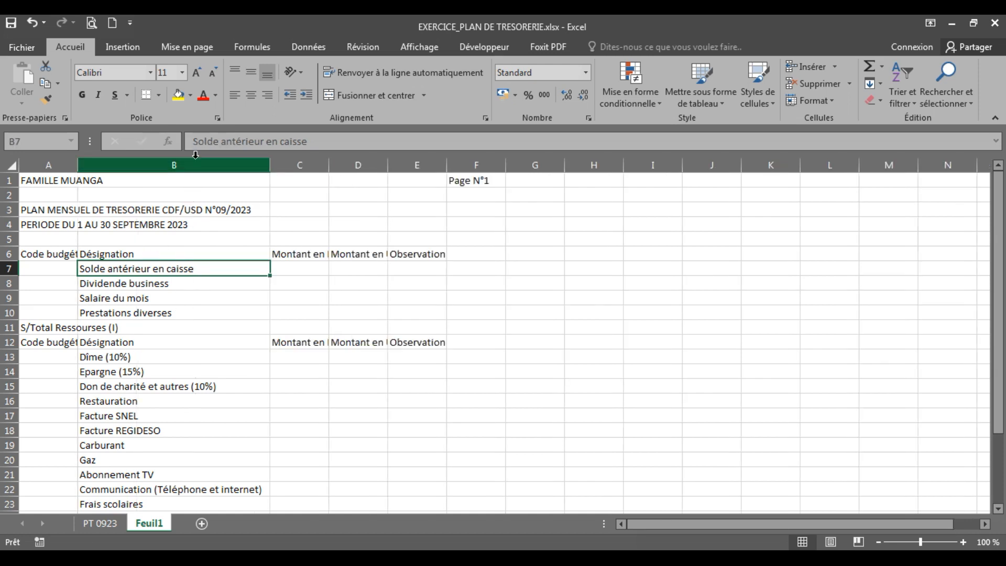
left_click(246, 490)
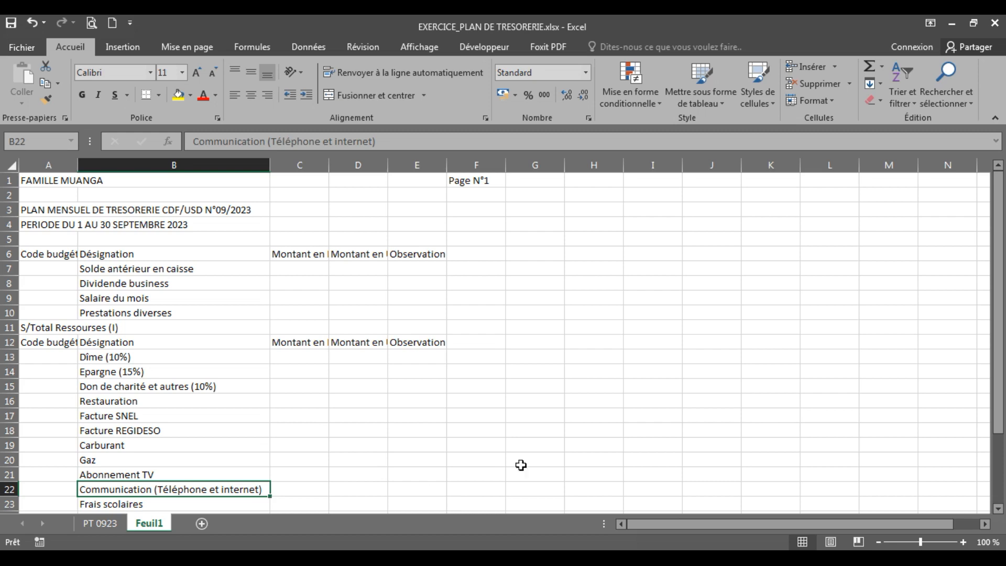
left_click_drag(1003, 383, 1005, 455)
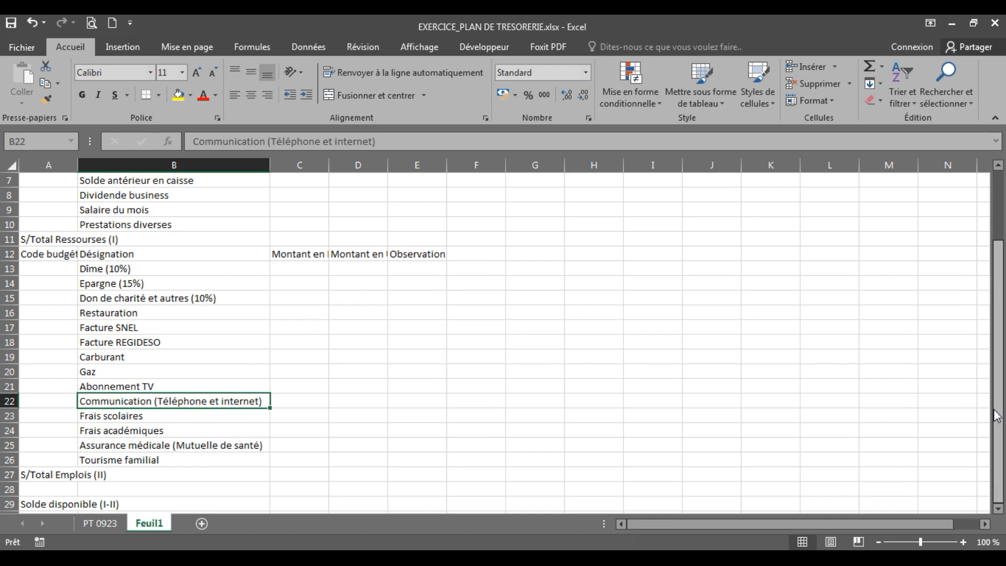
left_click(270, 164)
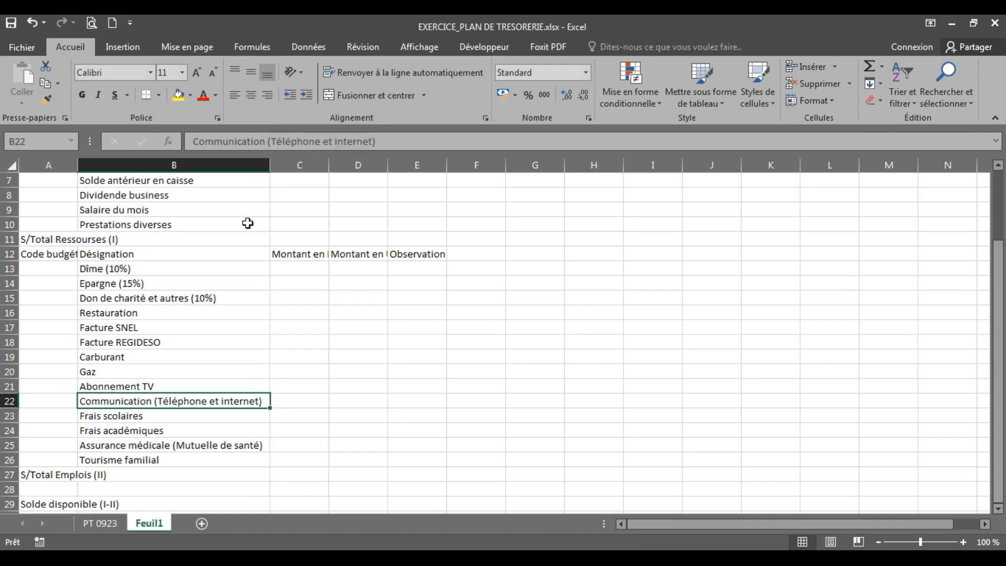
left_click_drag(997, 352, 1004, 278)
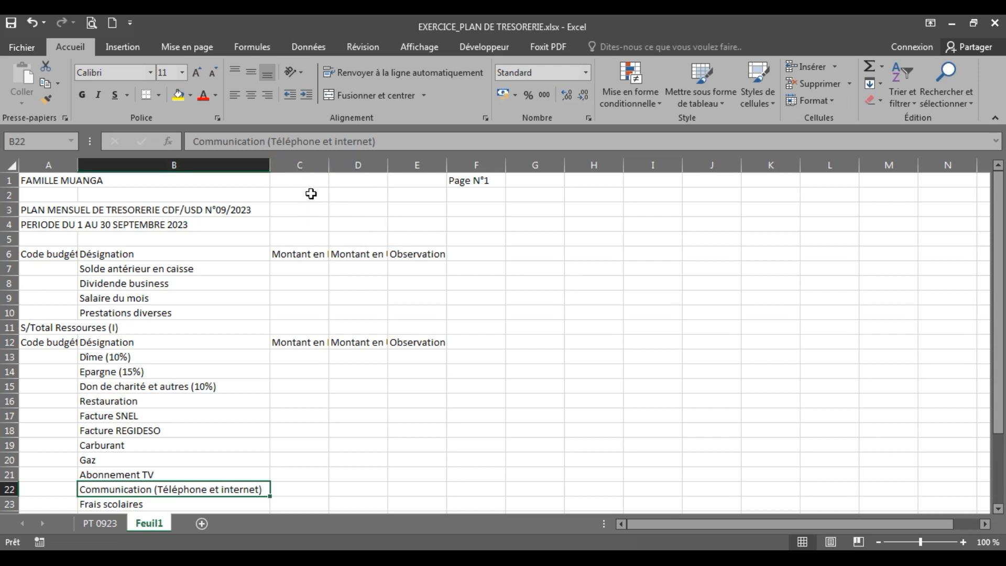
Narrow column C of Feuil1 slightly by moving its boundary with column D
left_click(313, 253)
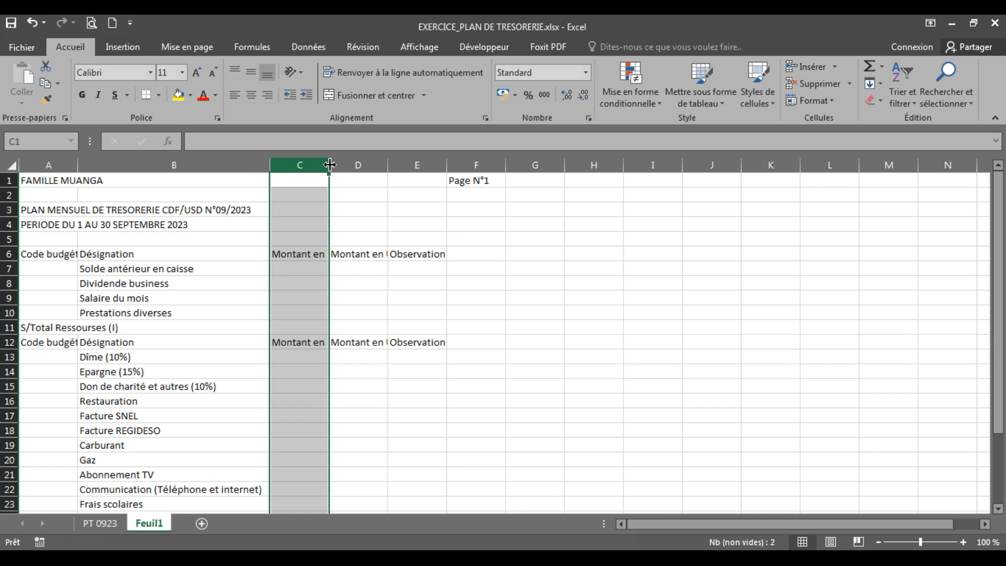
left_click_drag(330, 165, 330, 164)
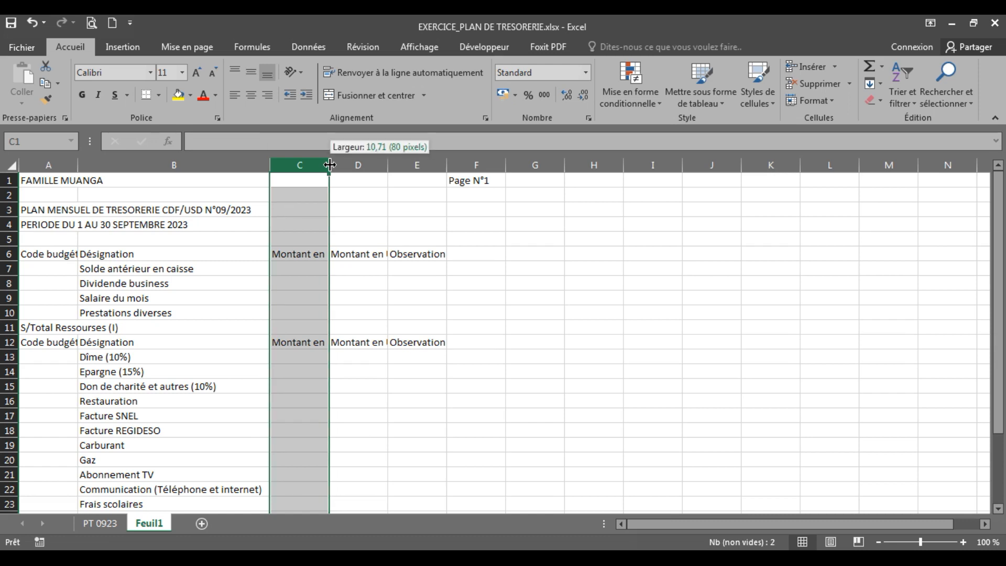
mouse_move(330, 165)
left_mouse_down()
mouse_move(413, 164)
mouse_move(320, 164)
left_mouse_up()
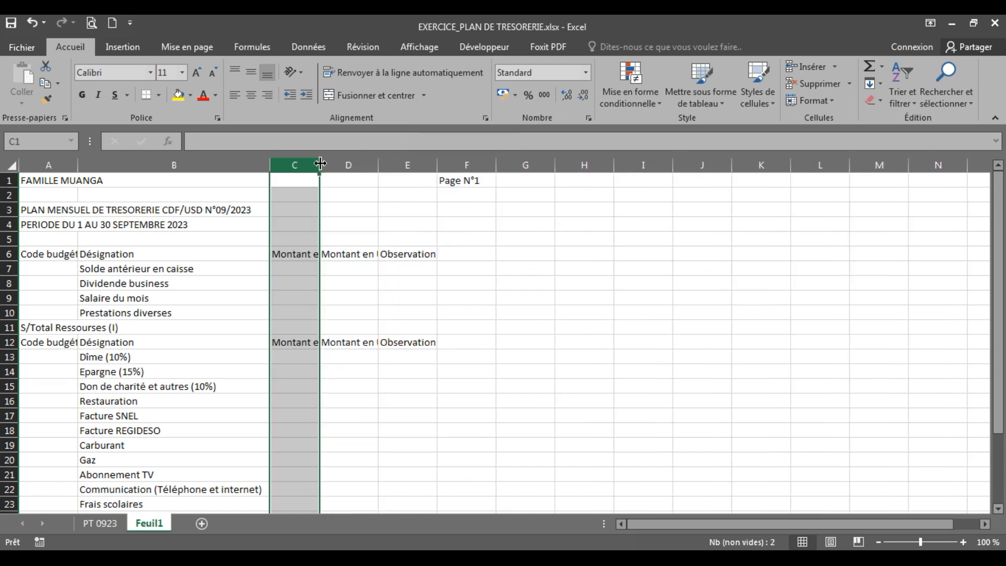
left_click(423, 369)
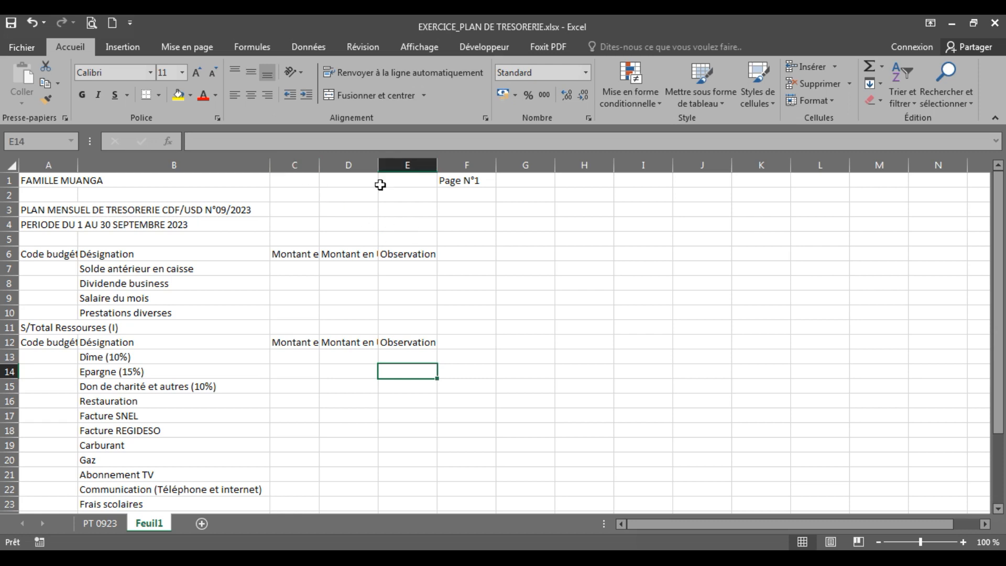
Check the amount headings in C6 and D6 and their columns, along with column E, to see which need widening
left_click(303, 160)
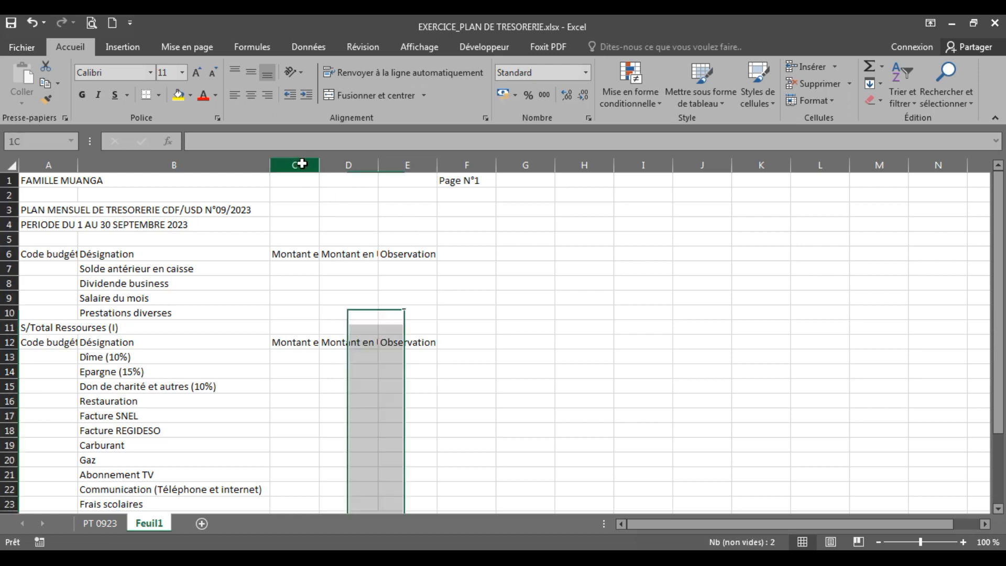
left_click(345, 167)
left_click(404, 165)
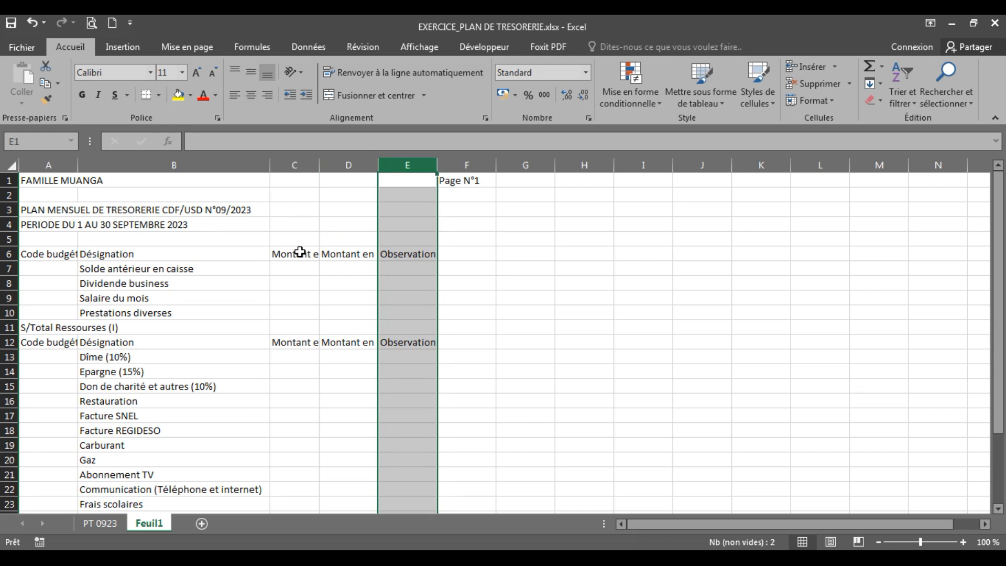
left_click(283, 237)
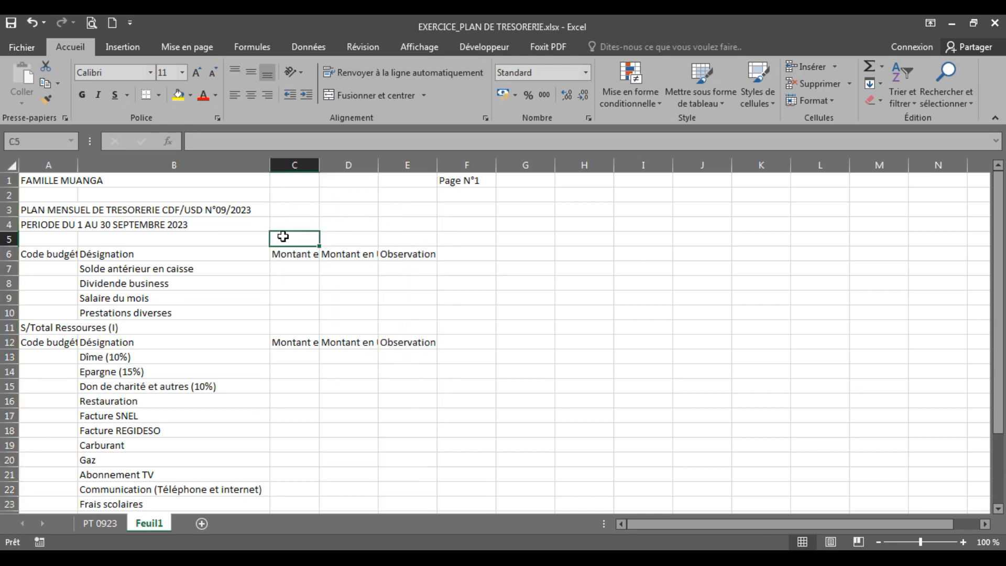
left_click(305, 163)
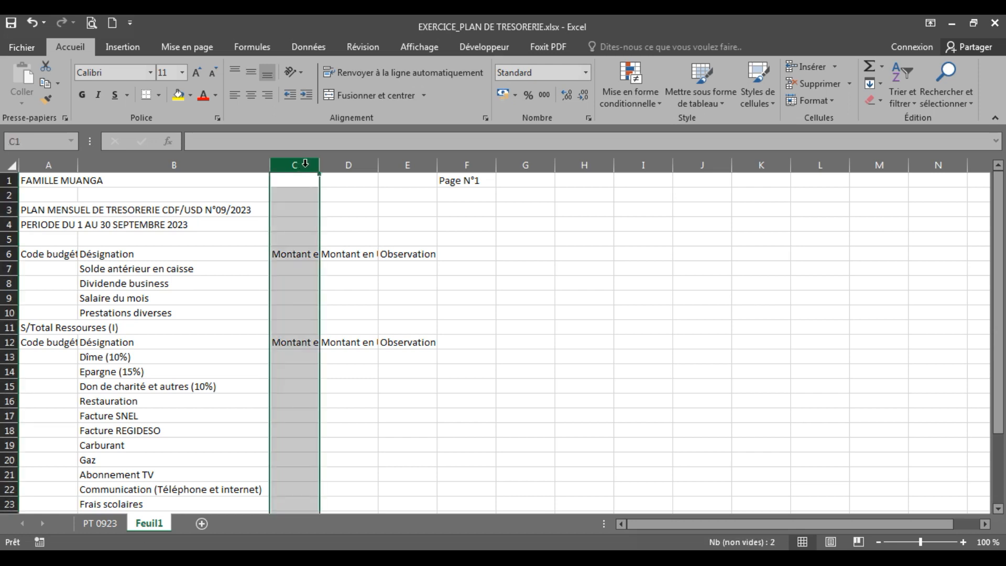
left_click(299, 252)
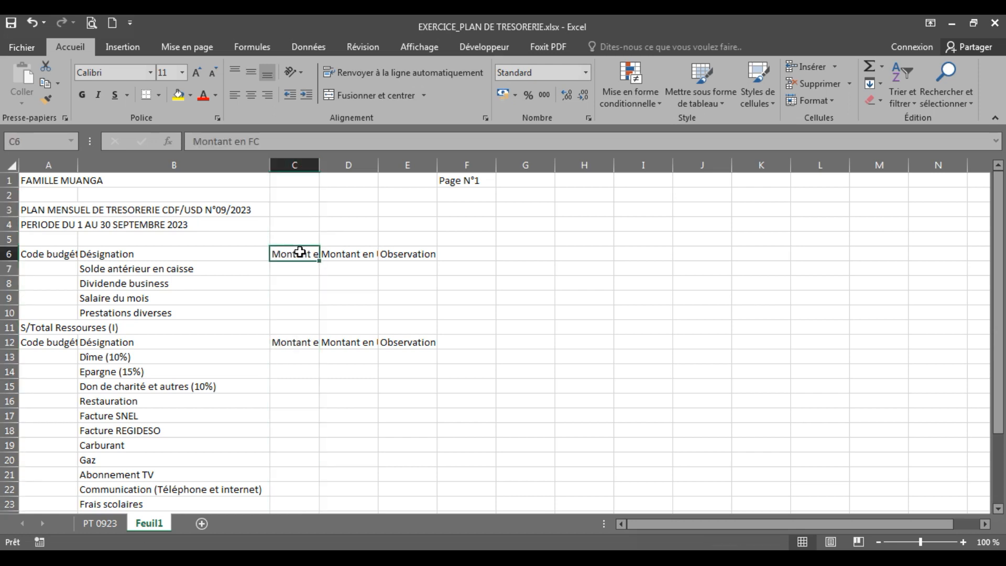
left_click(342, 163)
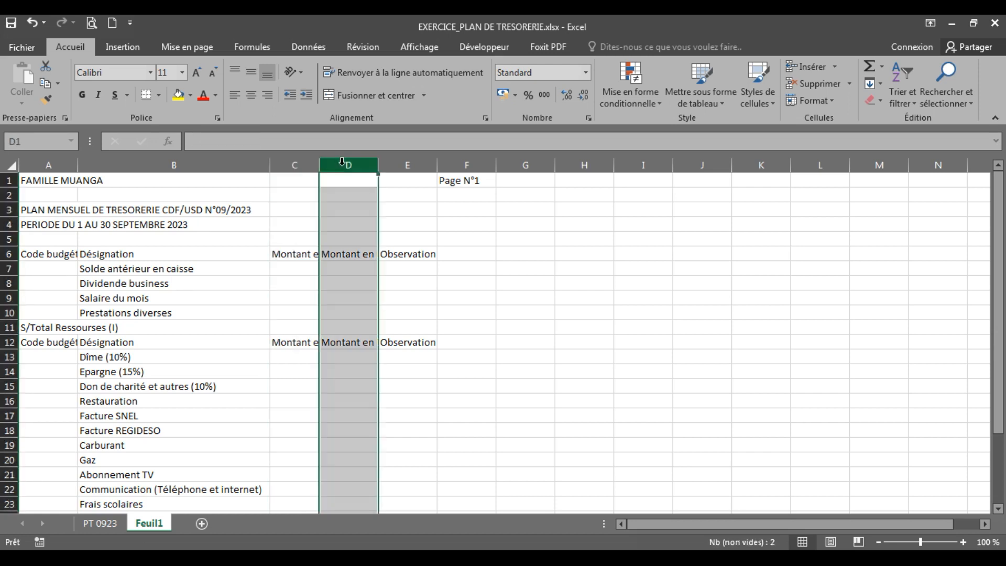
left_click(345, 257)
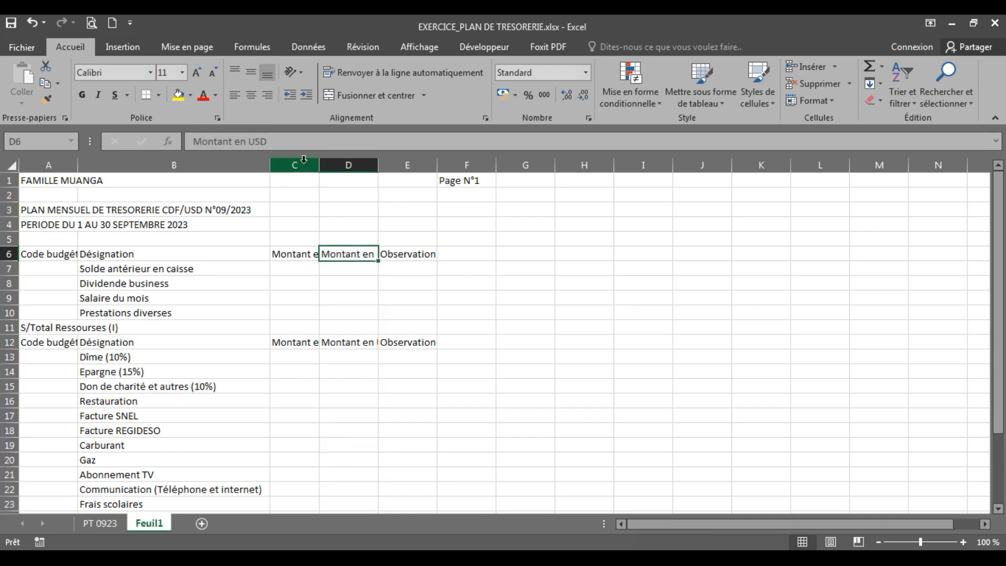
left_click(296, 221)
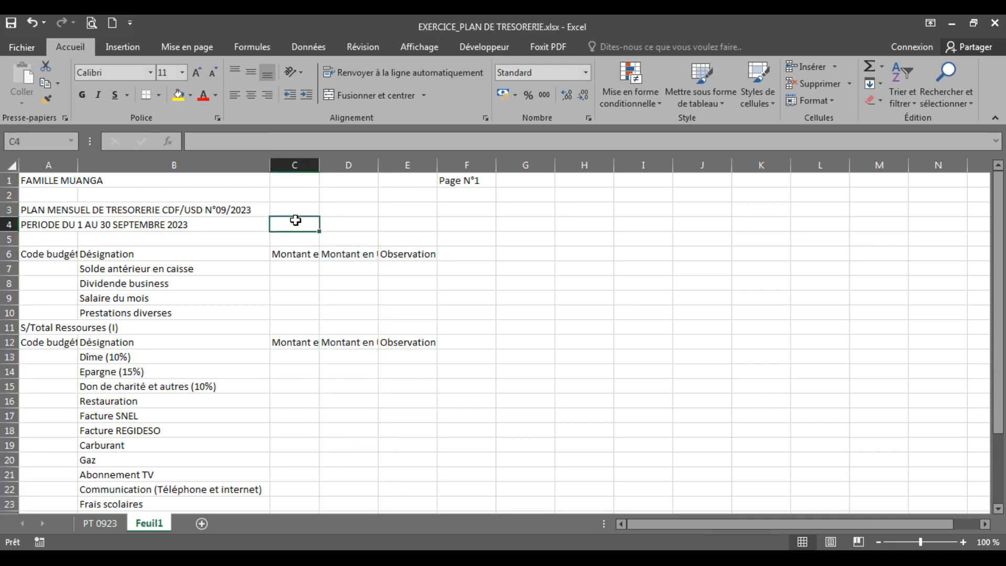
Widen columns C and D together to the same width of about 20, so both Montant headings fit
left_click(296, 160)
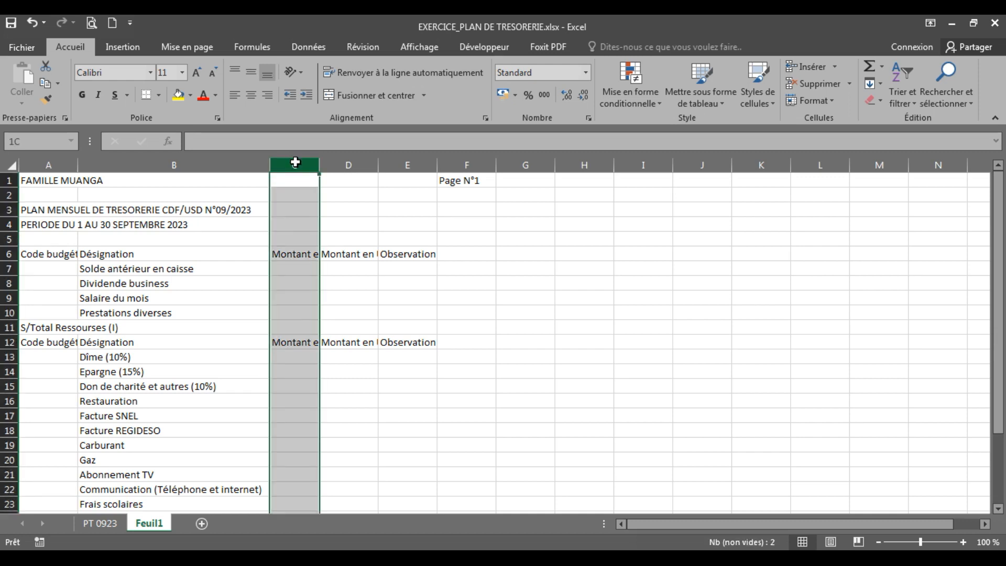
left_click_drag(296, 160, 334, 159)
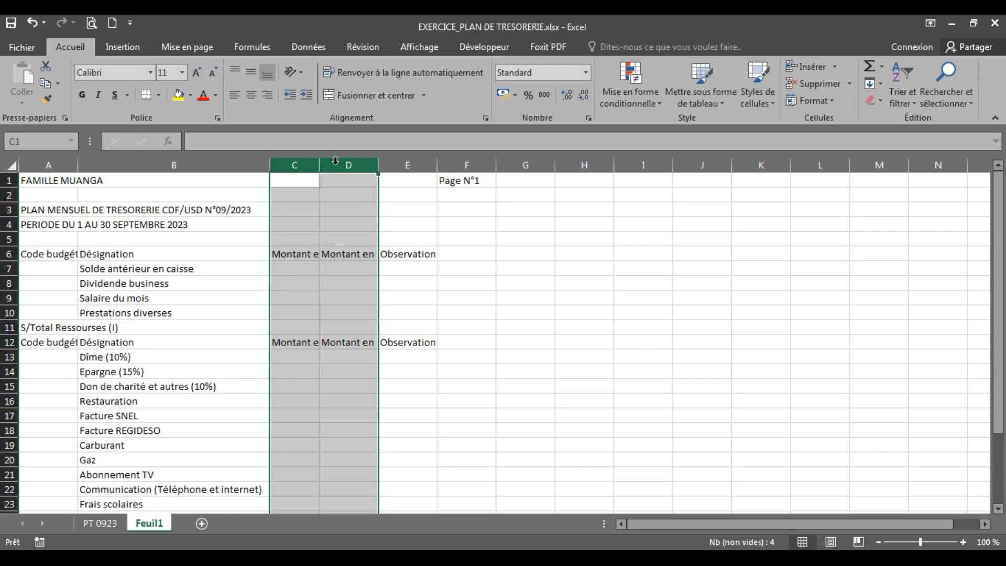
left_click_drag(377, 165, 425, 167)
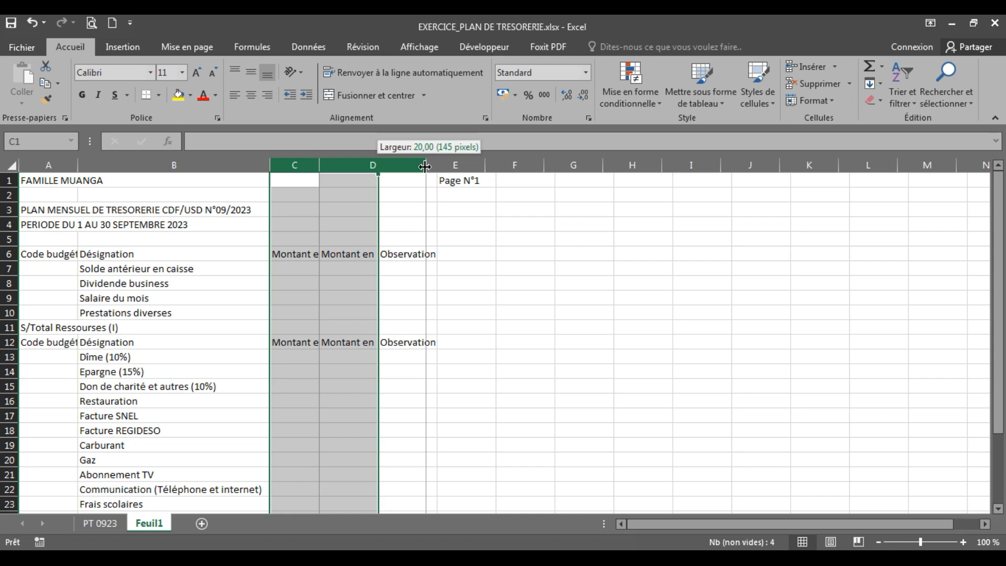
left_click_drag(425, 167, 431, 165)
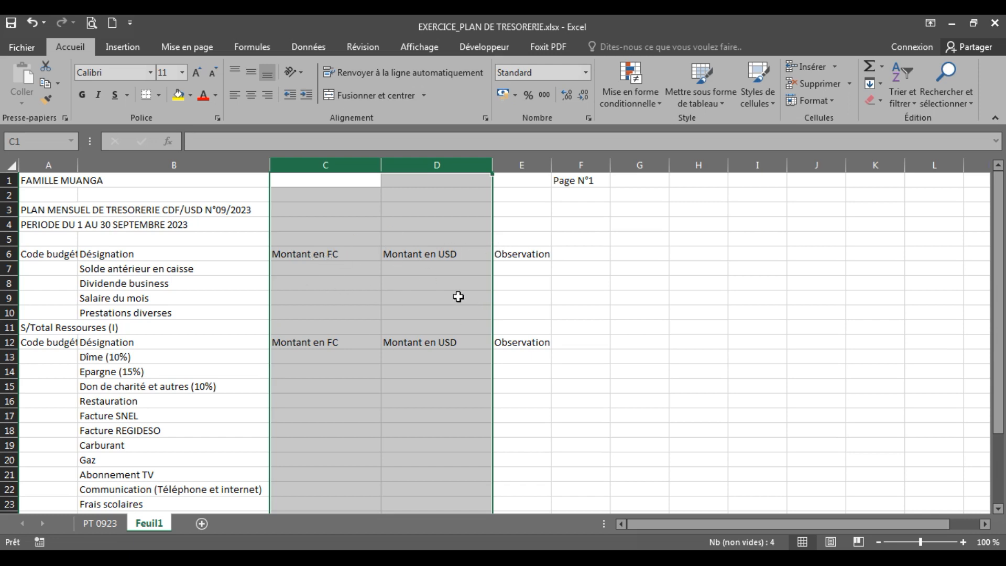
left_click(439, 387)
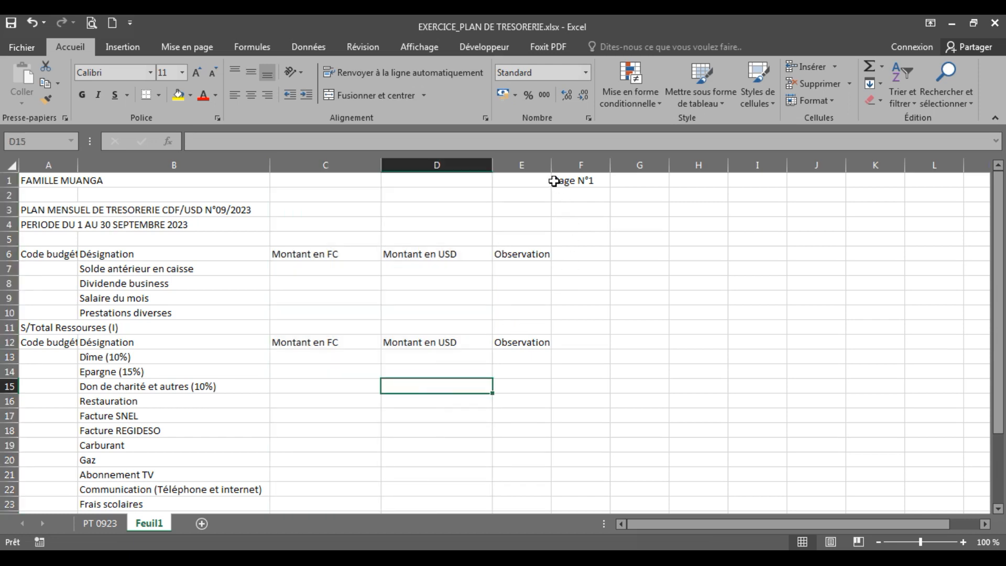
Widen the Observation column E to about two and a half times its width
left_click(526, 165)
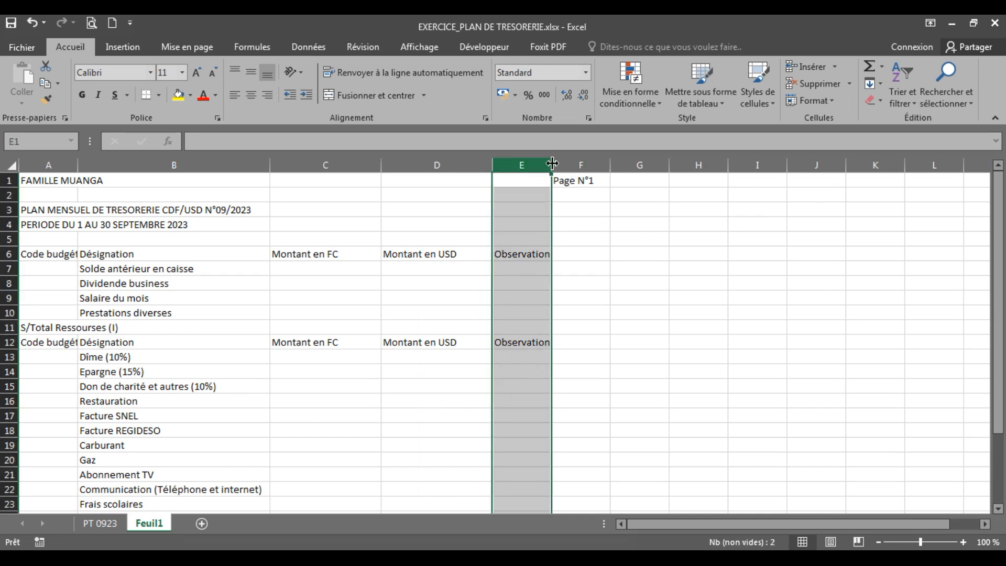
left_click_drag(552, 164, 644, 166)
left_click(582, 385)
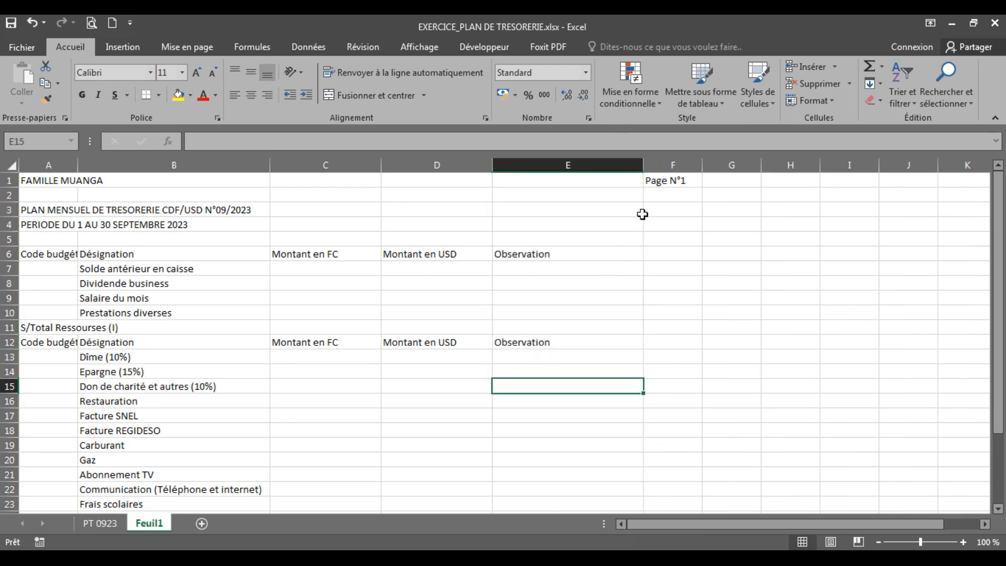
Move the "Page N°1" entry from F1 to E1, above the Observation column
left_click(661, 183)
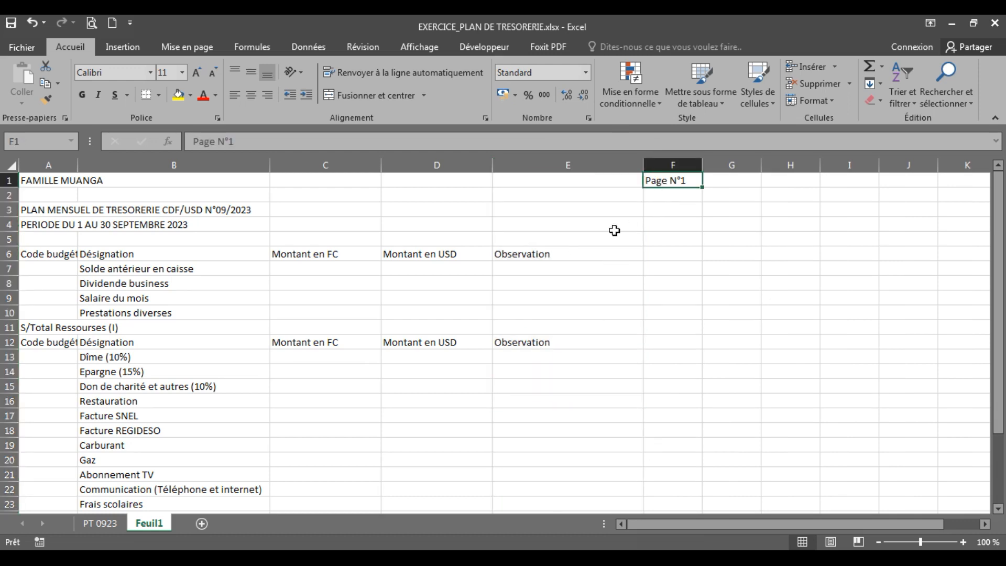
left_click(565, 257)
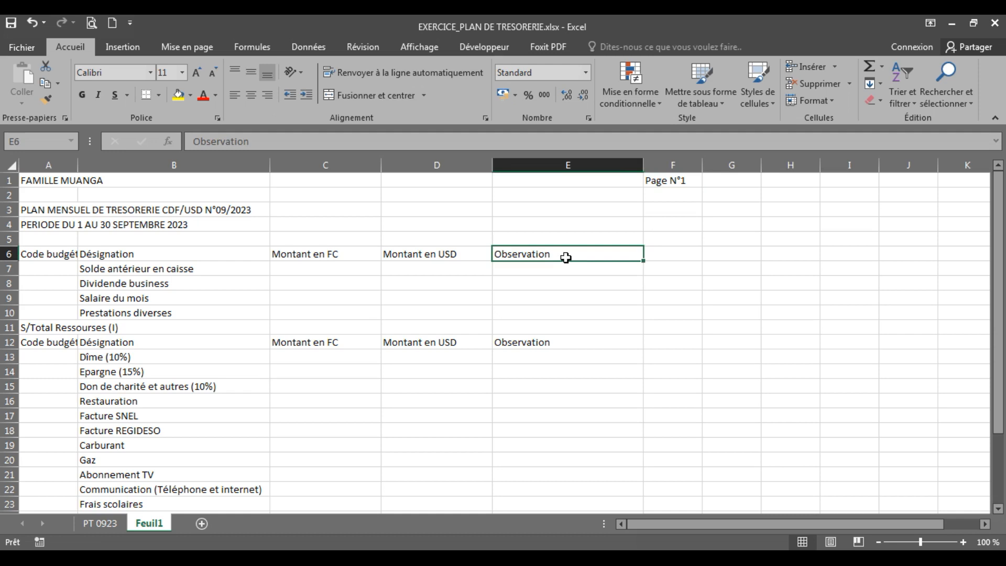
left_click(656, 185)
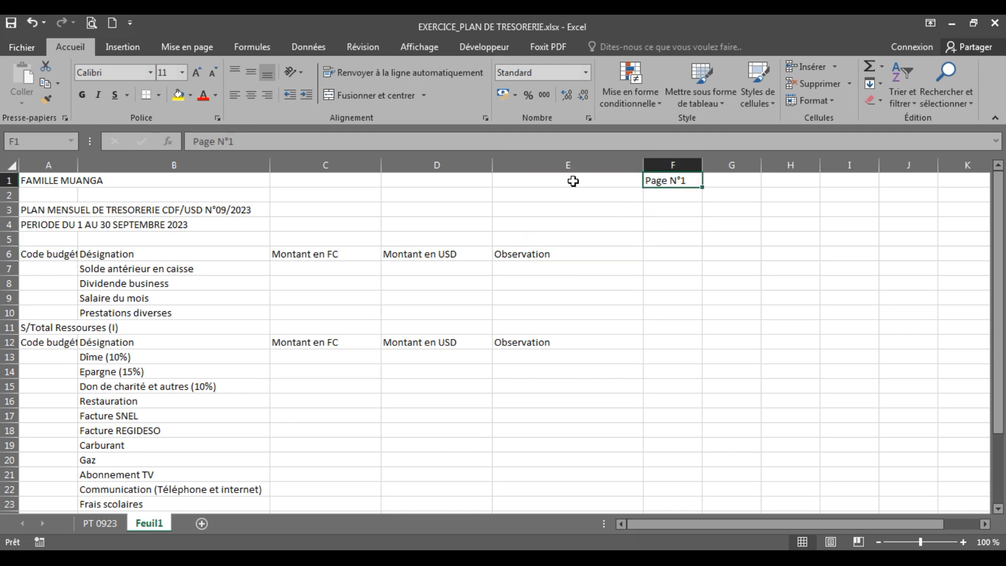
left_click(573, 181)
left_click(665, 182)
left_click_drag(684, 188, 610, 176)
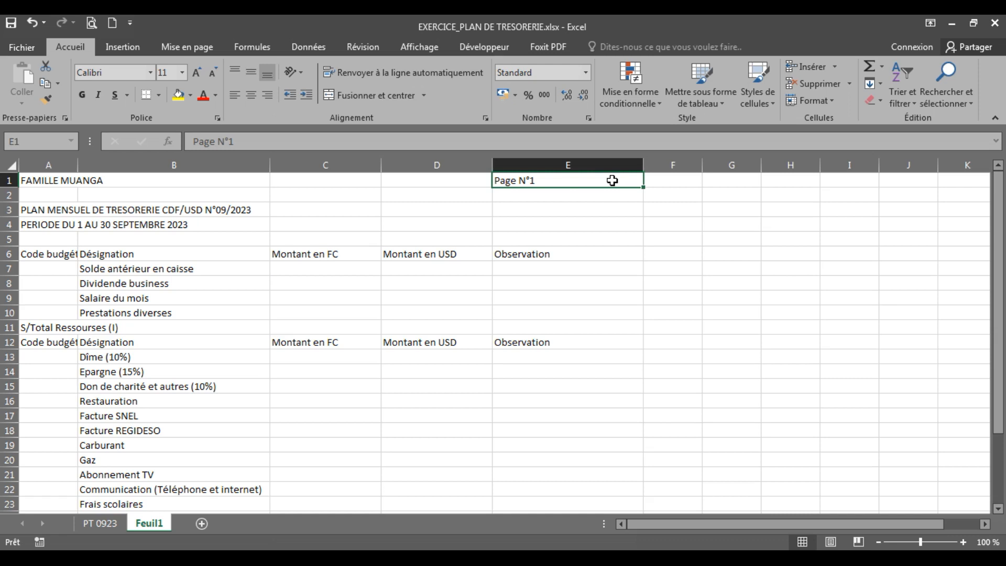
left_click(594, 325)
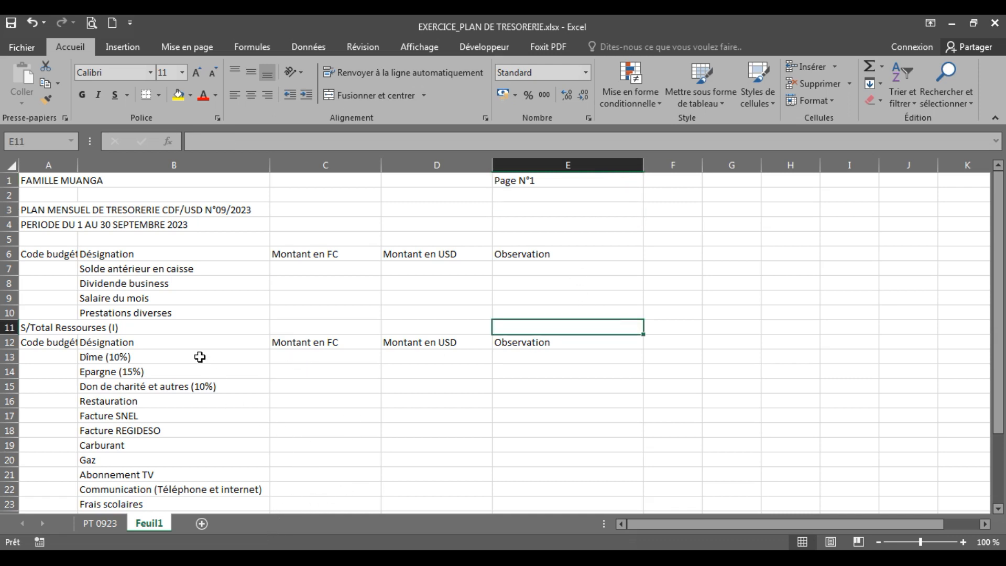
Merge and center the title "PLAN MENSUEL DE TRESORERIE CDF/USD N°09/2023" across A3:E3
left_click(68, 211)
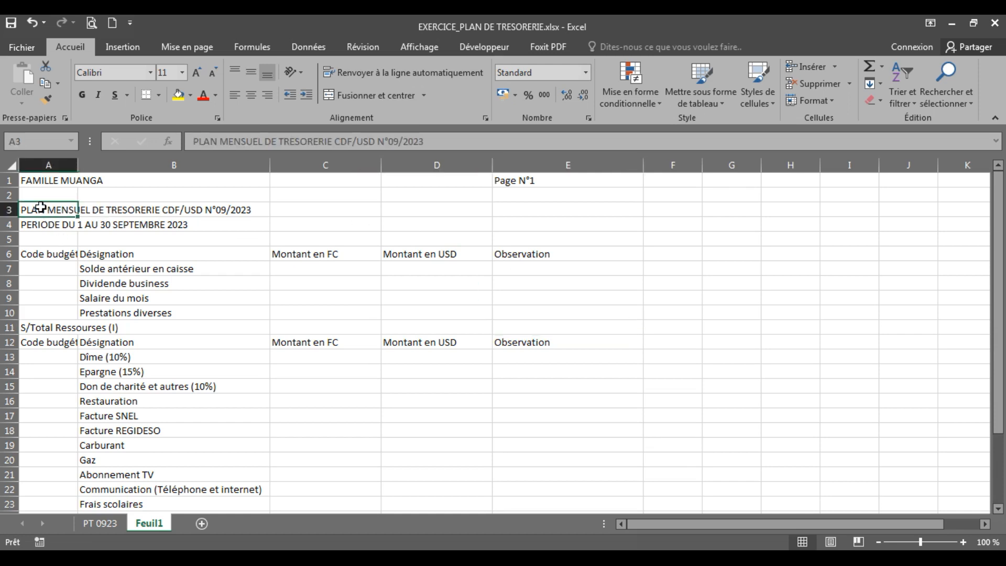
left_click_drag(41, 208, 514, 212)
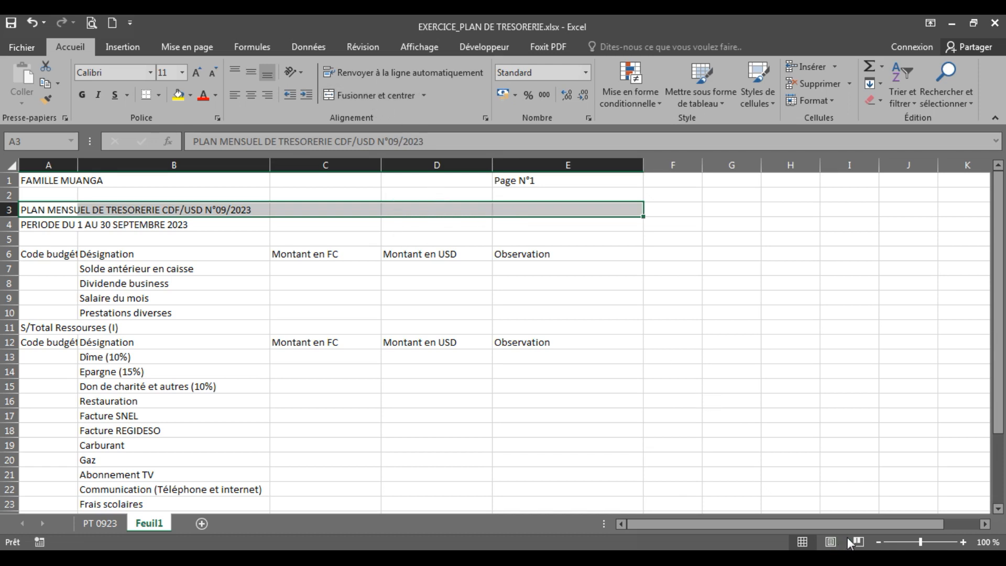
left_click(357, 86)
mouse_move(357, 85)
left_mouse_down()
mouse_move(338, 106)
mouse_move(404, 102)
mouse_move(367, 72)
mouse_move(344, 90)
left_mouse_up()
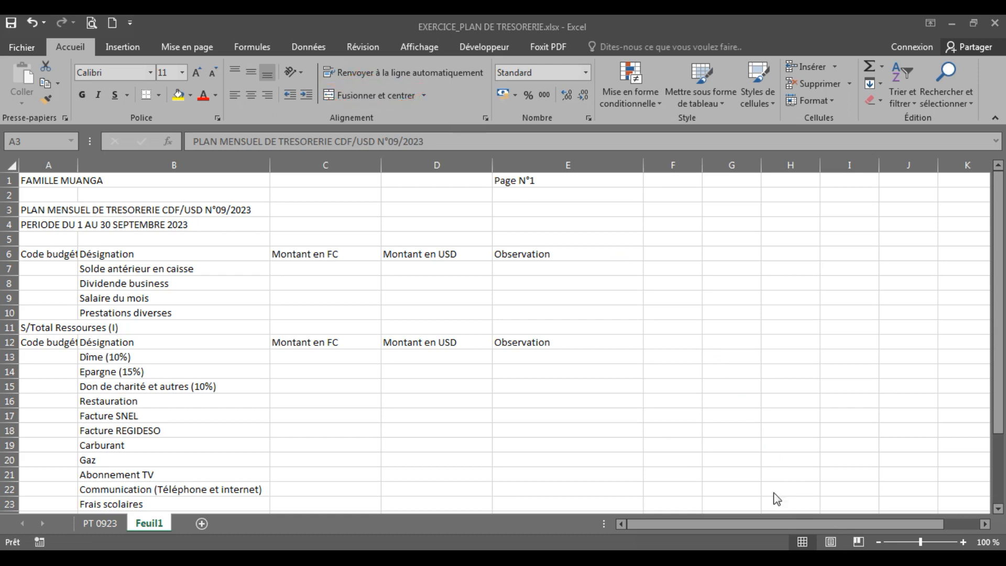
left_click(32, 212)
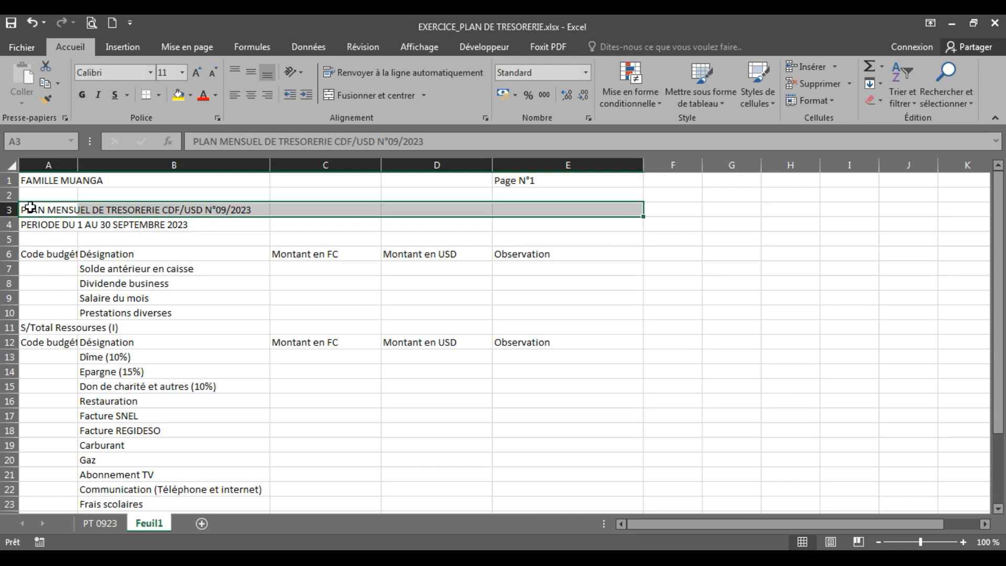
left_click(104, 283)
mouse_move(51, 205)
left_mouse_down()
mouse_move(322, 247)
mouse_move(493, 227)
mouse_move(520, 207)
left_mouse_up()
left_click(367, 100)
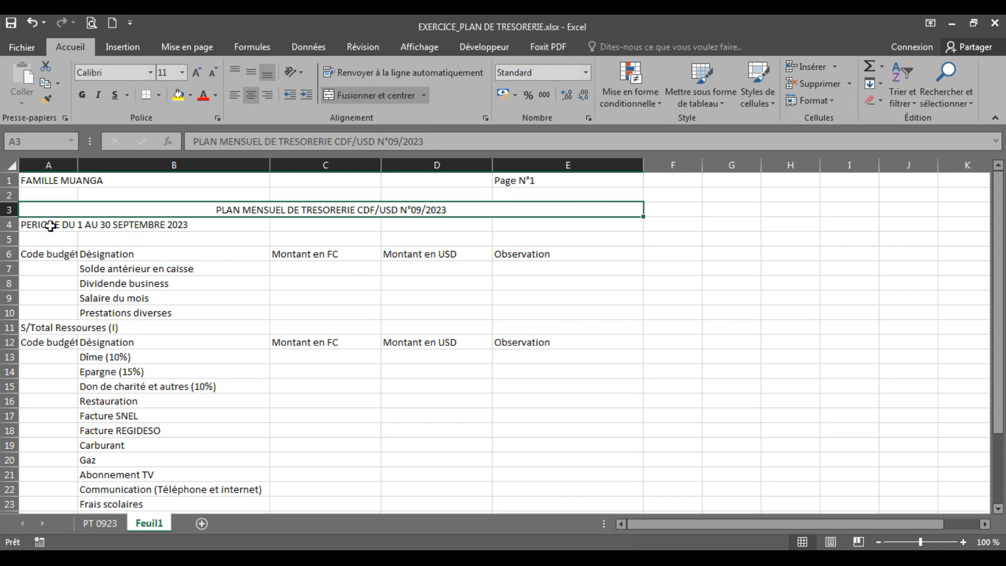
Merge and center the line "PERIODE DU 1 AU 30 SEPTEMBRE 2023" across A4:E4
left_click_drag(51, 226, 539, 224)
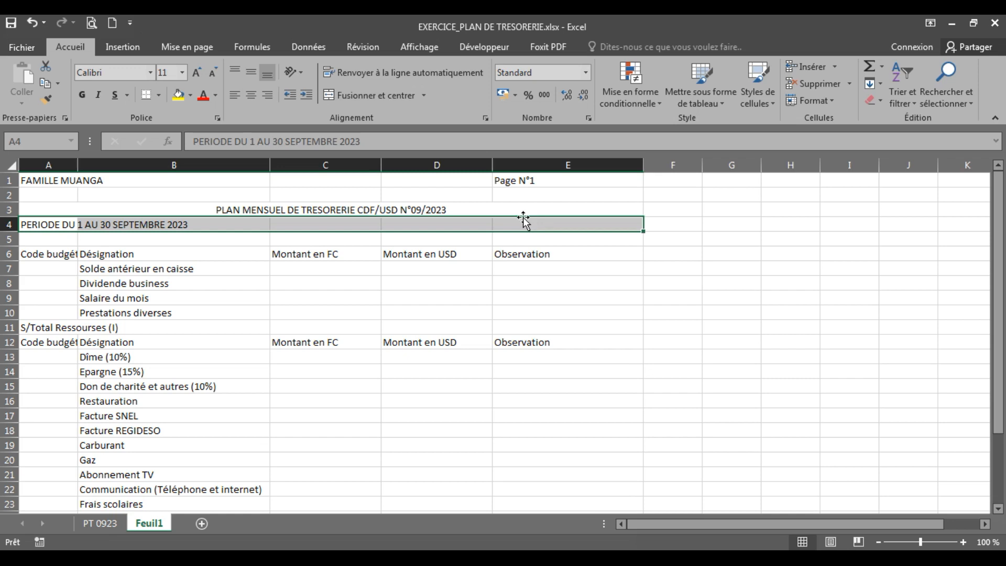
left_click(353, 96)
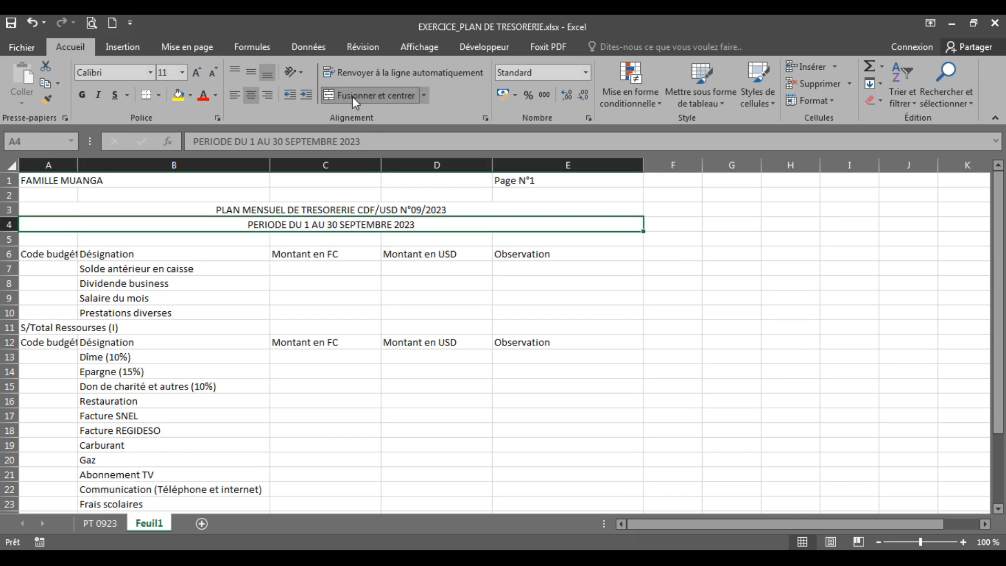
left_click(357, 326)
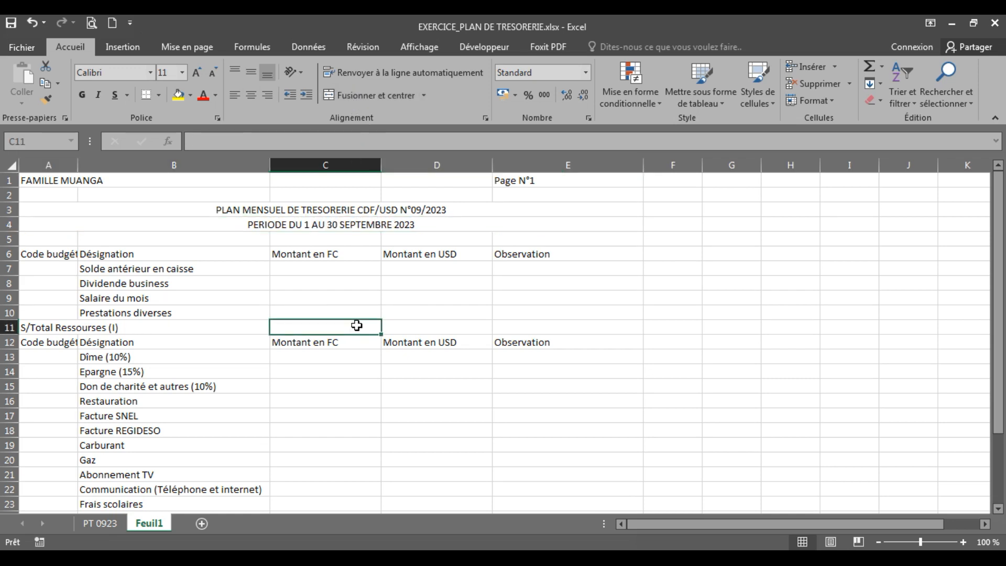
Merge and center the family name heading across A1:B1
left_click(46, 181)
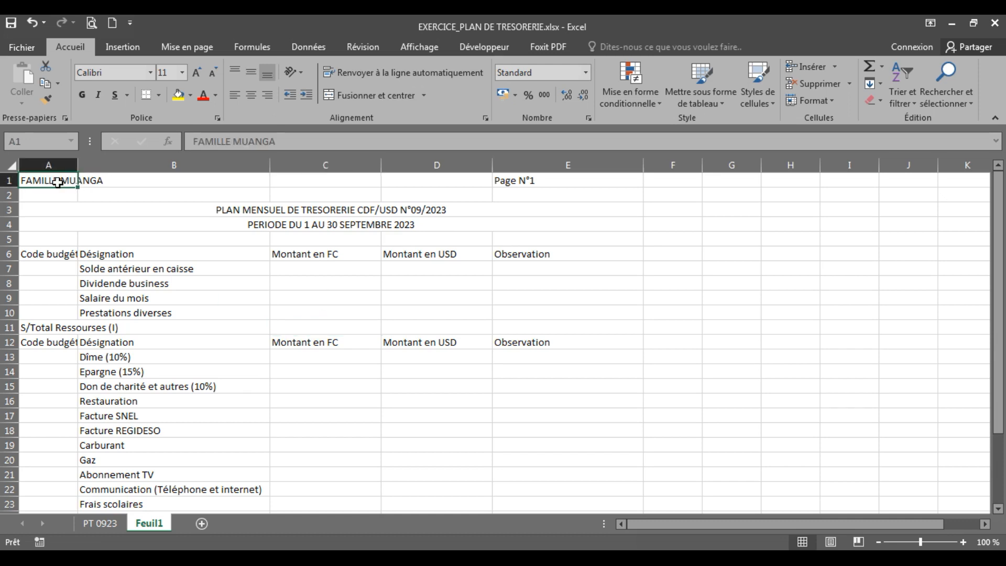
left_click_drag(58, 182, 172, 177)
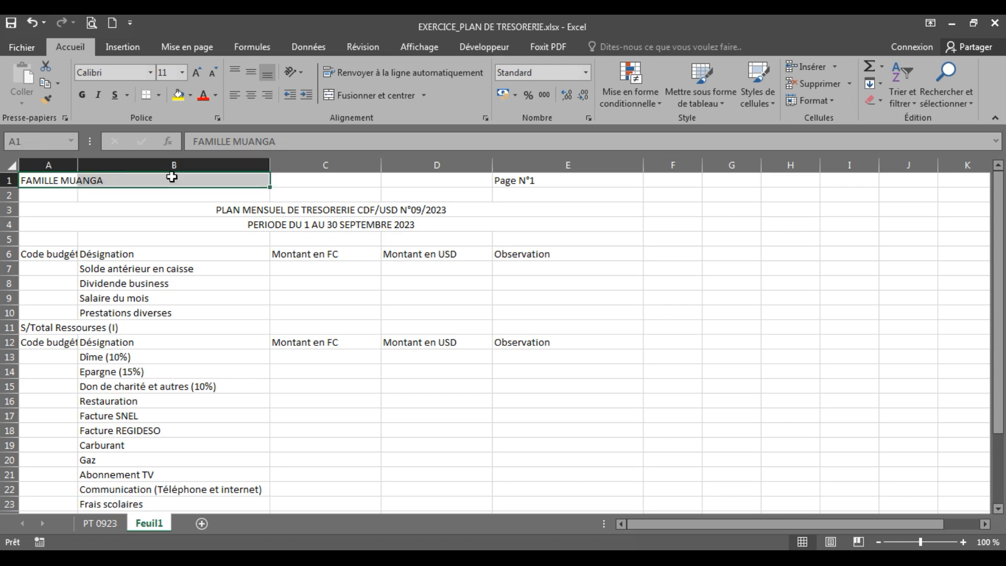
left_click(367, 97)
left_click(349, 283)
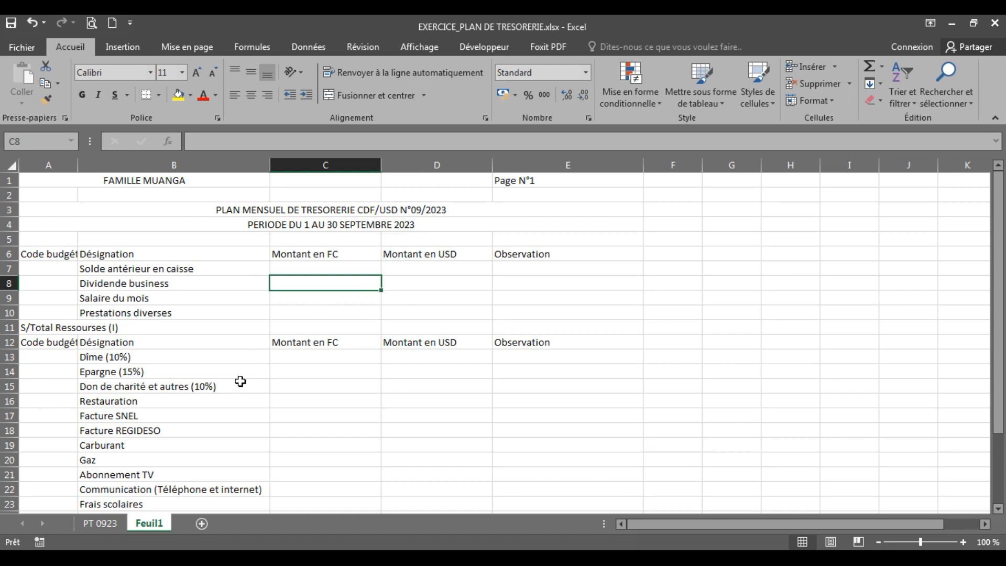
Center the headings of row 6 horizontally and align them to the middle vertically, checking the Code budgét and Désignation cells
left_click(9, 254)
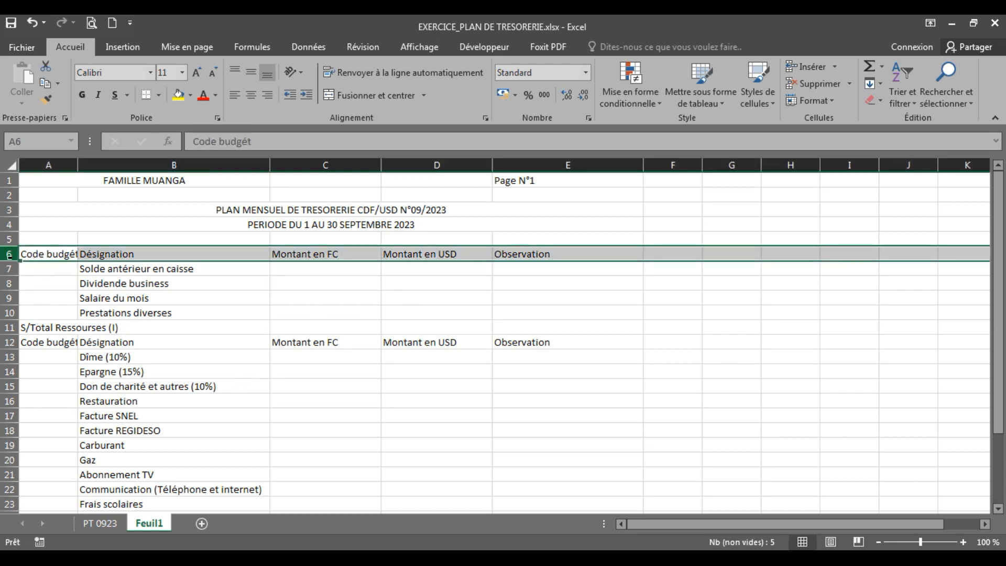
left_click(250, 97)
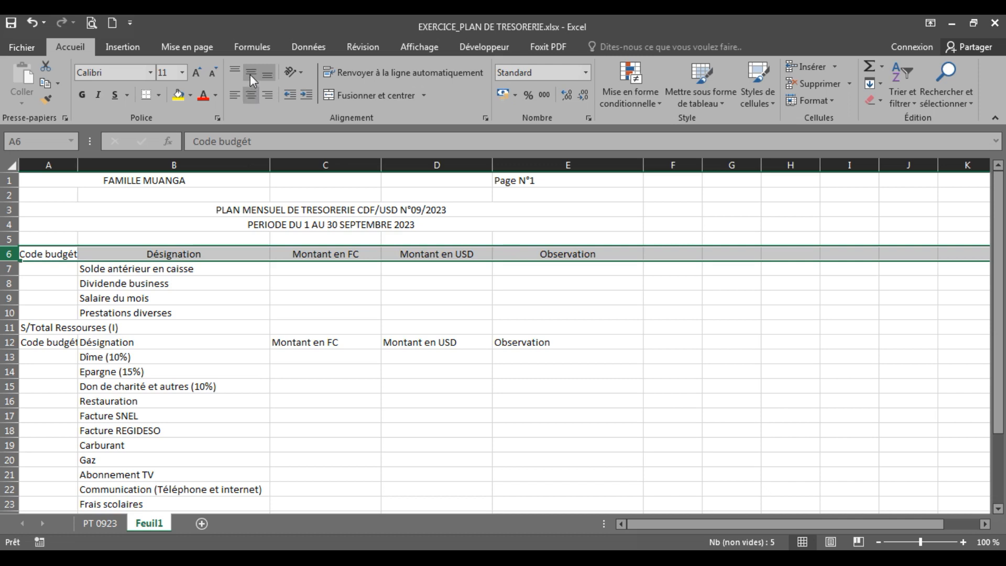
left_click(250, 74)
left_click(235, 275)
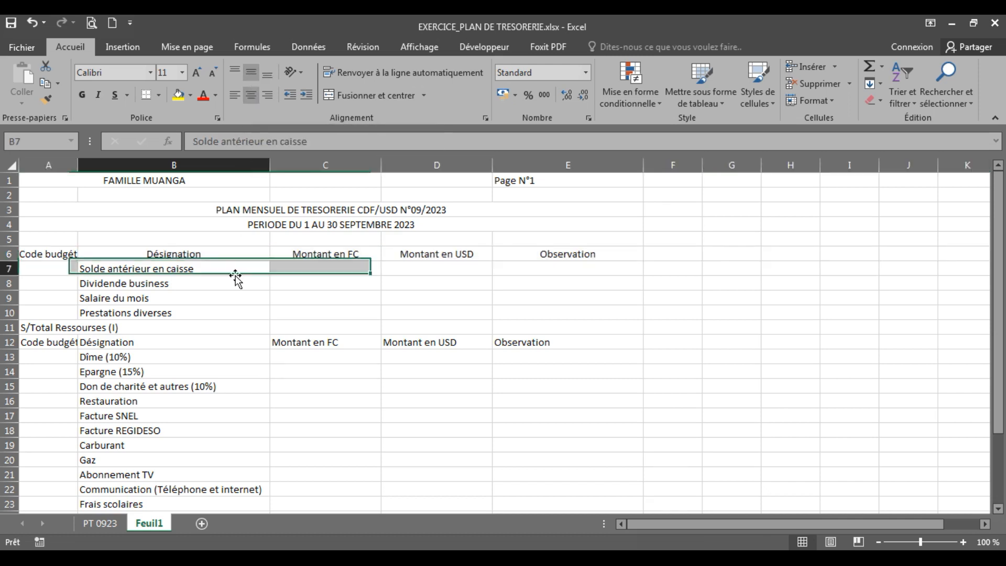
left_click(58, 255)
left_click(136, 255)
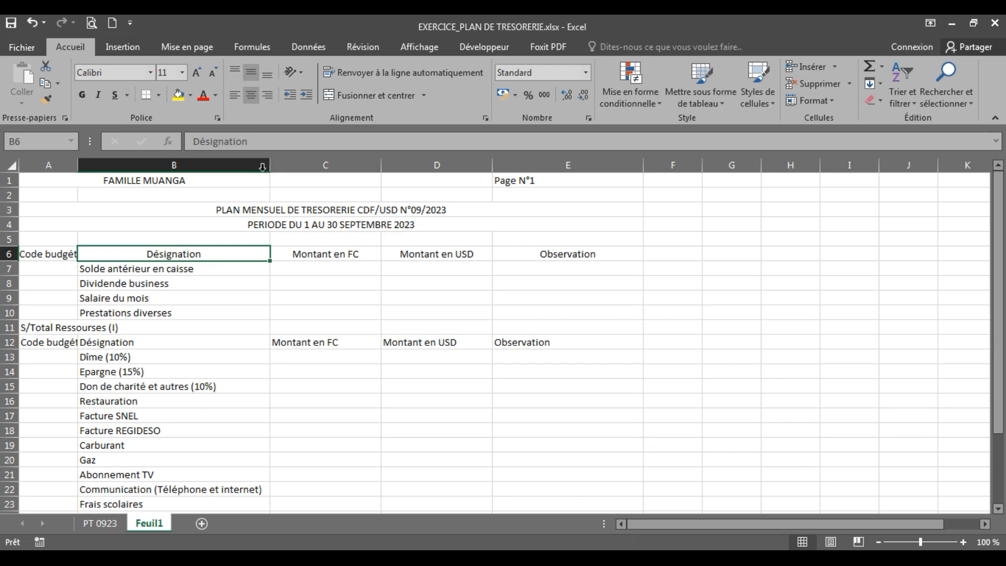
Enlarge row 6 to nearly four times its height to show how the headings sit in their cells
left_click(37, 257)
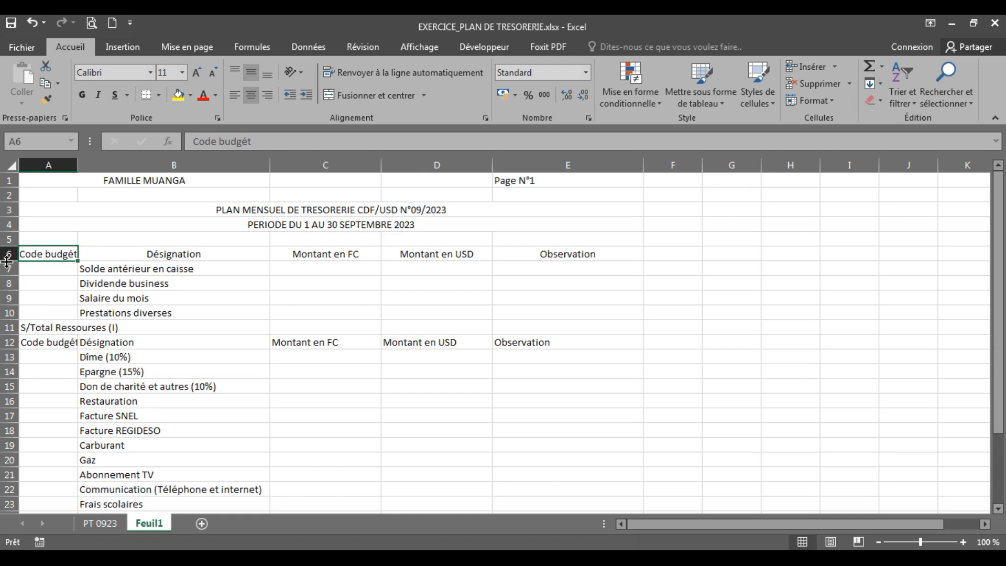
left_click_drag(8, 261, 7, 303)
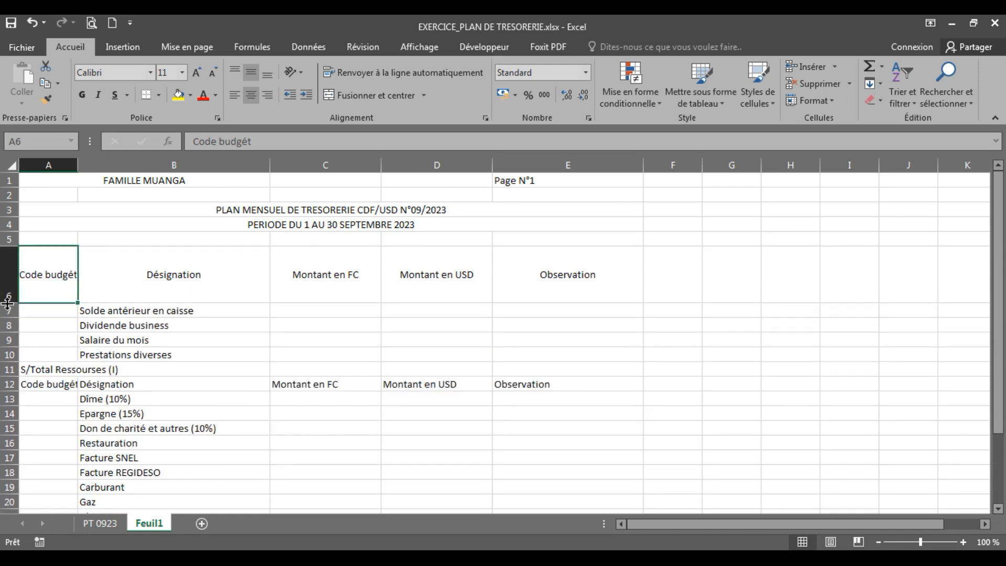
left_click(365, 369)
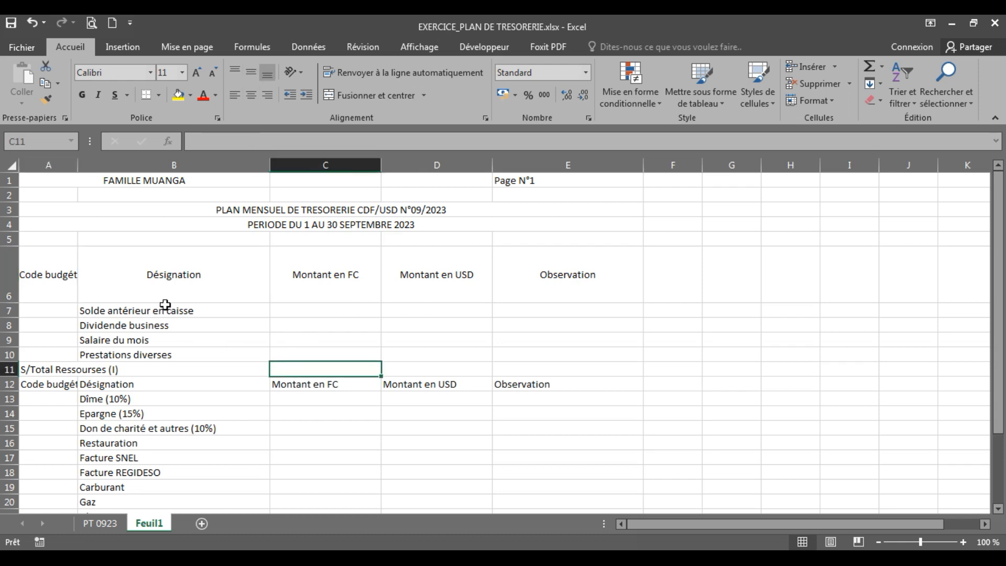
left_click(166, 278)
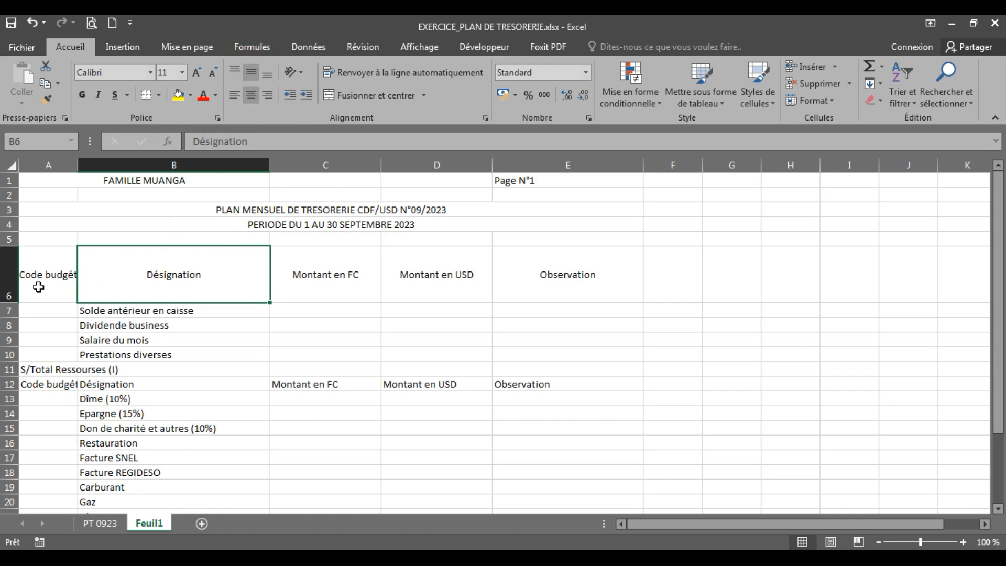
Align the headings of row 6 to the left horizontally and to the bottom of their cells vertically
left_click(10, 279)
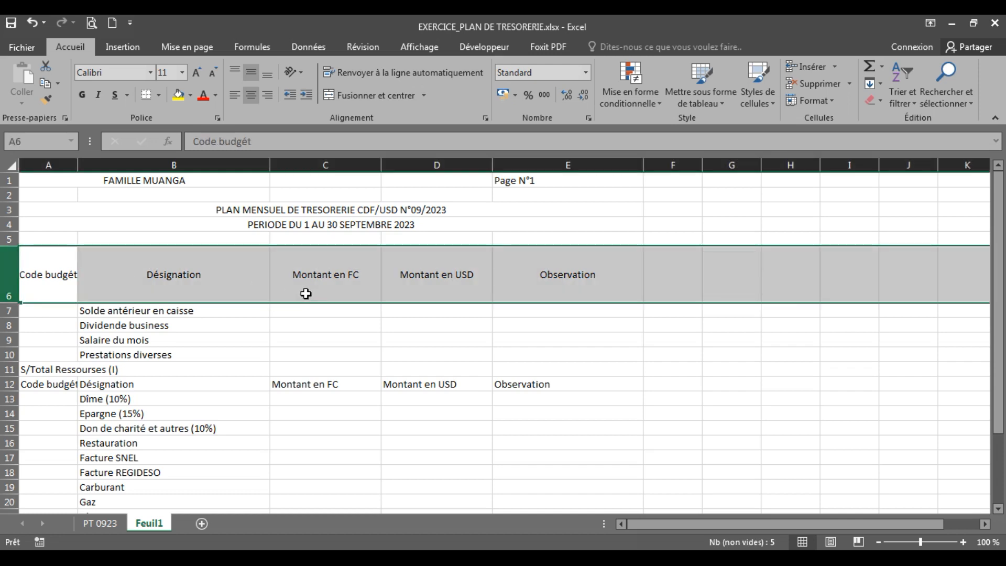
left_click(236, 99)
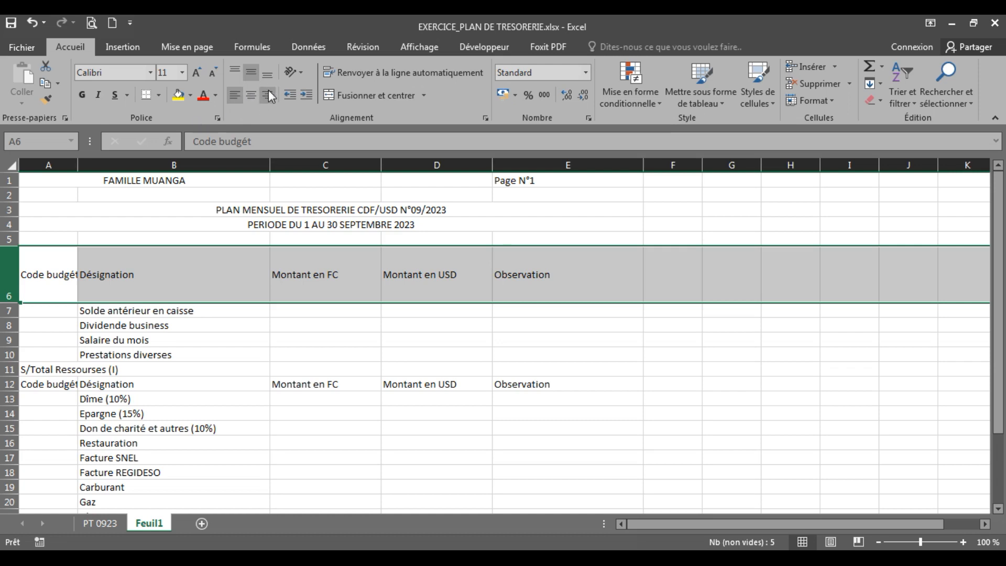
left_click(272, 77)
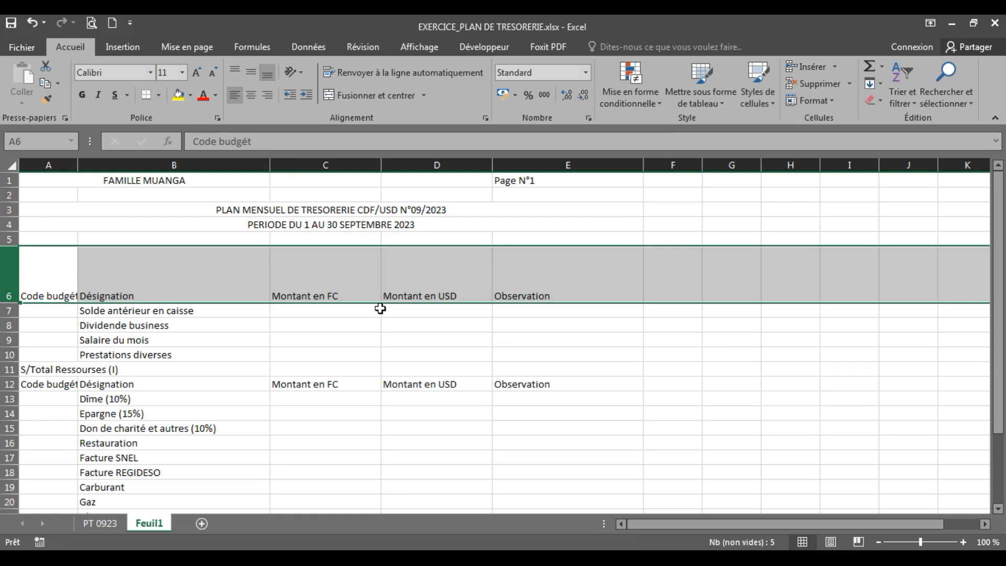
left_click(424, 395)
left_click(143, 278)
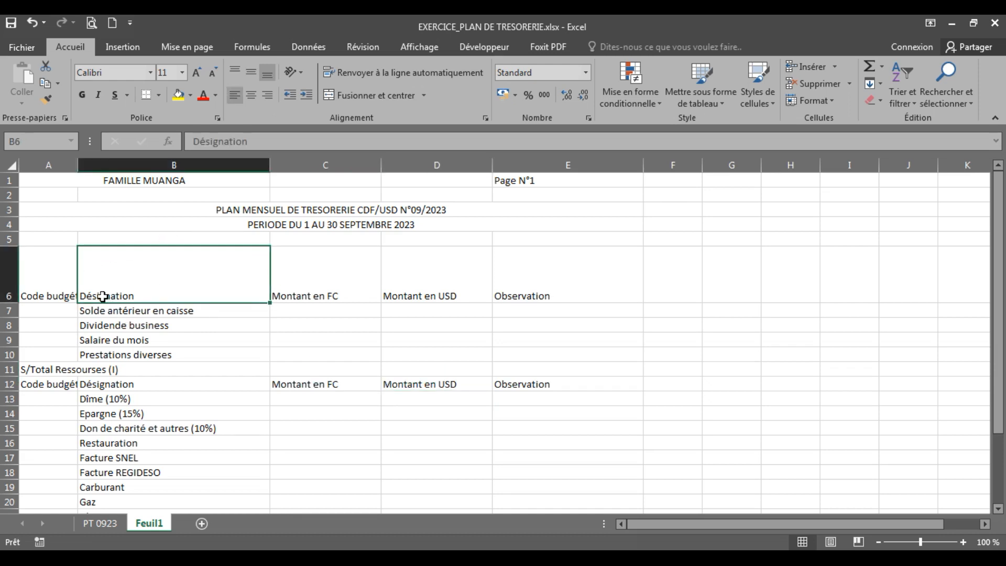
Center the headings of the enlarged row 6 horizontally and align them to the middle vertically
left_click(8, 277)
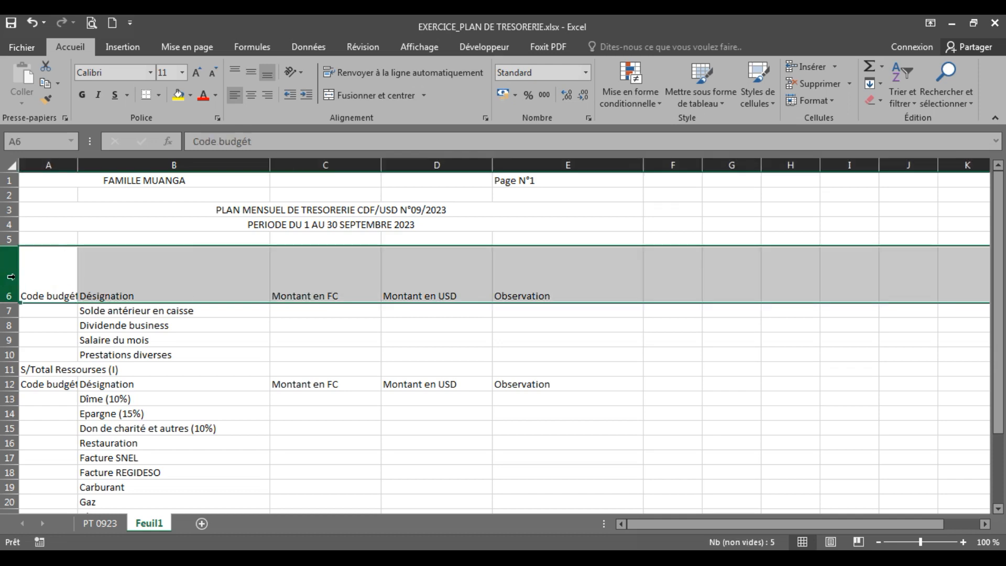
left_click(251, 95)
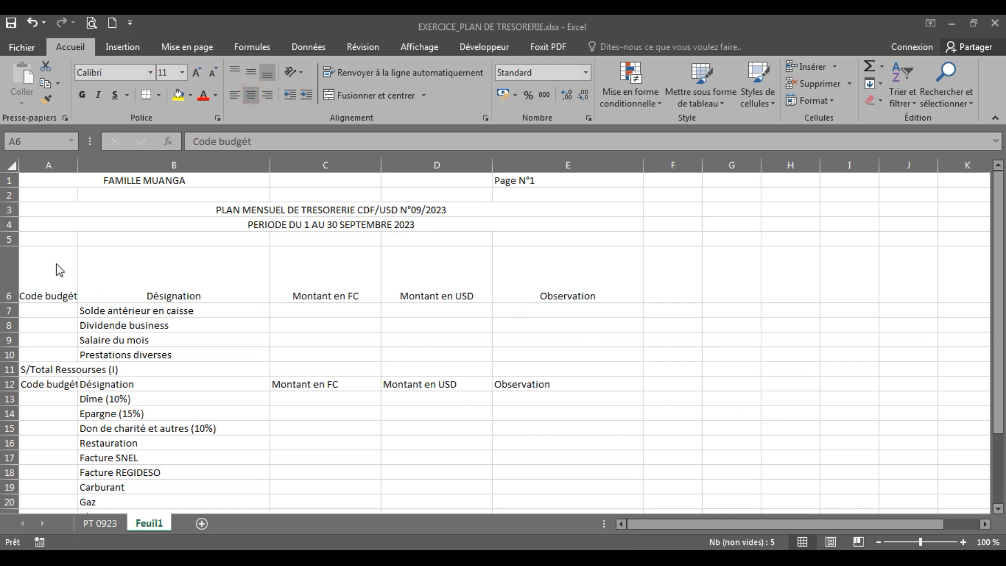
left_click(3, 278)
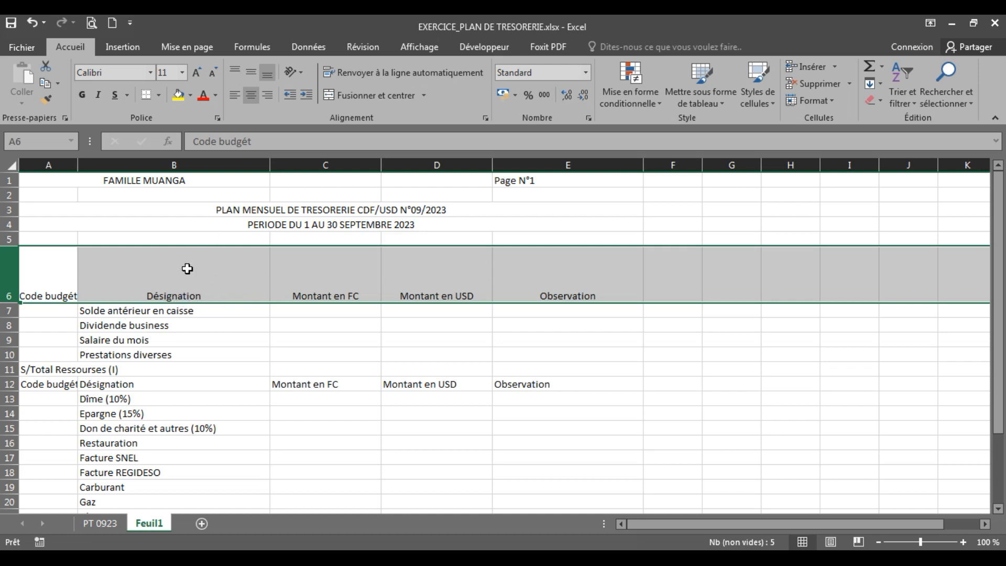
left_click(256, 73)
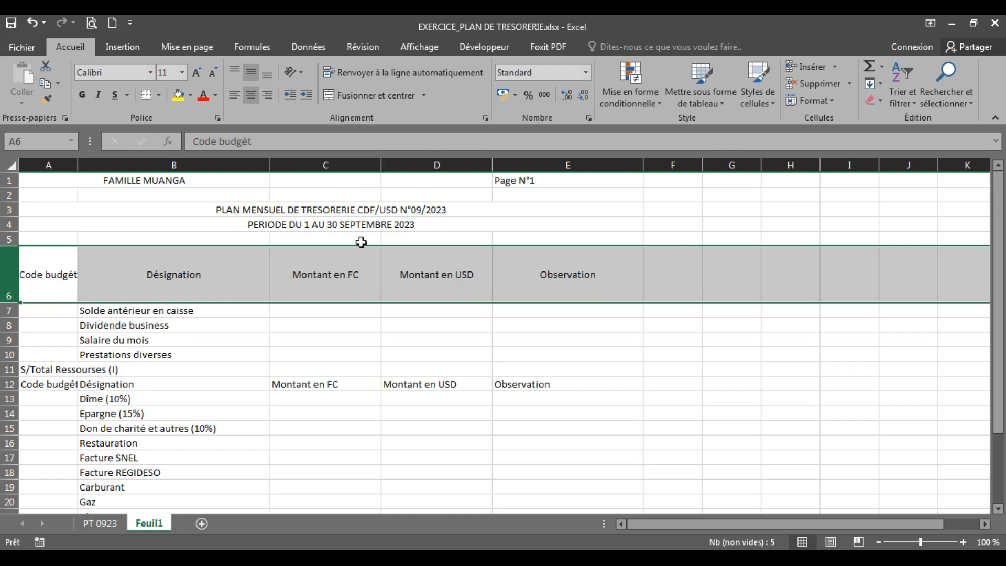
left_click(388, 387)
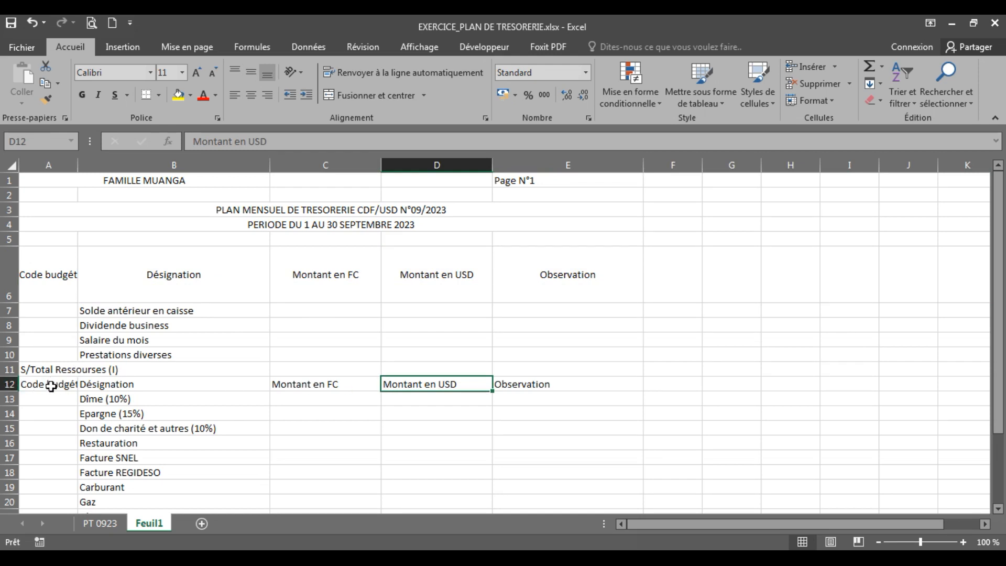
Center the headings of row 12 horizontally and align them to the middle vertically
left_click(9, 384)
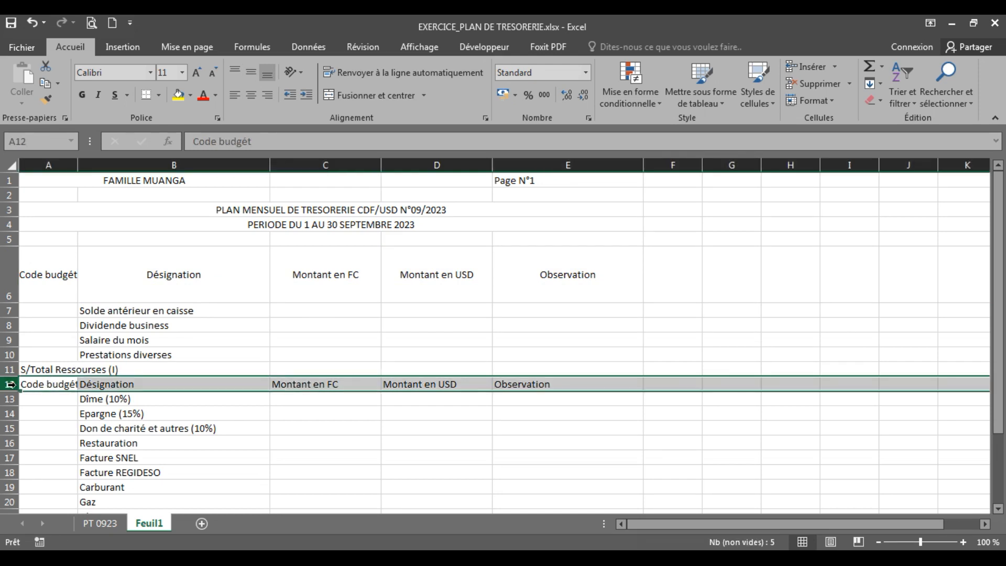
left_click(244, 99)
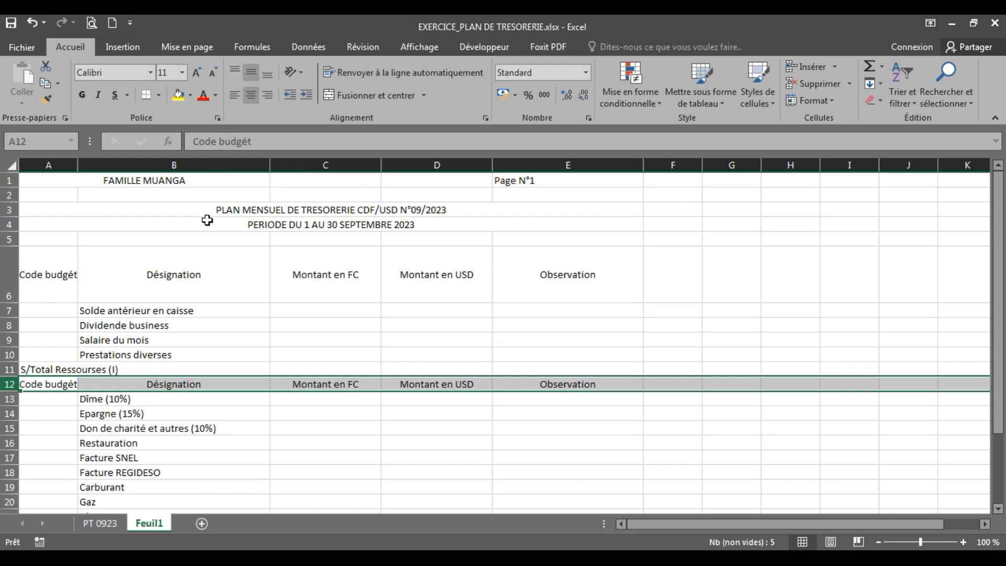
left_click(238, 275)
Set the height of heading rows 6 and 12 together to 27,75 and make their text bold
left_click_drag(338, 166, 417, 169)
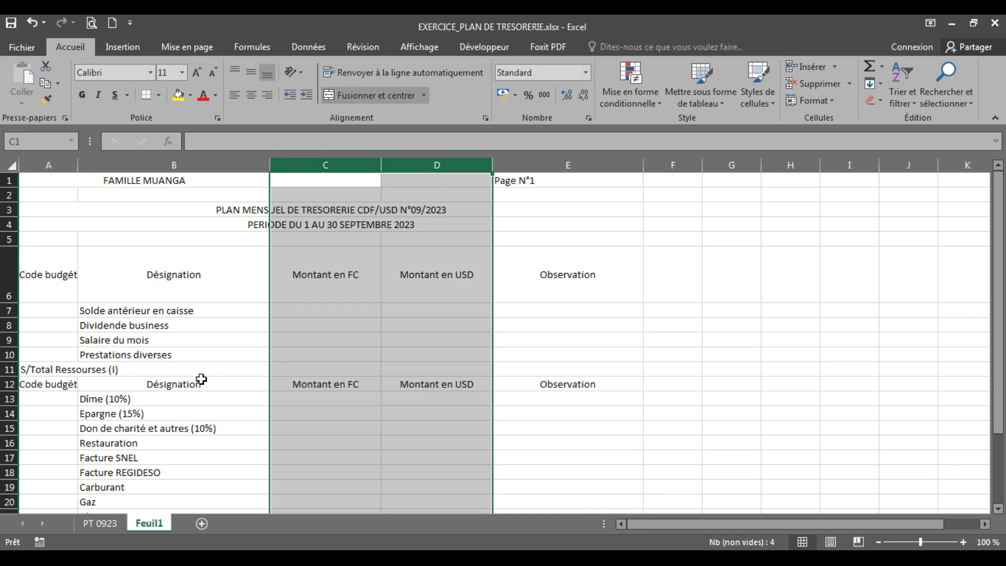
left_click(9, 278)
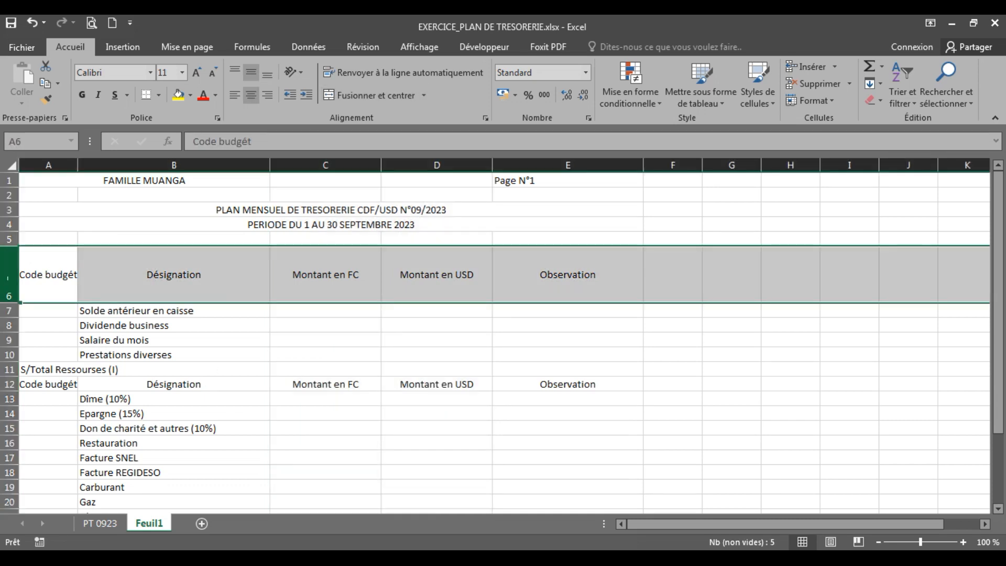
left_click(60, 388)
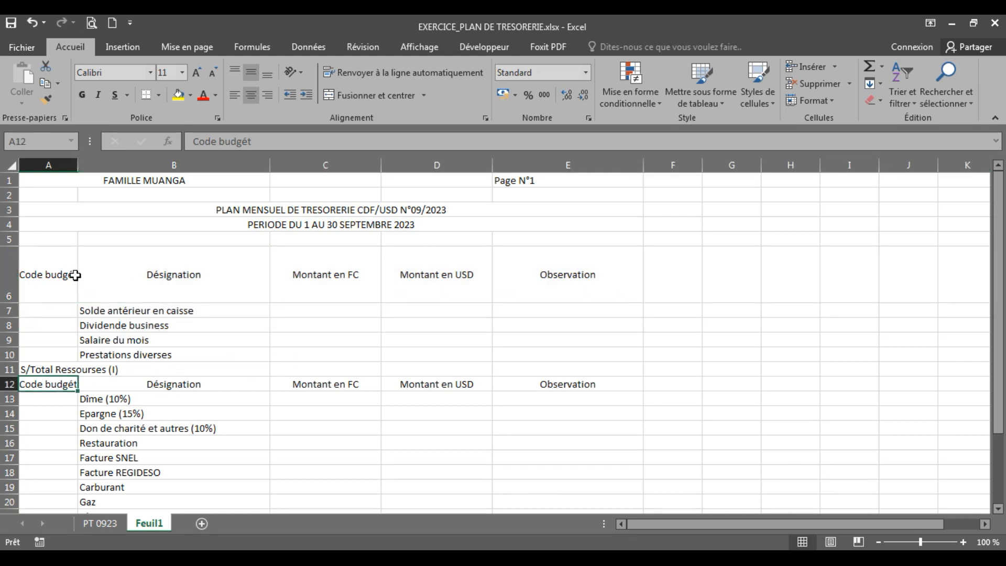
left_click(10, 277)
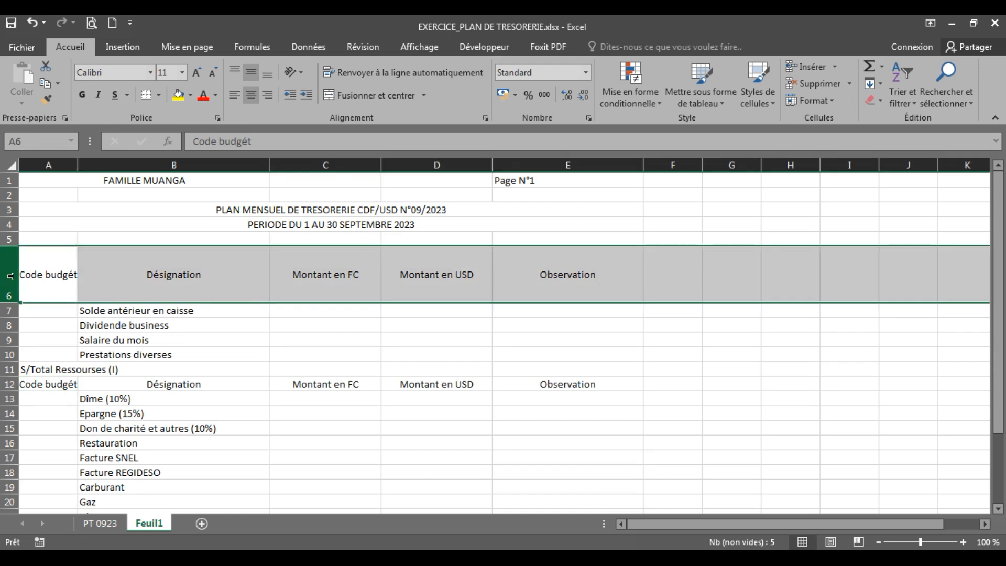
left_click(11, 385)
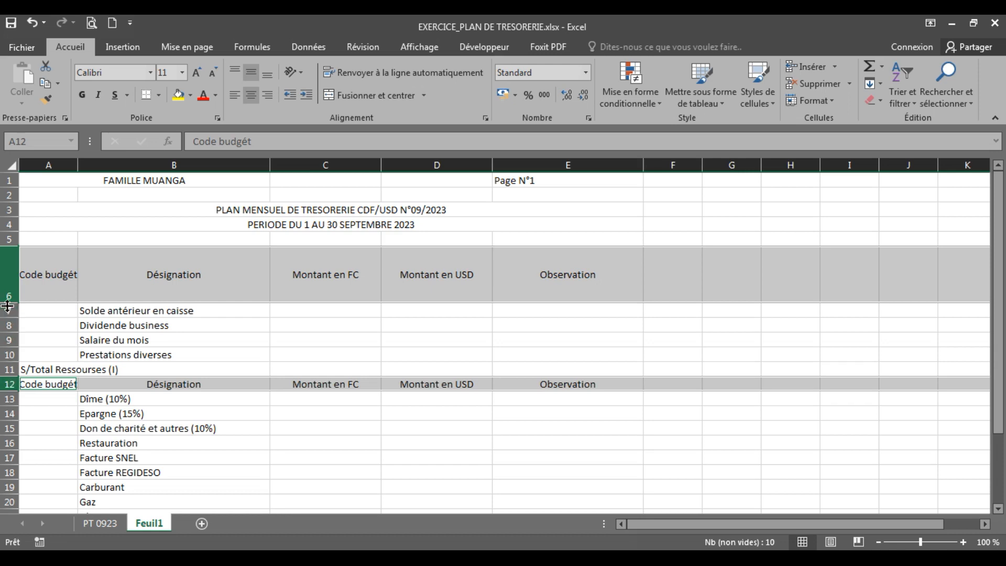
left_click_drag(11, 299, 12, 273)
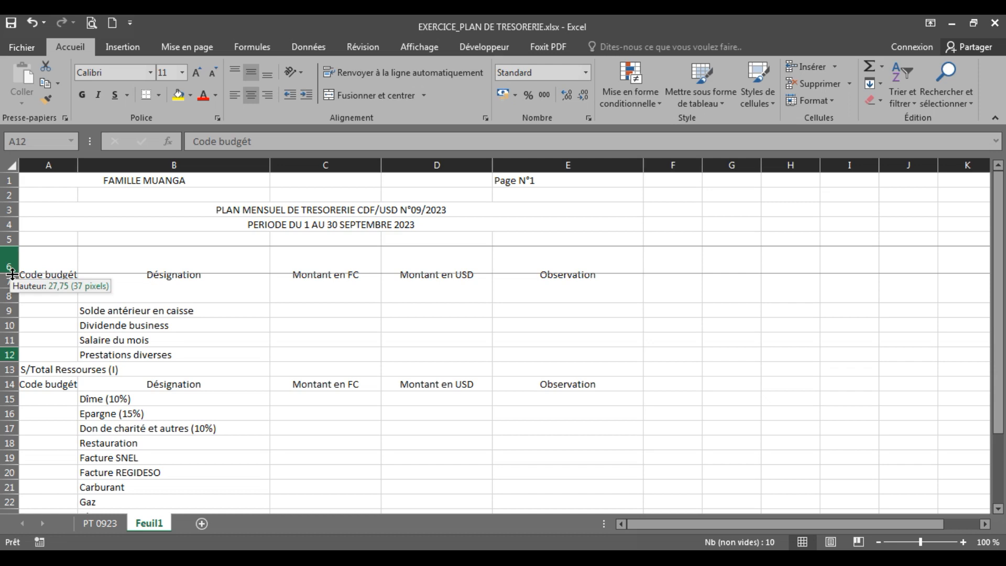
left_click_drag(11, 273, 11, 274)
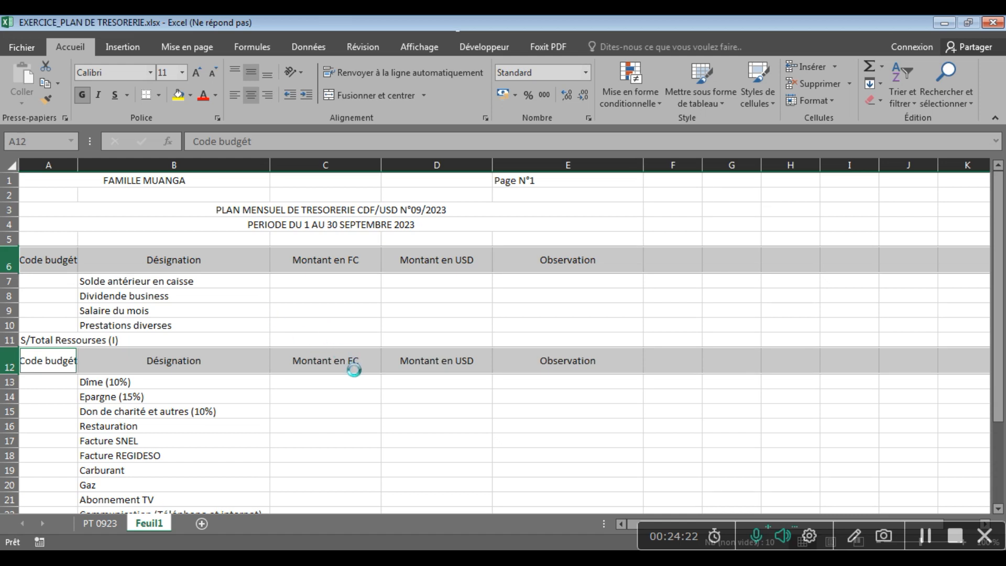
left_click(285, 394)
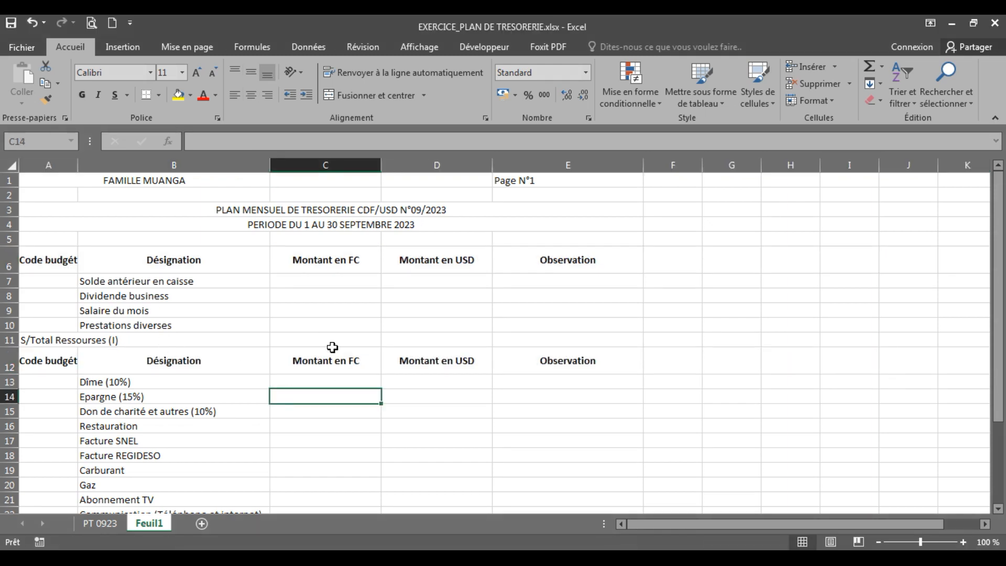
left_click(95, 267)
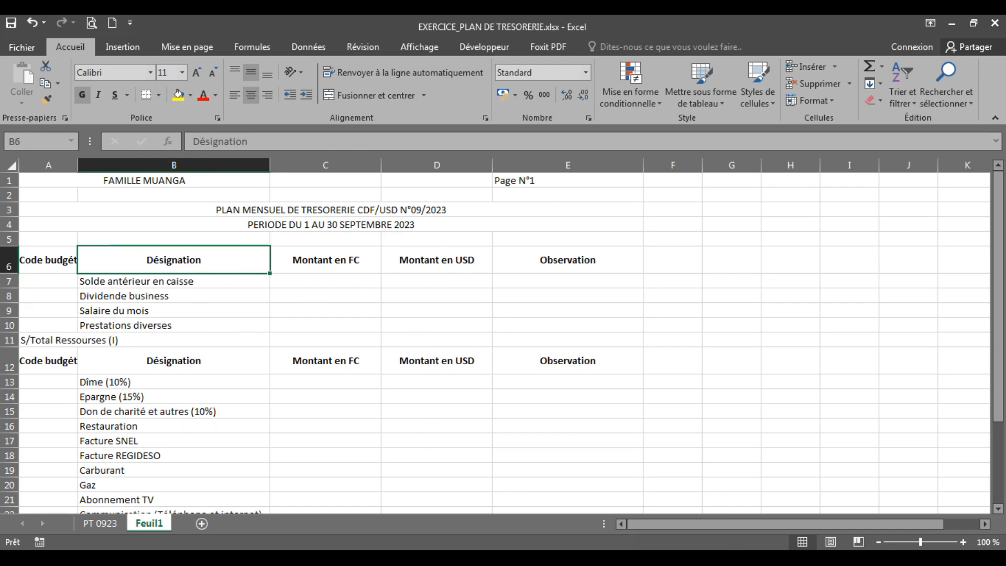
left_click(861, 549)
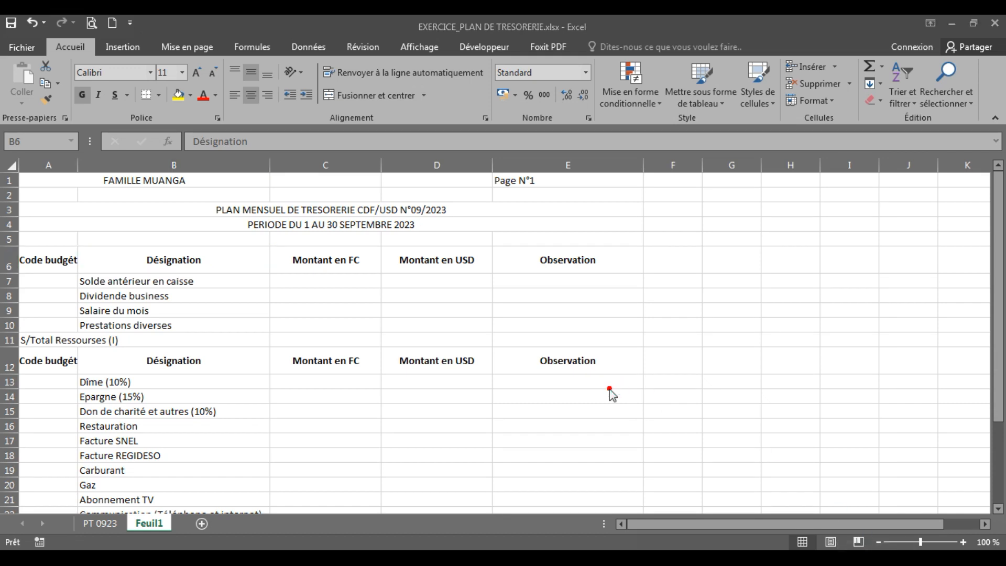
mouse_move(20, 159)
left_mouse_down()
mouse_move(10, 154)
mouse_move(2, 169)
mouse_move(15, 181)
mouse_move(26, 155)
left_mouse_up()
left_click(13, 166)
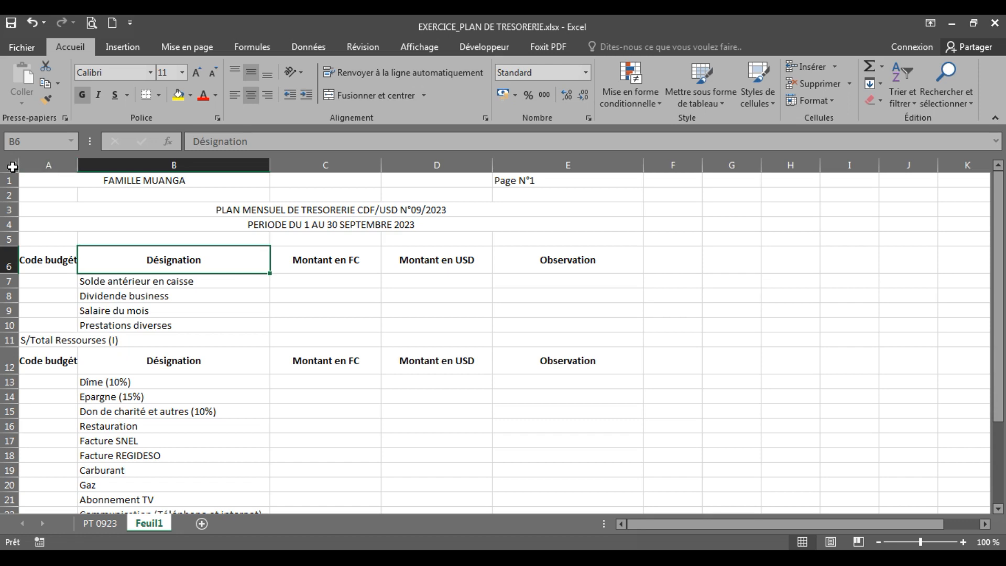
Change the font of the whole Feuil1 sheet to Book Antiqua
left_click(10, 166)
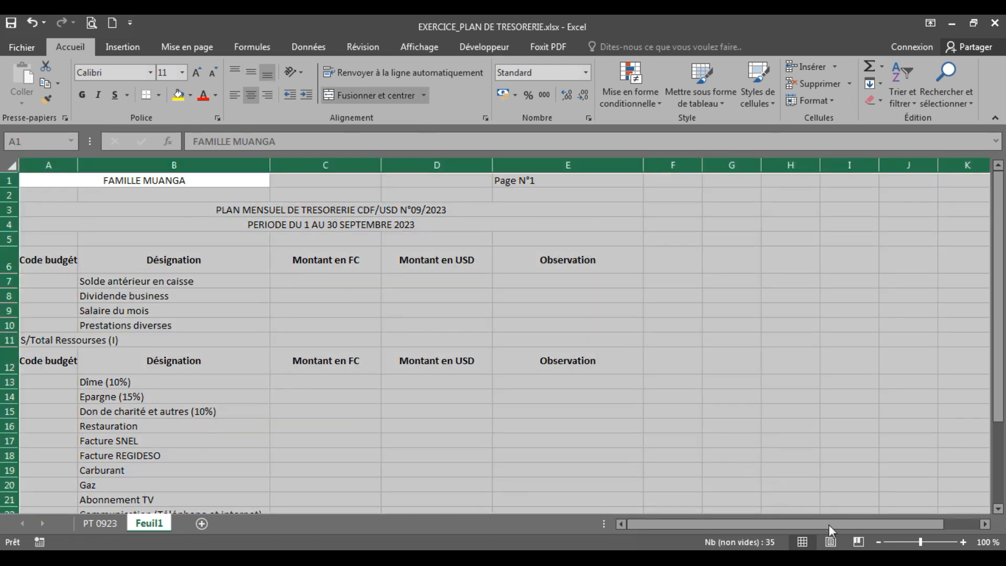
left_click(849, 543)
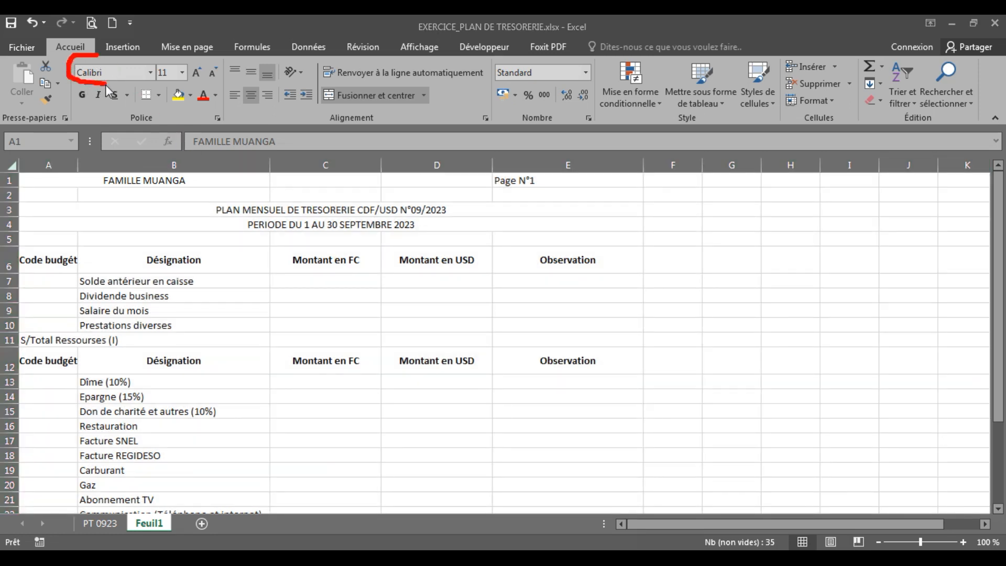
mouse_move(153, 87)
left_mouse_down()
mouse_move(166, 78)
mouse_move(128, 57)
left_mouse_up()
key("ctrl+a")
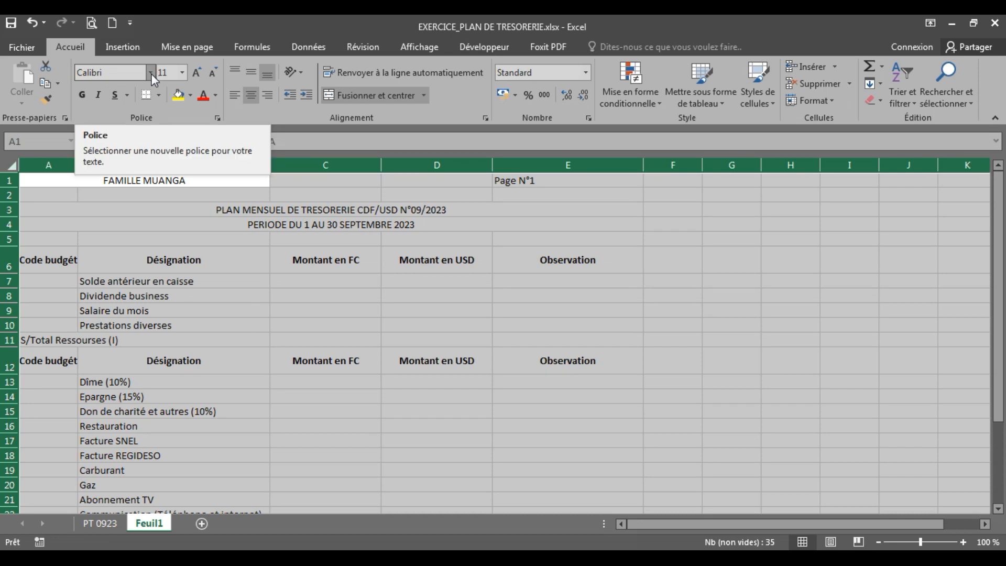
left_click(150, 75)
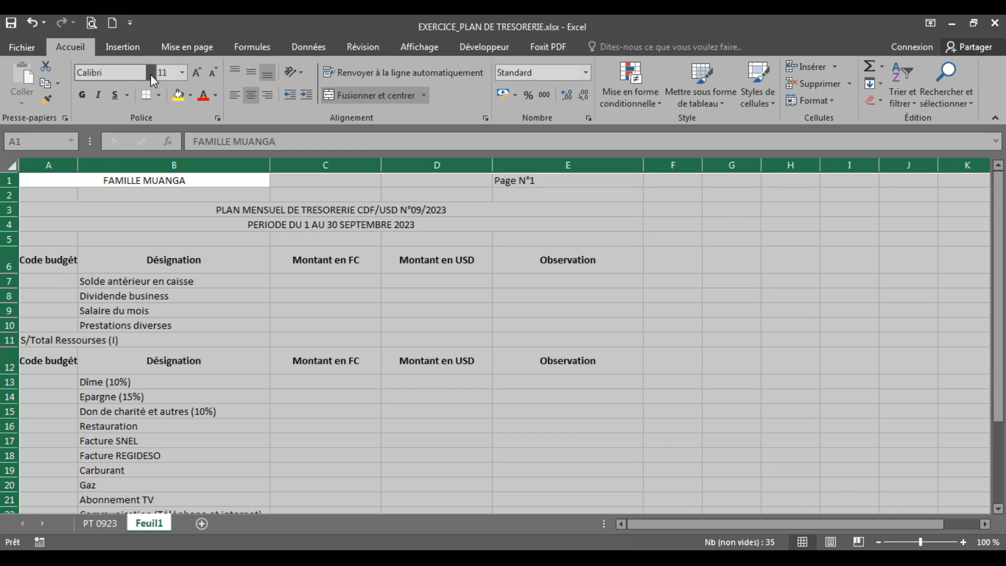
left_click(150, 74)
left_click(150, 74)
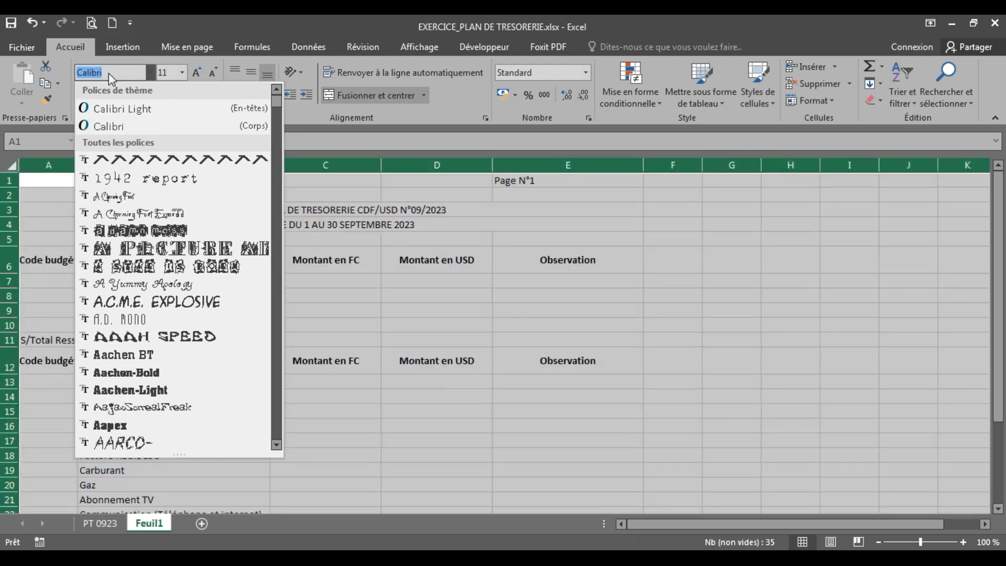
left_click(112, 73)
left_click(426, 323)
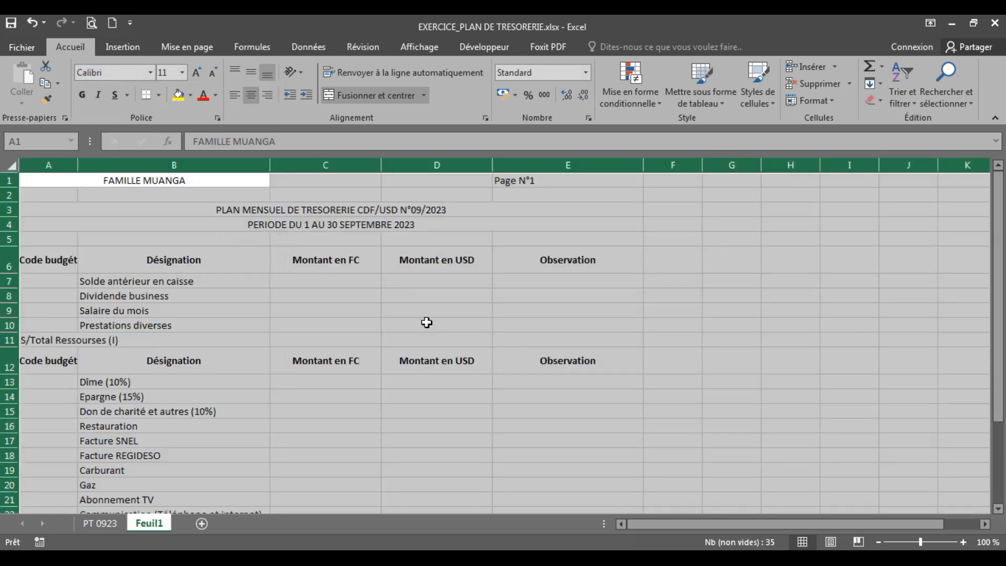
left_click(111, 74)
type("Book")
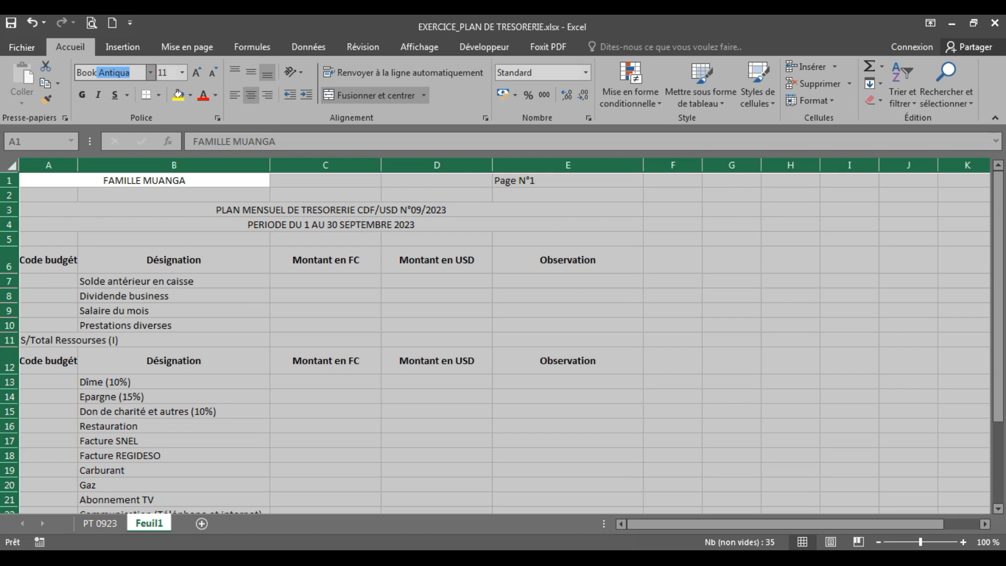
key("Return")
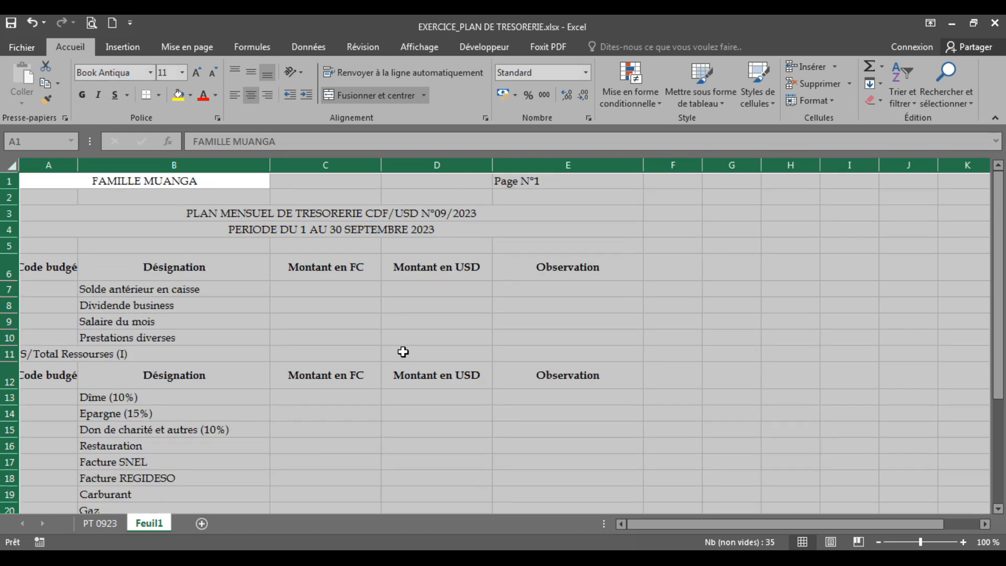
left_click(328, 316)
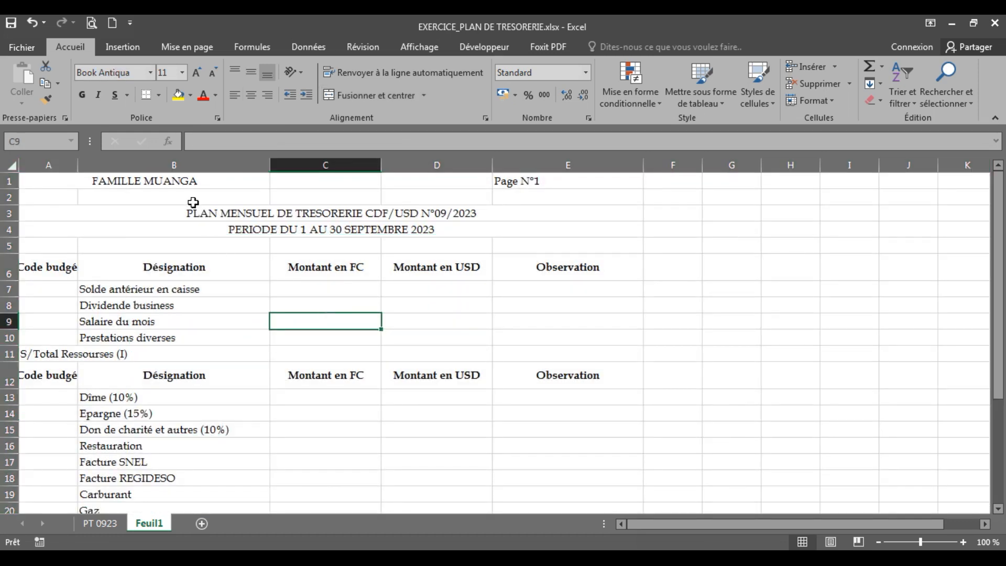
Try applying all borders to the table range A6:E27, from the first heading row through the S/Total Emplois (II) row
left_click(182, 182)
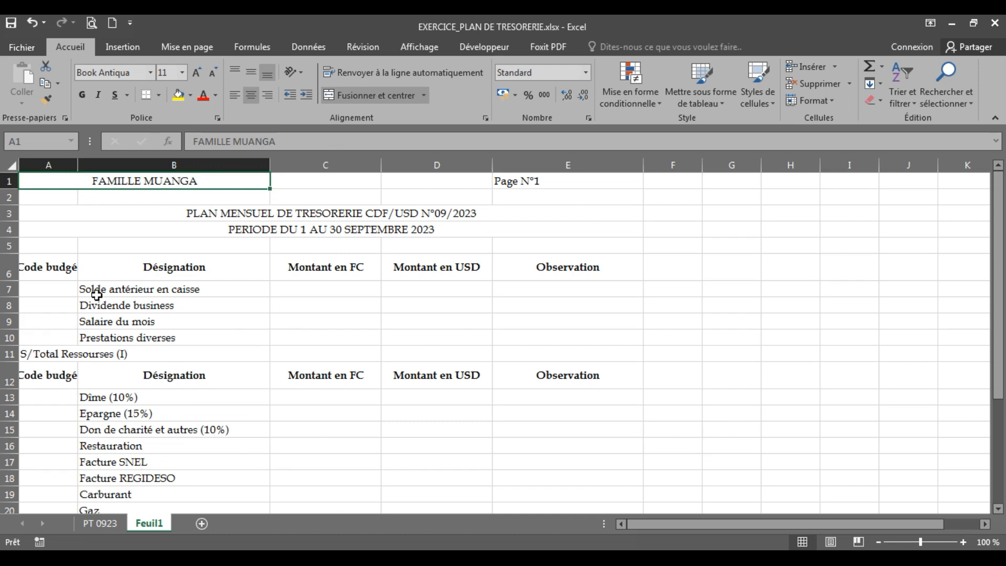
left_click(57, 268)
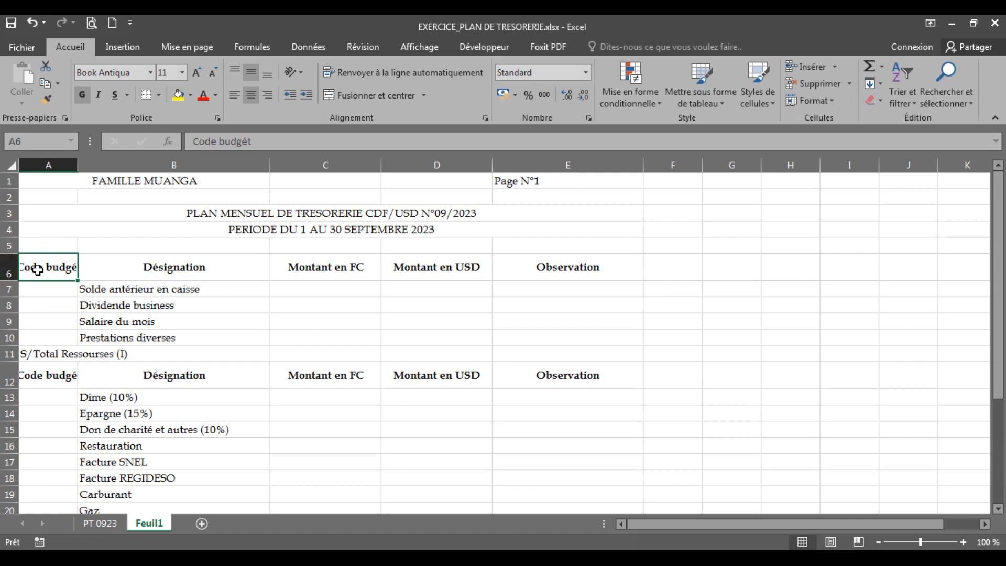
left_click_drag(38, 270, 612, 449)
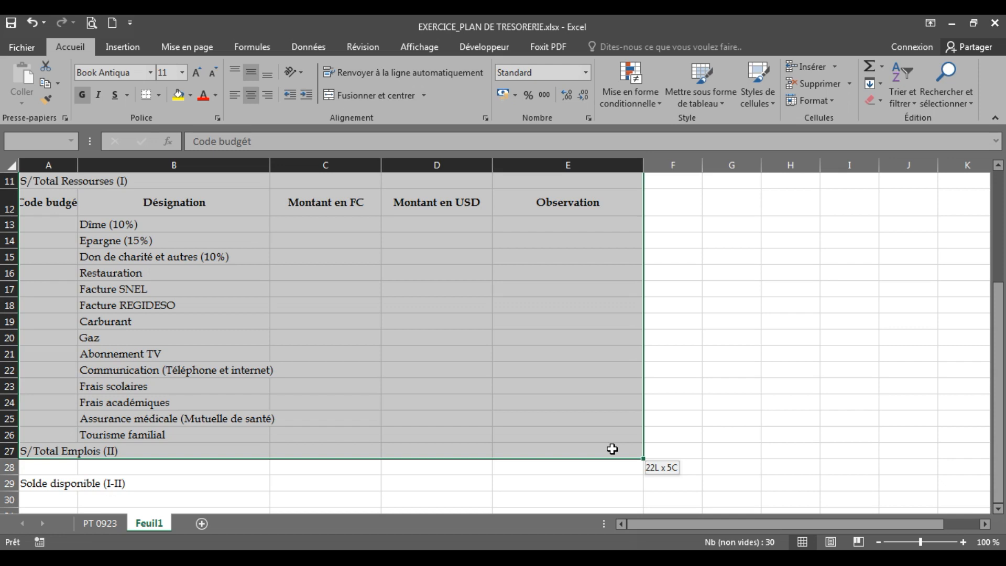
left_click_drag(612, 450, 612, 449)
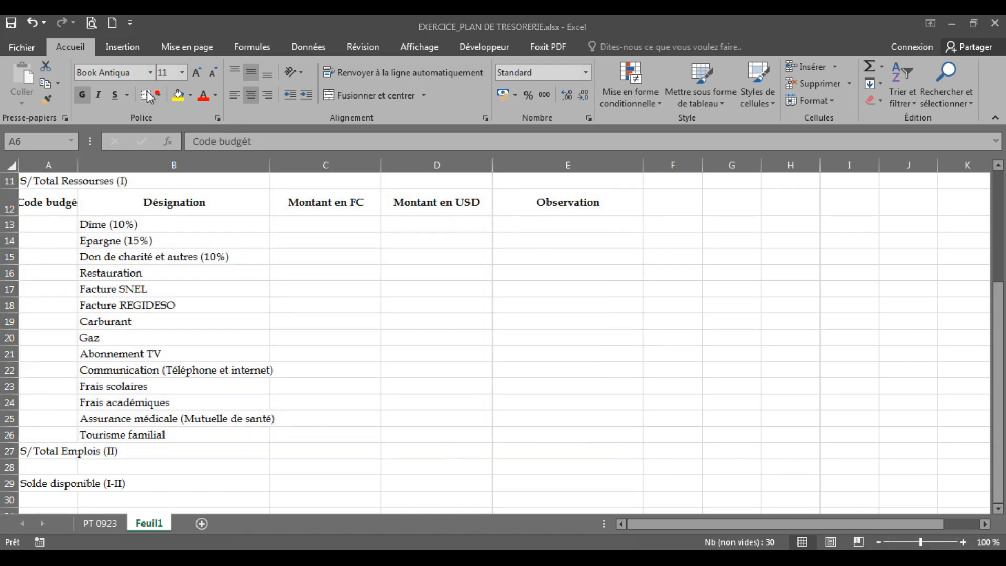
mouse_move(147, 80)
left_mouse_down()
mouse_move(133, 89)
mouse_move(161, 102)
mouse_move(163, 88)
left_mouse_up()
key("ctrl+a")
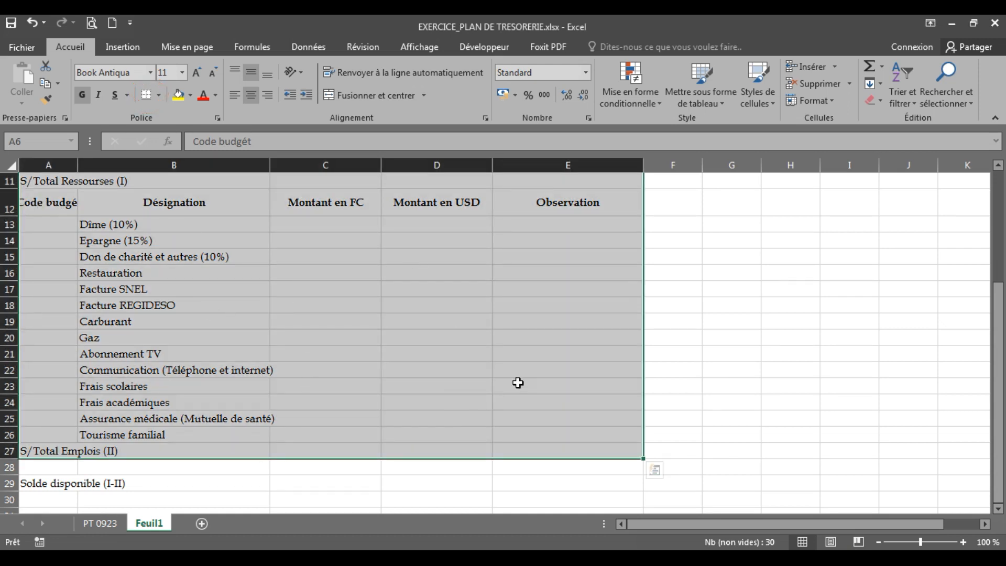
left_click_drag(998, 442, 1000, 367)
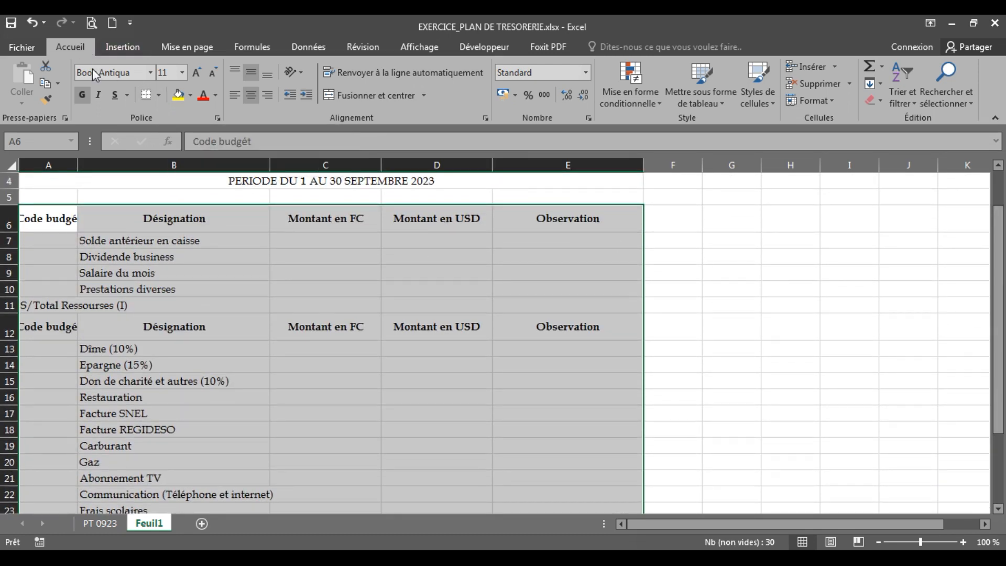
left_click(158, 96)
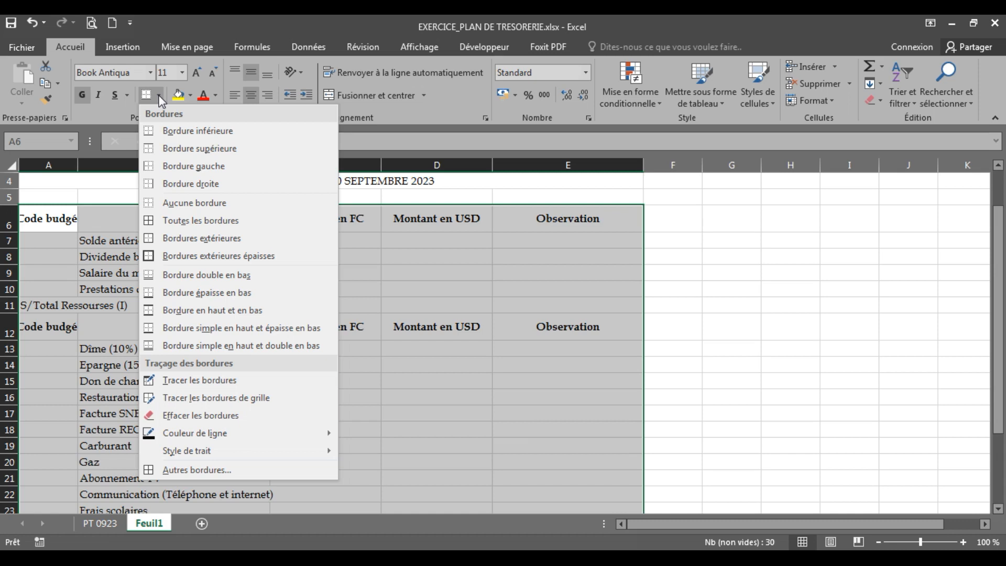
left_click(207, 221)
left_click(547, 410)
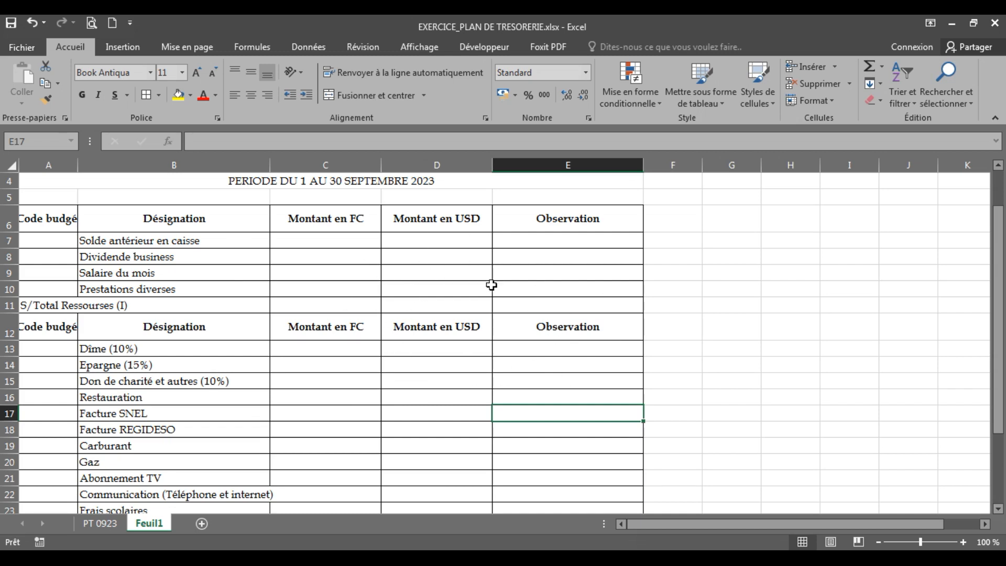
left_click(508, 256)
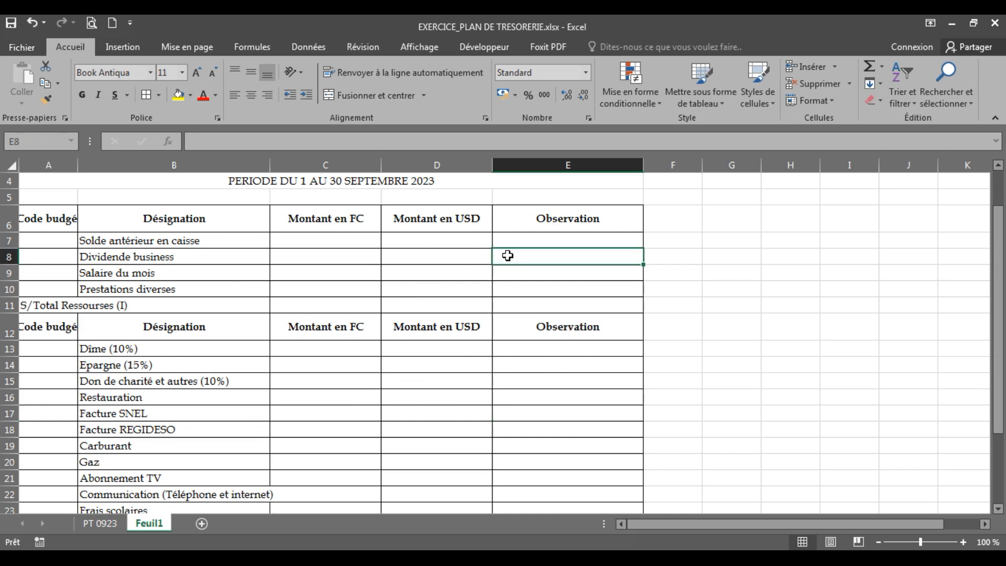
Undo the borders just applied to the table
left_click(45, 224)
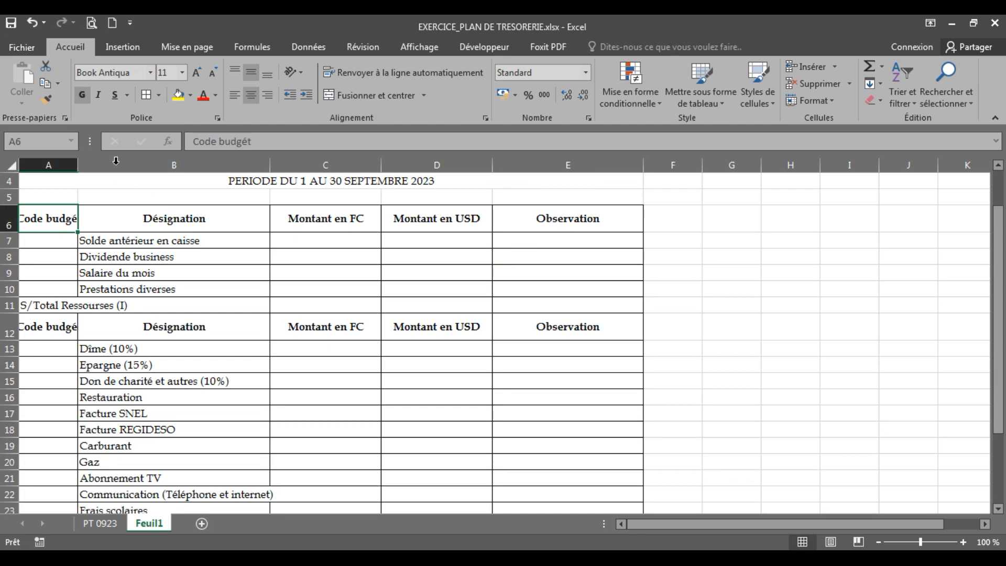
left_click(31, 25)
left_click(306, 347)
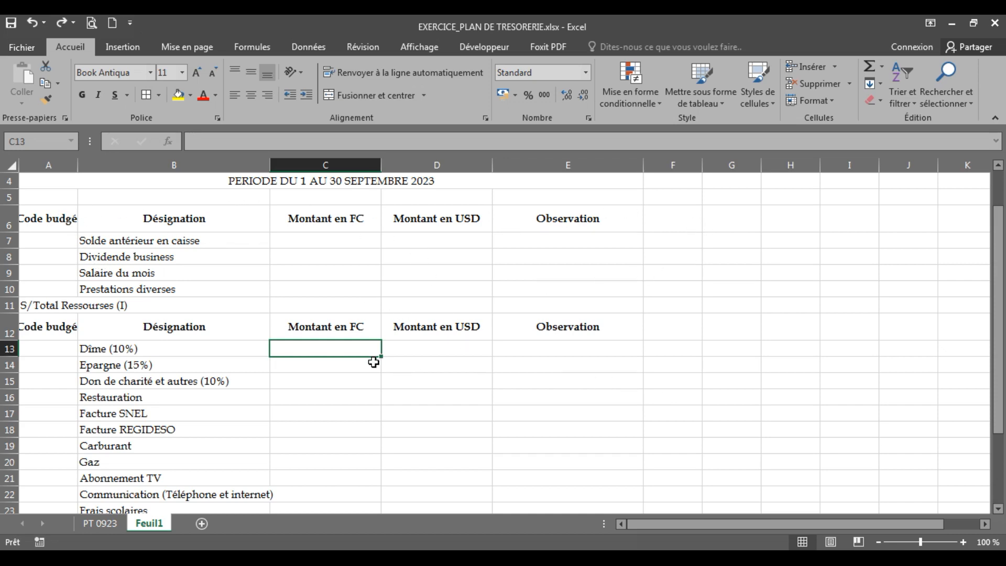
Hide the gridlines on the Feuil1 sheet
left_click_drag(999, 362, 998, 327)
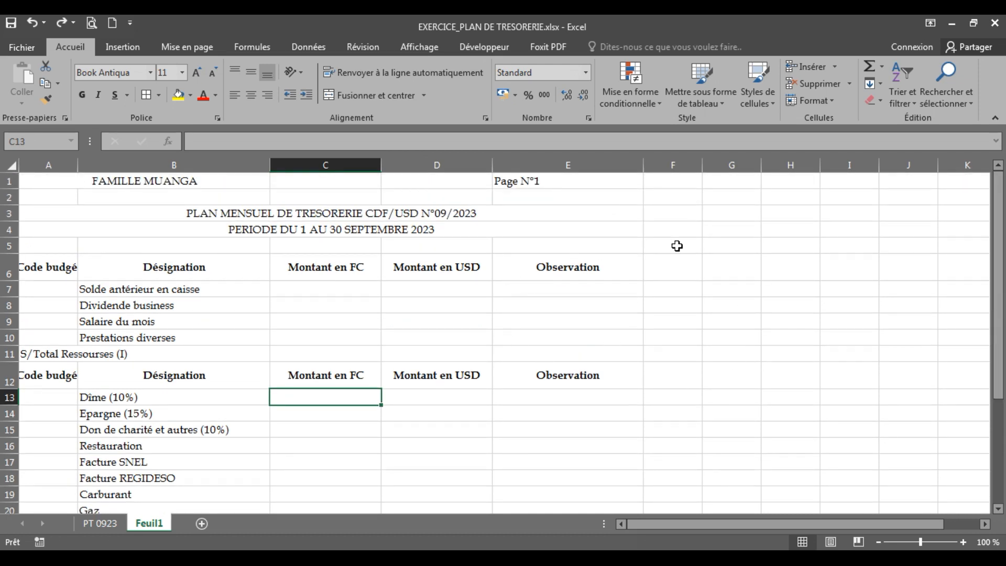
left_click(72, 273)
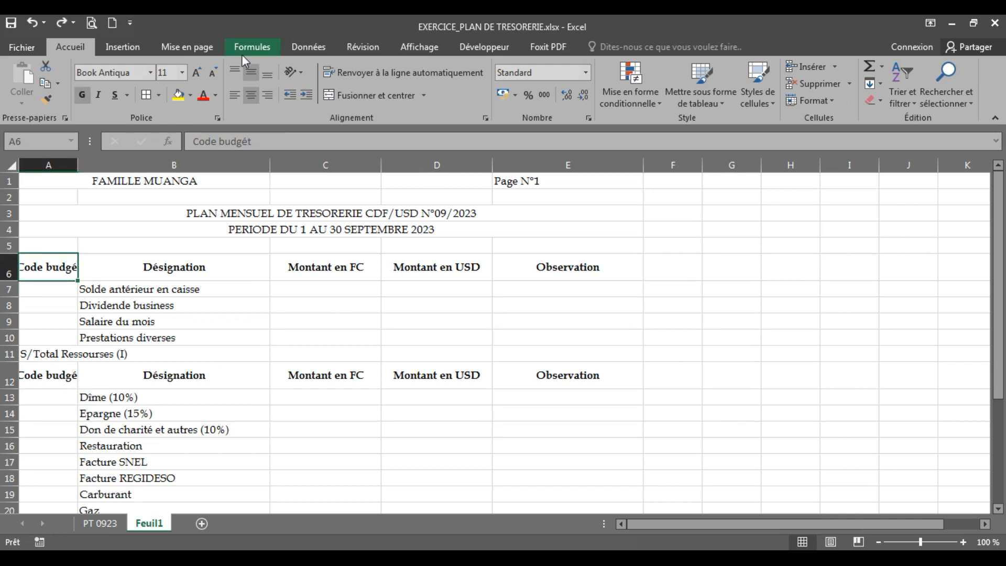
left_click(422, 49)
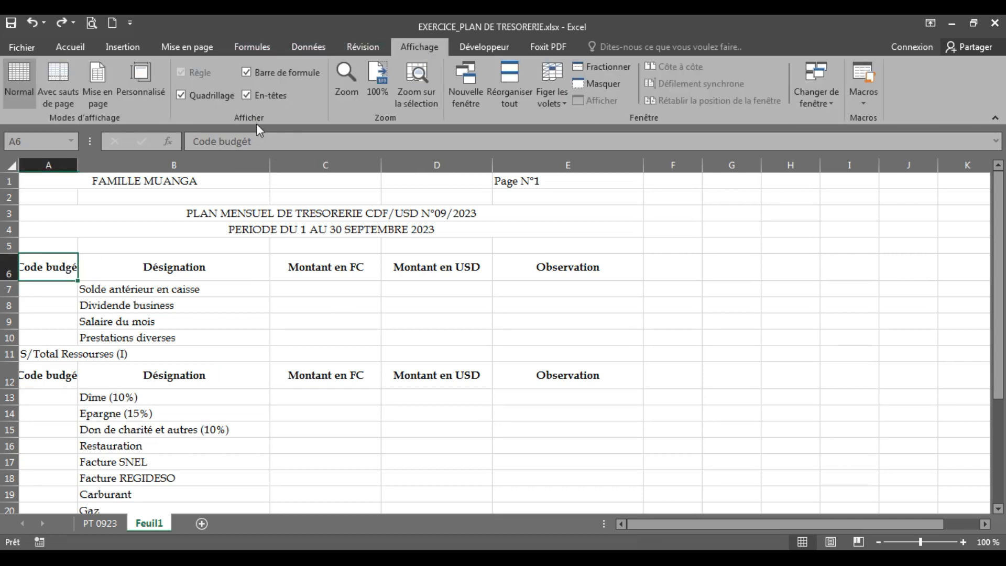
left_click(205, 96)
left_click(619, 426)
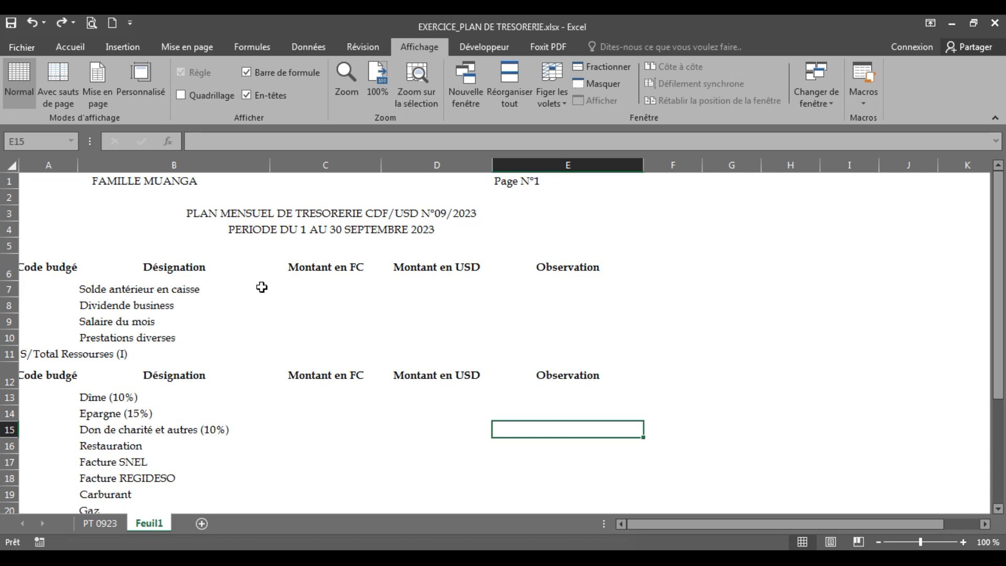
Apply all borders to the table range A6:E27, ending with the S/Total Emplois (II) row
left_click_drag(49, 270, 527, 477)
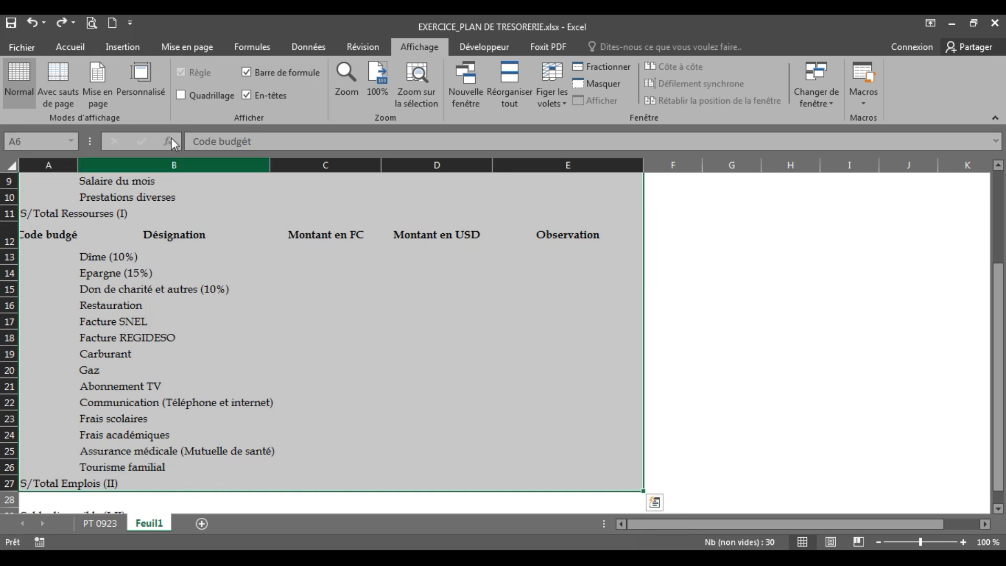
left_click(71, 48)
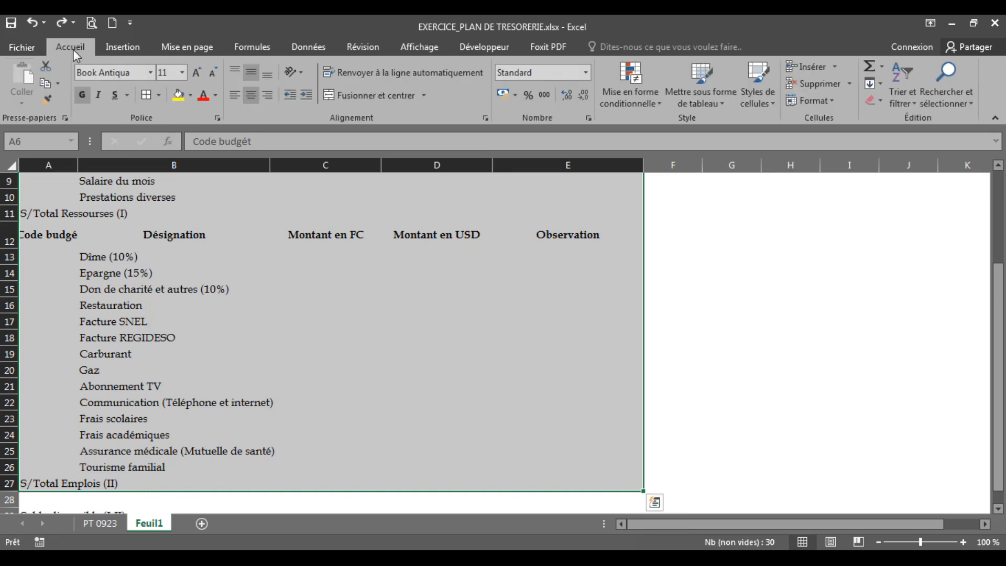
left_click(159, 96)
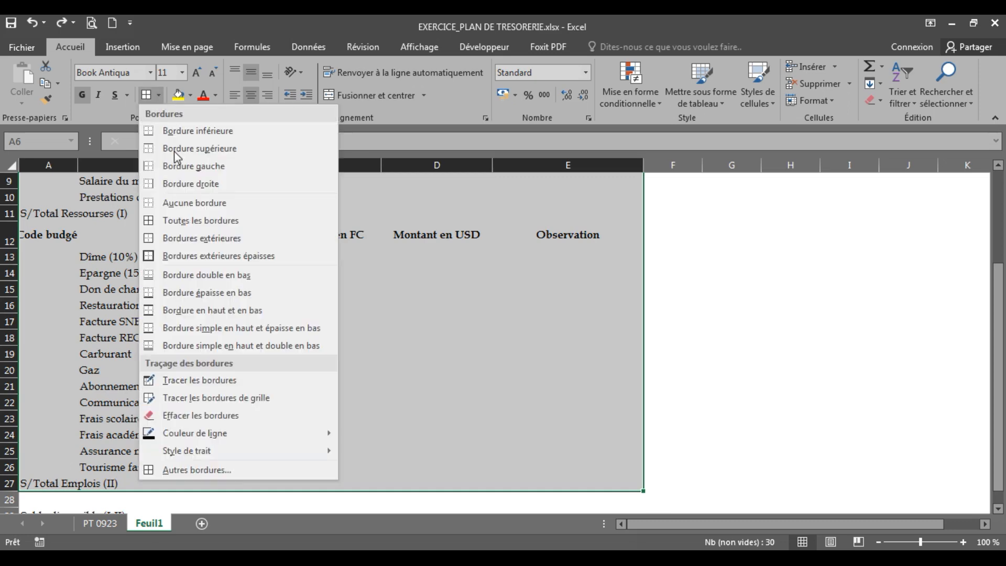
left_click(201, 221)
scroll(199, 218, "up", 3)
left_click(797, 300)
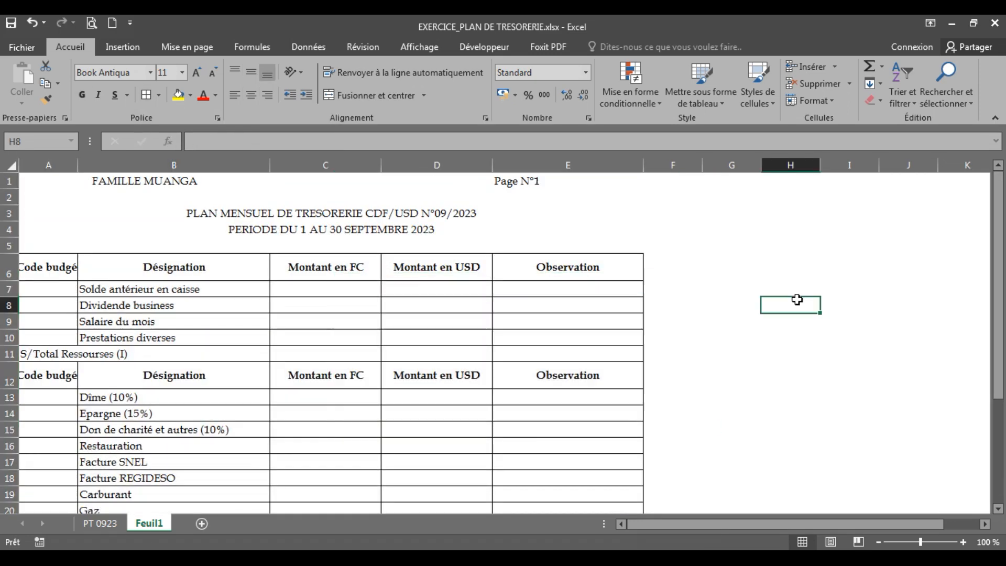
Apply all borders to the Solde disponible (I-II) row, cells A29 to E29
left_click_drag(1001, 273, 1001, 377)
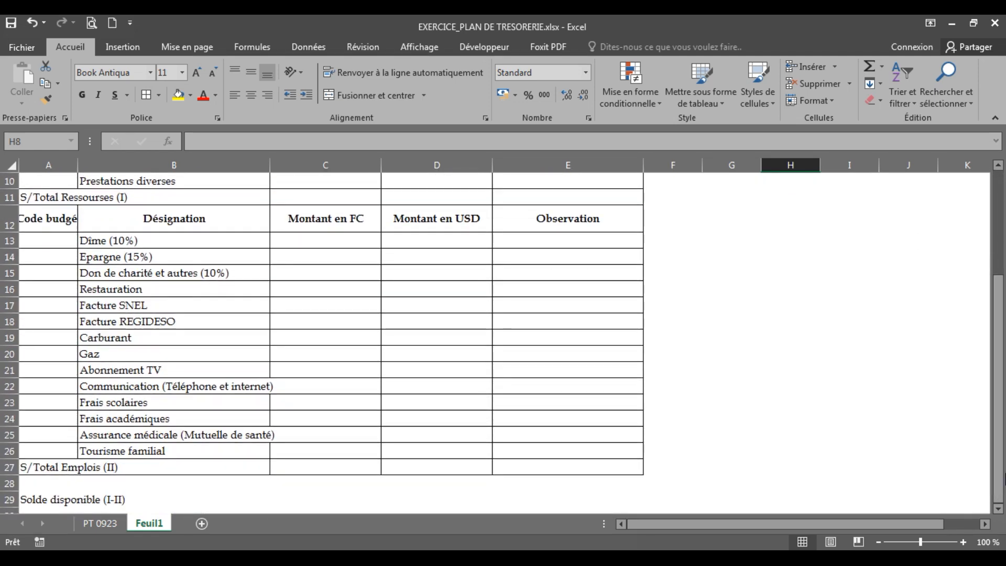
left_click(44, 500)
left_click_drag(44, 500, 602, 422)
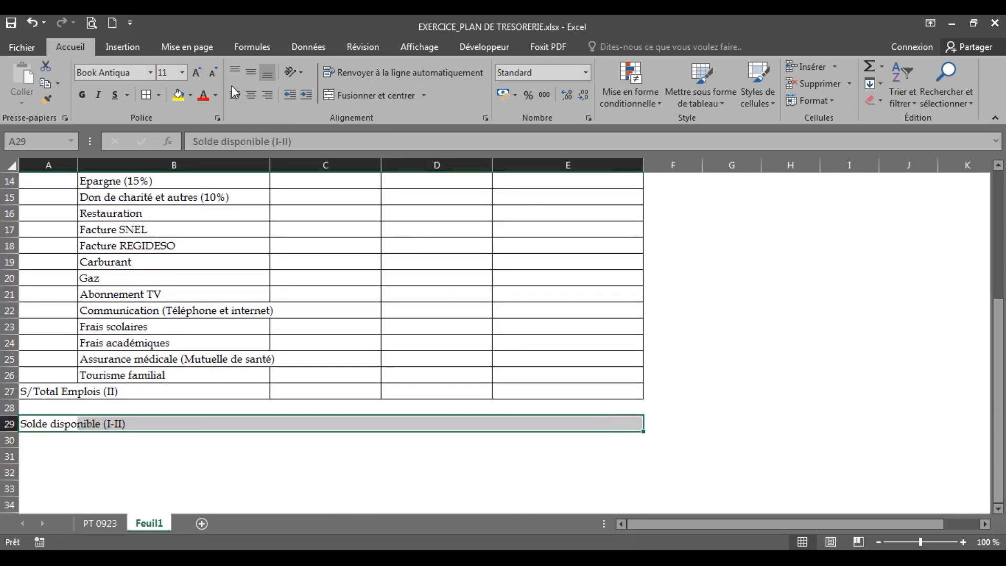
left_click(152, 93)
left_click(580, 355)
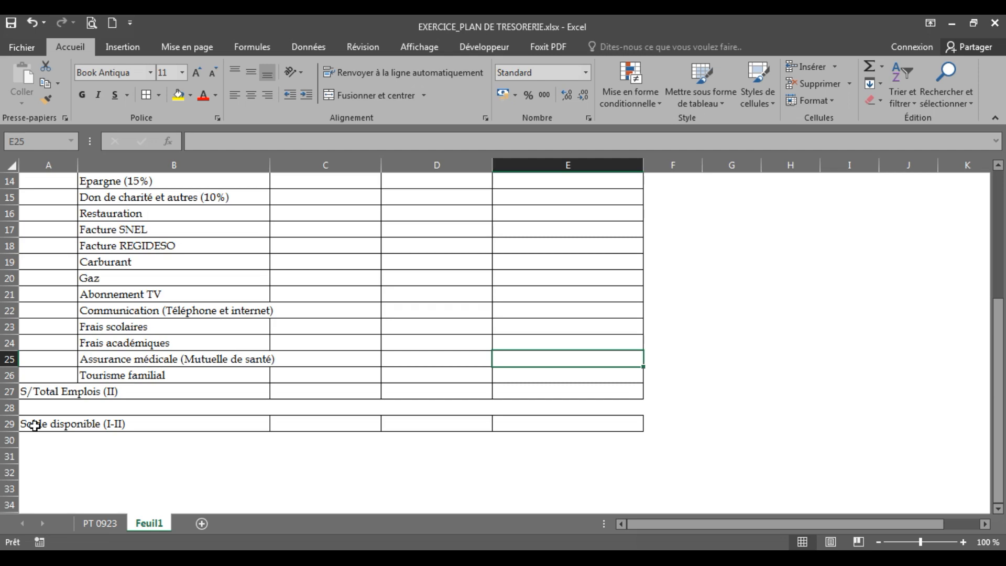
Merge and center the Solde disponible (I-II) label across cells A29 and B29
left_click(35, 425)
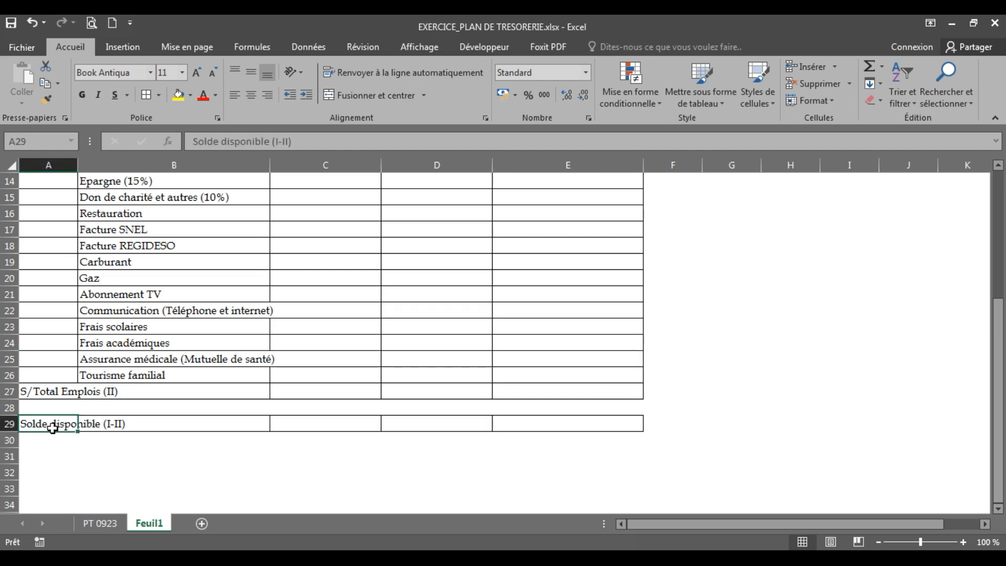
left_click(121, 427)
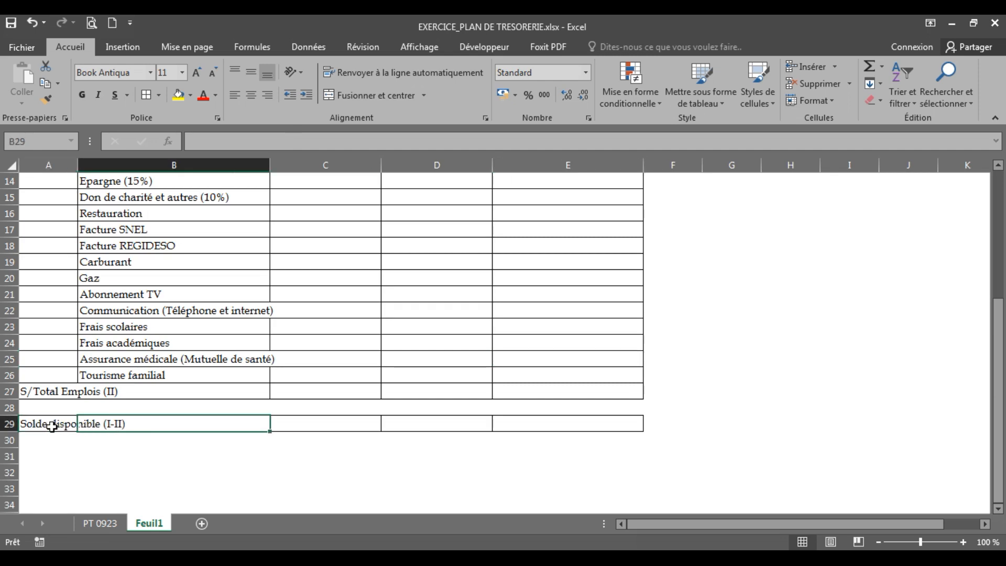
left_click_drag(43, 425, 136, 425)
left_click(376, 94)
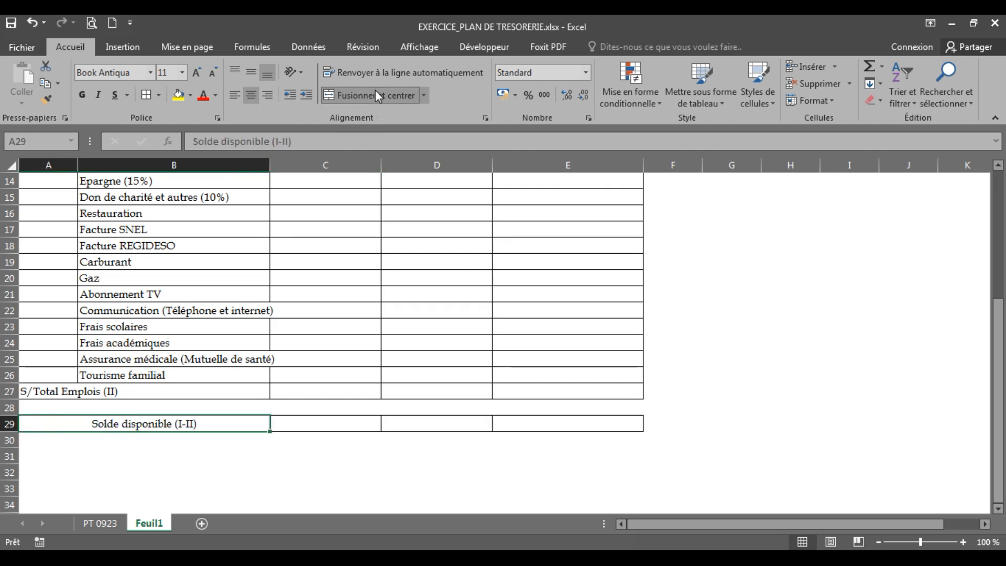
left_click(553, 383)
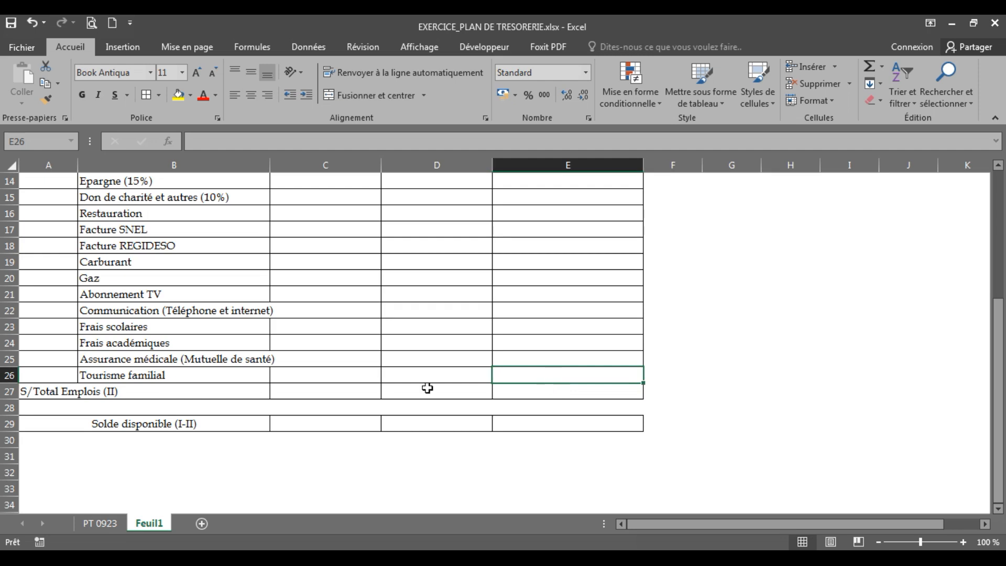
Merge and center the S/Total Emplois (II) label across cells A27 and B27
left_click(192, 390)
left_click(61, 392)
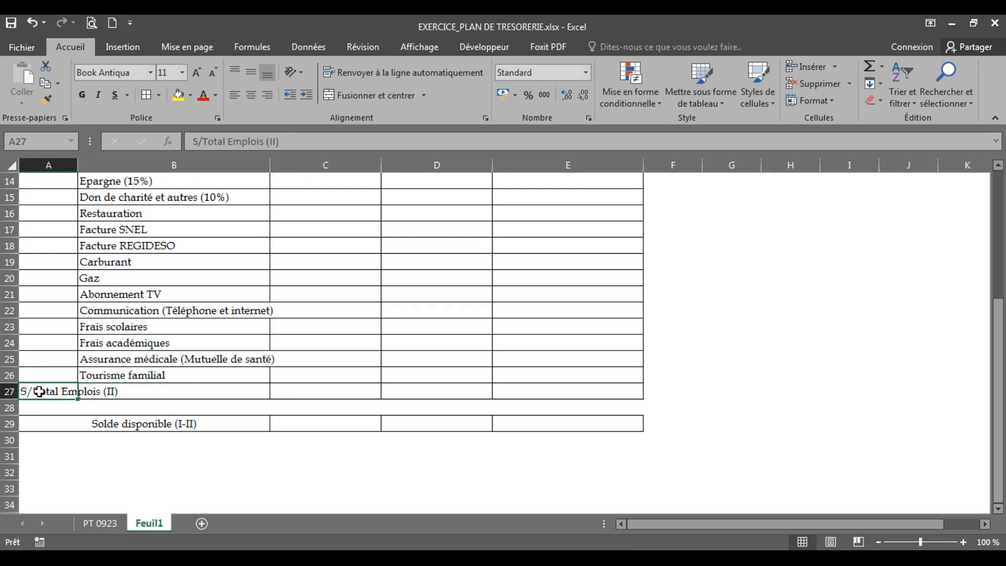
left_click_drag(39, 392, 106, 391)
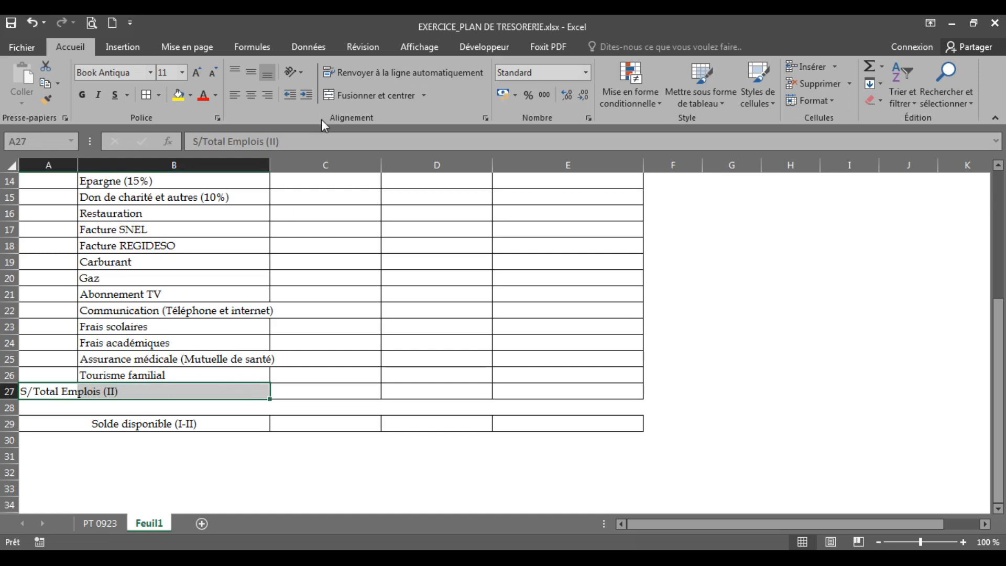
left_click(361, 96)
Align the merged S/Total Emplois (II) and Solde disponible (I-II) labels to the middle vertically
left_click(252, 69)
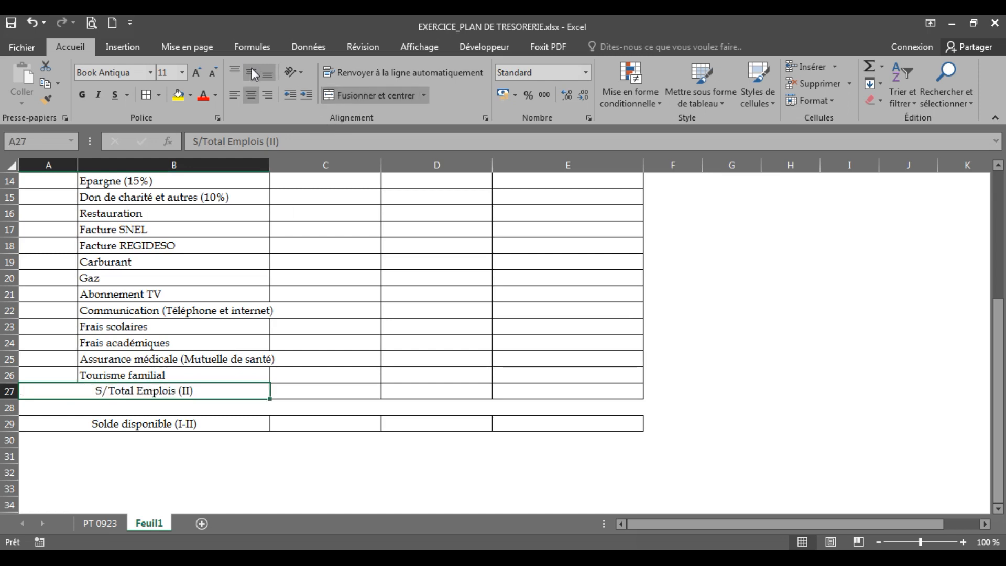
left_click(198, 423)
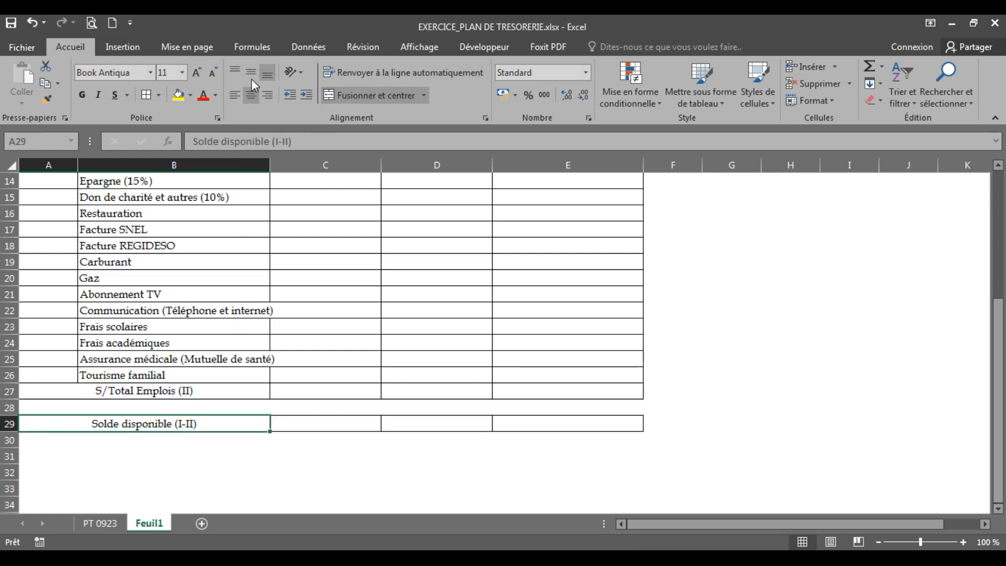
left_click(744, 357)
Merge and center the S/Total Ressourses (I) label across cells A11 and B11
left_click_drag(998, 419, 998, 328)
left_click_drag(46, 311, 162, 308)
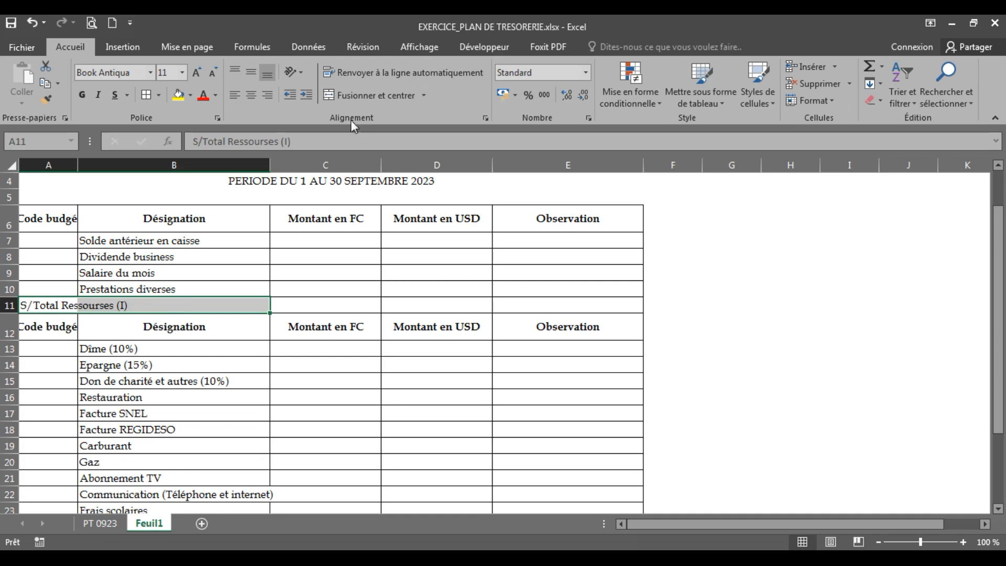
left_click(363, 96)
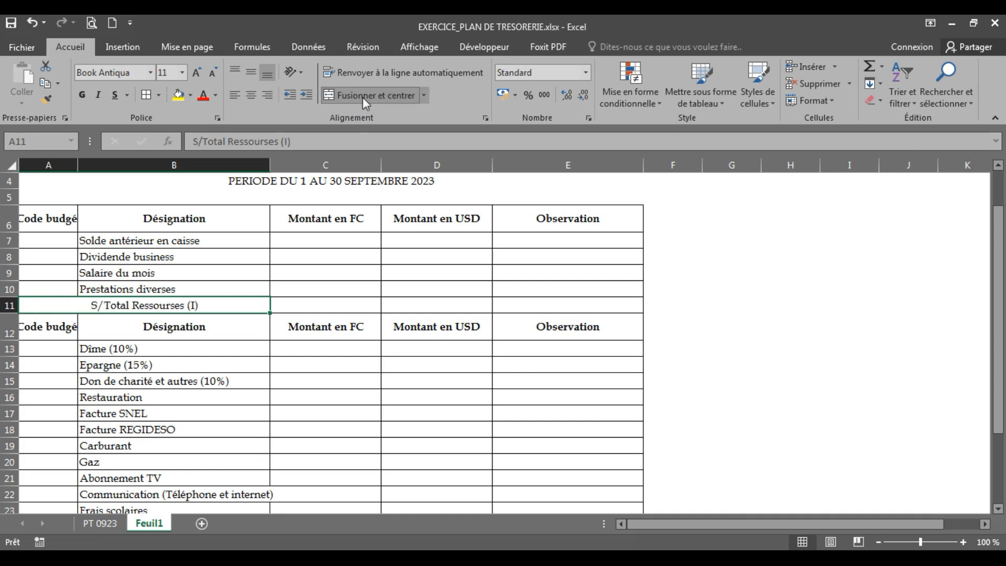
left_click(357, 320)
left_click_drag(999, 312, 1003, 425)
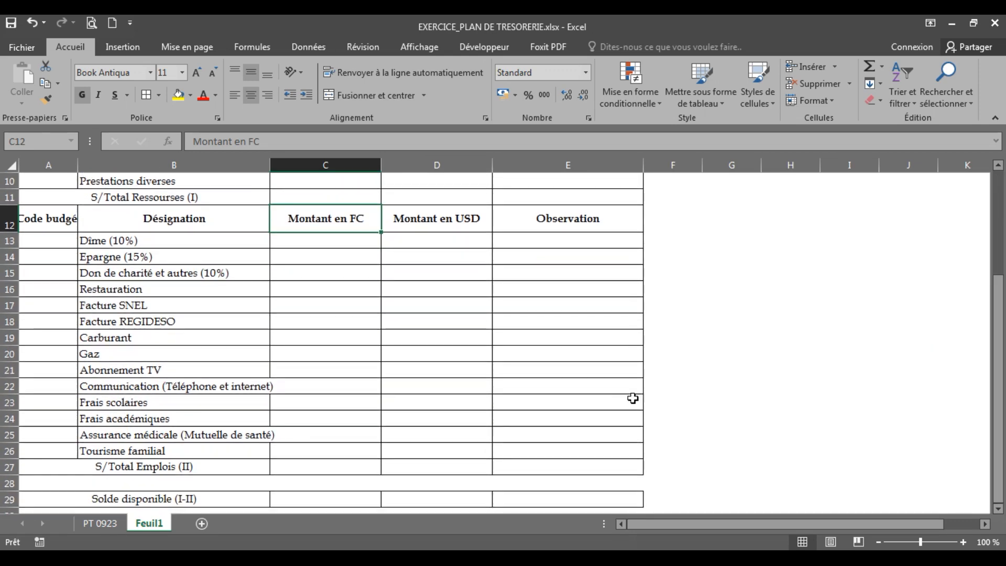
left_click(192, 388)
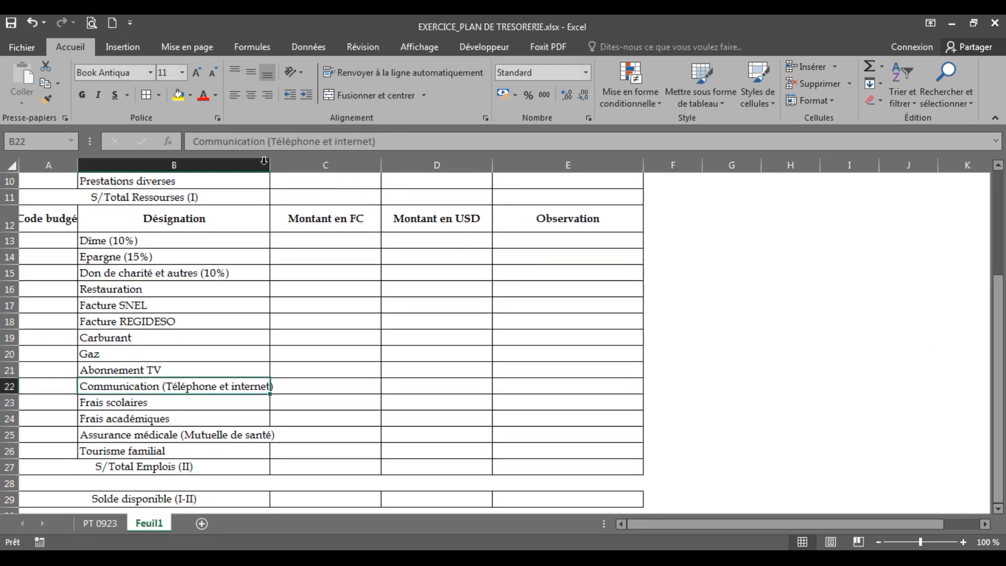
left_click(341, 417)
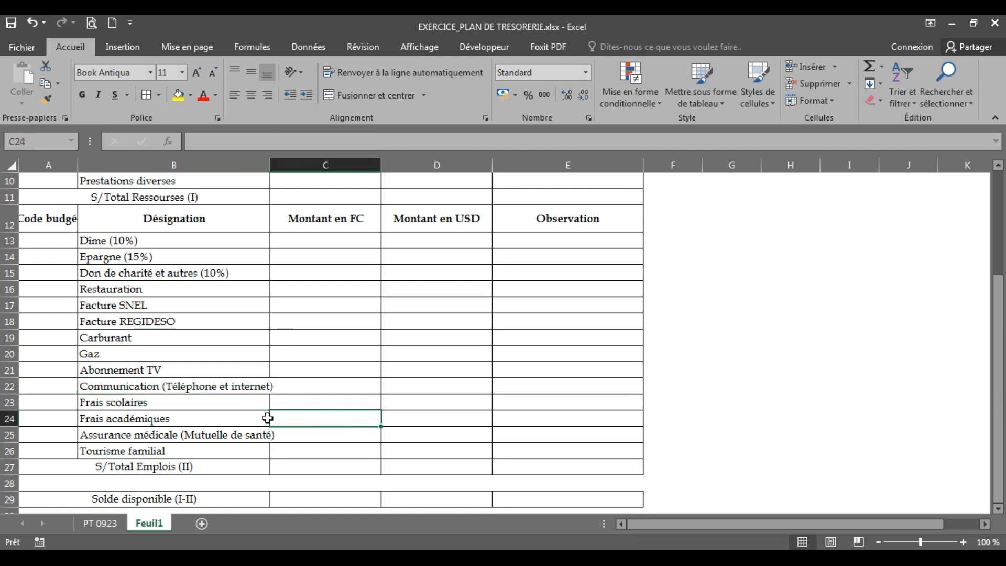
Widen column B on Feuil1 so the long Communication and Assurance médicale labels fit inside their cells
left_click(199, 390)
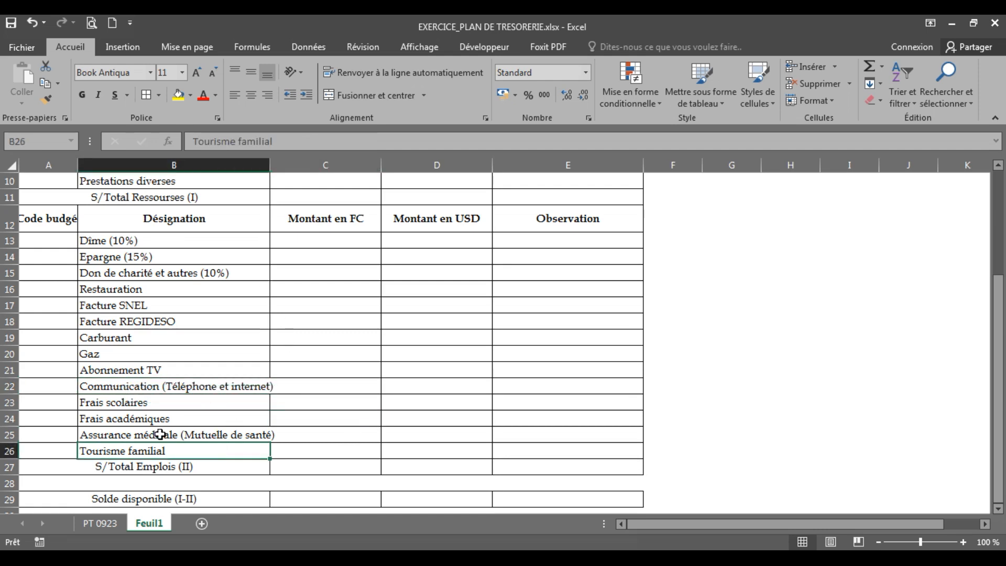
left_click(231, 438)
left_click(322, 433)
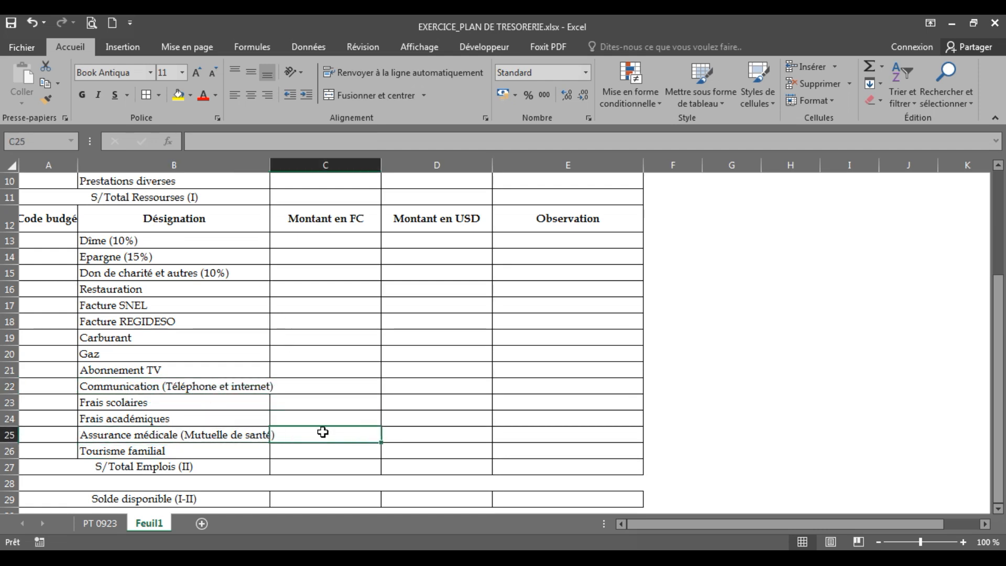
left_click(205, 351)
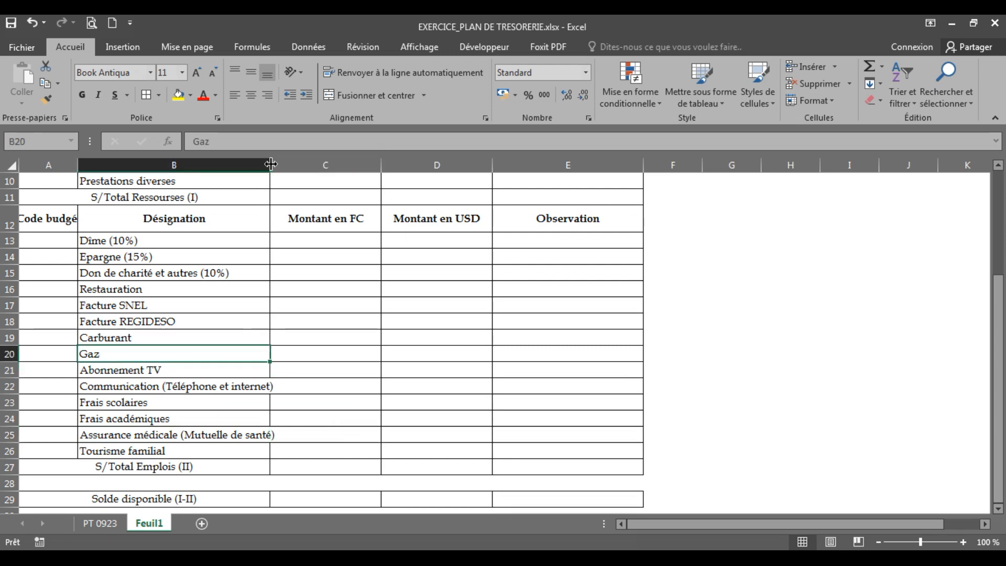
left_click_drag(269, 166, 282, 167)
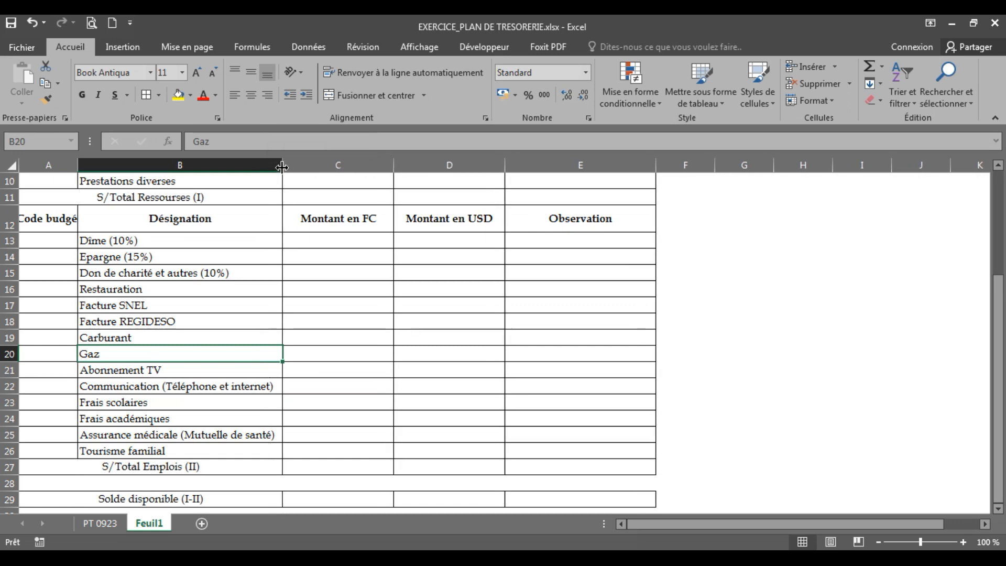
left_click(454, 352)
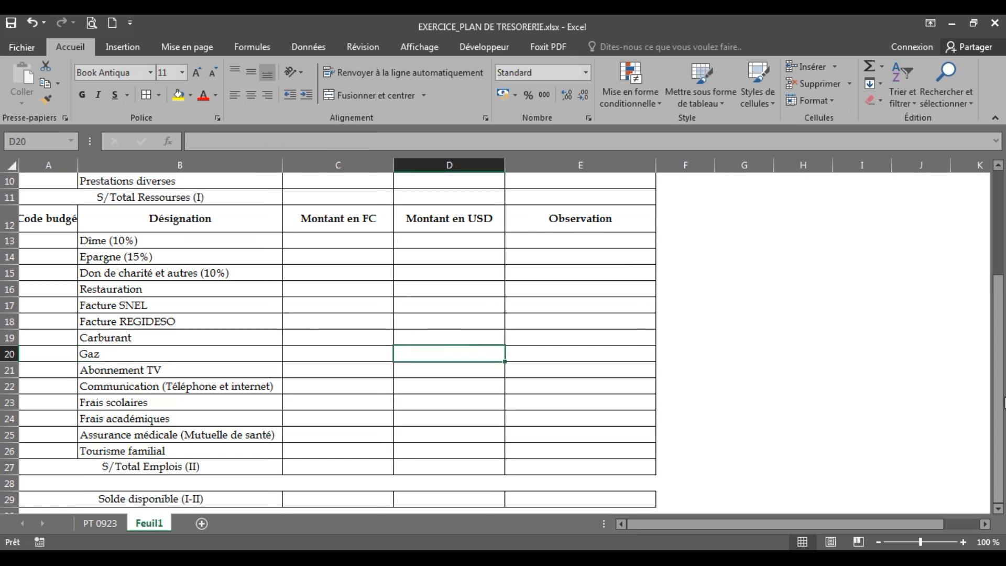
Examine the fill colours of the family name and plan title cells on the PT 0923 sheet, and return to Feuil1
scroll(449, 323, "up", 3)
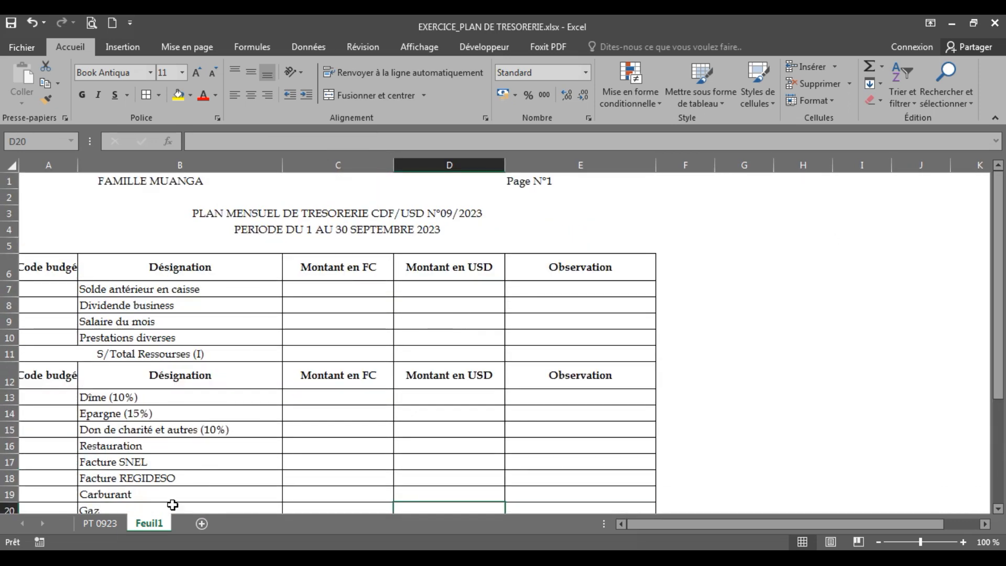
left_click(100, 524)
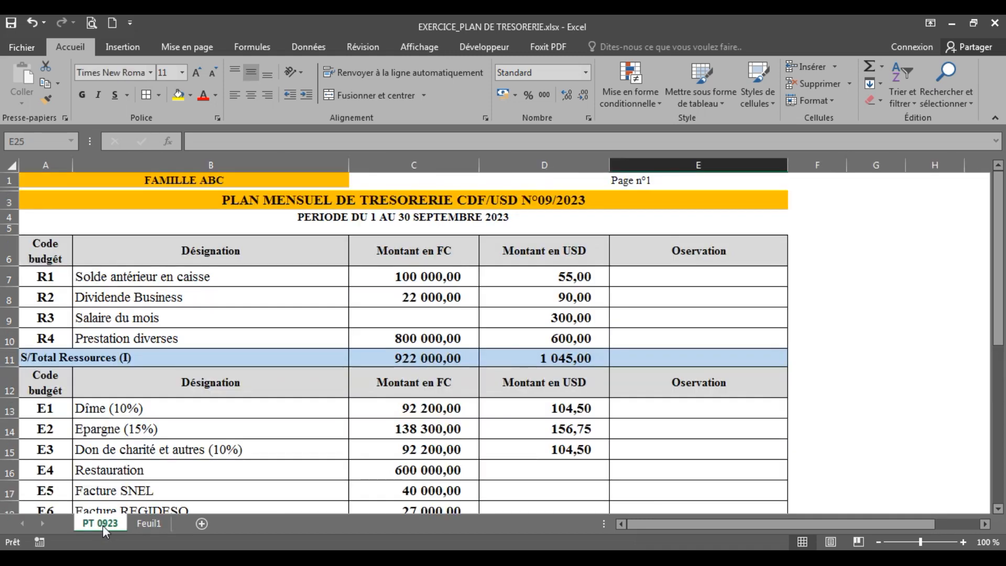
left_click(163, 186)
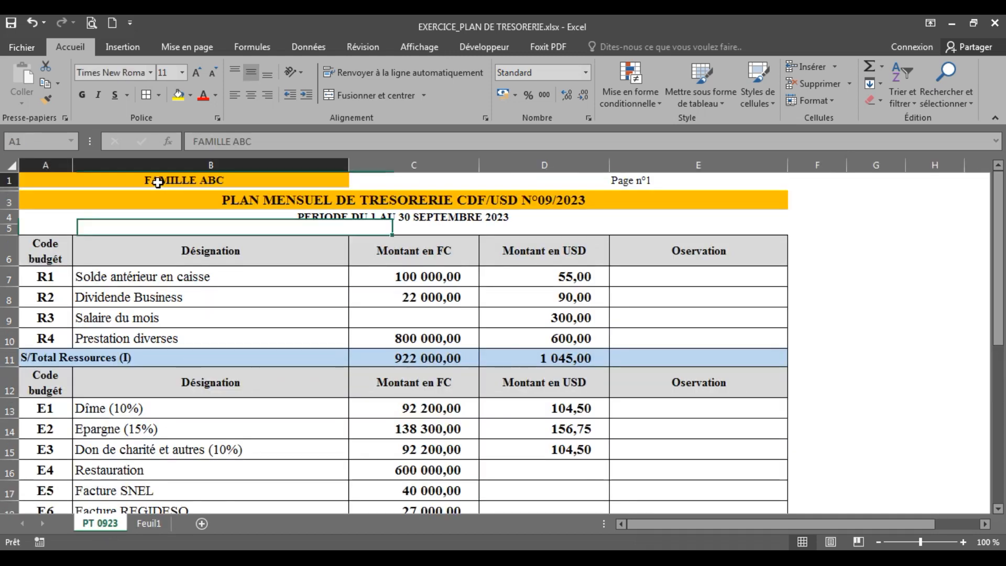
left_click(294, 206)
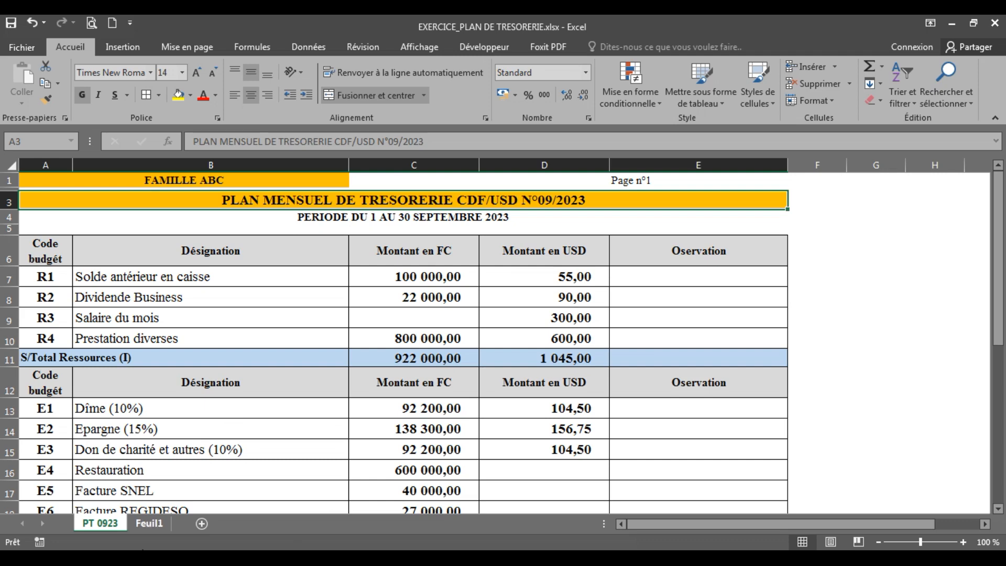
left_click(147, 526)
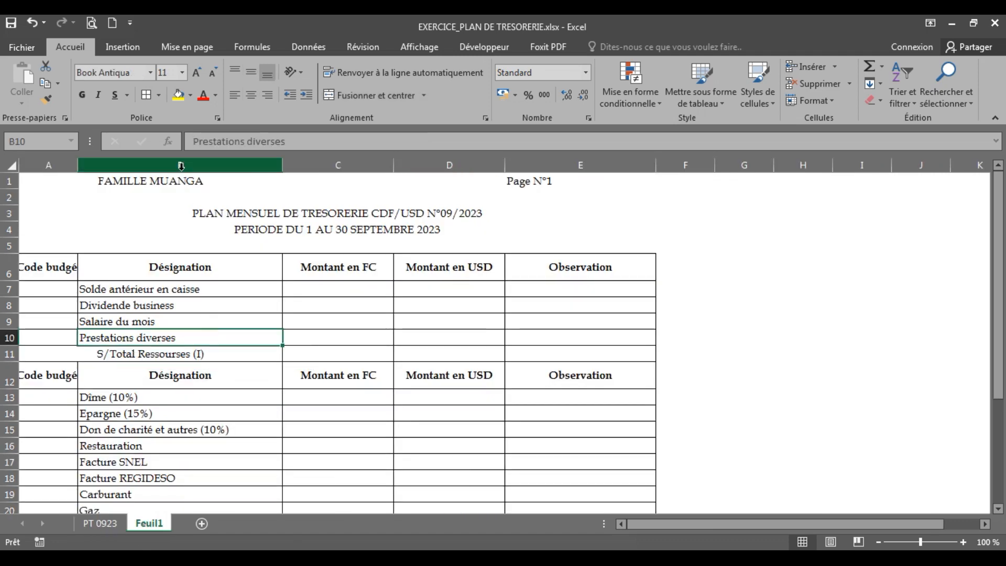
Fill the merged family name cell A1 and the merged plan title in row 3 with the standard Orange colour
left_click(175, 183)
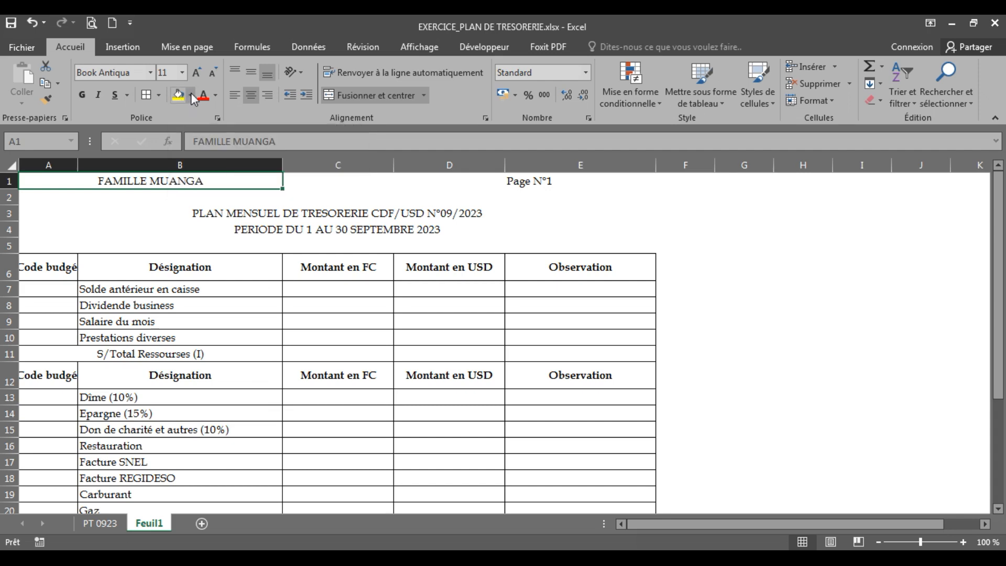
left_click(192, 95)
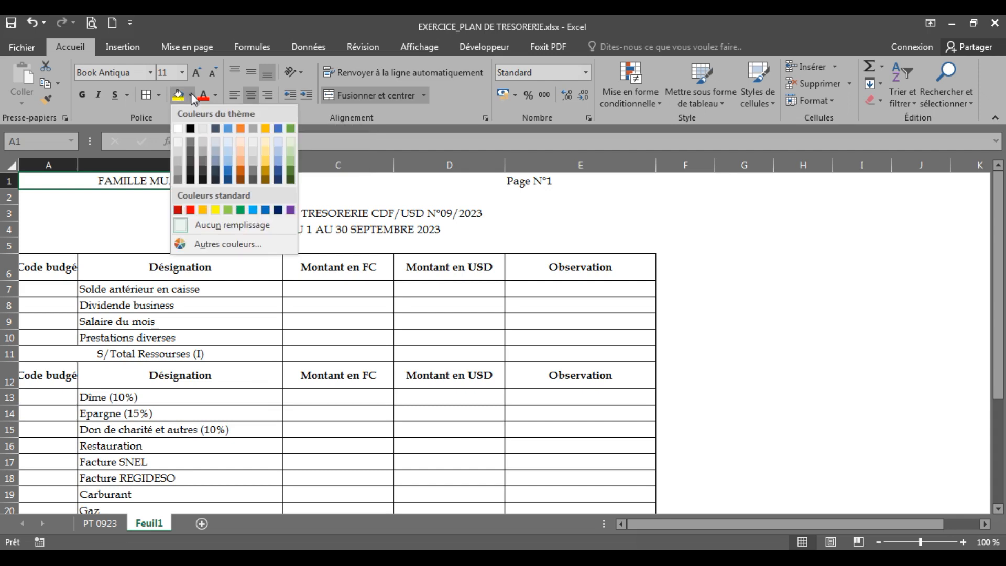
left_click(205, 209)
left_click(322, 368)
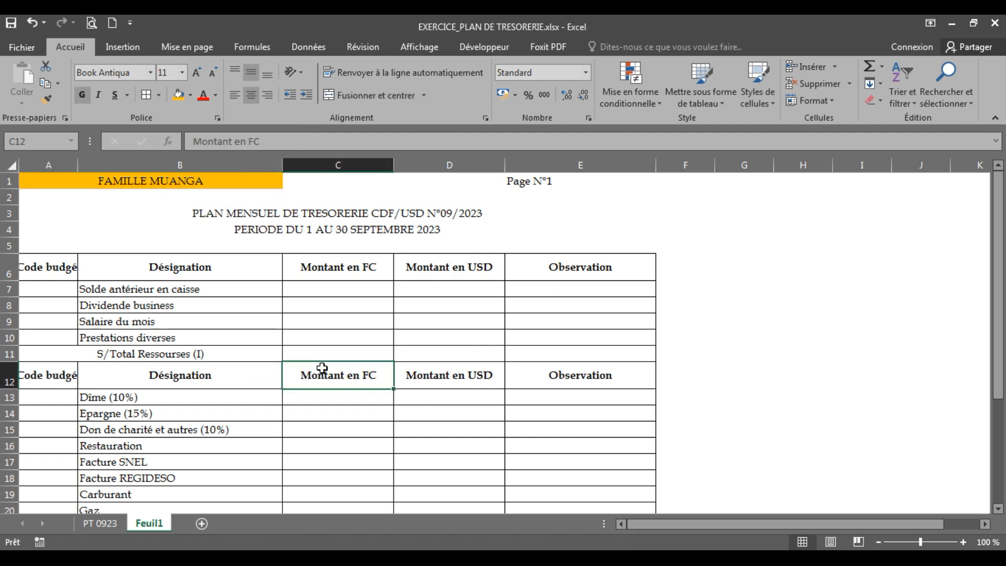
left_click(259, 213)
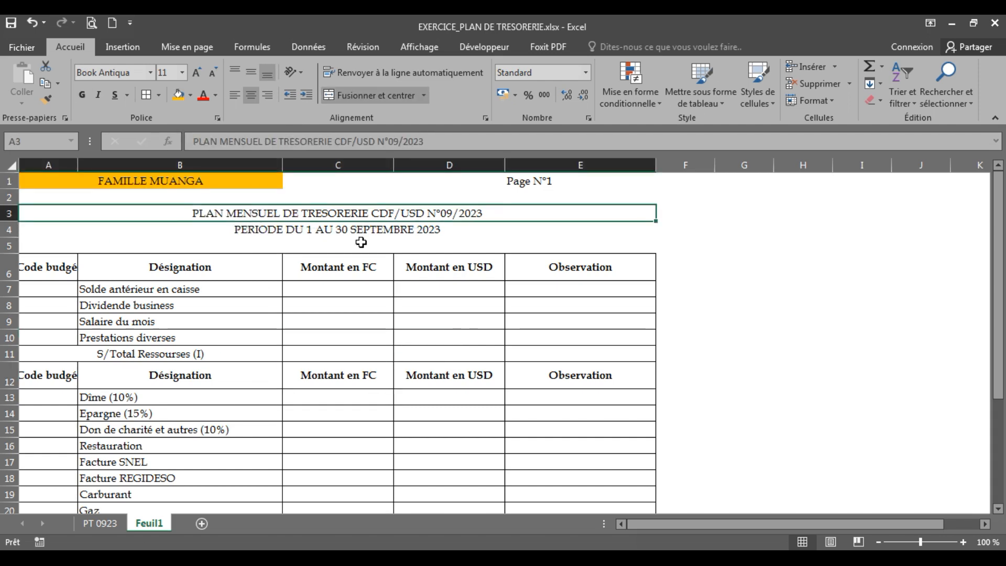
left_click(178, 97)
left_click(377, 372)
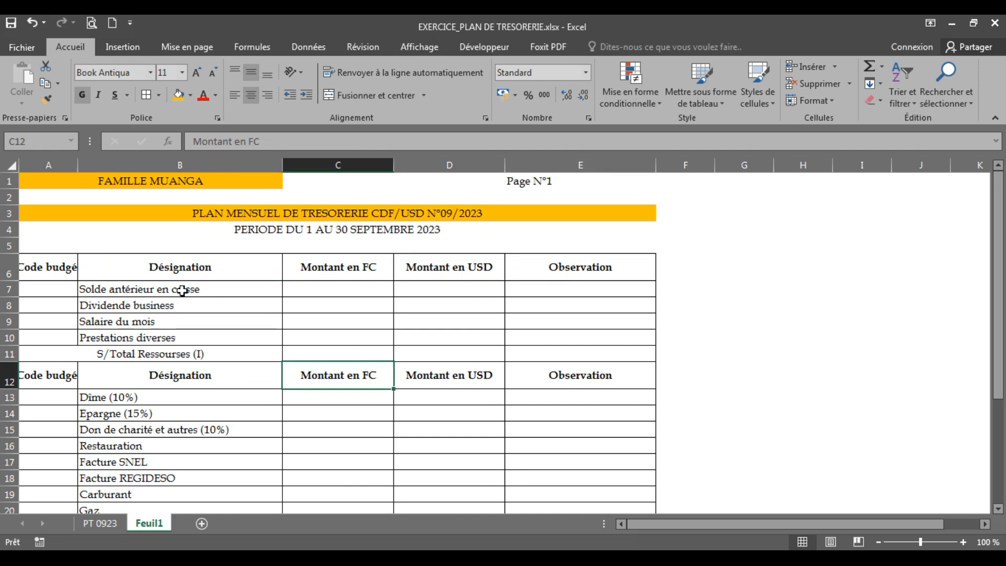
Fill the two table heading rows, A6:E6 and A12:E12, with a light gray theme colour
mouse_move(40, 270)
left_mouse_down()
mouse_move(288, 294)
mouse_move(588, 272)
left_mouse_up()
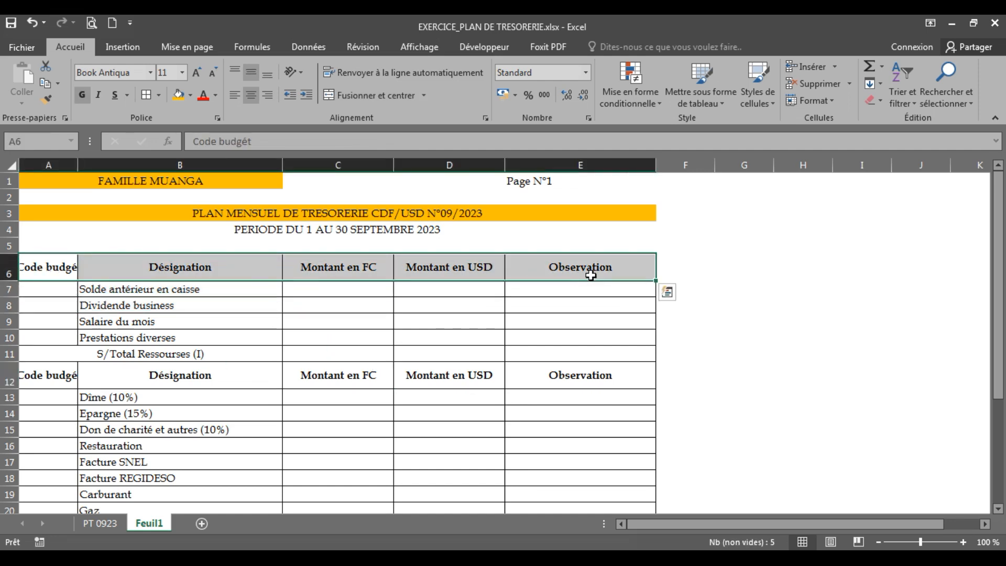
left_click(190, 97)
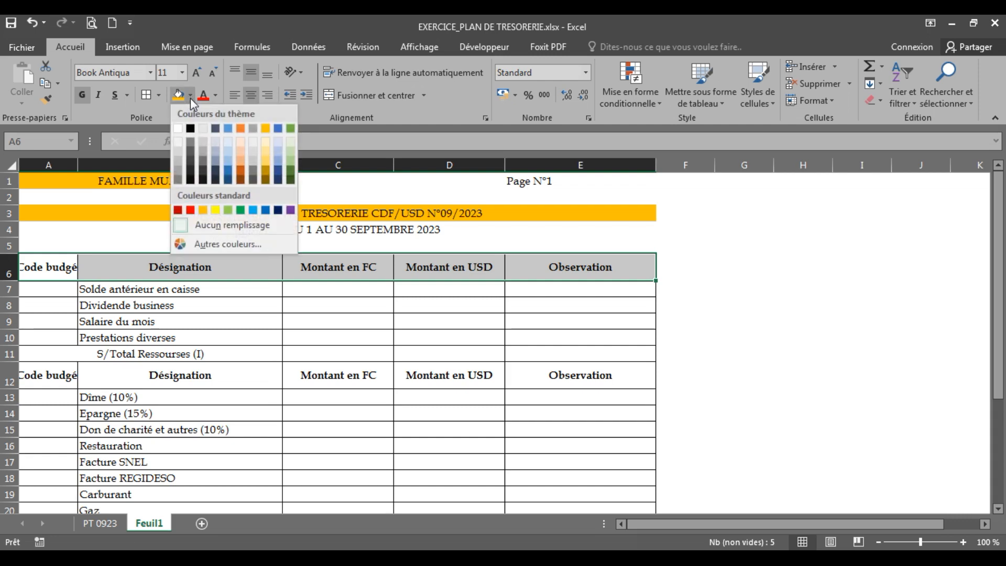
left_click(204, 143)
left_click(350, 385)
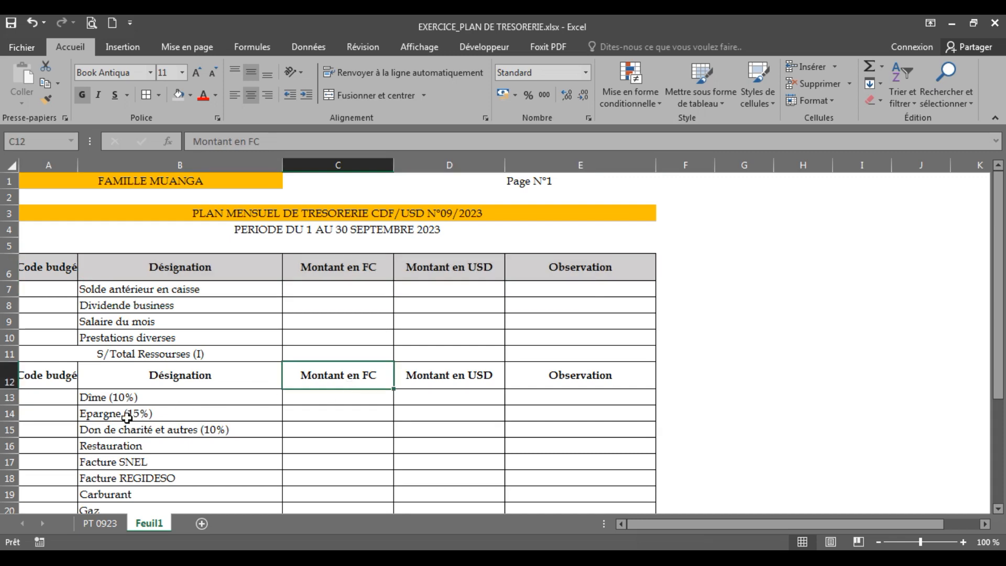
left_click_drag(53, 381, 612, 363)
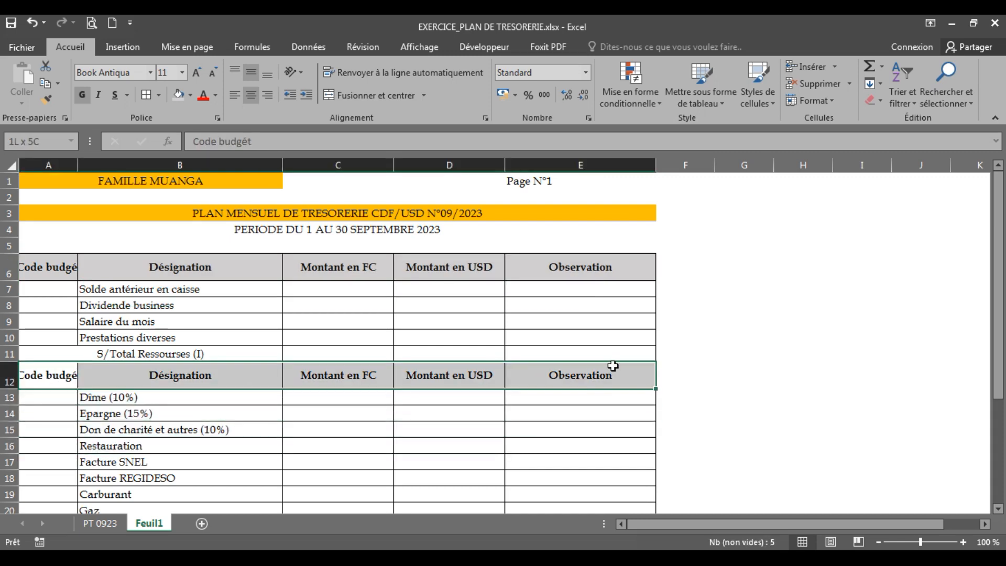
left_click(179, 95)
left_click(770, 401)
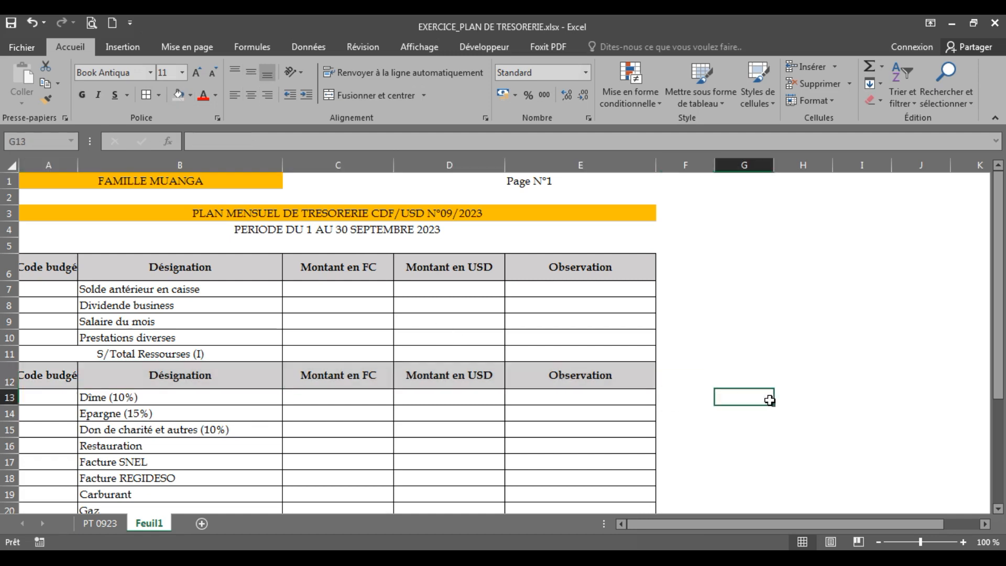
Fill the S/Total Ressourses (I) row from A11 to E11 with standard yellow and make it bold
left_click_drag(38, 355, 607, 350)
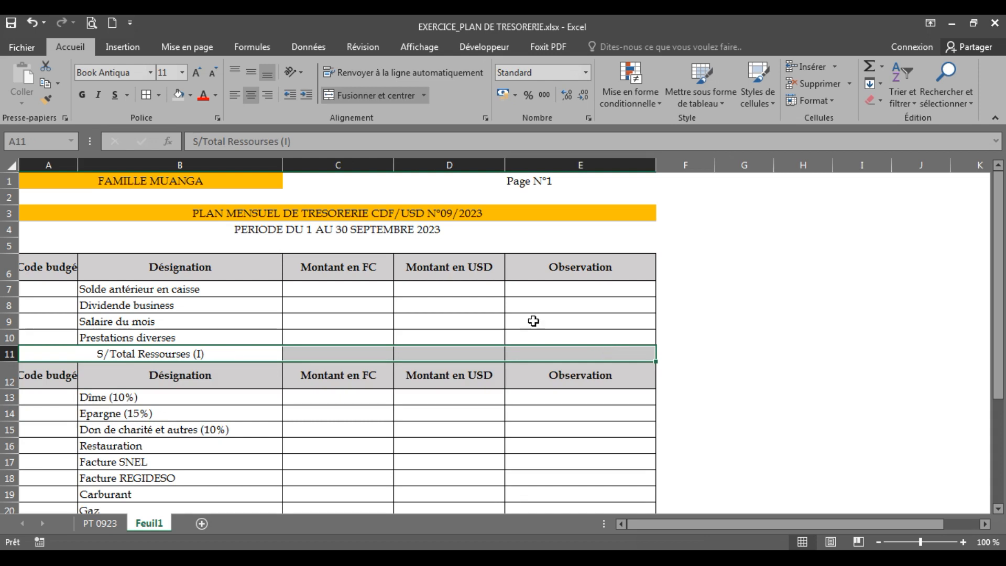
left_click(191, 97)
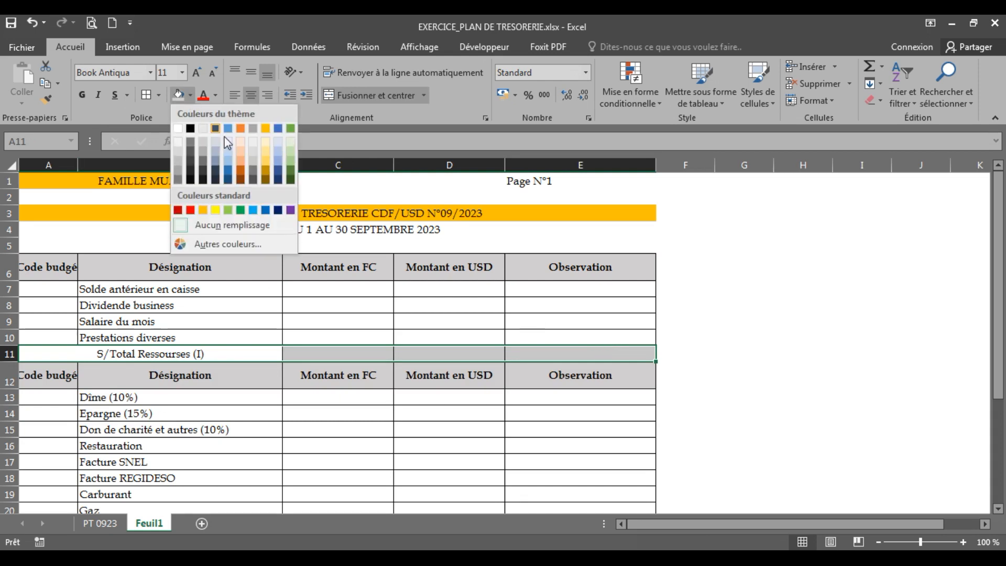
left_click(213, 211)
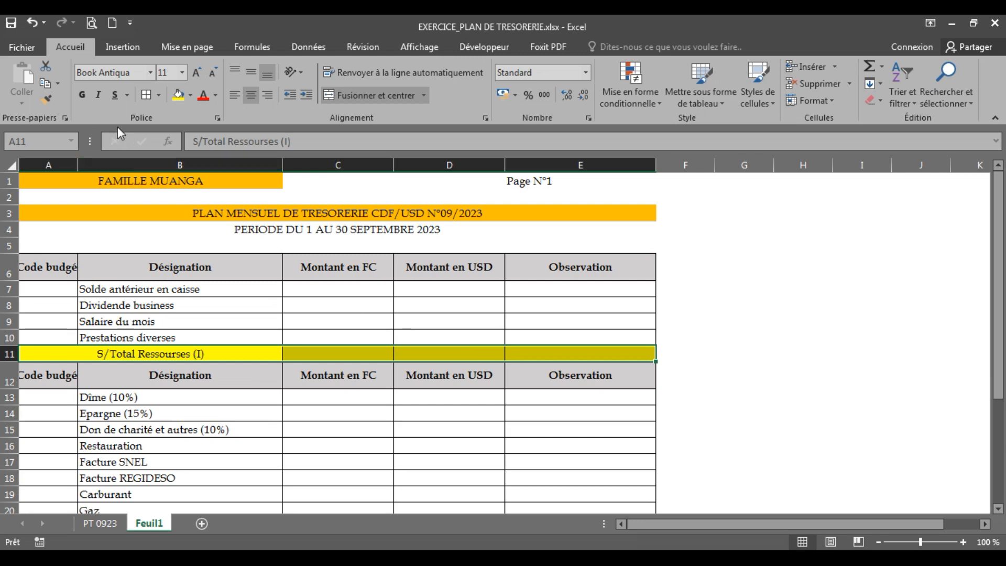
left_click(81, 96)
left_click(401, 426)
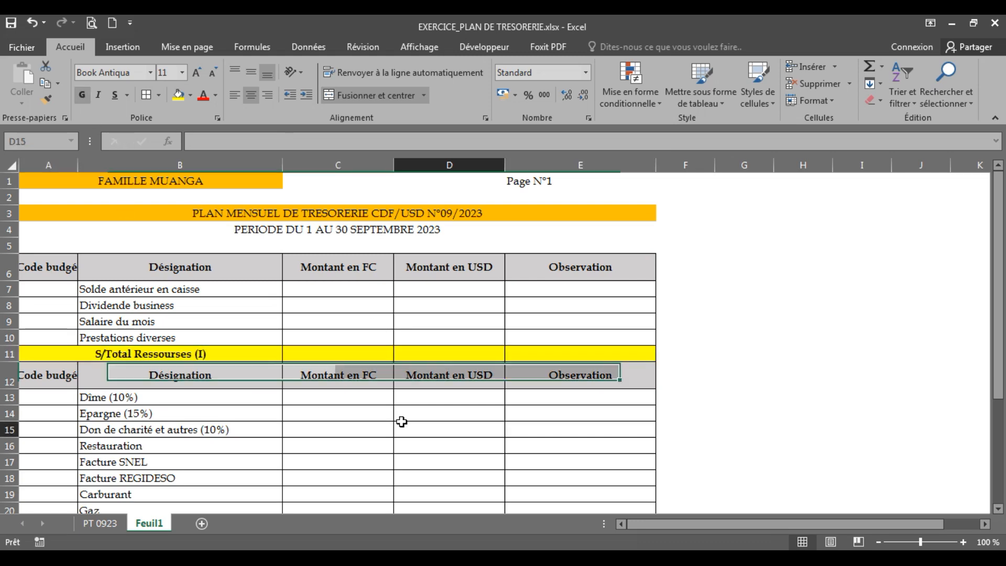
Fill the S/Total Emplois (II) row from A27 to E27 with the same yellow and make it bold
scroll(891, 362, "down", 3)
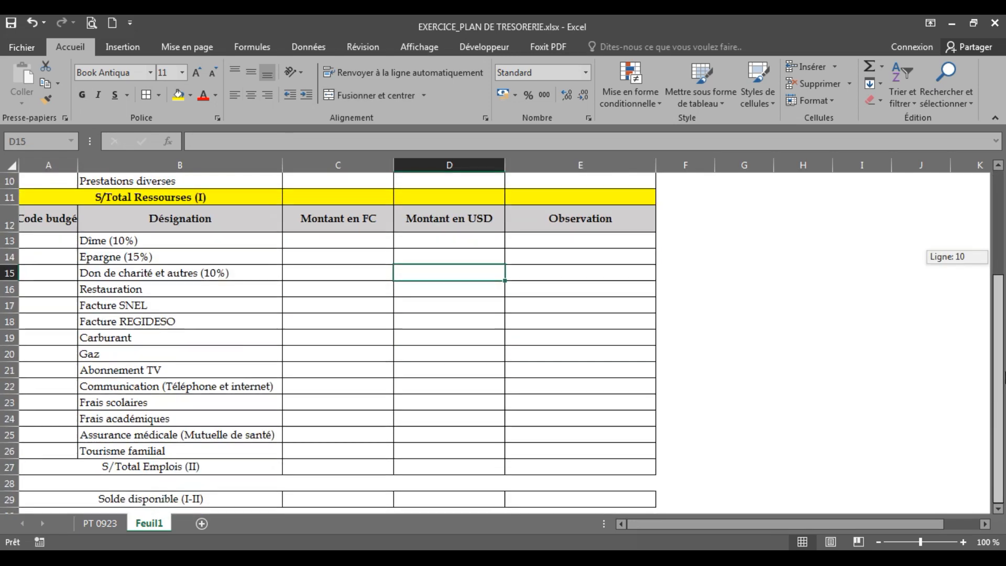
left_click_drag(210, 469, 567, 469)
left_click(367, 95)
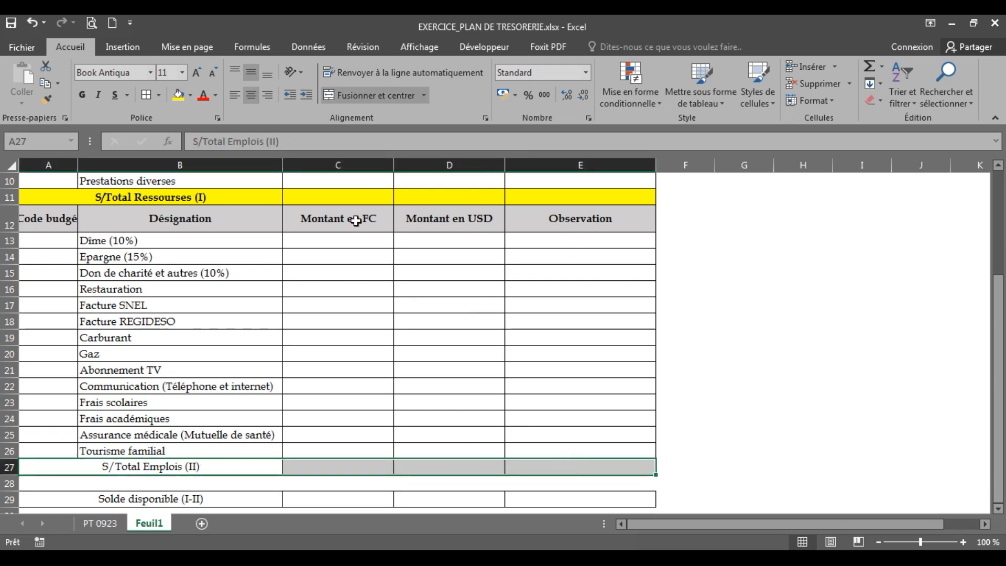
left_click(177, 97)
left_click(82, 95)
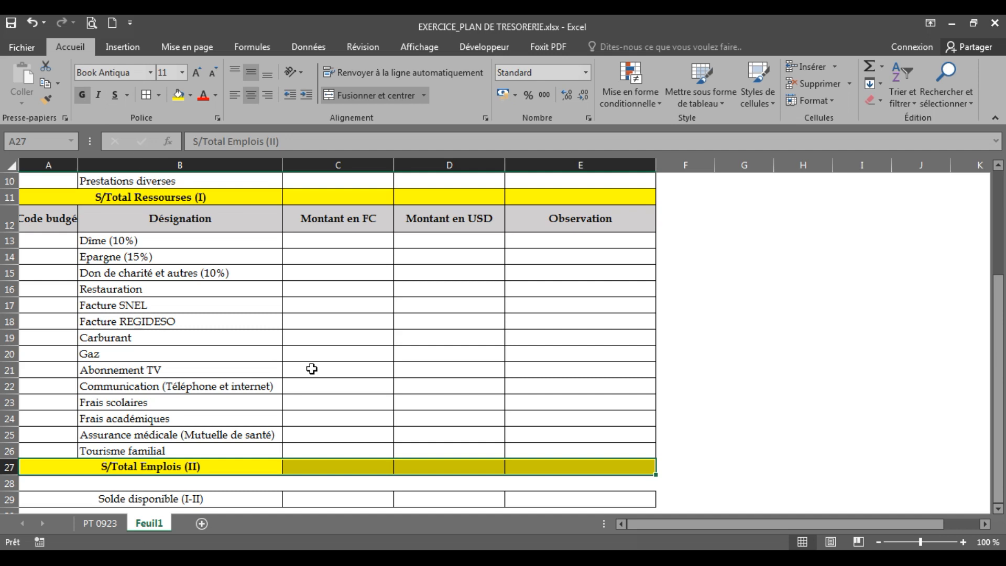
left_click(316, 372)
Fill the Solde disponible (I-II) row from A29 to E29 with Bleu, Accentuation5, plus clair 40 % and make it bold
left_click(245, 501)
left_click_drag(244, 501, 554, 500)
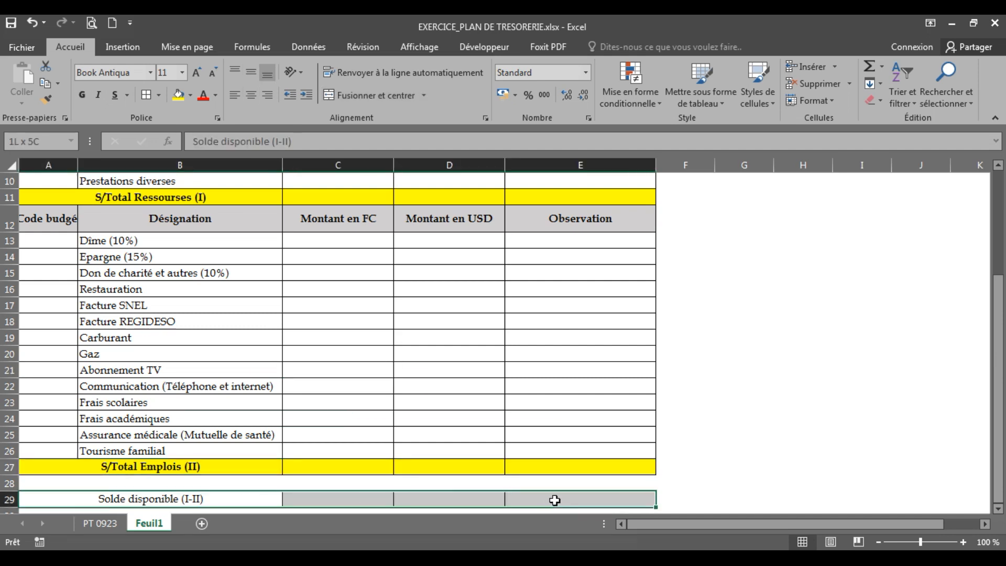
left_click(191, 97)
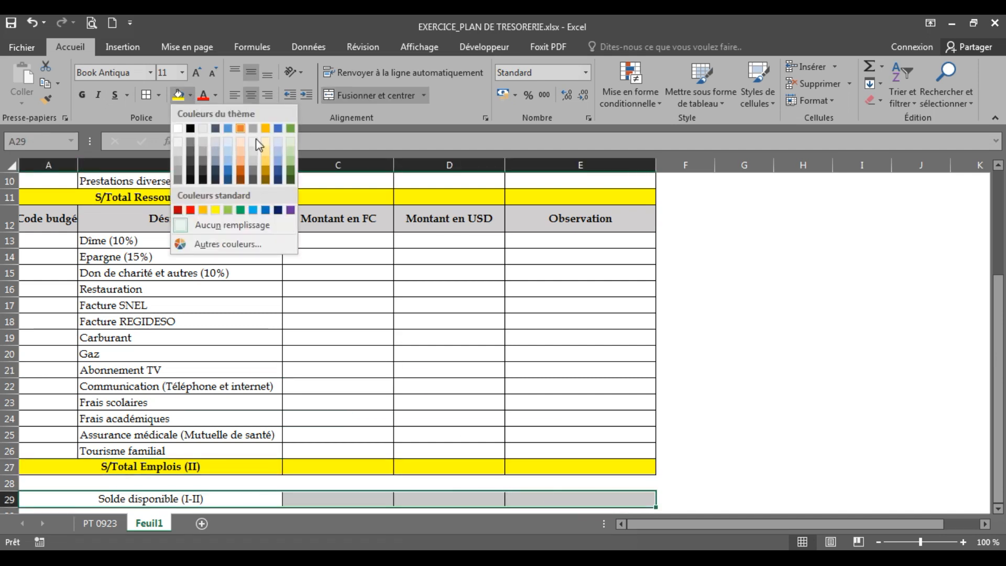
left_click(278, 160)
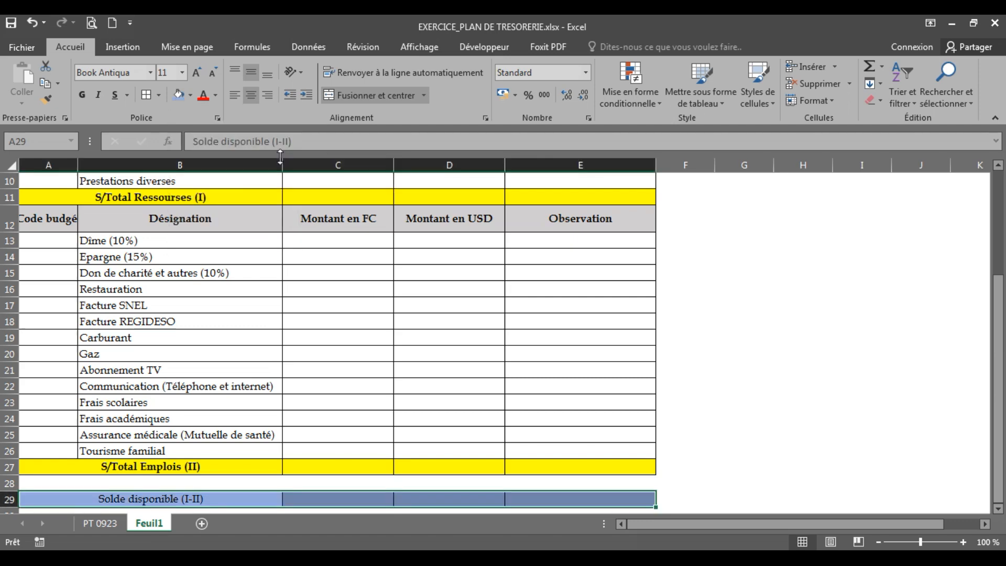
left_click(84, 96)
left_click(360, 354)
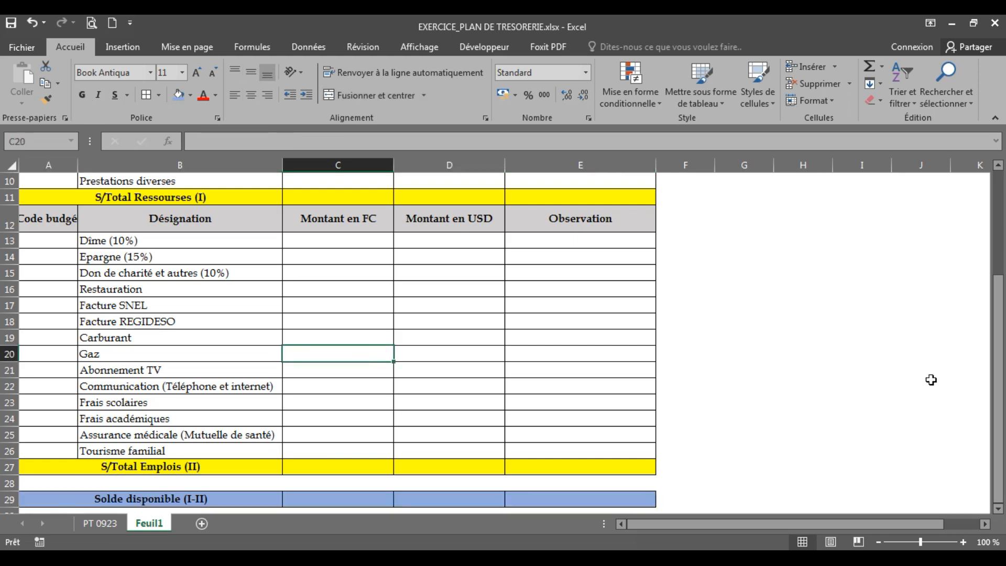
Try widening column A to fit the Code budgét heading, and undo the width change
left_click_drag(999, 427, 1004, 325)
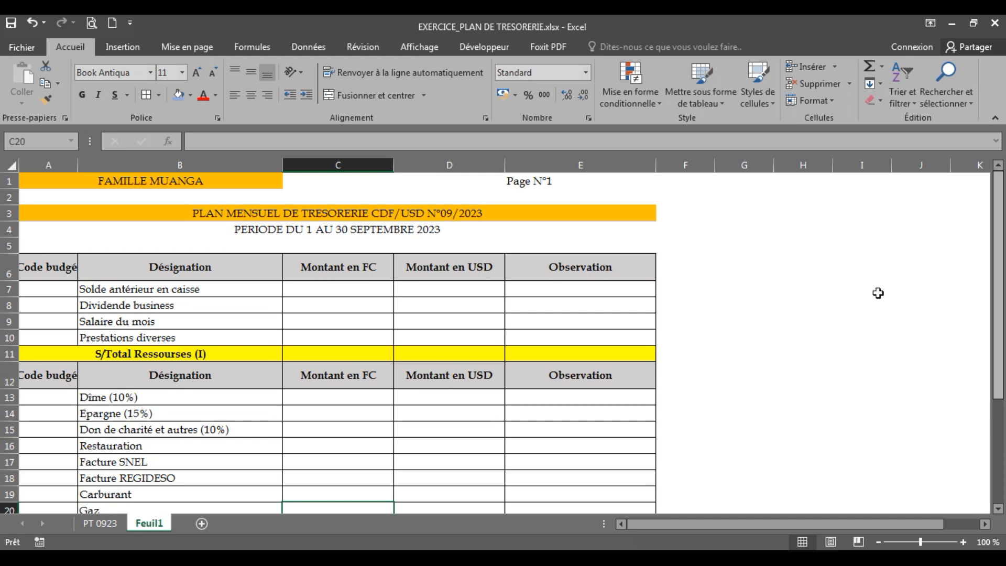
left_click(55, 271)
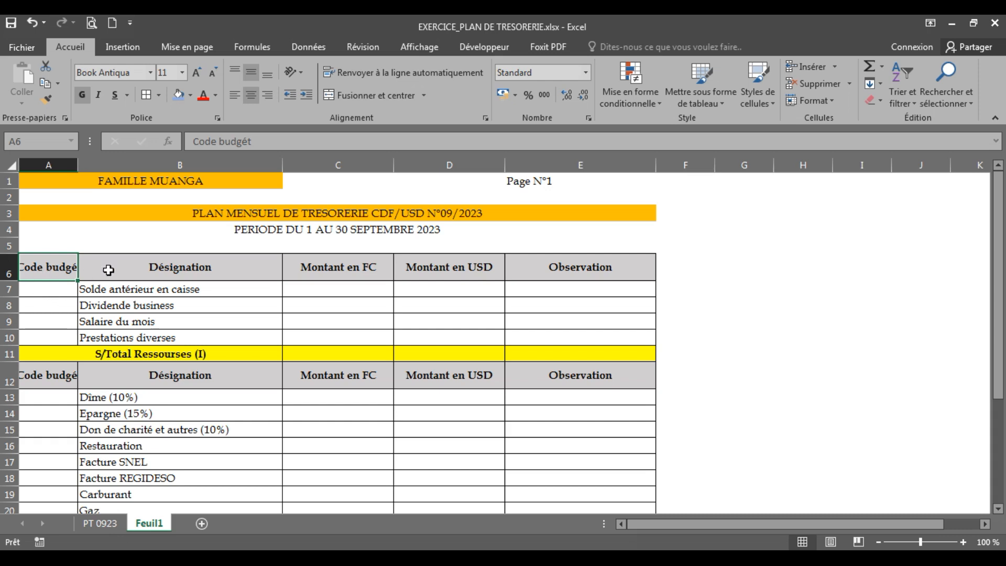
left_click(61, 341)
left_click(46, 272)
mouse_move(76, 168)
left_mouse_down()
mouse_move(95, 167)
mouse_move(85, 168)
left_mouse_up()
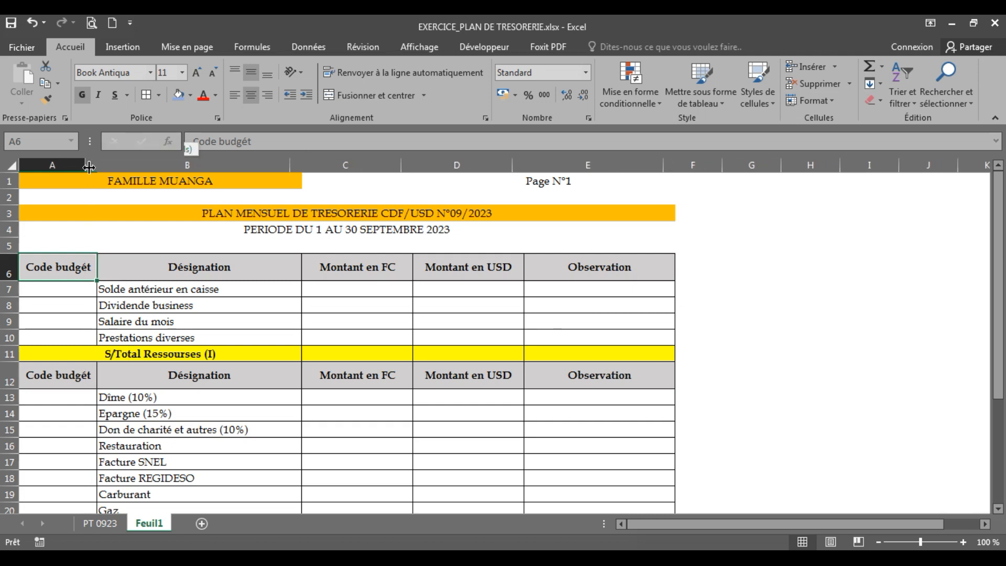
left_click(31, 24)
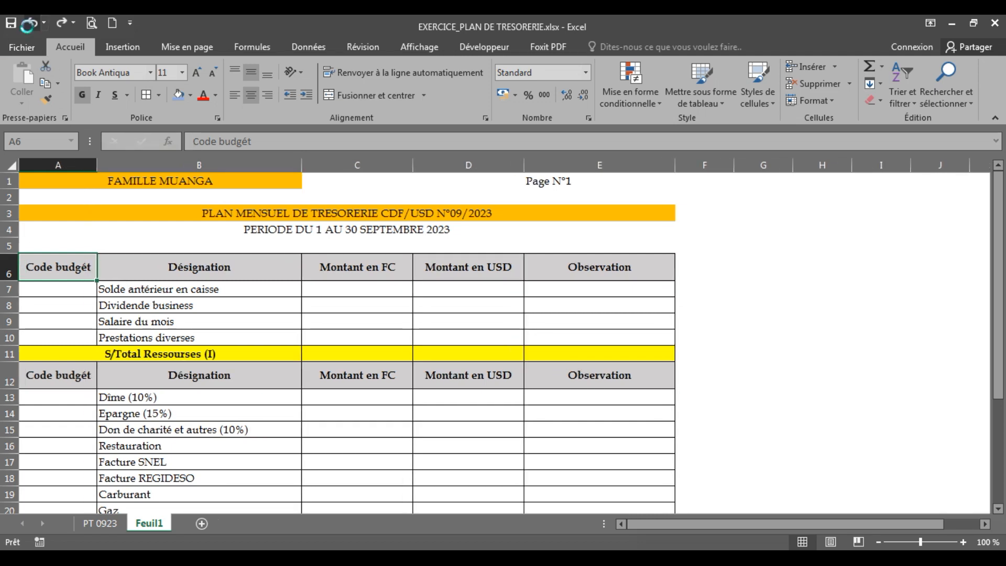
Undo the column A width change and wrap the text of the Code budgét heading in A6
left_click(31, 24)
left_click(168, 309)
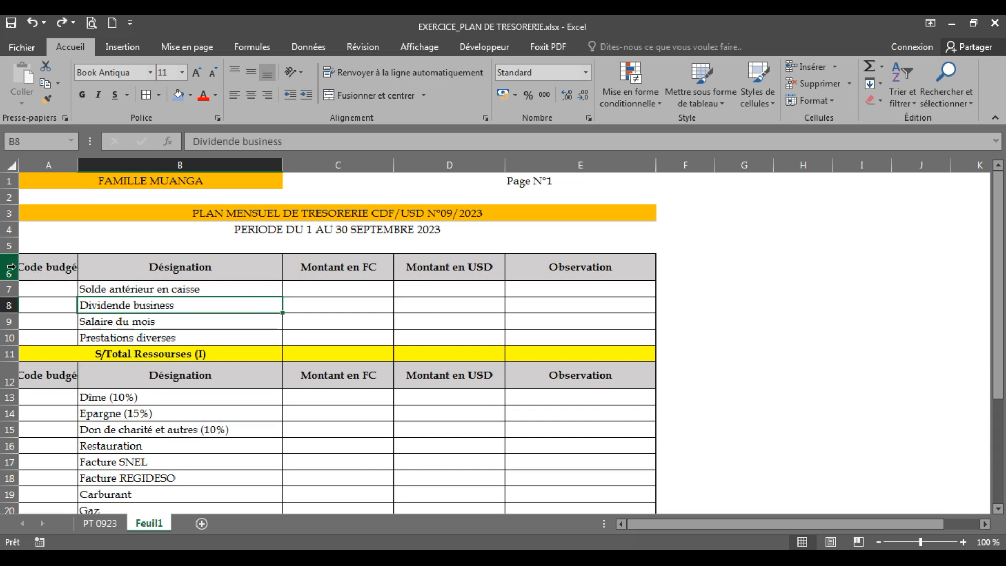
left_click(37, 269)
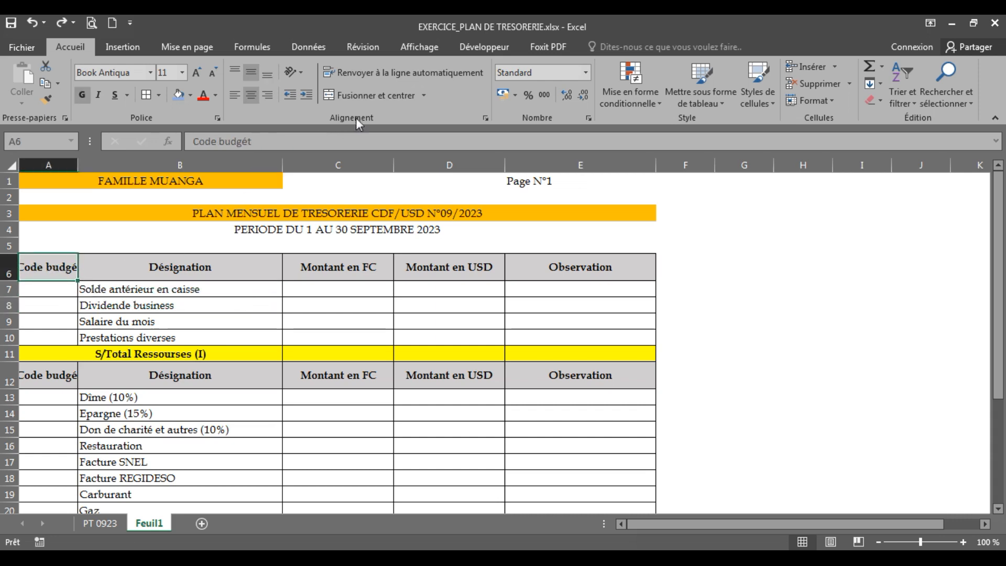
left_click(370, 74)
left_click(118, 307)
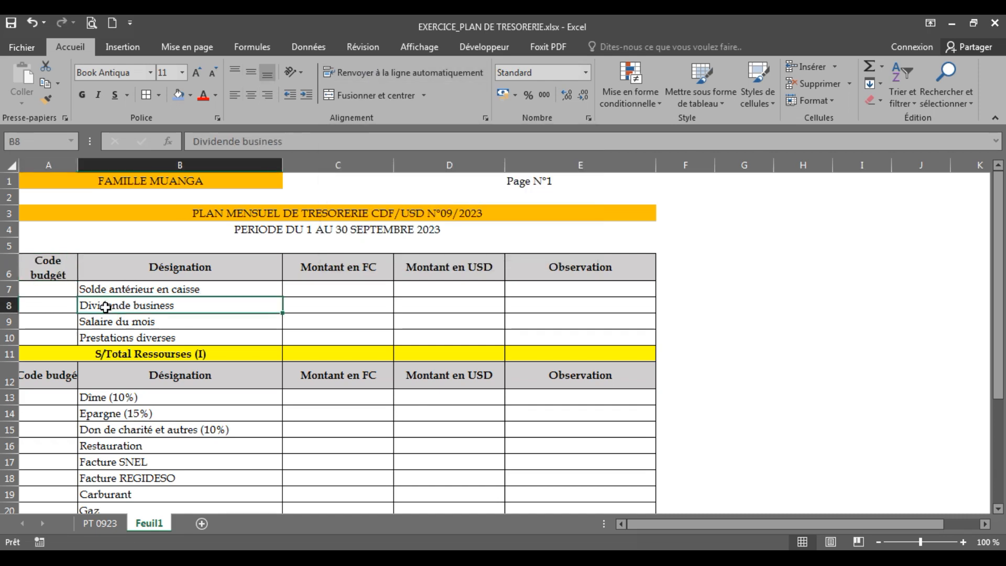
left_click(42, 267)
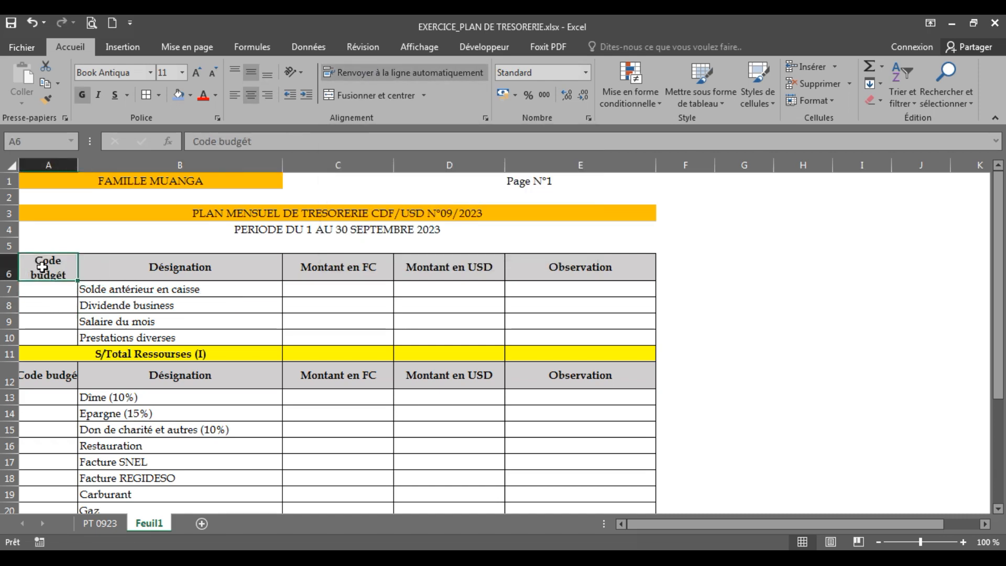
Wrap the text of the second Code budgét heading in A12
left_click(134, 325)
left_click(63, 378)
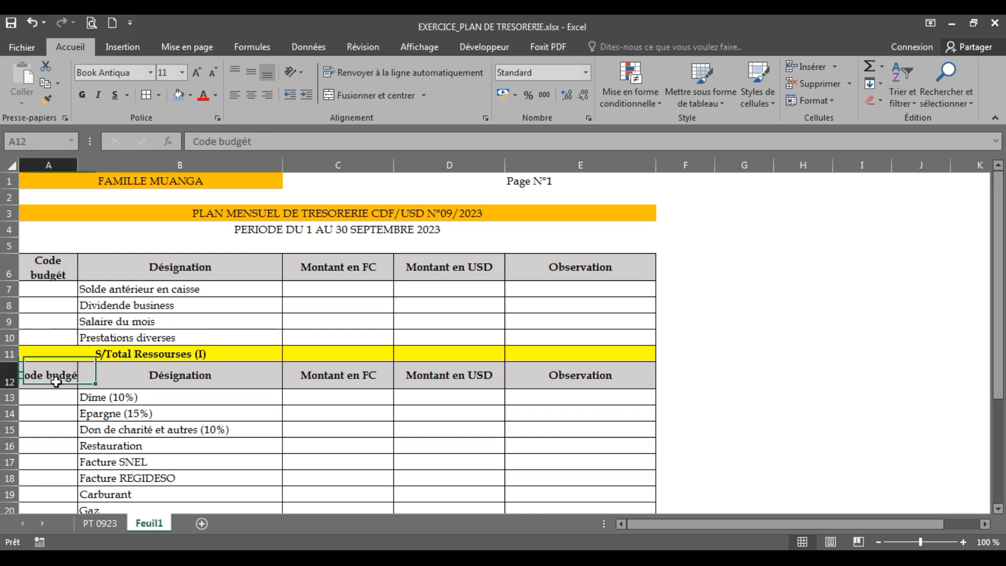
left_click(397, 74)
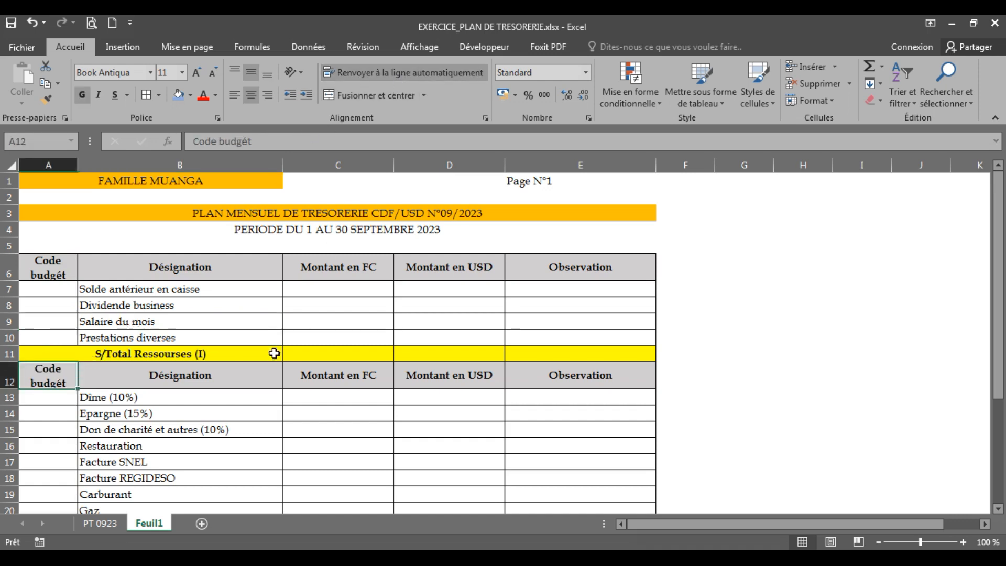
left_click(363, 461)
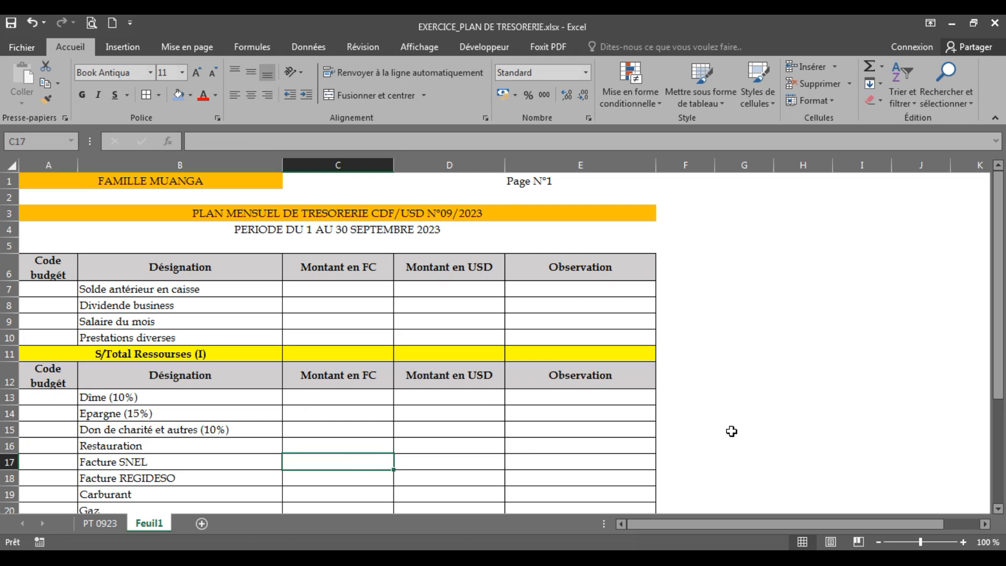
left_click(863, 380)
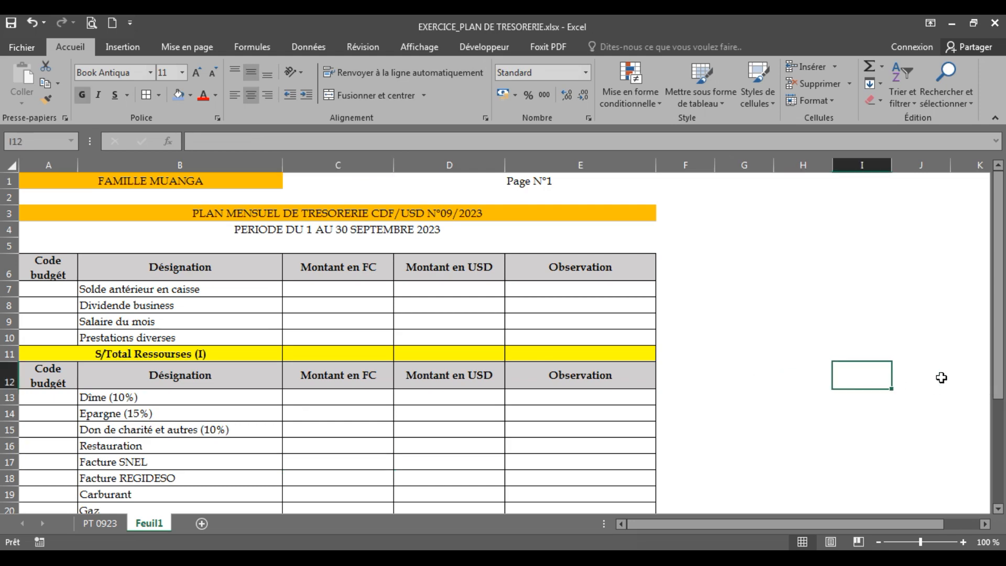
Enter budget code R1 in A7, extend the series down to R4 in A10, and center the codes horizontally
mouse_move(1000, 349)
left_mouse_down()
mouse_move(1004, 449)
mouse_move(1001, 341)
left_mouse_up()
left_click(50, 287)
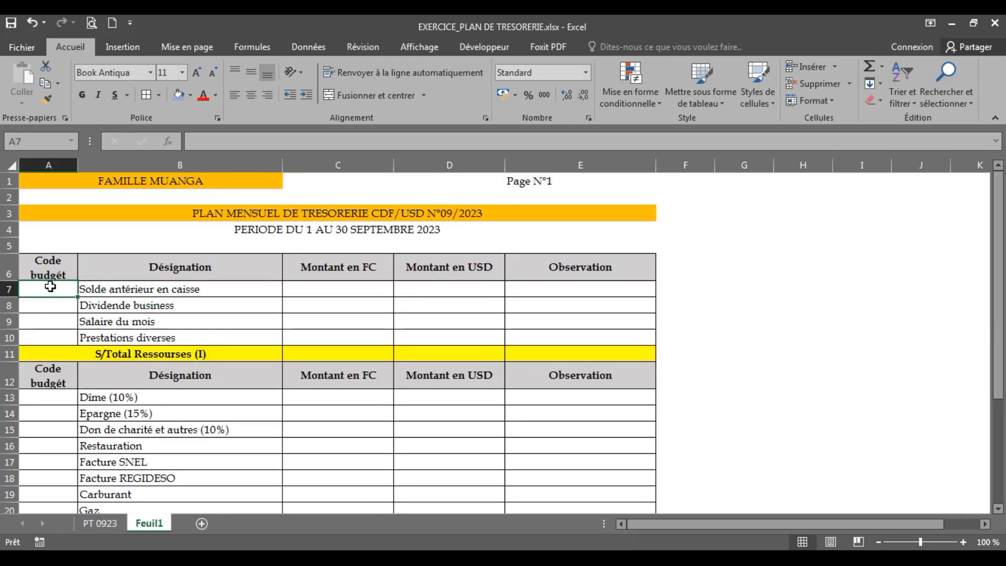
type("R")
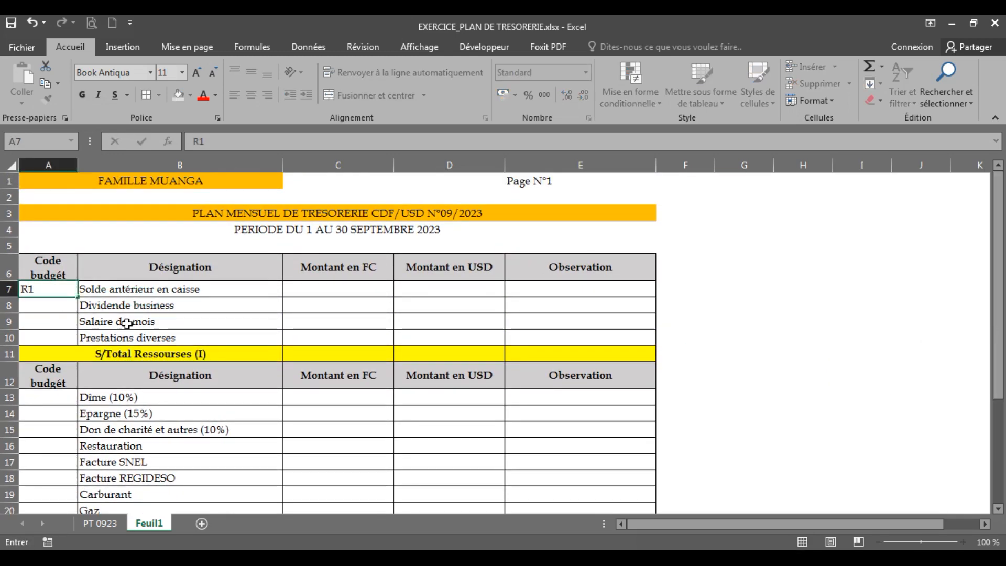
type("1")
left_click(134, 336)
left_click(32, 289)
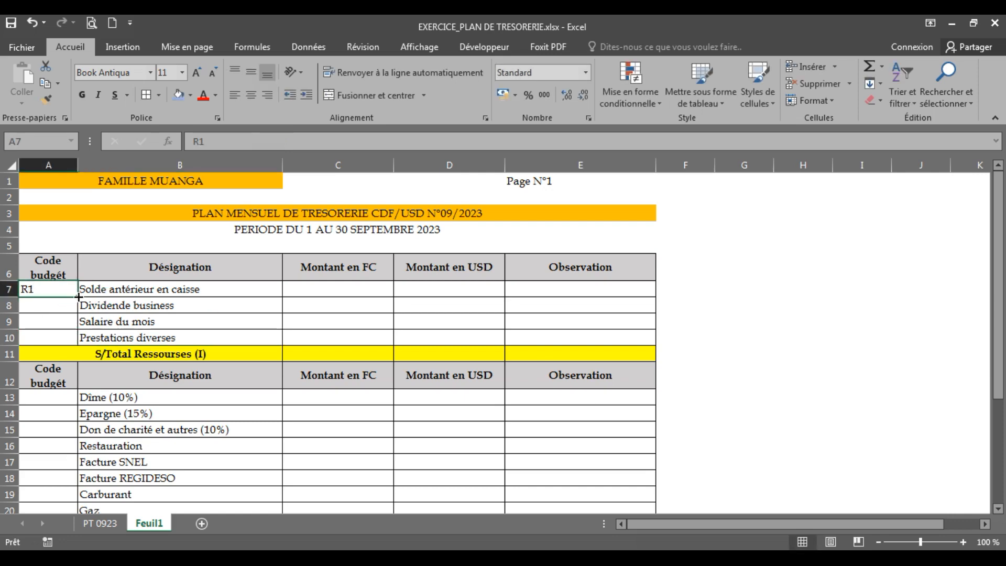
left_click_drag(79, 298, 74, 341)
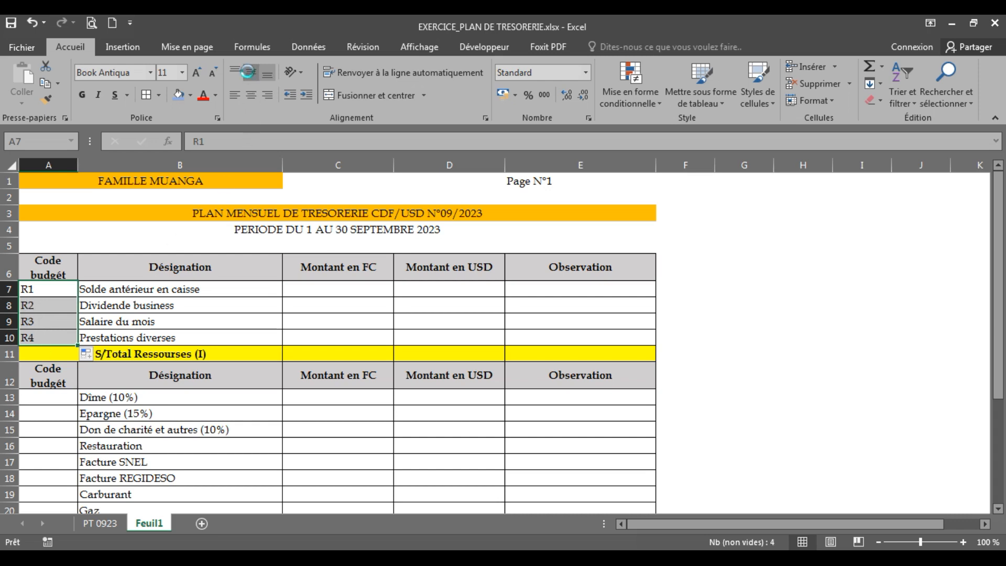
left_click(250, 96)
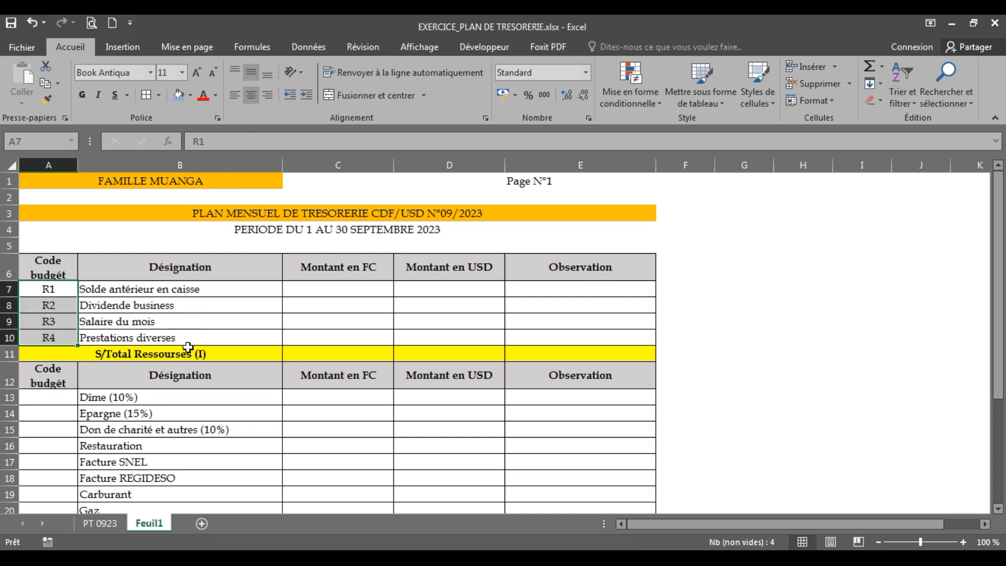
Enter budget code E1 in A13, extend the series down to E14 in A26, and center the codes horizontally
left_click(127, 433)
left_click(54, 399)
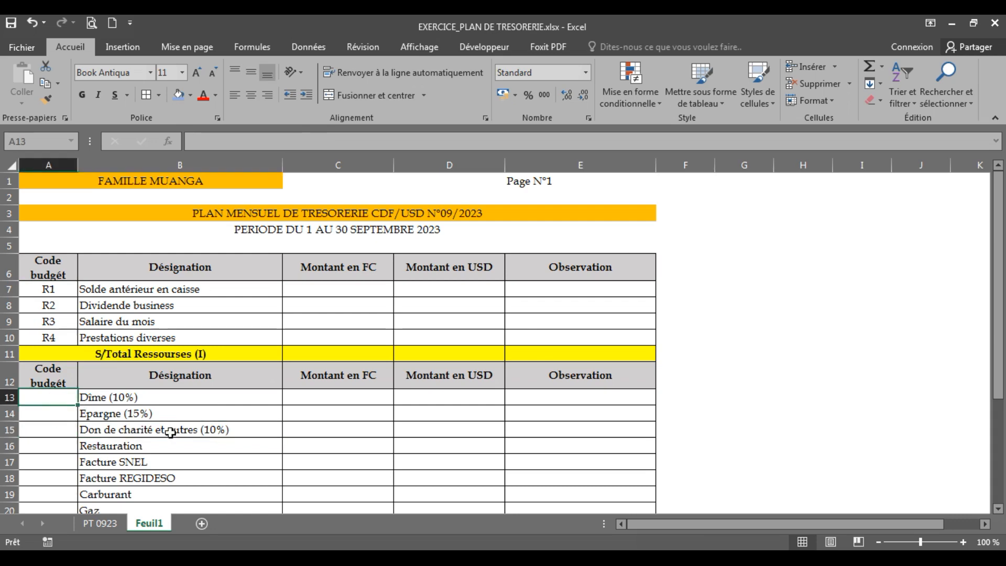
type("E1")
left_click(208, 439)
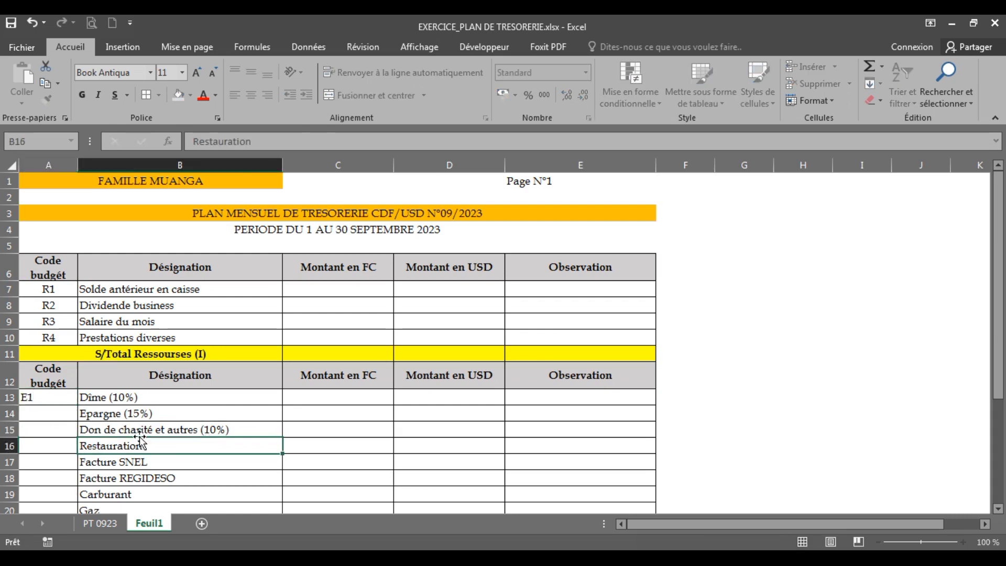
left_click(50, 399)
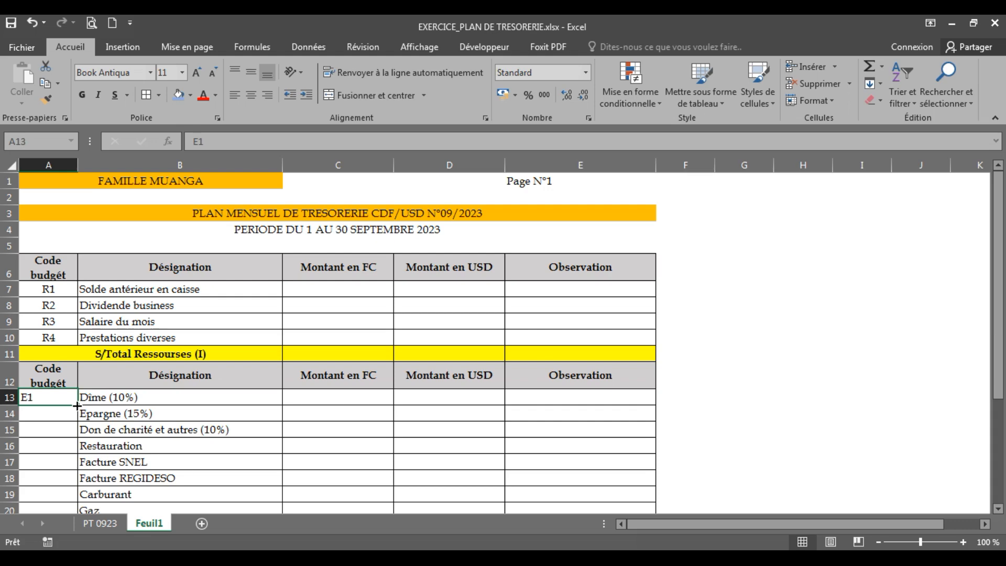
left_click_drag(77, 406, 64, 473)
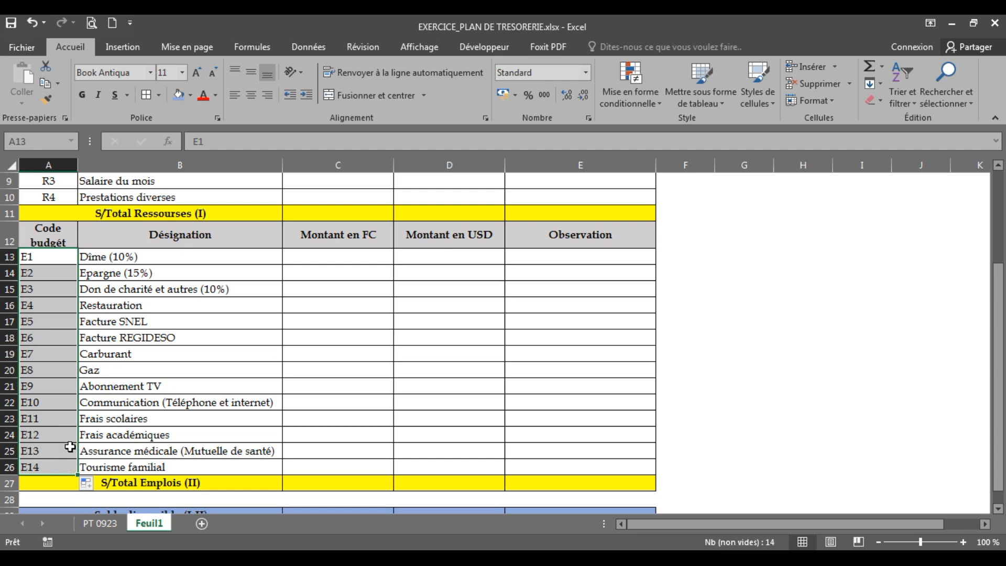
left_click(250, 95)
left_click(348, 337)
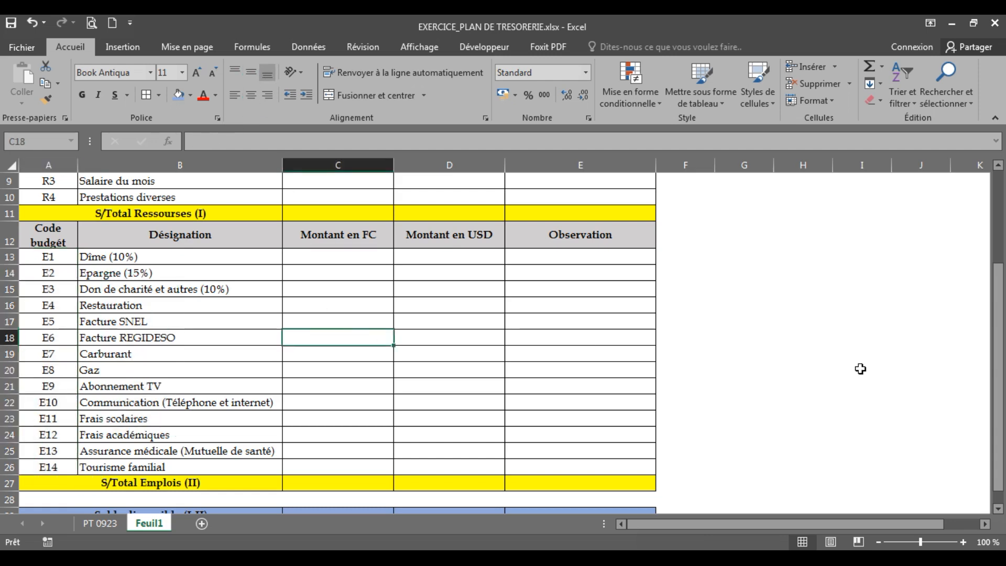
Check the amounts on the PT 0923 sheet and enter 100000 on Feuil1 as the Montant en FC for Solde antérieur en caisse
left_click_drag(1004, 377, 1004, 250)
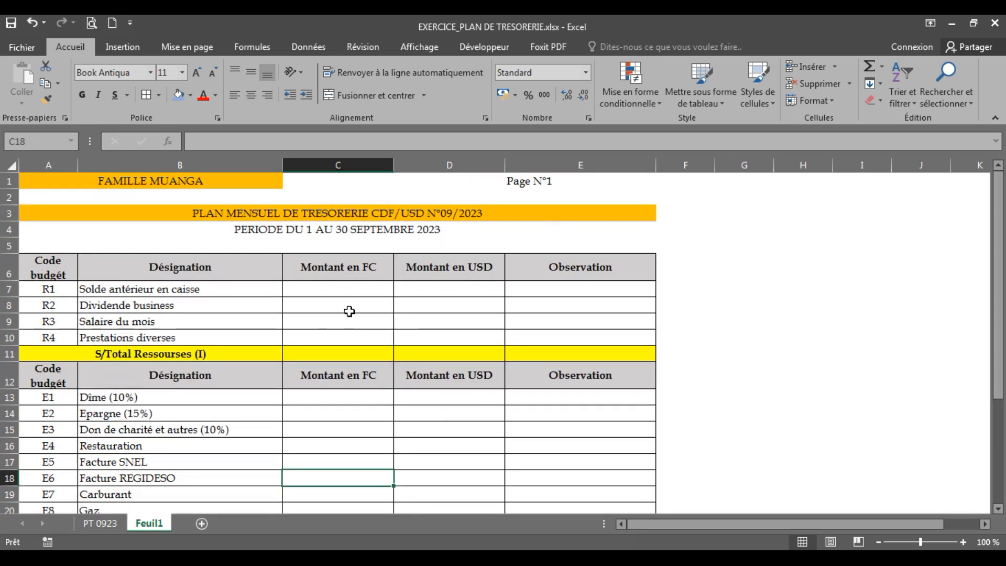
left_click(316, 289)
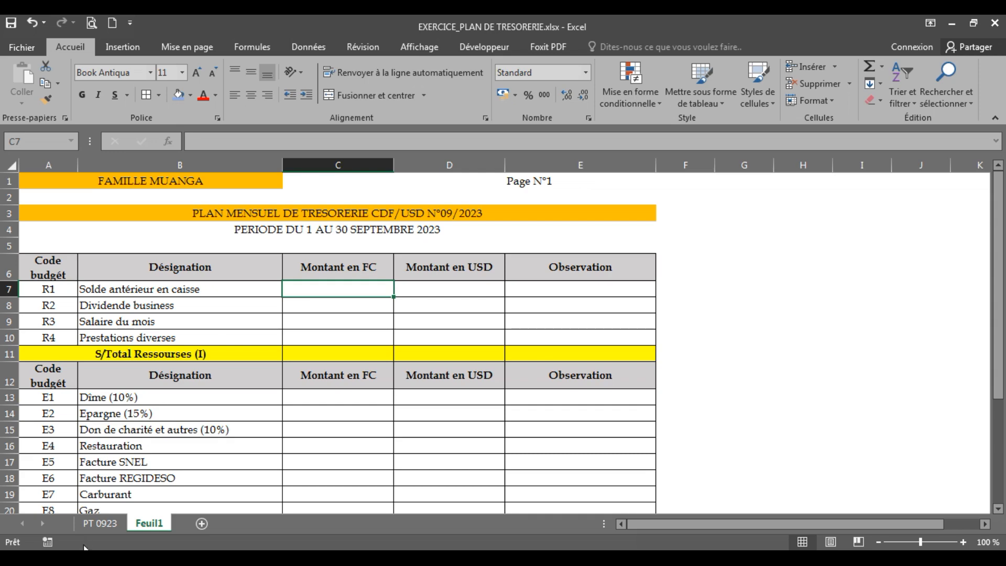
left_click(96, 523)
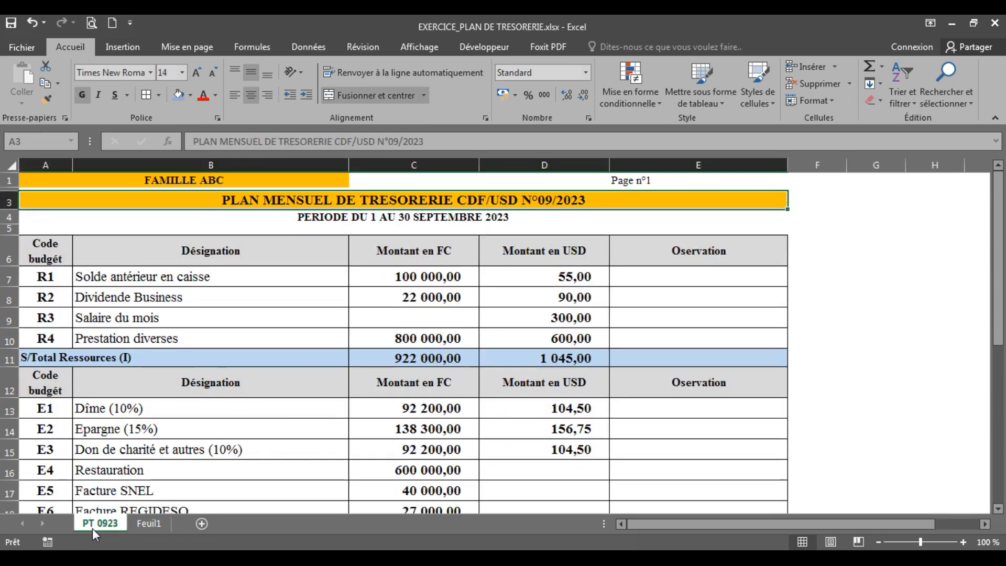
left_click(140, 527)
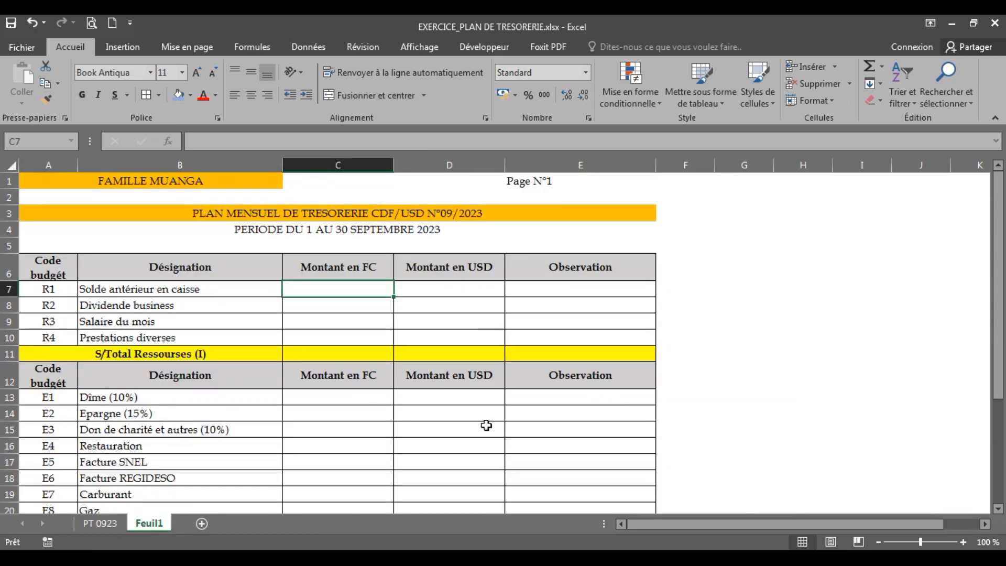
left_click(107, 523)
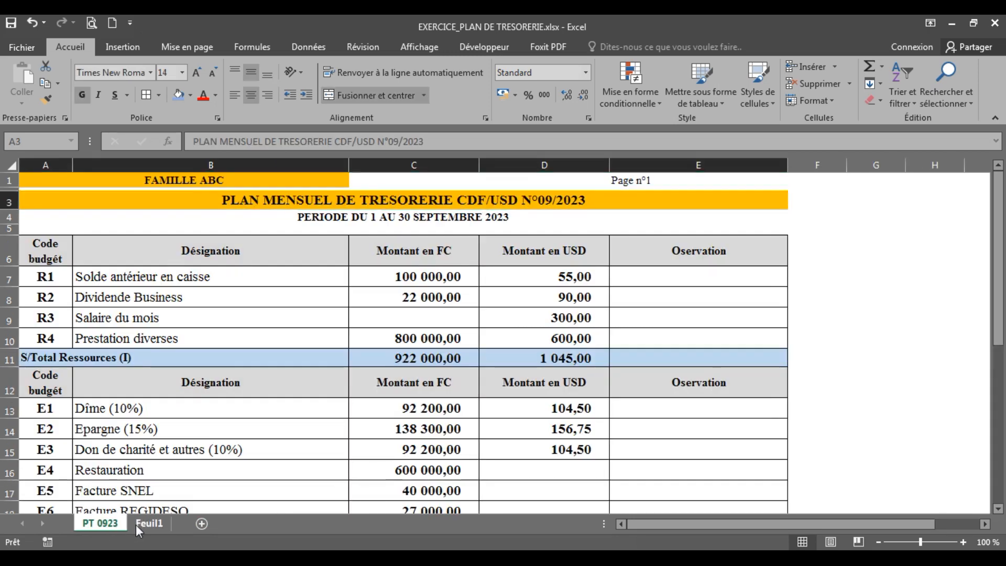
left_click(138, 524)
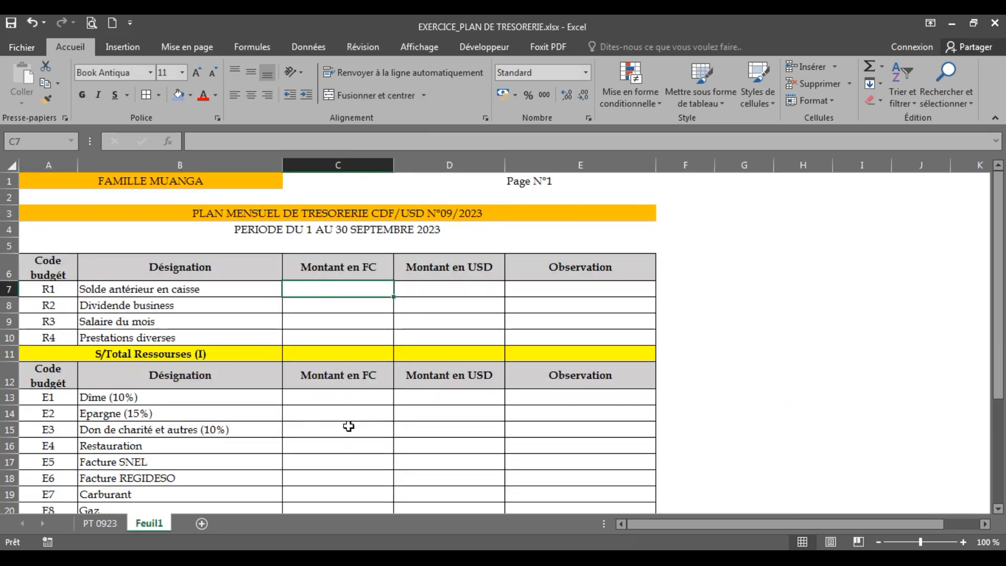
type("100000")
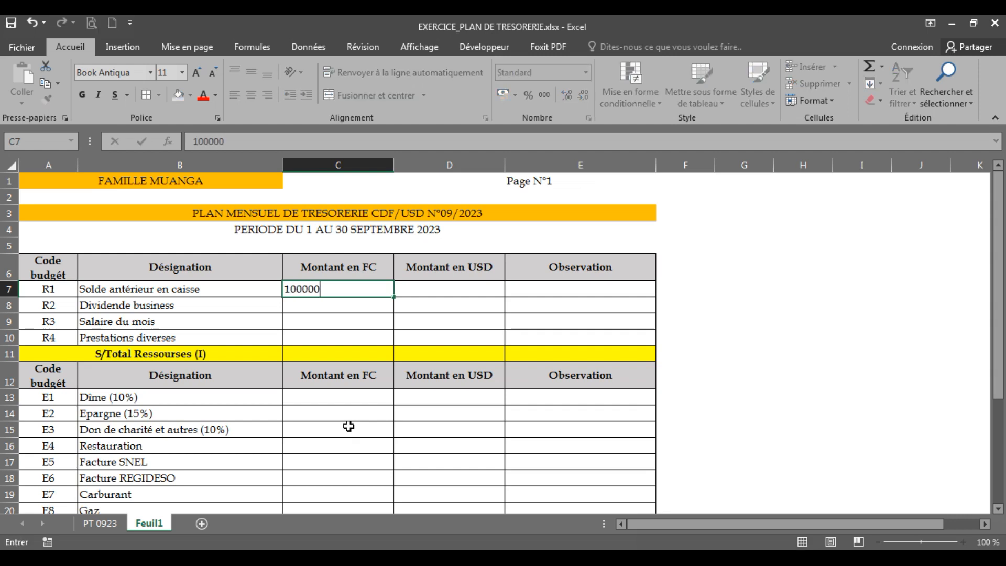
key("Return")
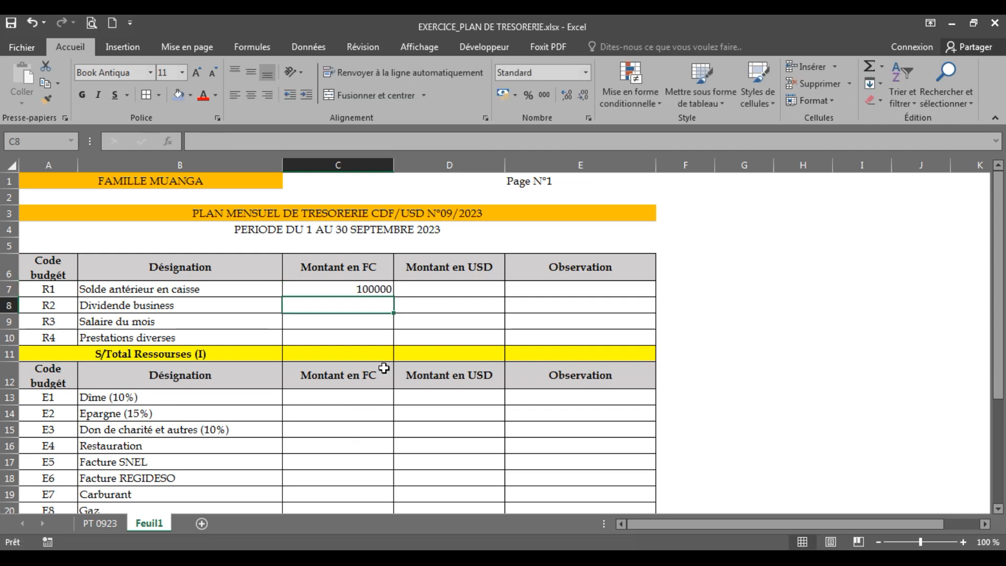
left_click(342, 287)
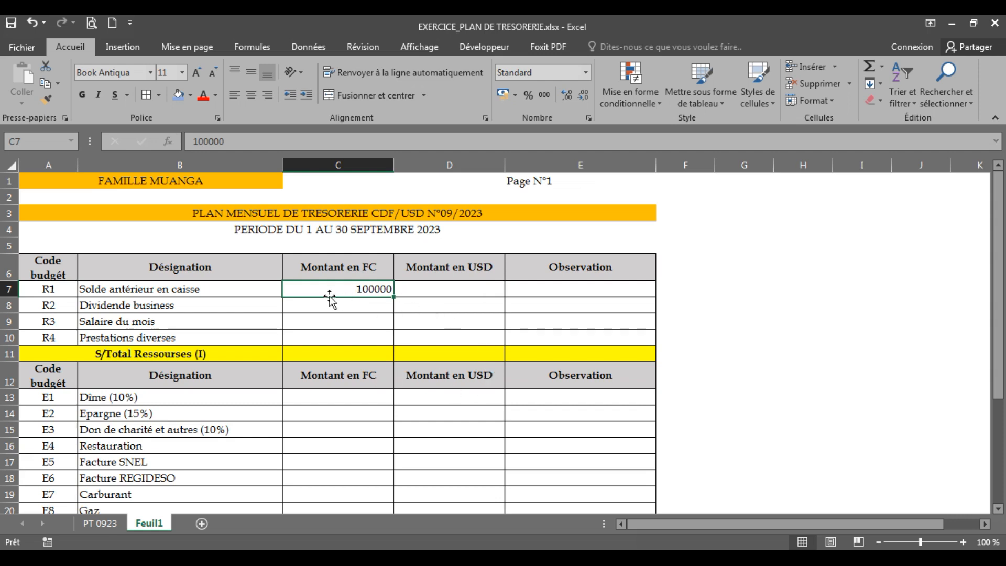
left_click(357, 307)
left_click(364, 292)
left_click(342, 308)
left_click(344, 322)
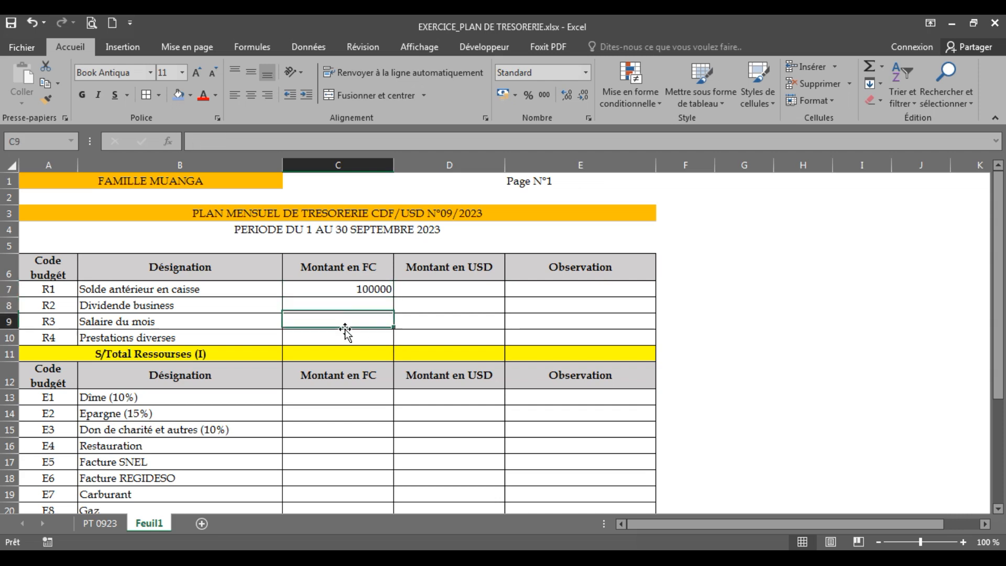
left_click(425, 316)
left_click(412, 288)
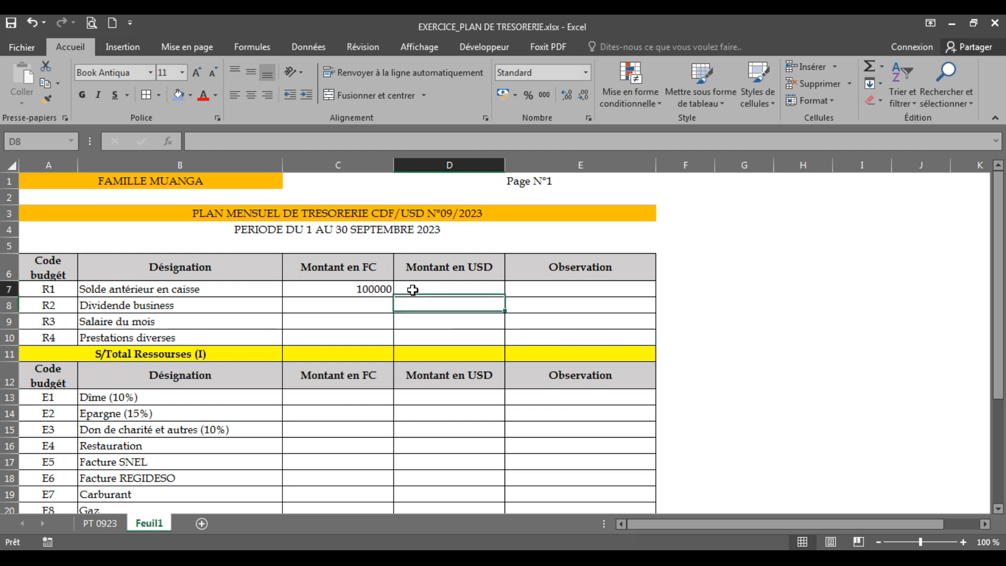
Apply the thousands separator number style to the Solde antérieur en caisse amount in C7
left_click(335, 289)
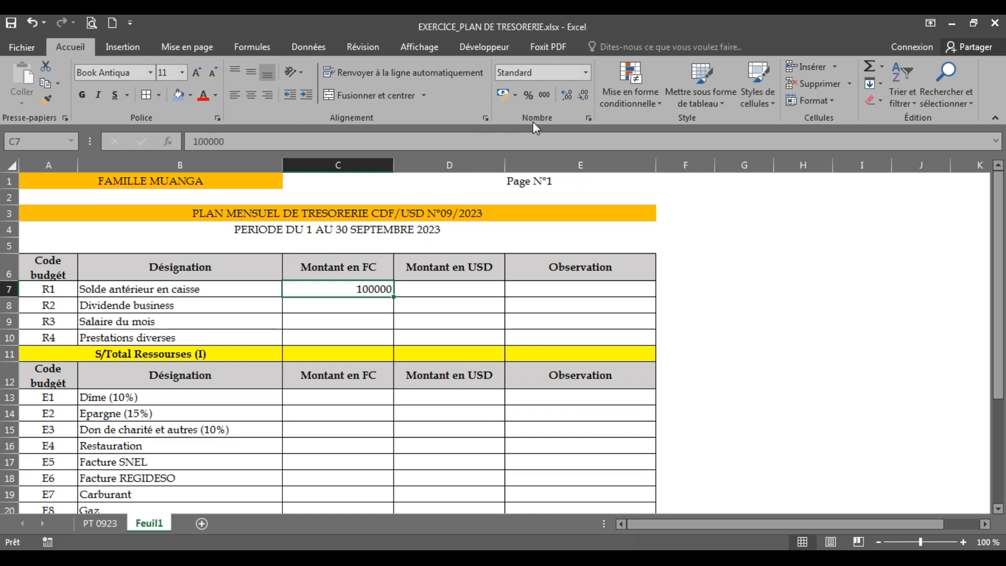
left_click(543, 96)
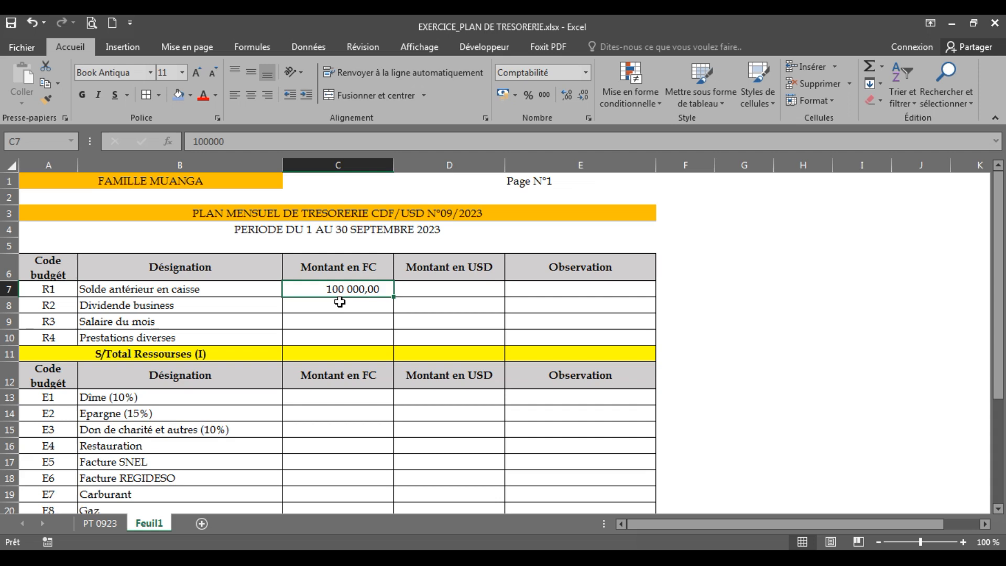
Open the cell format settings for C7 and compare the Standard, Nombre and Monétaire number categories, including the available currency symbols
right_click(309, 290)
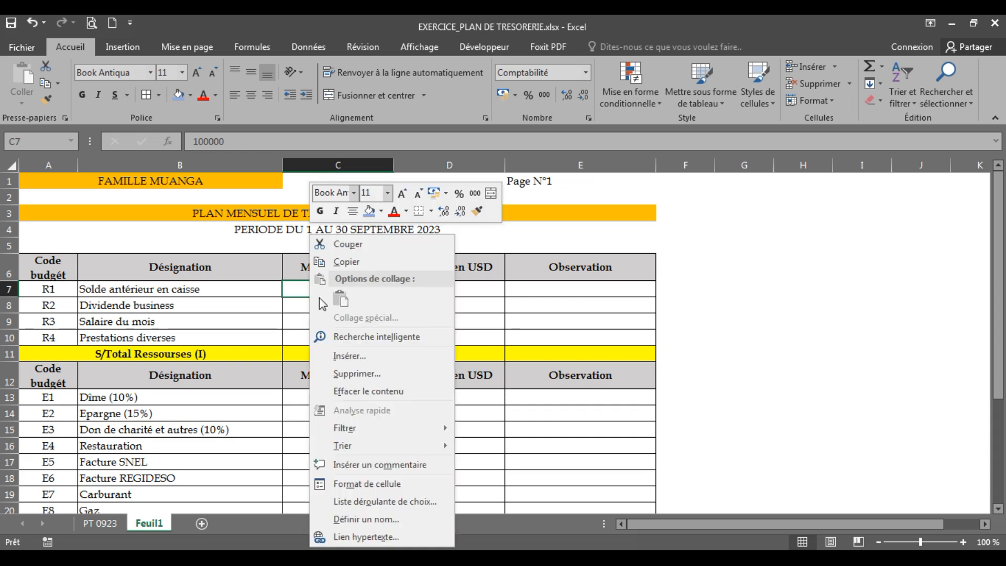
left_click(381, 483)
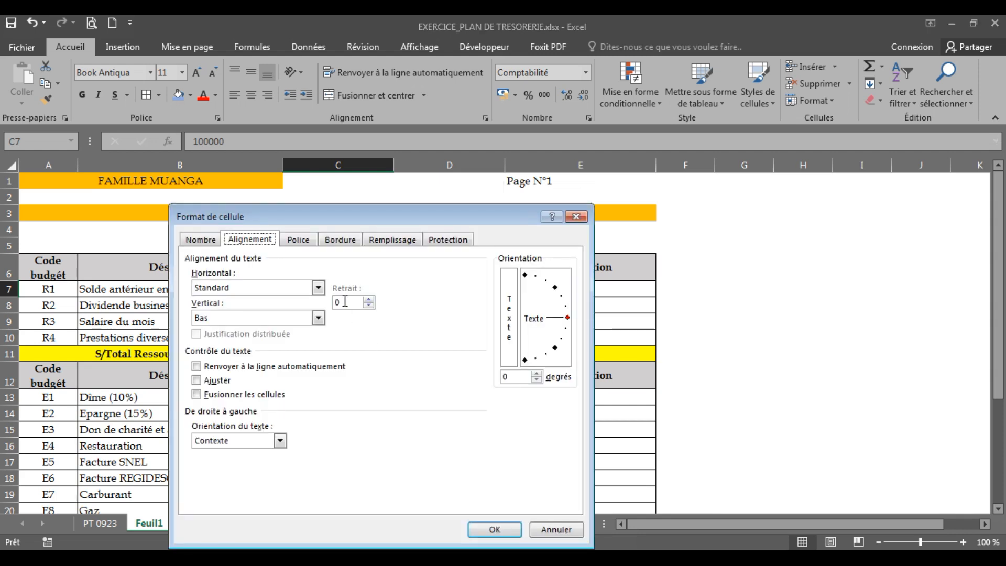
left_click_drag(264, 210, 352, 139)
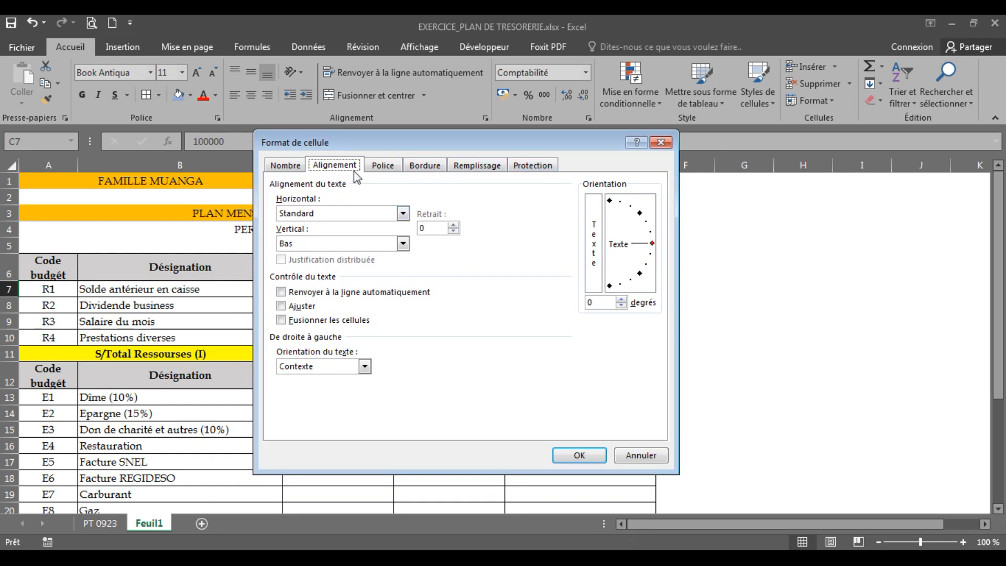
left_click(294, 166)
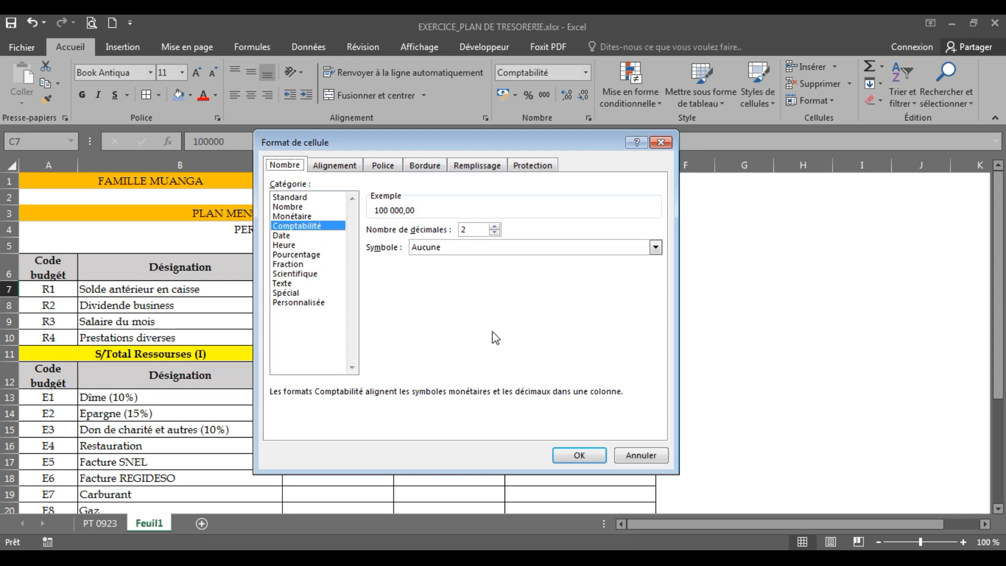
left_click(285, 199)
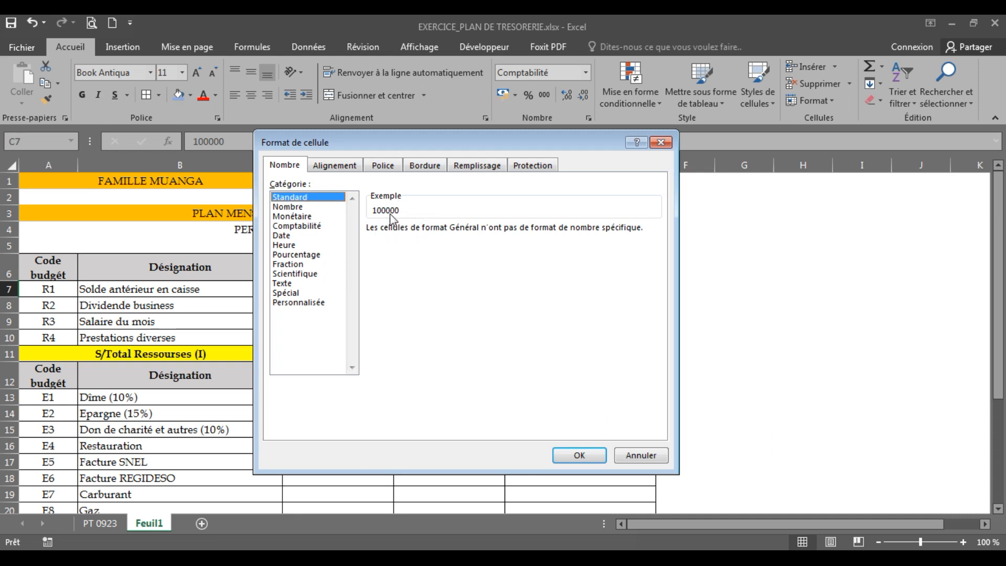
left_click(287, 208)
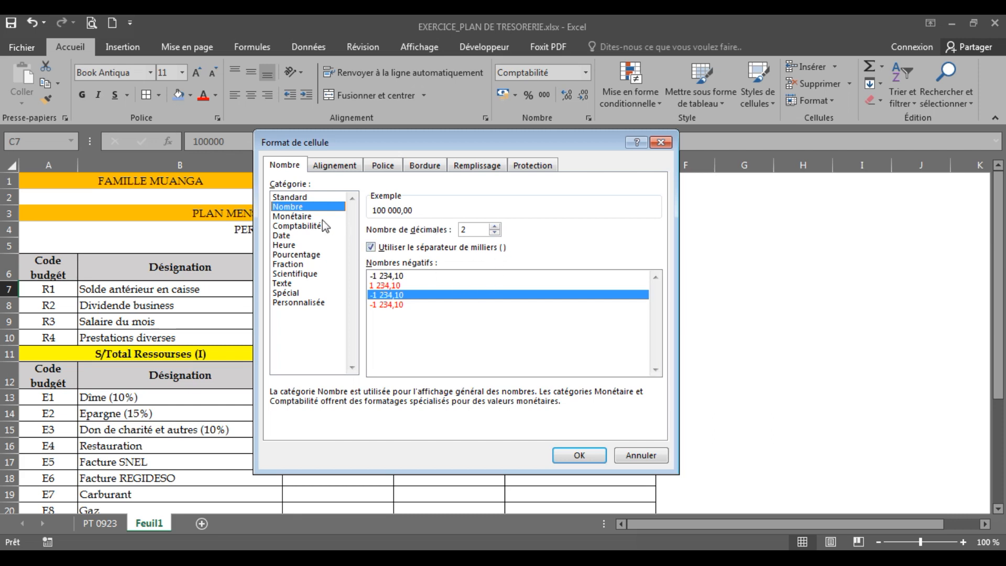
left_click(292, 217)
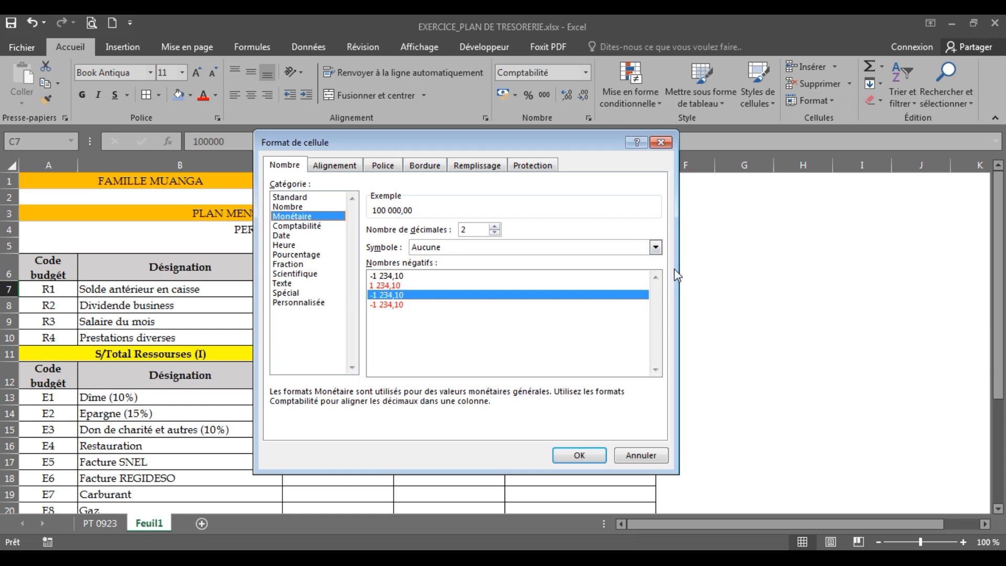
left_click(656, 248)
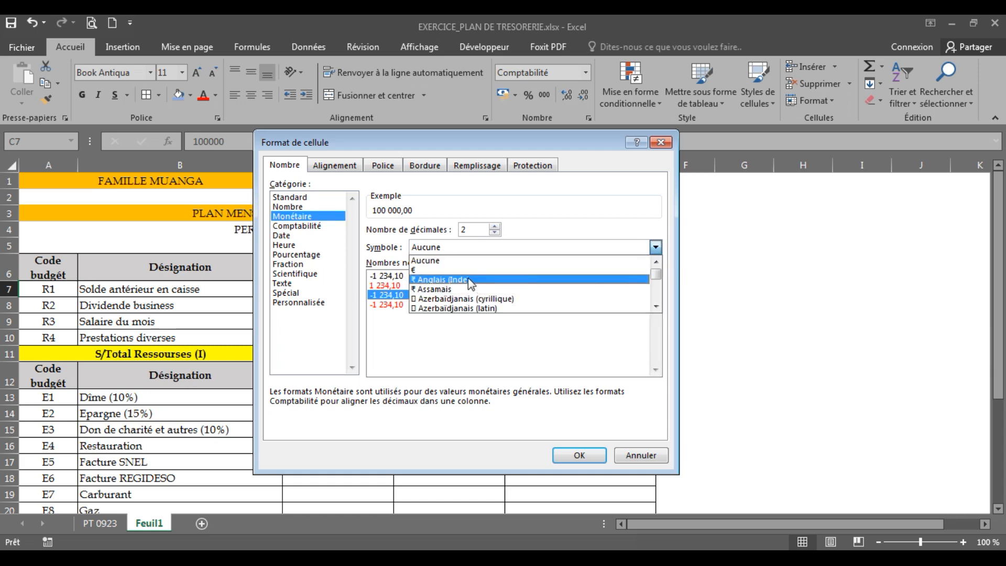
left_click(573, 221)
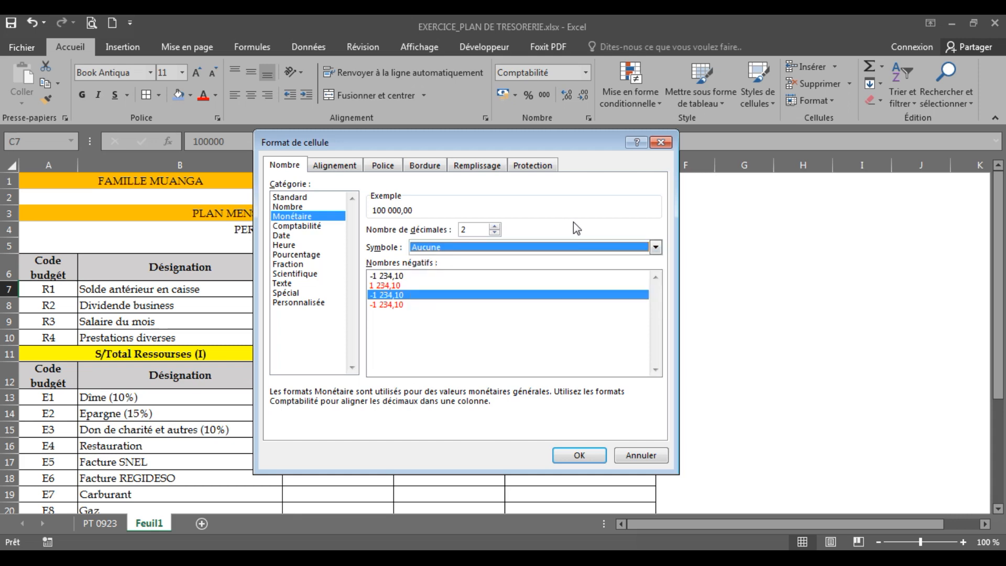
Review the remaining number format categories for C7, from Comptabilité and Date through Pourcentage and Texte to Personnalisée
left_click(296, 227)
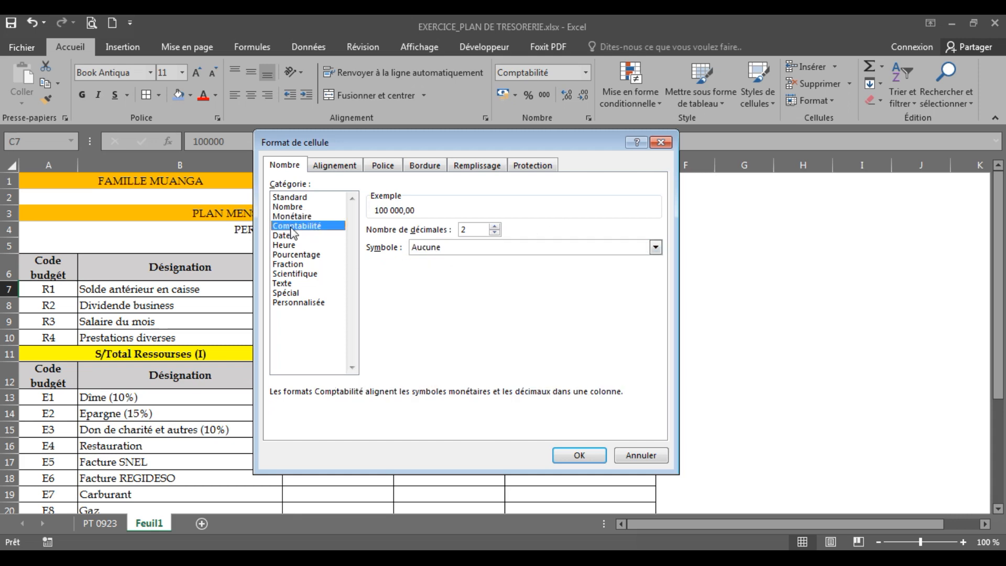
left_click(286, 236)
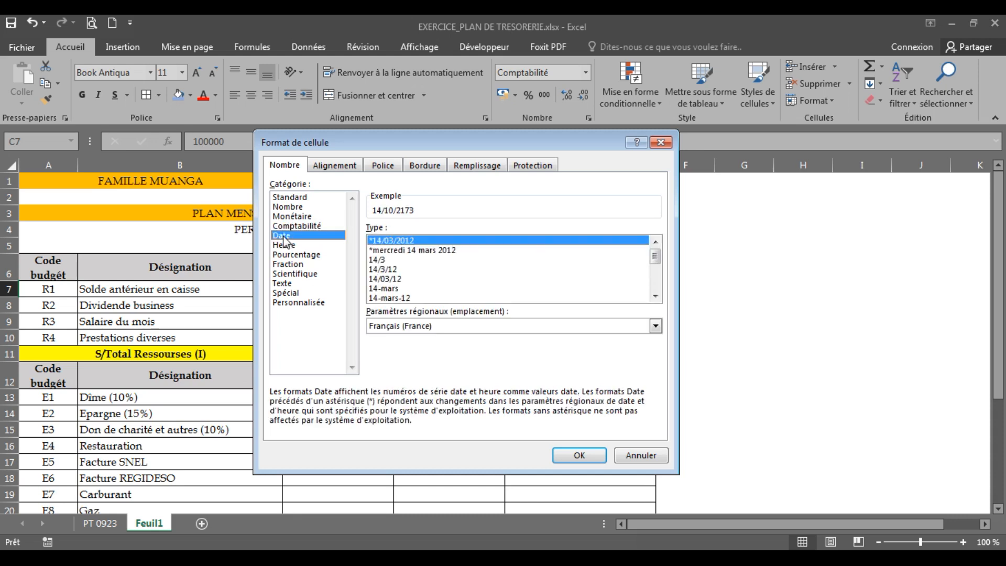
left_click(286, 245)
left_click(287, 255)
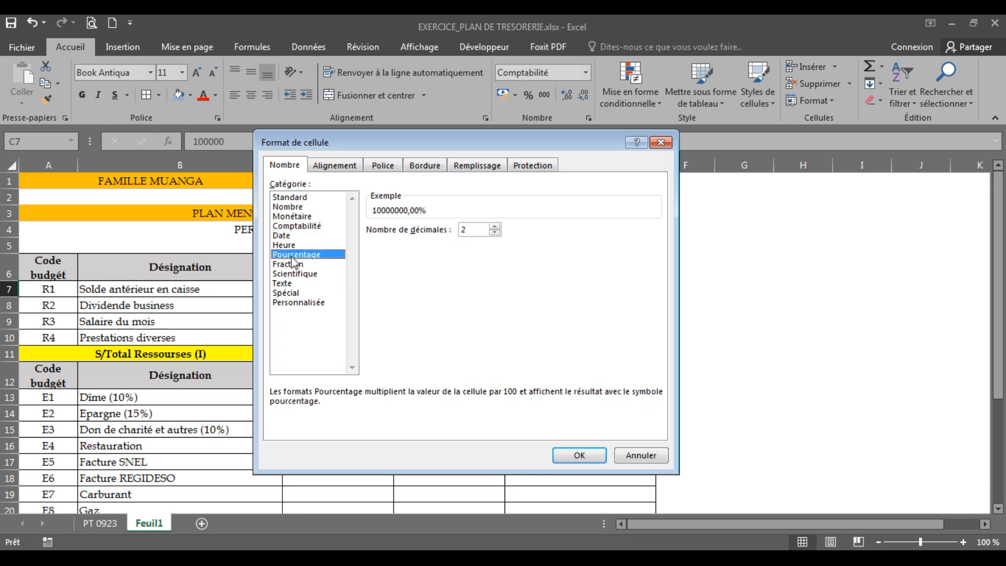
left_click(294, 265)
left_click(305, 274)
left_click(296, 283)
left_click(296, 293)
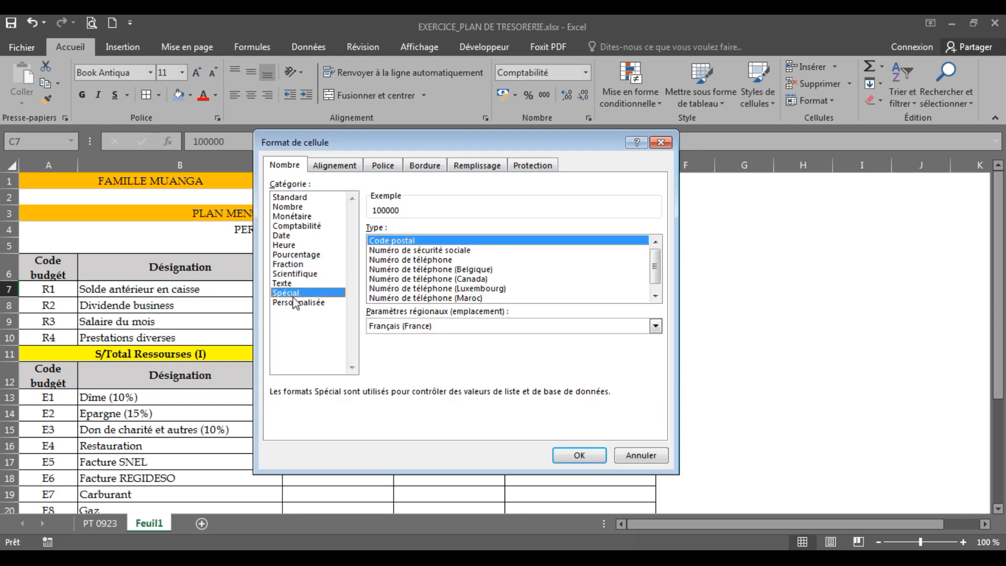
left_click(298, 302)
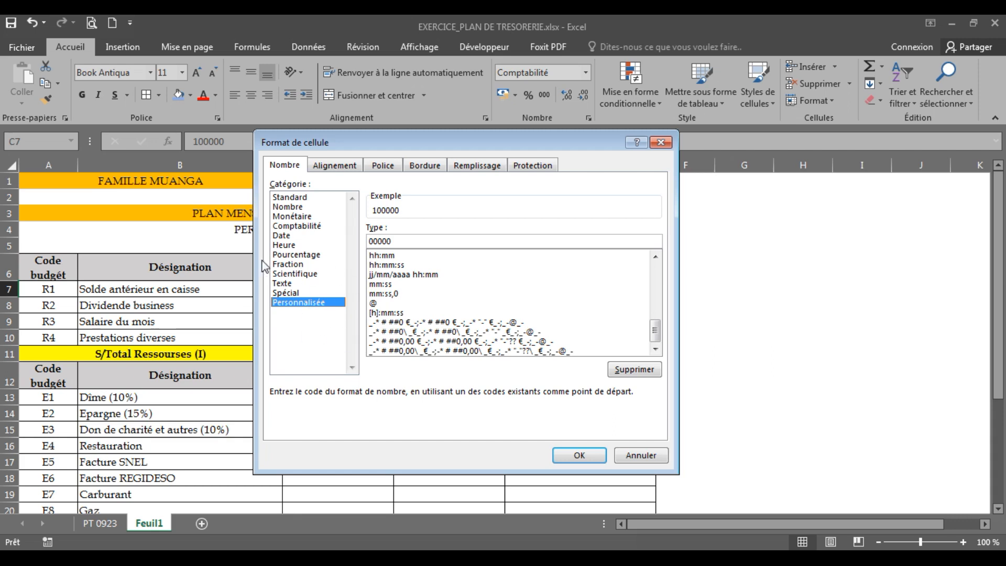
Apply the Comptabilité number format with 2 decimals and no currency symbol to the Solde antérieur en caisse amount in C7
left_click(285, 236)
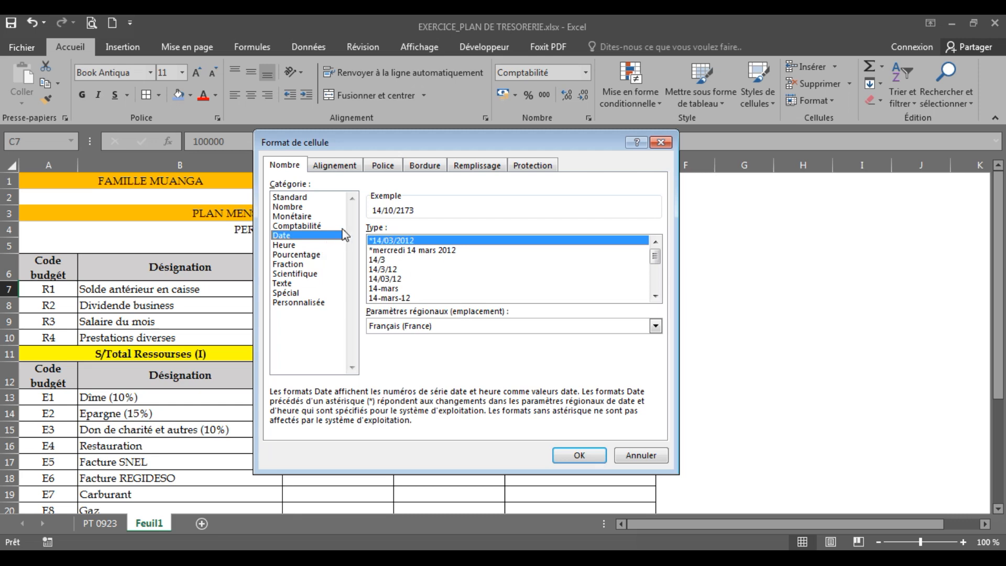
left_click(294, 226)
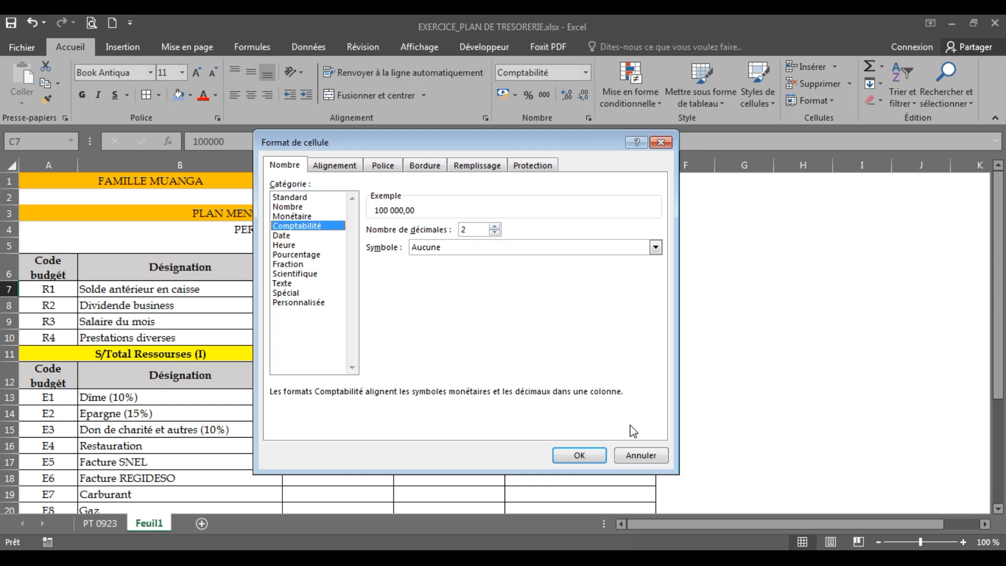
left_click(577, 455)
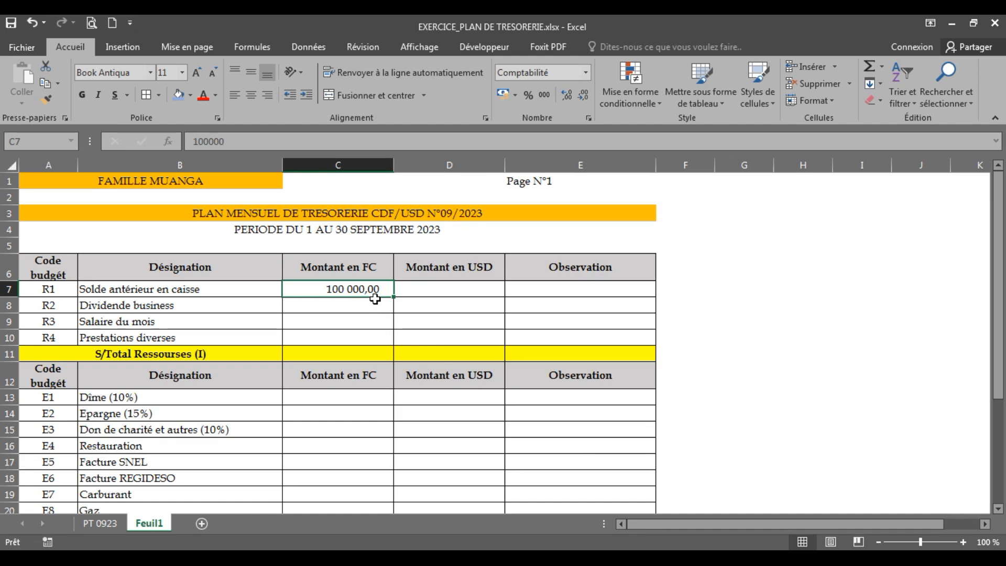
Check the number format of the empty Dividende business cell C8 against that of C7, without changing it
left_click(352, 309)
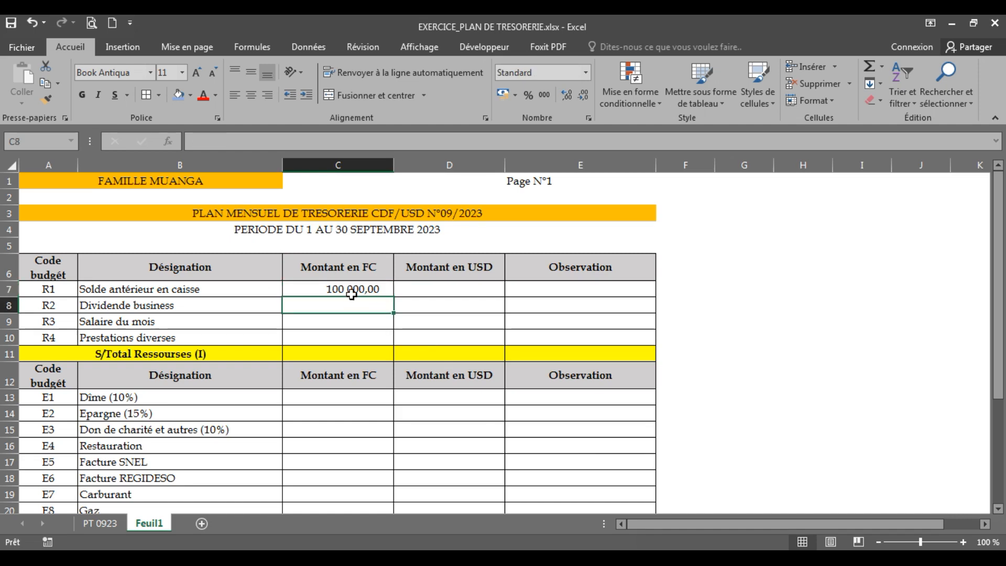
left_click(350, 291)
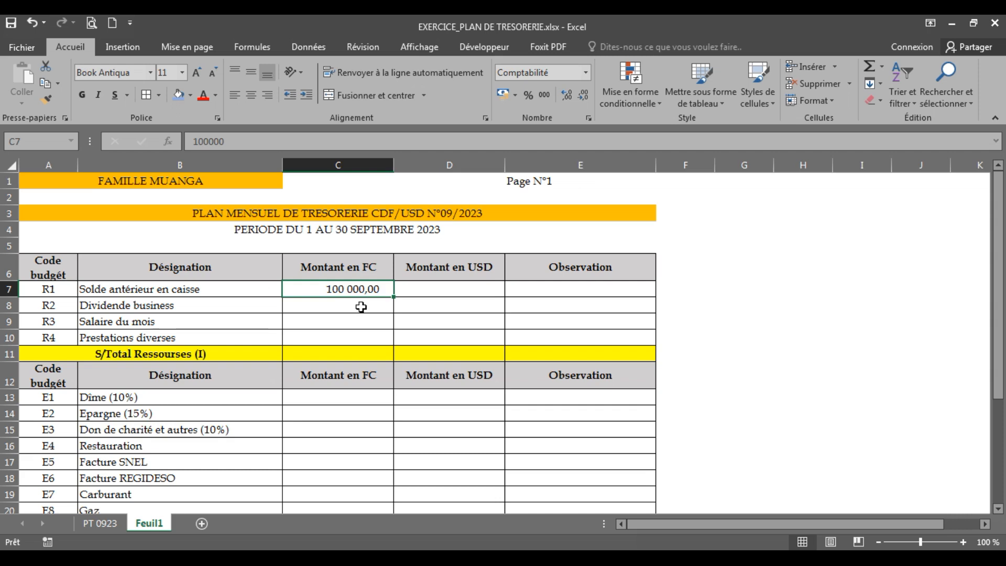
left_click(345, 302)
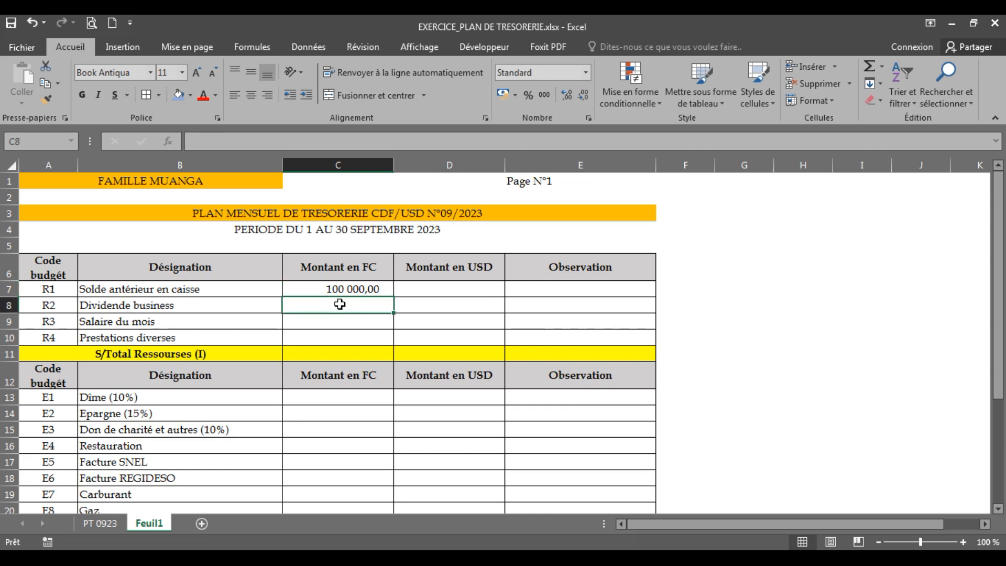
right_click(340, 303)
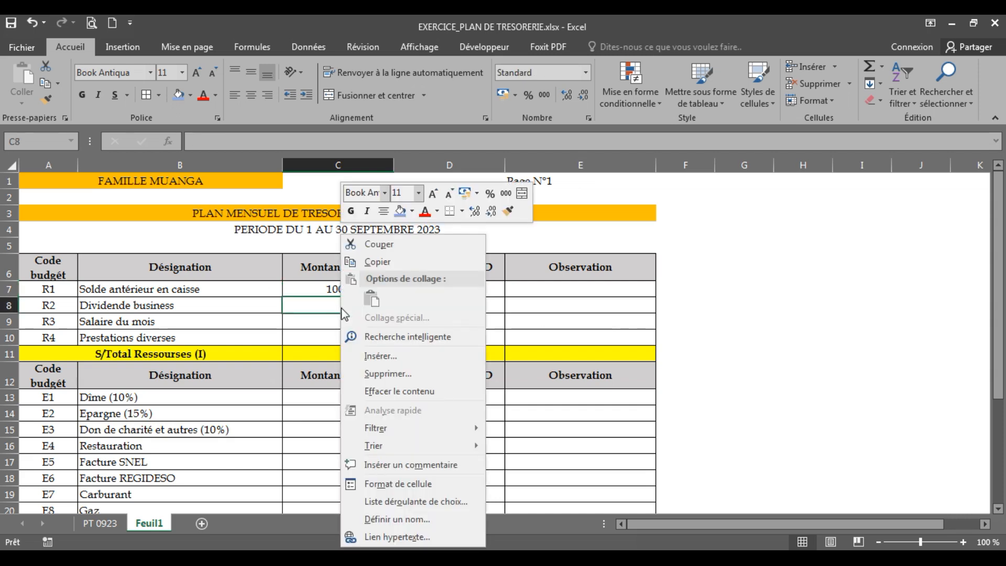
left_click(404, 486)
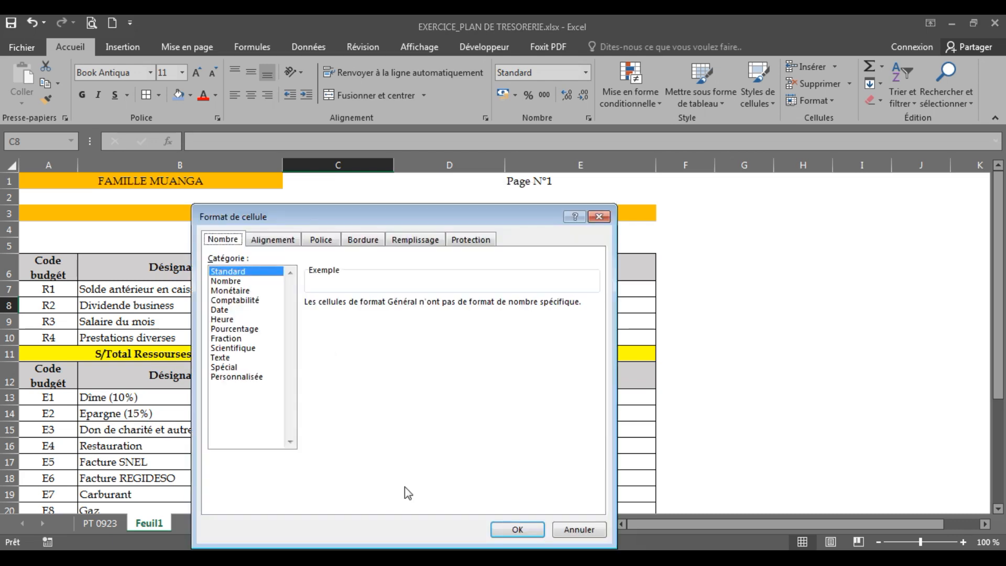
left_click(580, 530)
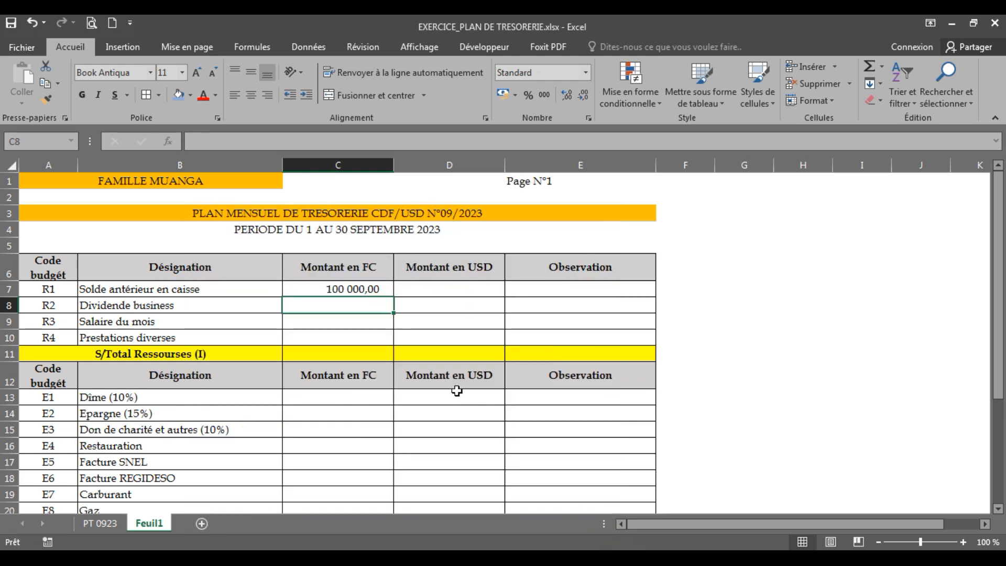
left_click(333, 290)
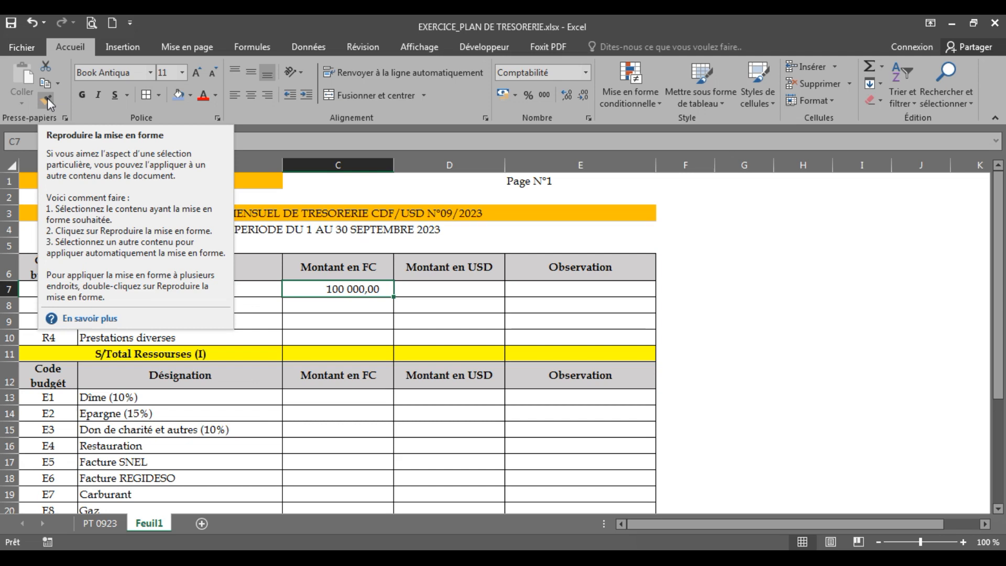
left_click(853, 539)
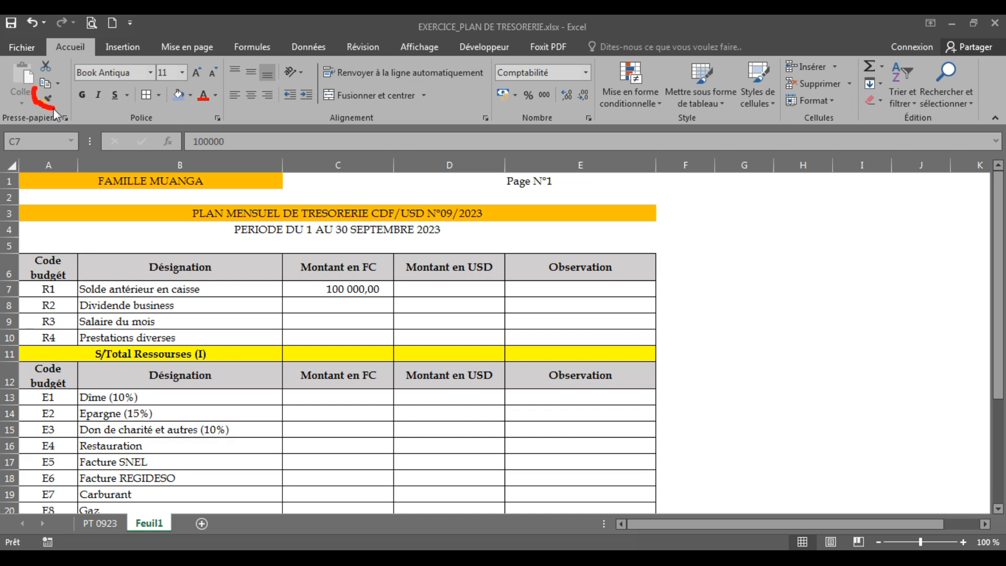
left_click_drag(52, 97, 36, 94)
Copy the cell format of C7 with the format painter onto the Montant en FC and Montant en USD cells C7 to D11
left_click(313, 286)
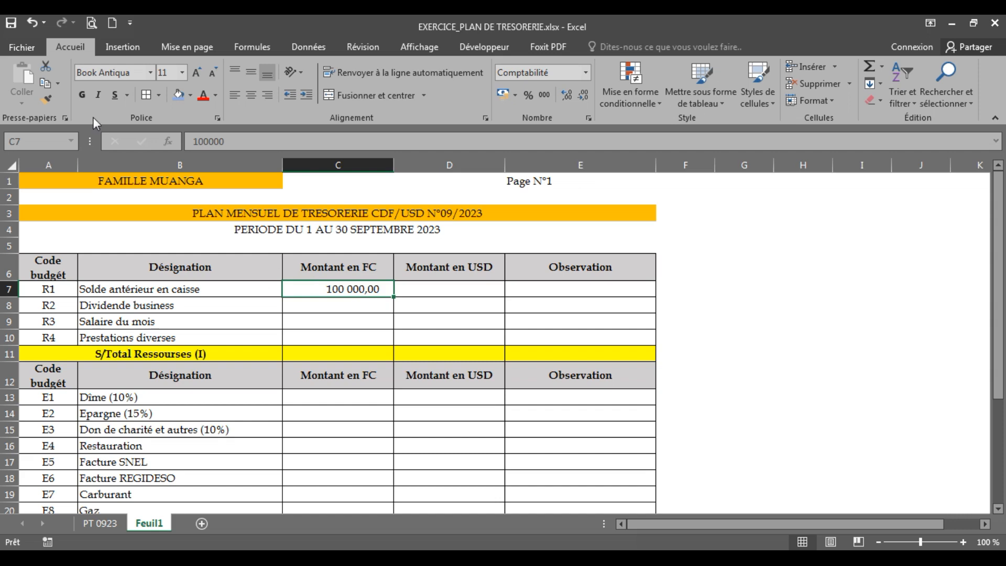
left_click(45, 100)
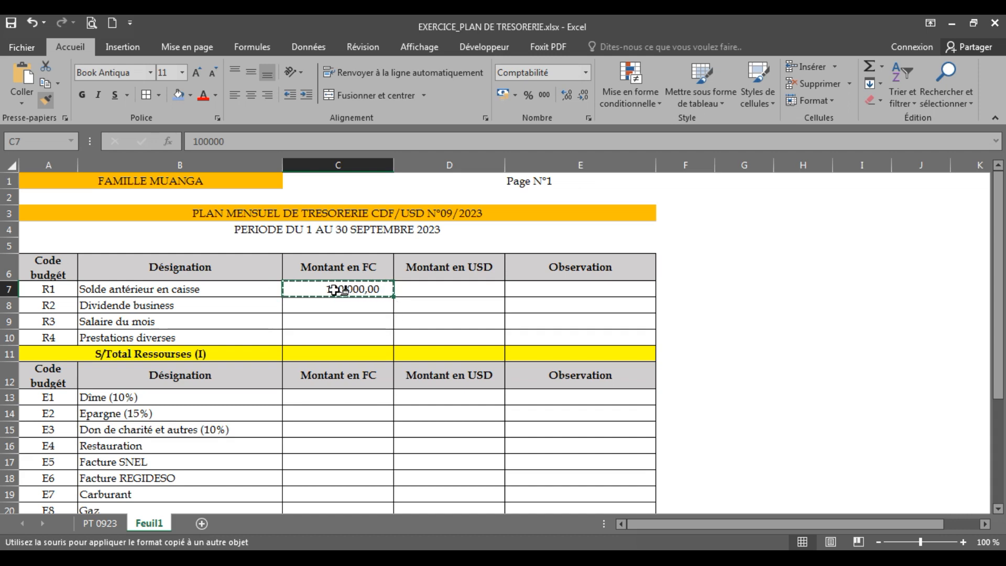
left_click_drag(336, 291, 444, 293)
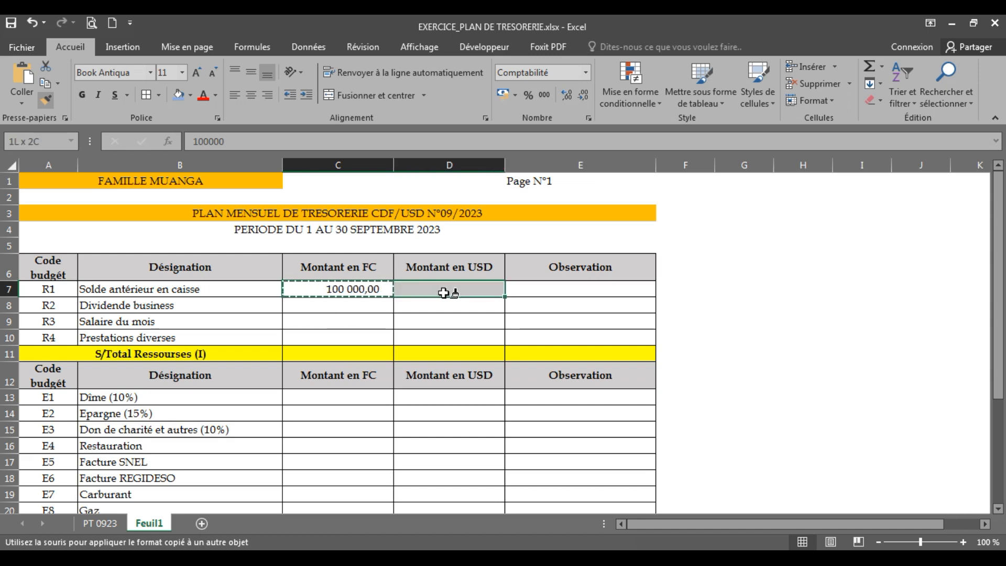
left_click_drag(444, 293, 444, 335)
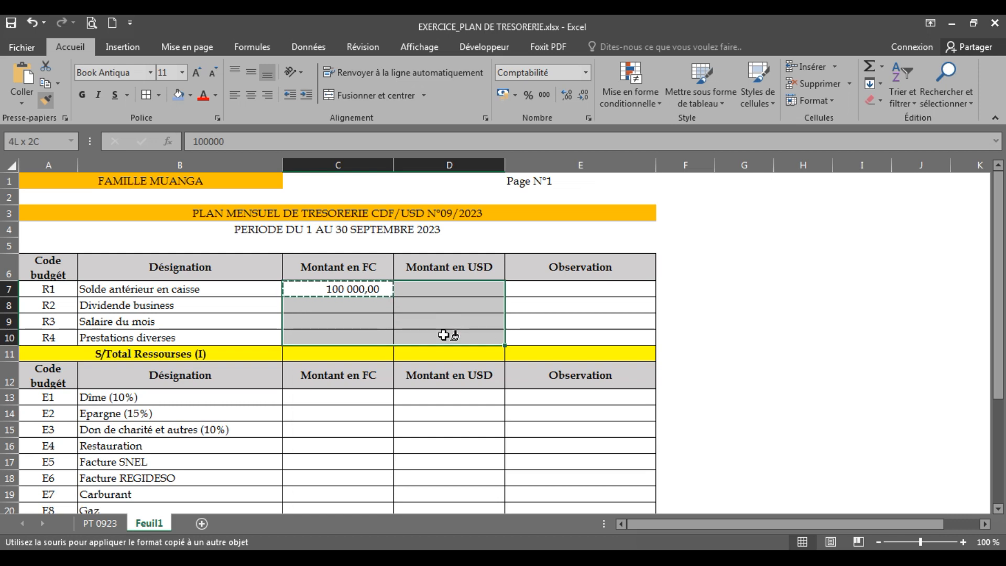
left_click_drag(444, 335, 443, 354)
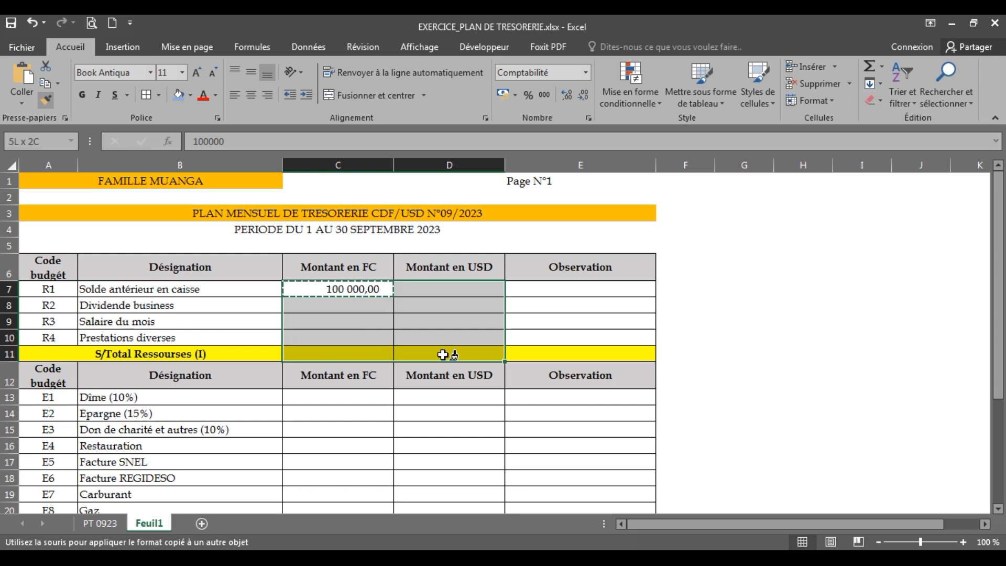
Finish copying the C7 format through D11 and enter 20000 as the Dividende business amount in FC
left_click_drag(444, 348, 444, 358)
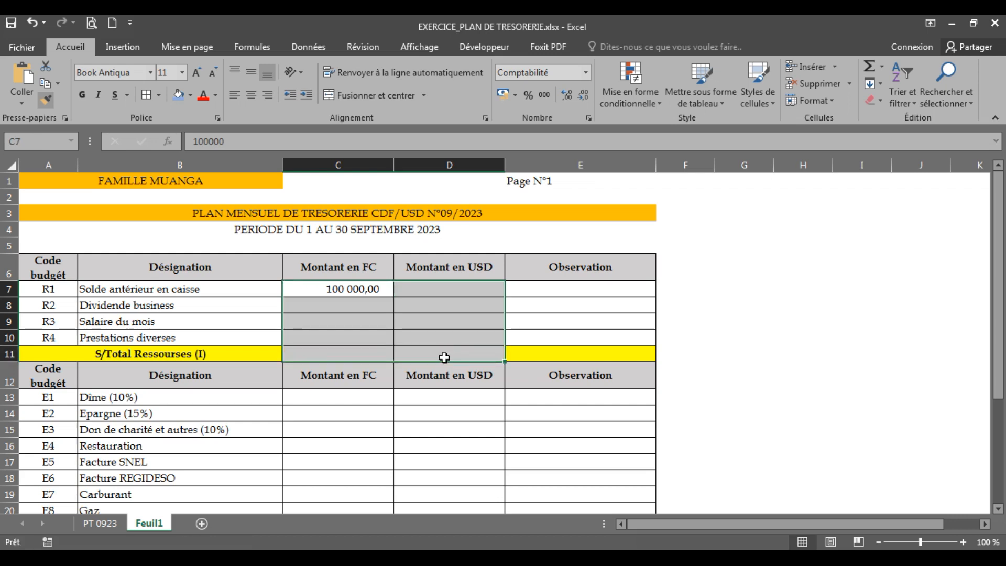
left_click(755, 353)
left_click(331, 312)
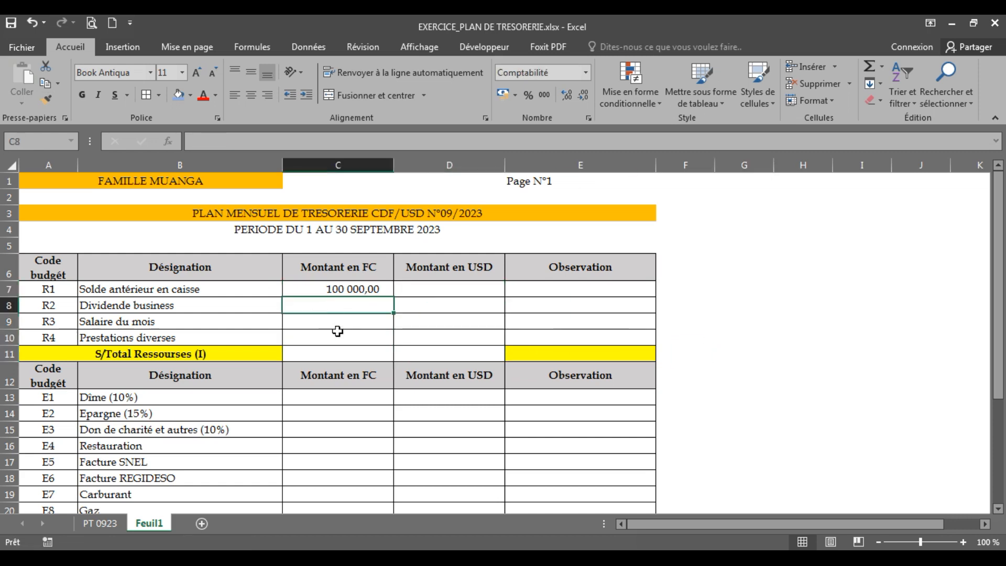
type("20000")
key("Return")
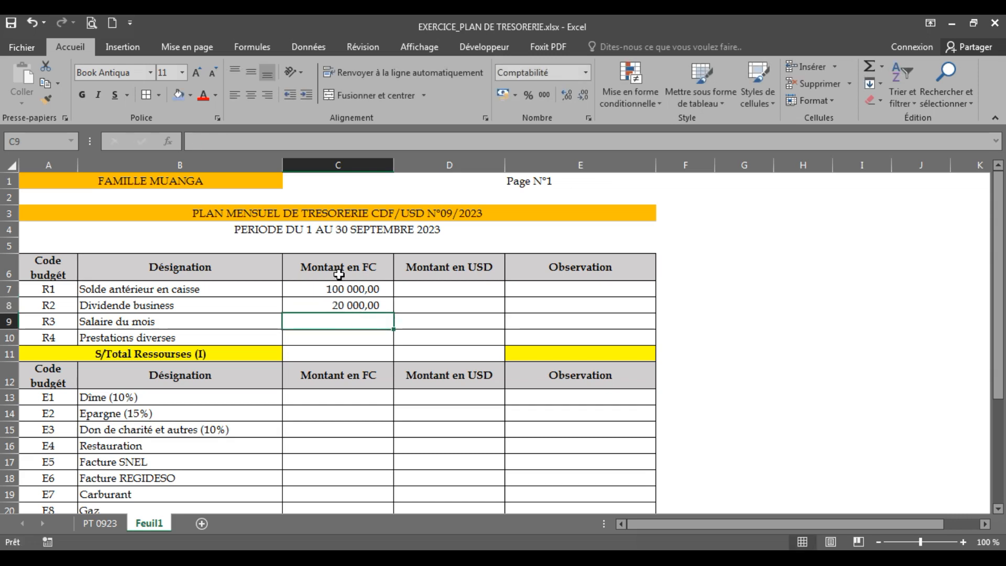
left_click(359, 305)
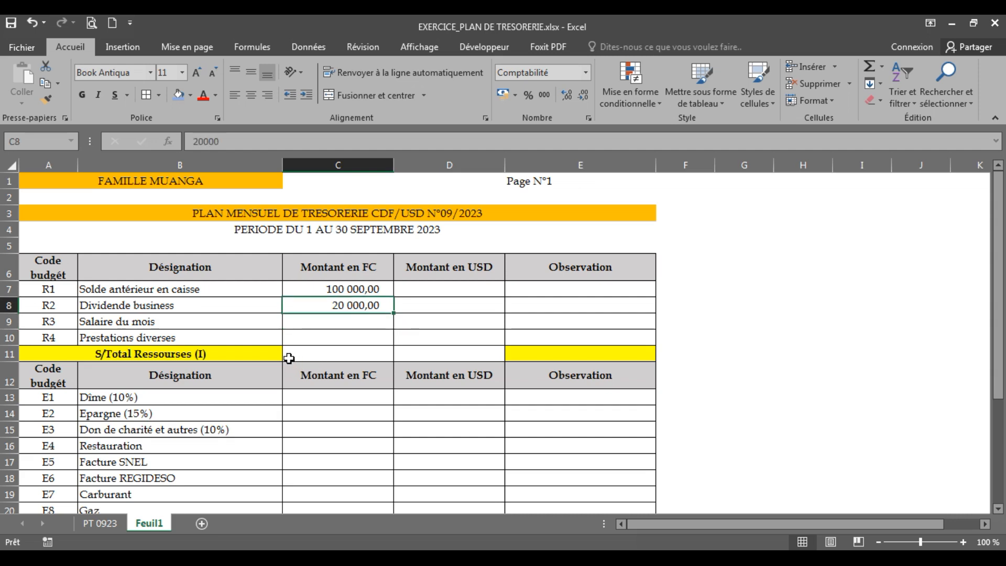
Fill the FC and USD cells C11:D11 of the S/Total Ressourses (I) row with standard yellow
left_click_drag(330, 352, 434, 355)
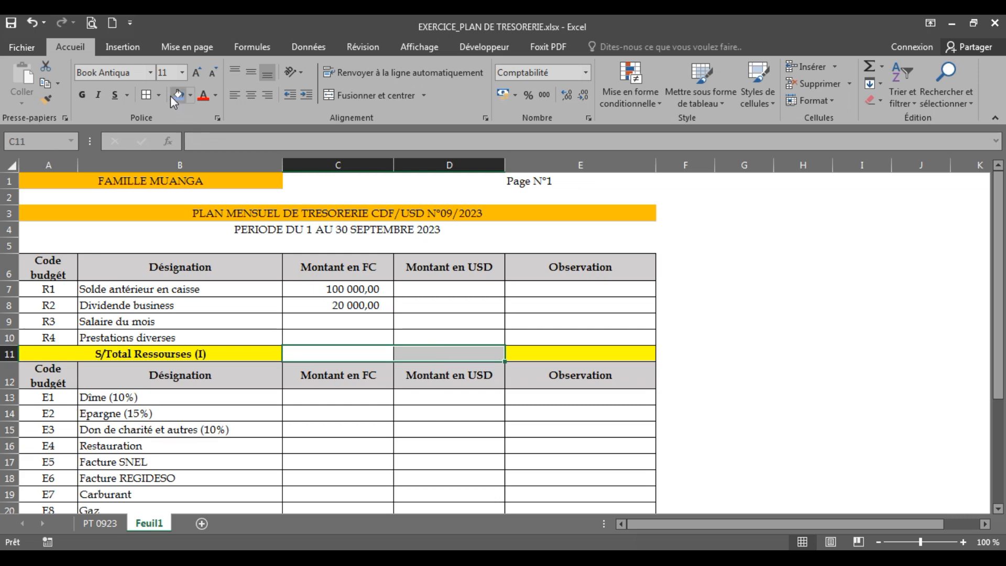
left_click(191, 96)
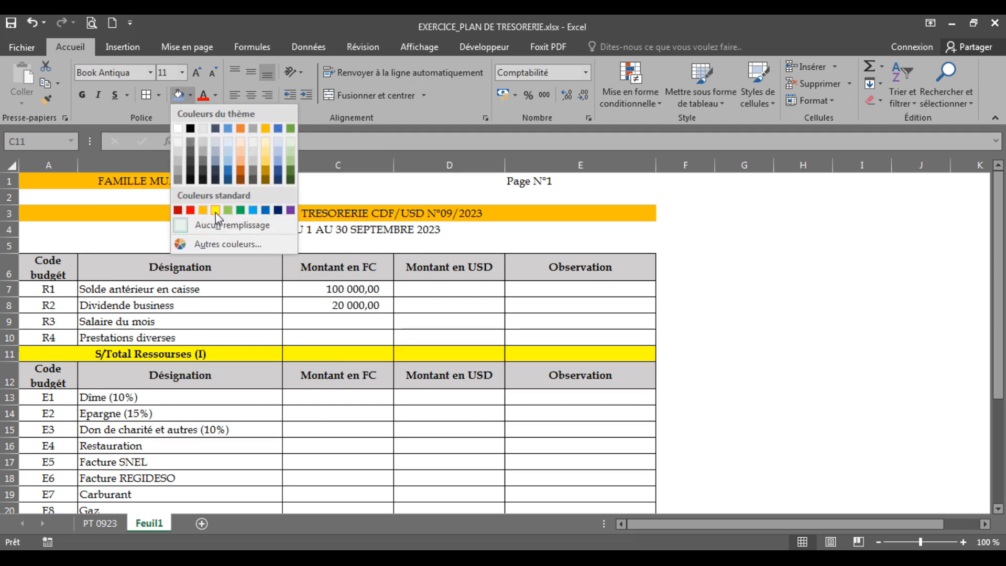
left_click(215, 211)
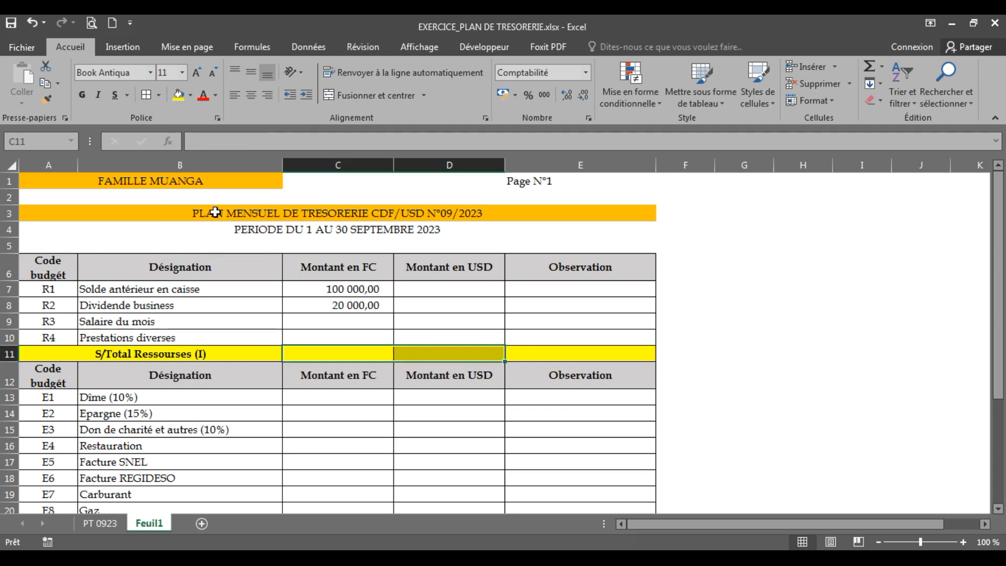
left_click(480, 337)
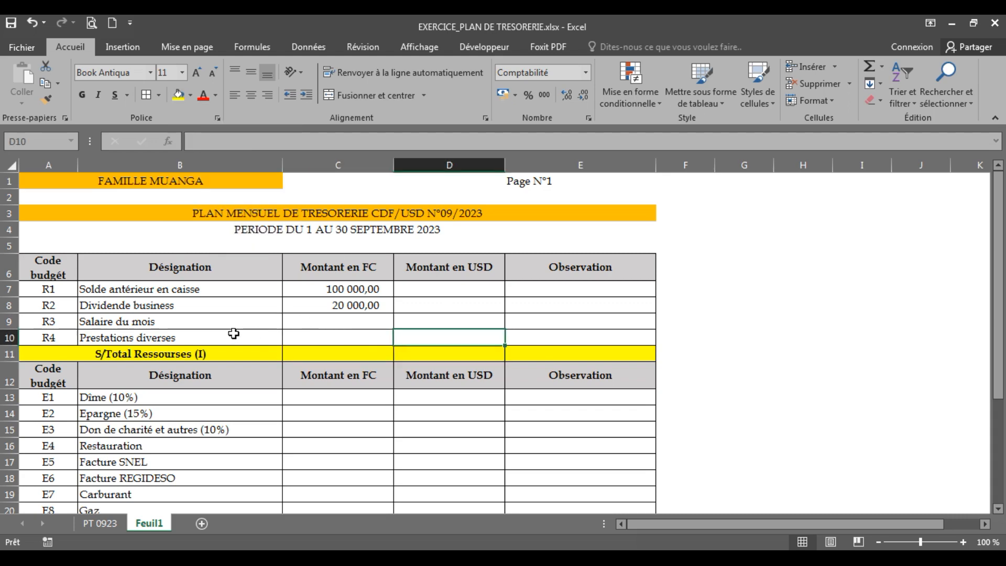
Enter the amounts in FC for Salaire du mois as 250000 and Prestations diverses as 800000
left_click(314, 321)
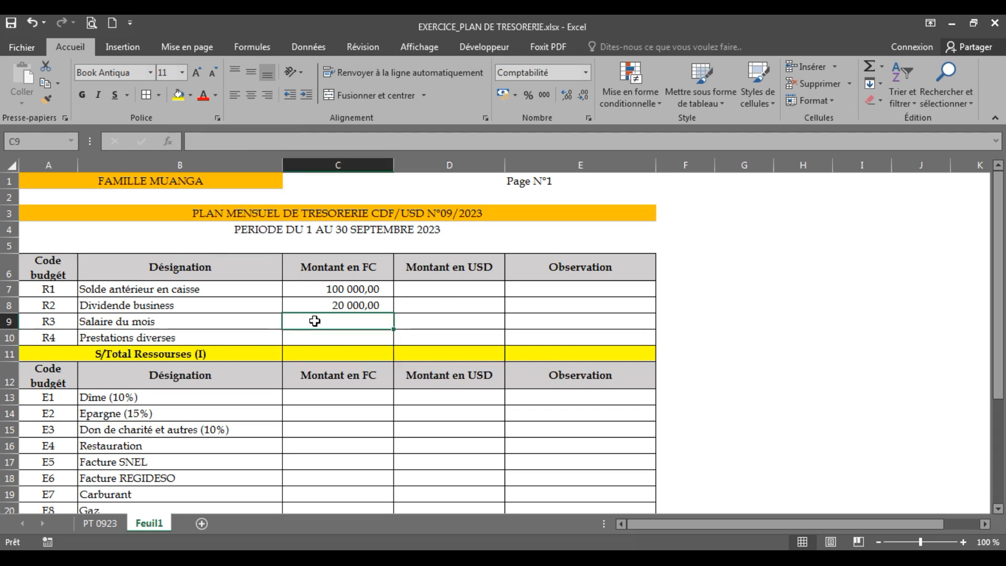
type("250")
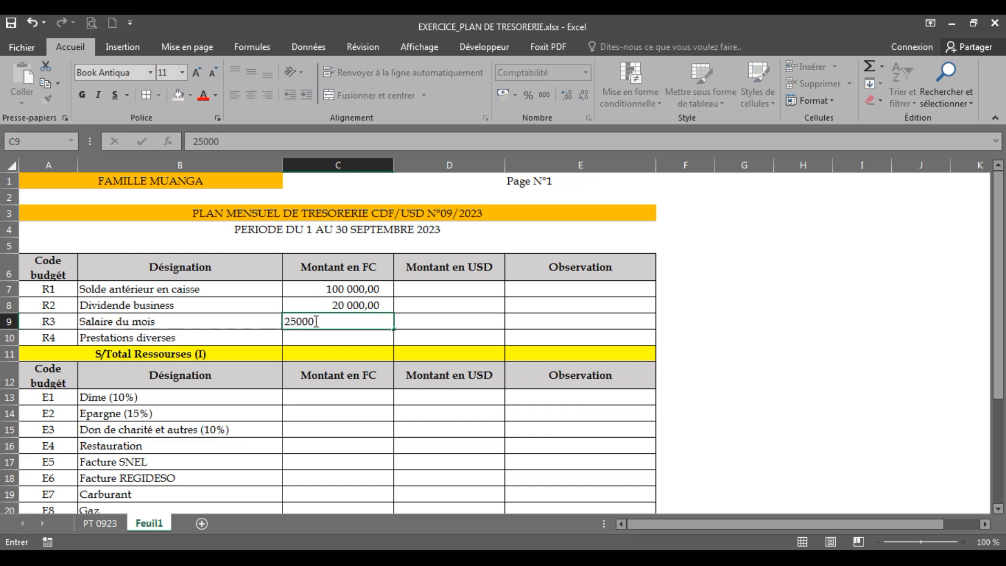
type("00")
key("Return")
type("800 ")
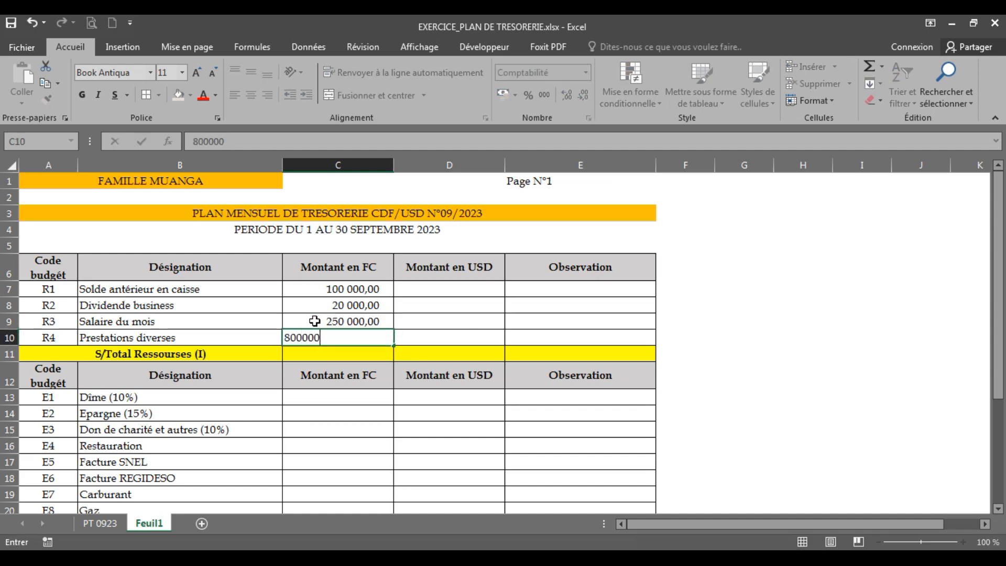
type("000")
key("Return")
Enter the amounts in USD for R1 to R4 in D7:D10 as 50, 235, 350 and 800
left_click(428, 292)
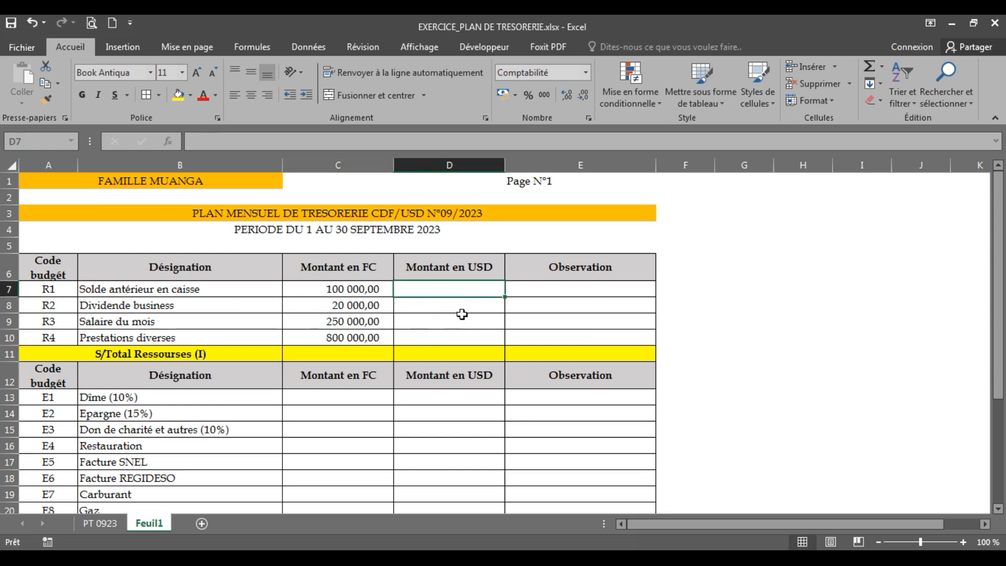
type("50")
key("Return")
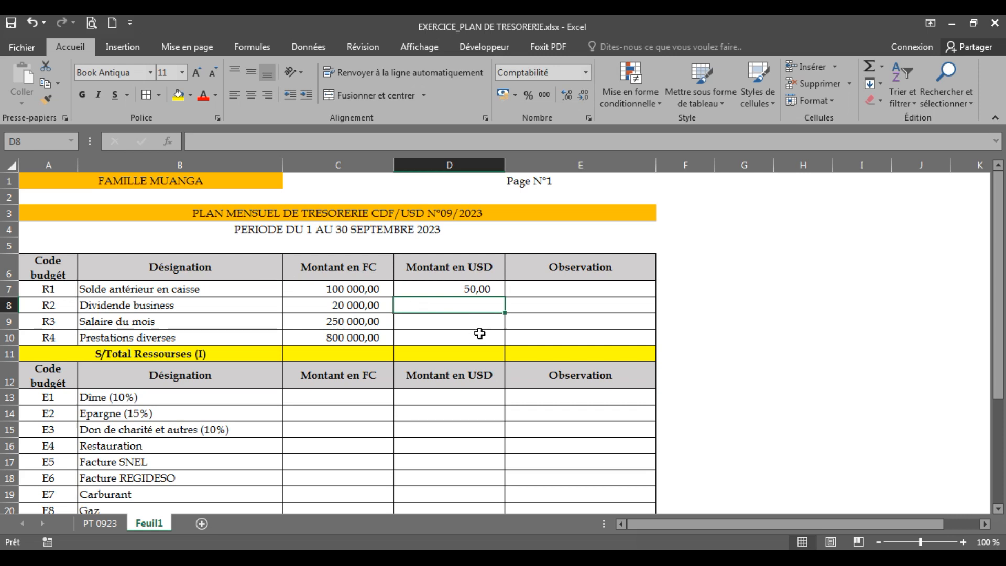
type("235")
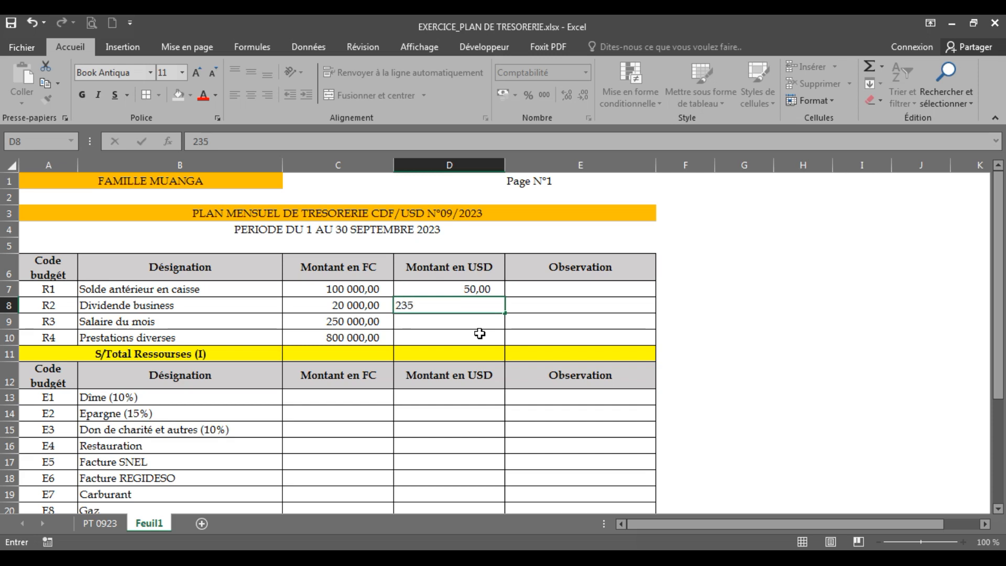
key("Return")
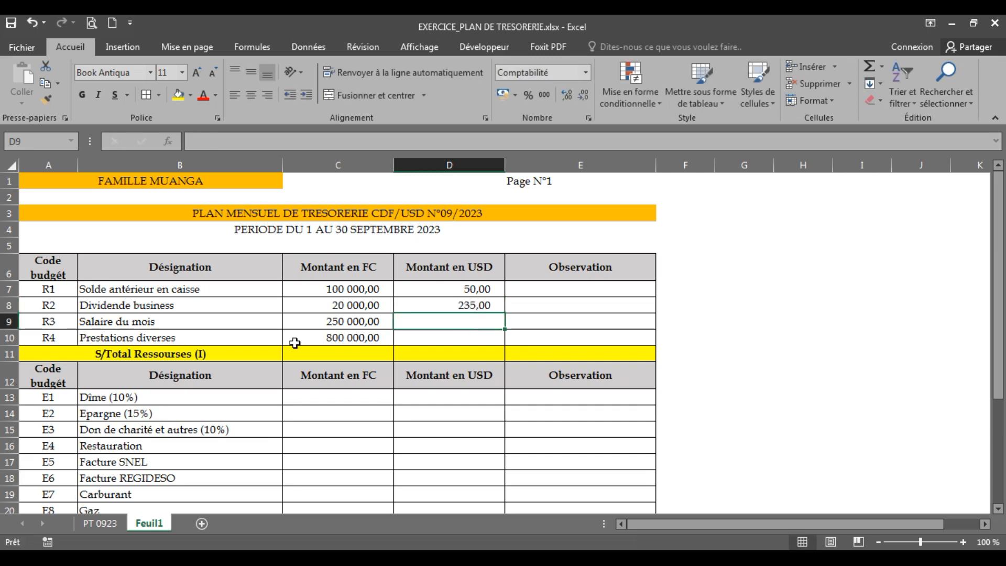
type("350")
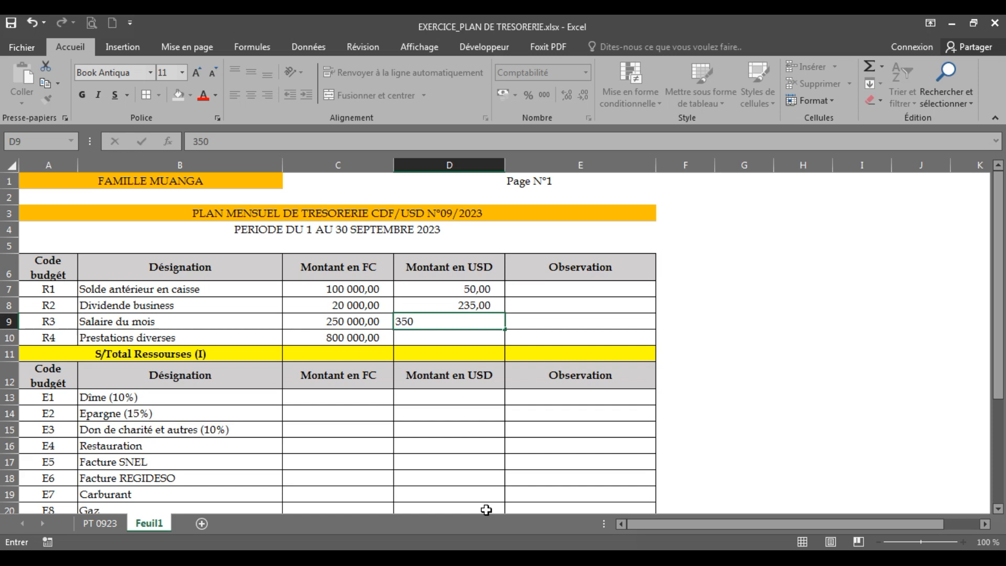
key("Return")
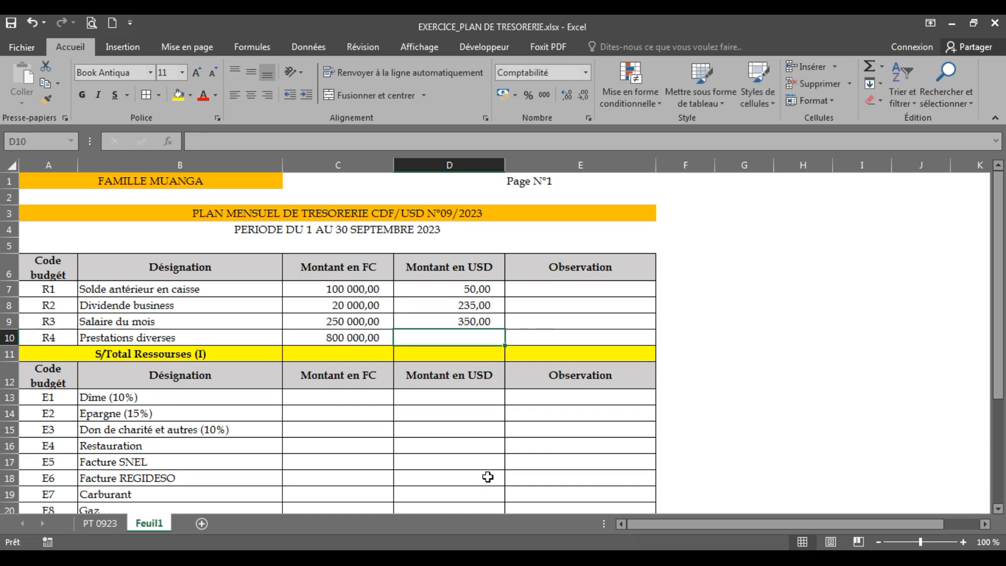
type("800")
key("Return")
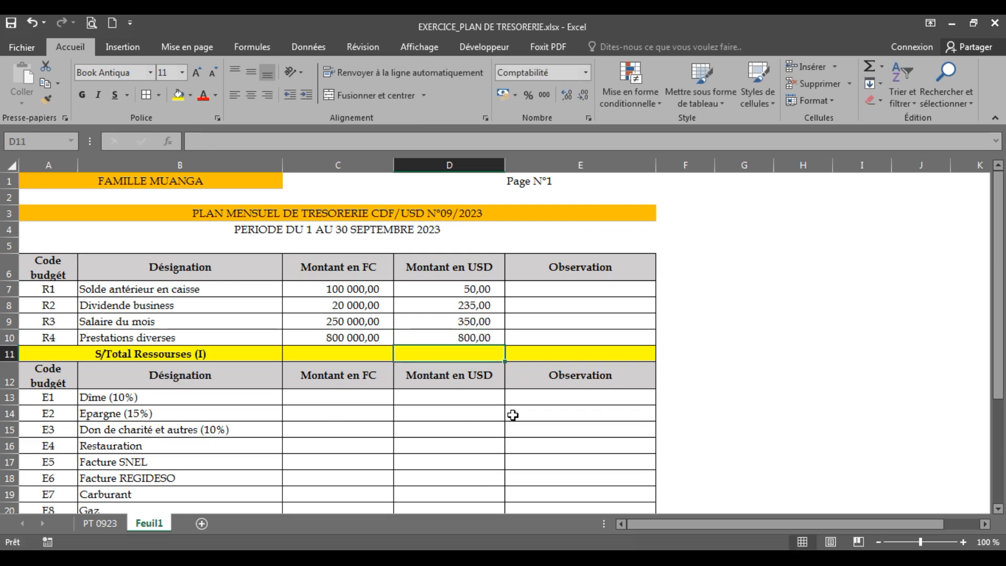
left_click_drag(1004, 288, 1004, 344)
left_click(312, 209)
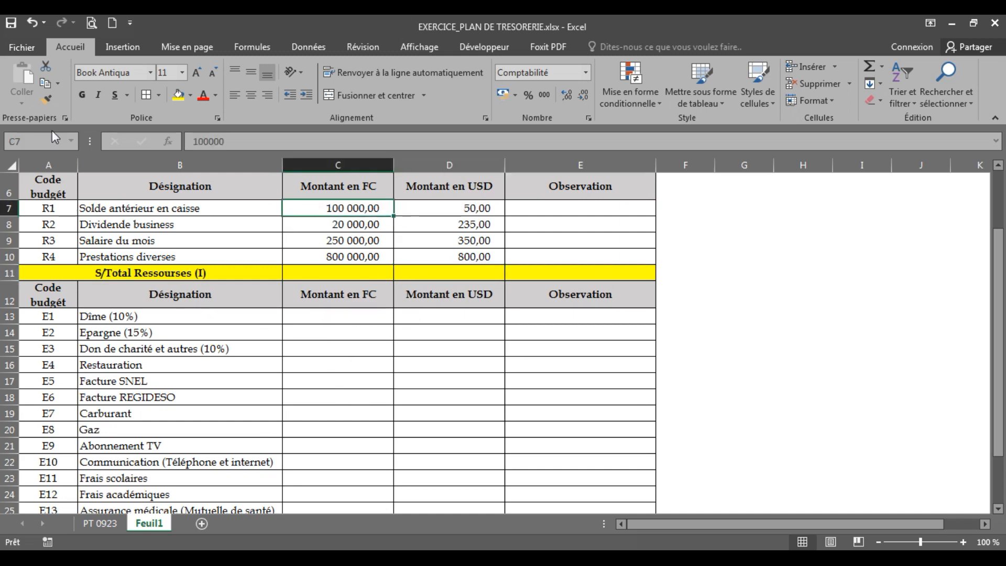
left_click(335, 240)
left_click(446, 245)
left_click(445, 222)
left_click(353, 258)
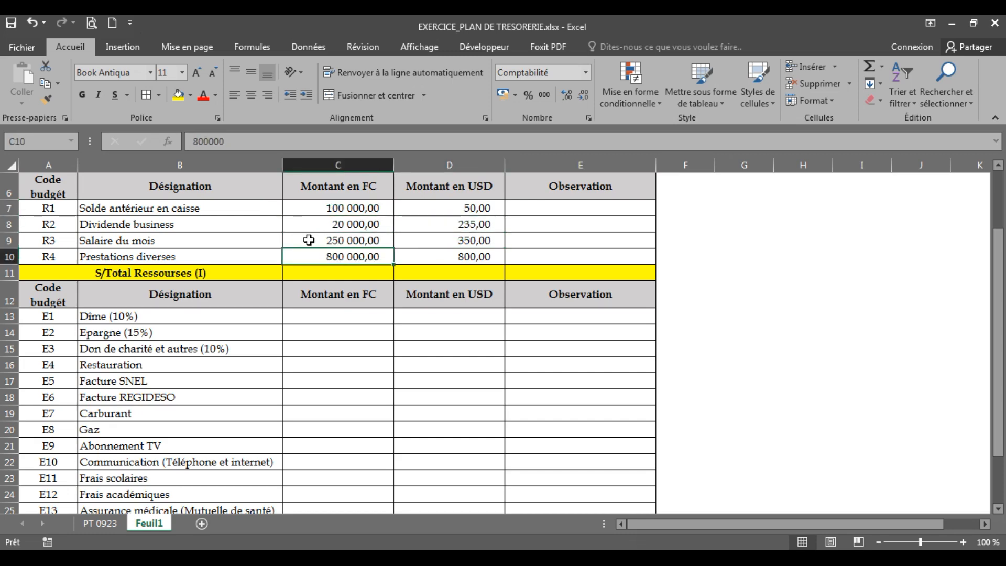
left_click_drag(335, 272, 439, 274)
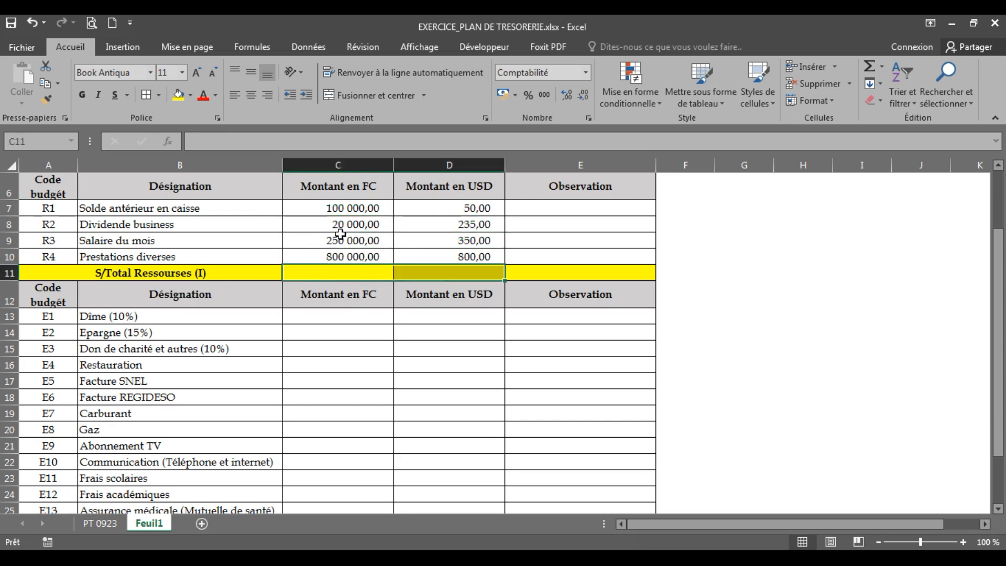
Copy the format of the Salaire du mois amount in C9 with the format painter onto cells C13 to D29
left_click(321, 241)
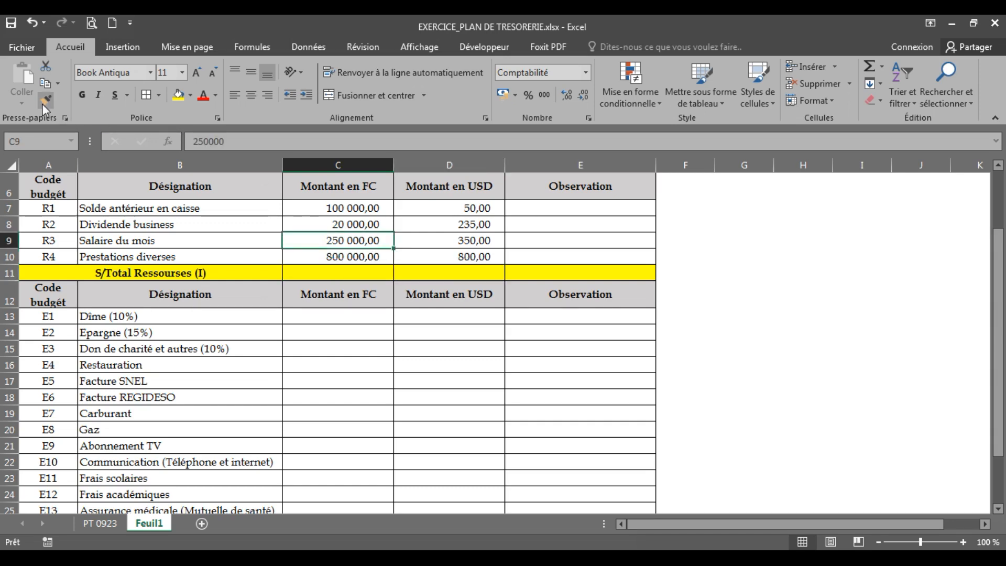
left_click(45, 101)
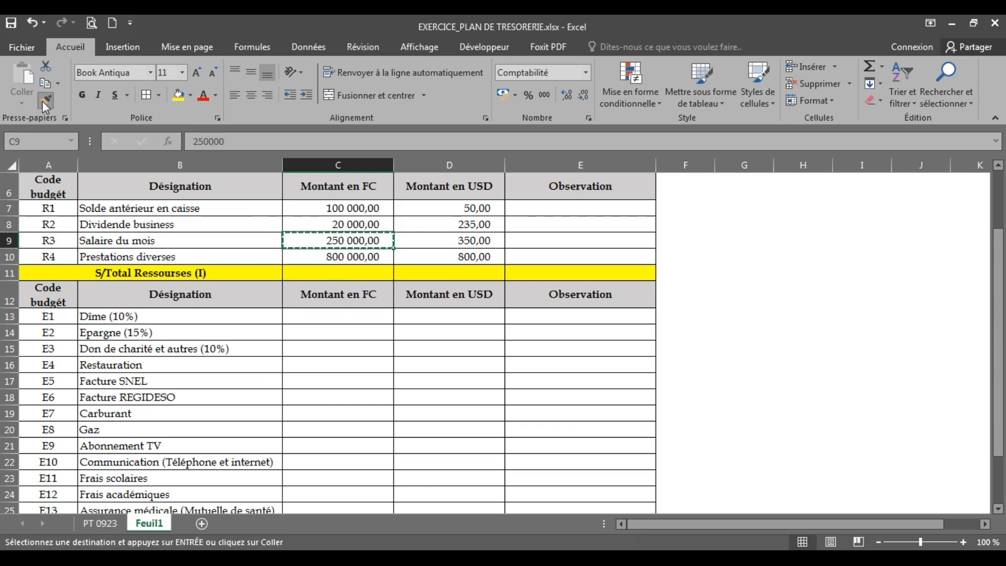
left_click(329, 317)
mouse_move(329, 317)
left_mouse_down()
mouse_move(461, 337)
mouse_move(467, 540)
mouse_move(479, 380)
mouse_move(472, 484)
left_mouse_up()
left_click(426, 383)
left_click_drag(359, 446, 413, 448)
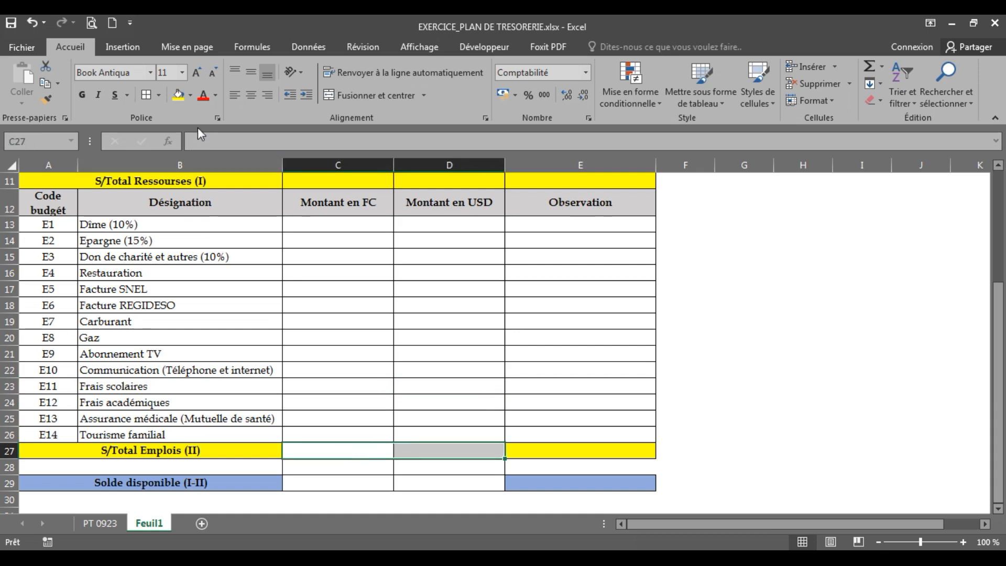
left_click(367, 341)
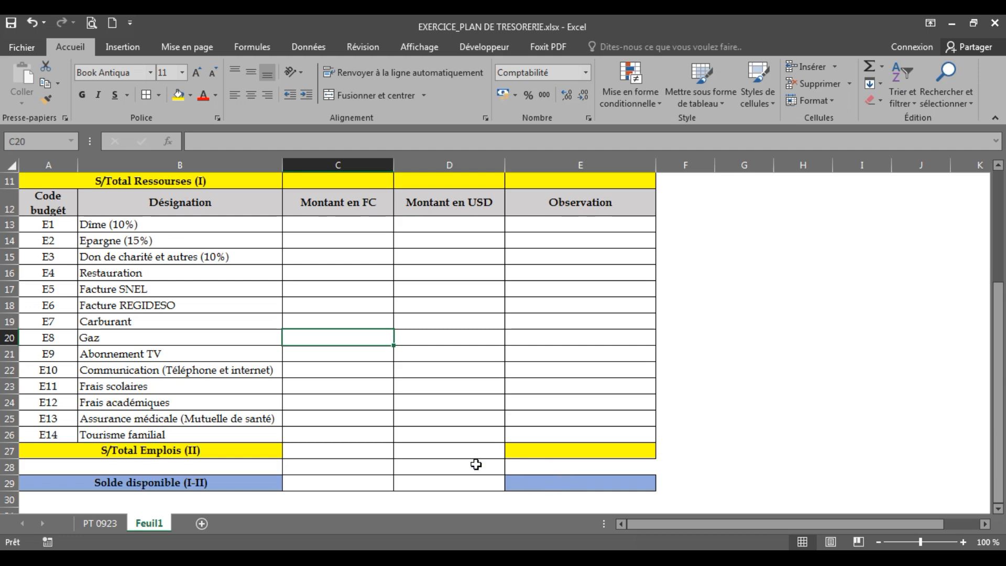
Fill the borderless format of E28 across the spacer row 28 to A28, above Solde disponible
left_click(583, 466)
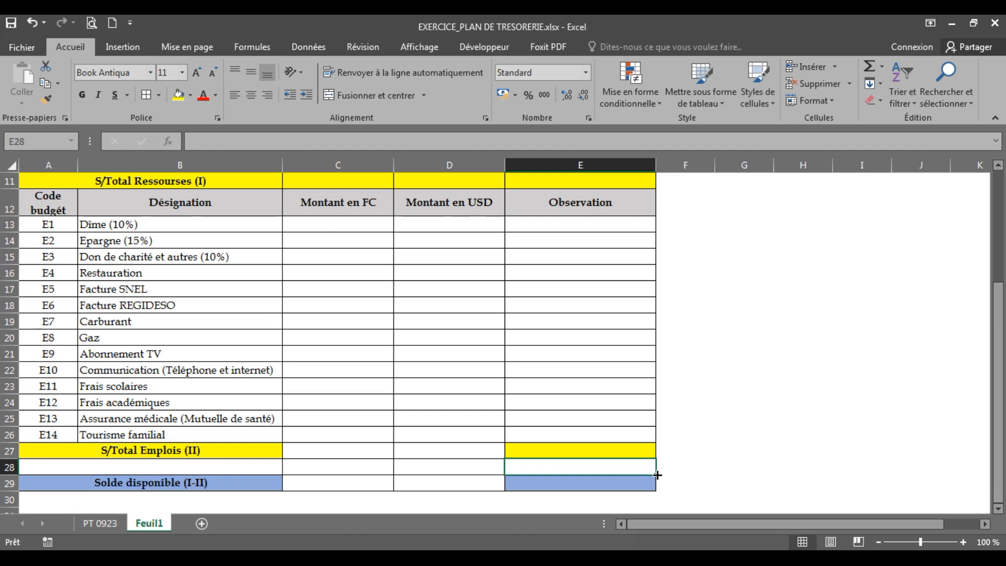
left_click_drag(658, 475, 119, 473)
left_click_drag(51, 472, 50, 472)
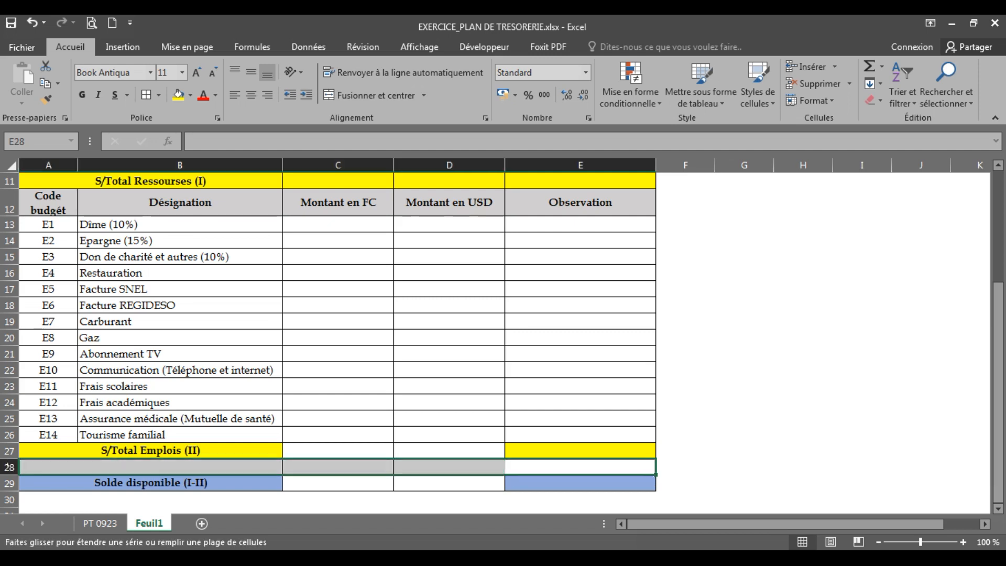
left_click(803, 386)
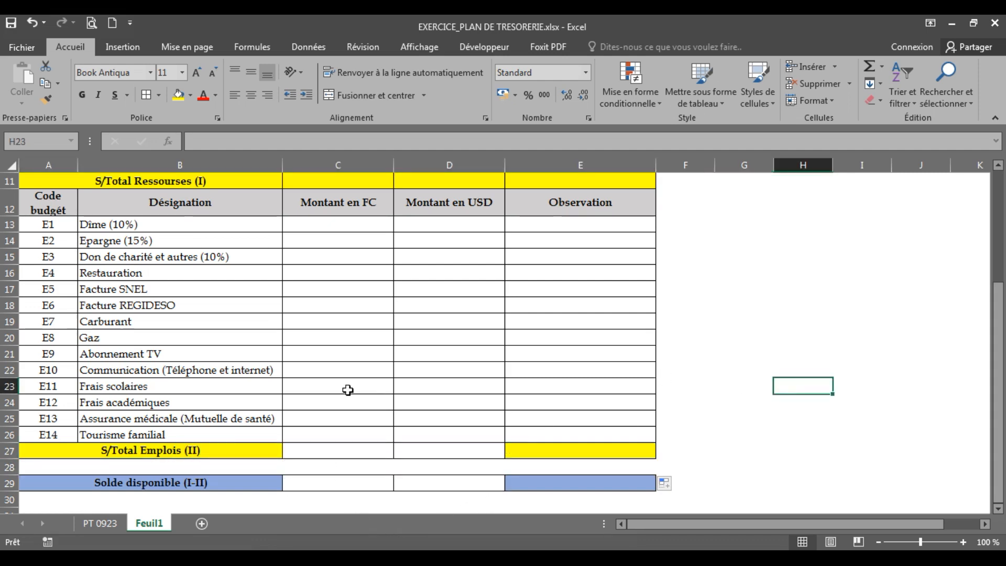
Fill the S/Total Emplois (II) cells C27:D27 with yellow and the Solde disponible cells C29:D29 with Bleu, Accentuation5, plus clair 40 %
left_click_drag(330, 447, 423, 449)
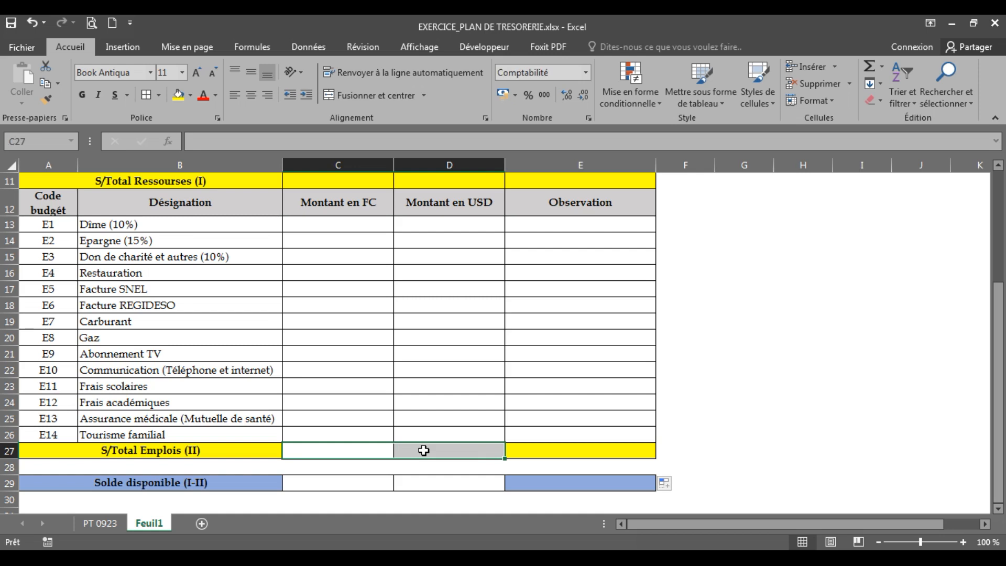
left_click(179, 96)
left_click_drag(355, 483, 434, 488)
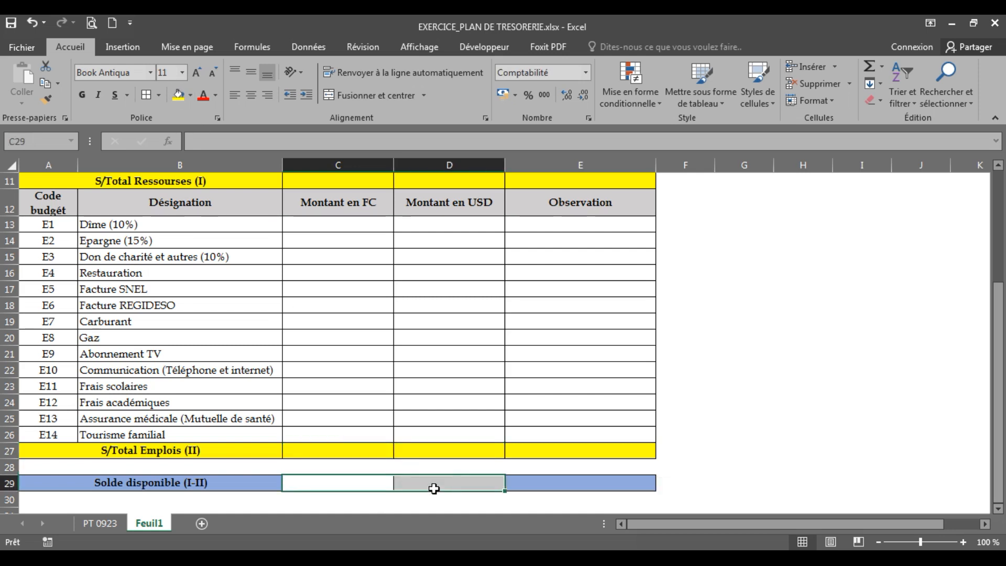
left_click(190, 95)
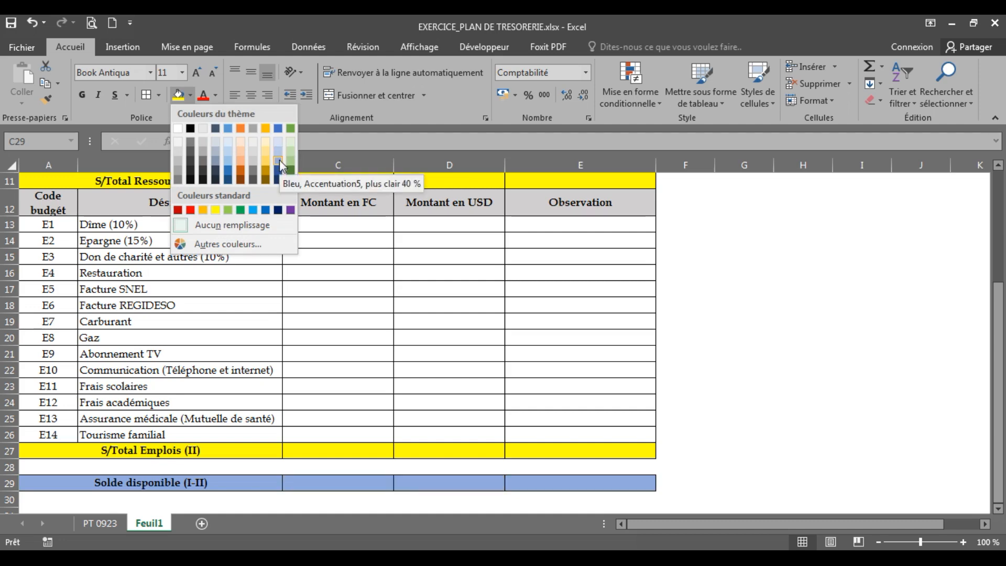
left_click(279, 159)
left_click(702, 377)
Total the amounts in FC of C7:C10 with AutoSum in the S/Total Ressourses (I) cell C11
left_click_drag(1000, 394, 1000, 322)
left_click(343, 335)
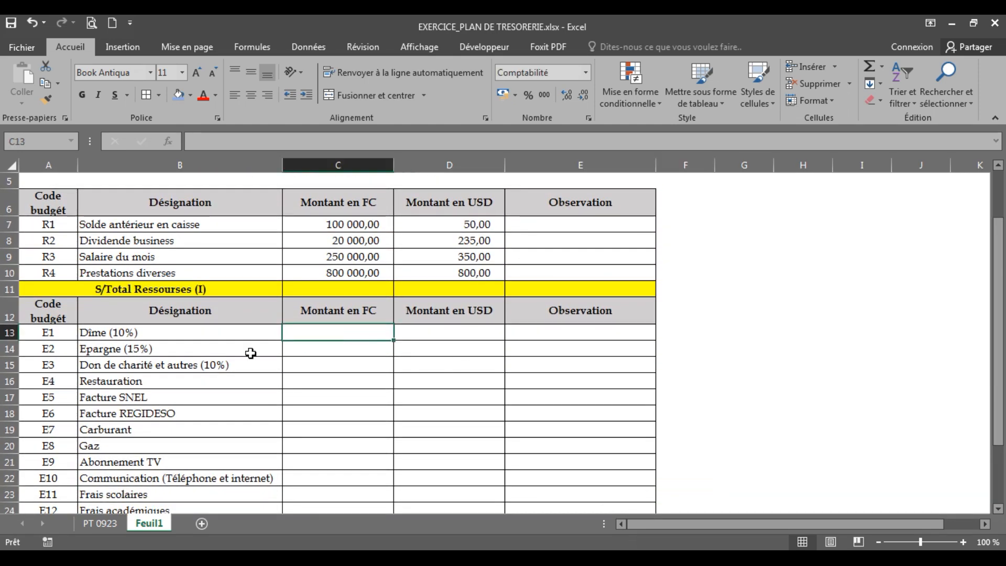
left_click(167, 336)
left_click(321, 334)
left_click(315, 291)
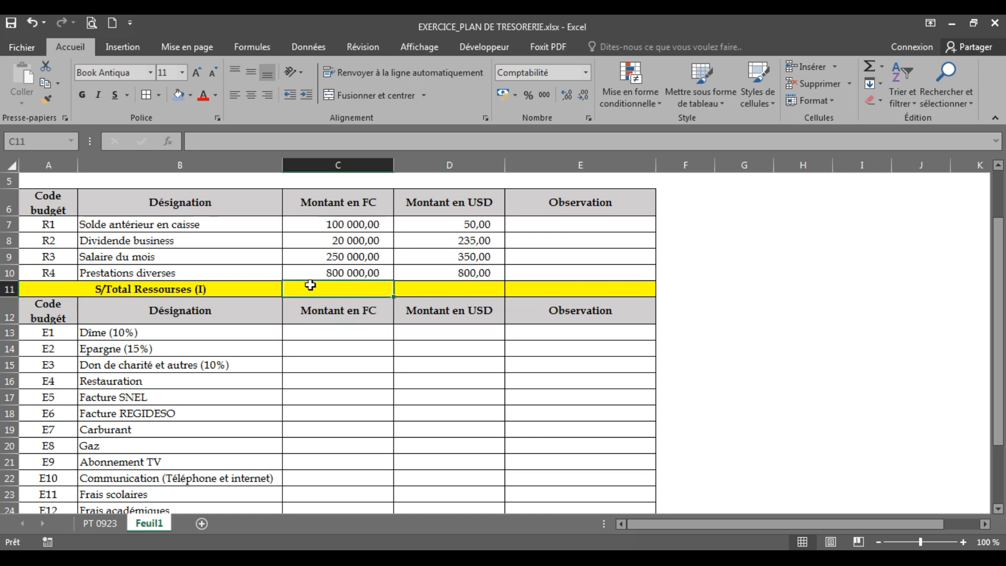
left_click_drag(347, 219, 346, 272)
left_click(346, 272)
left_click_drag(336, 225, 334, 290)
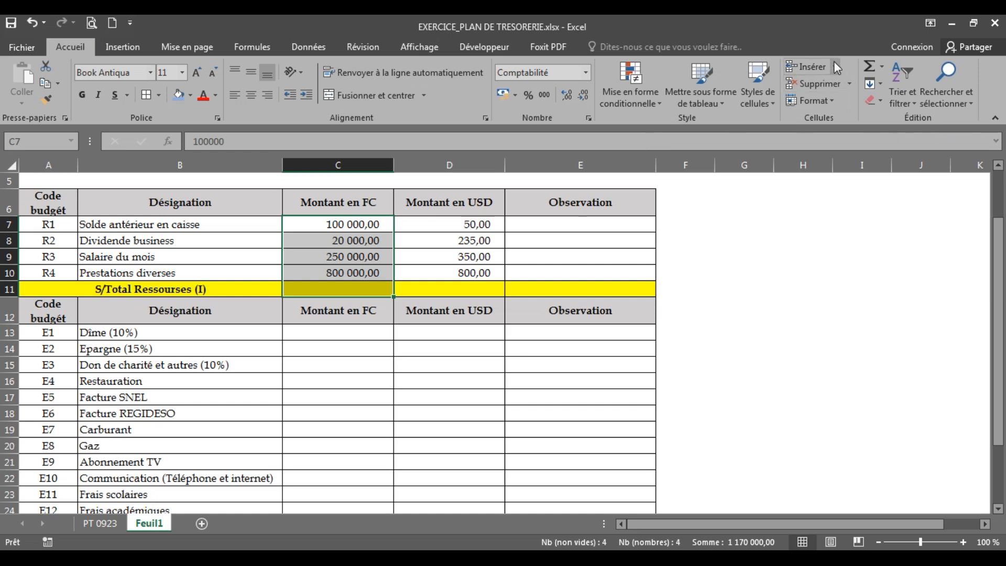
left_click(869, 63)
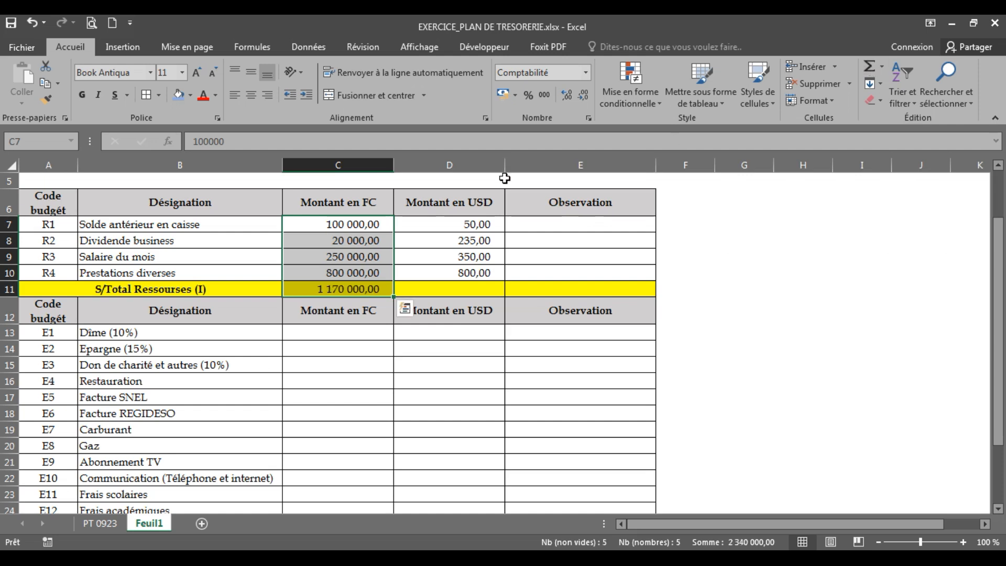
Copy the S/Total Ressourses (I) sum from C11 to D11 to total the amounts in USD
left_click(407, 408)
left_click(425, 294)
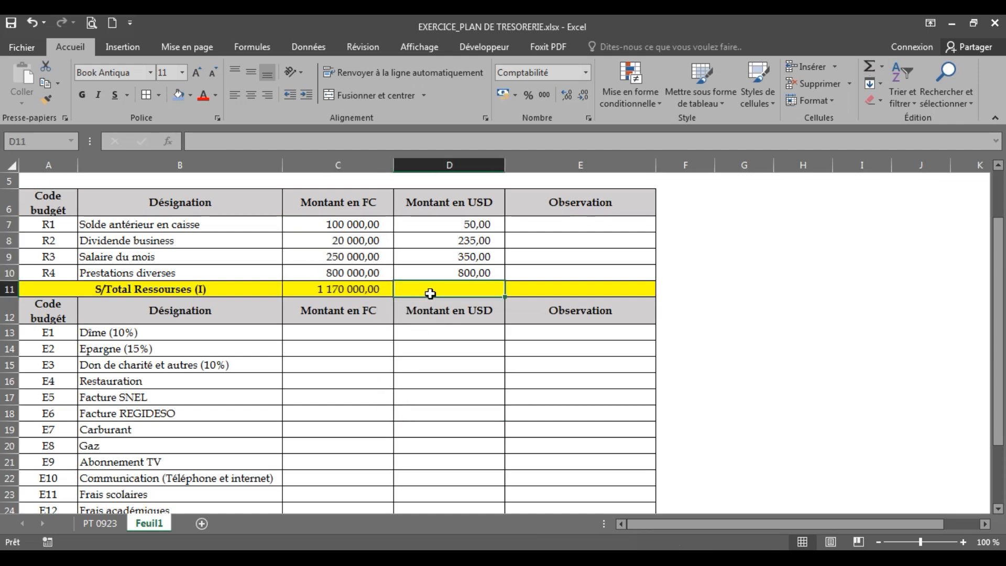
left_click(326, 291)
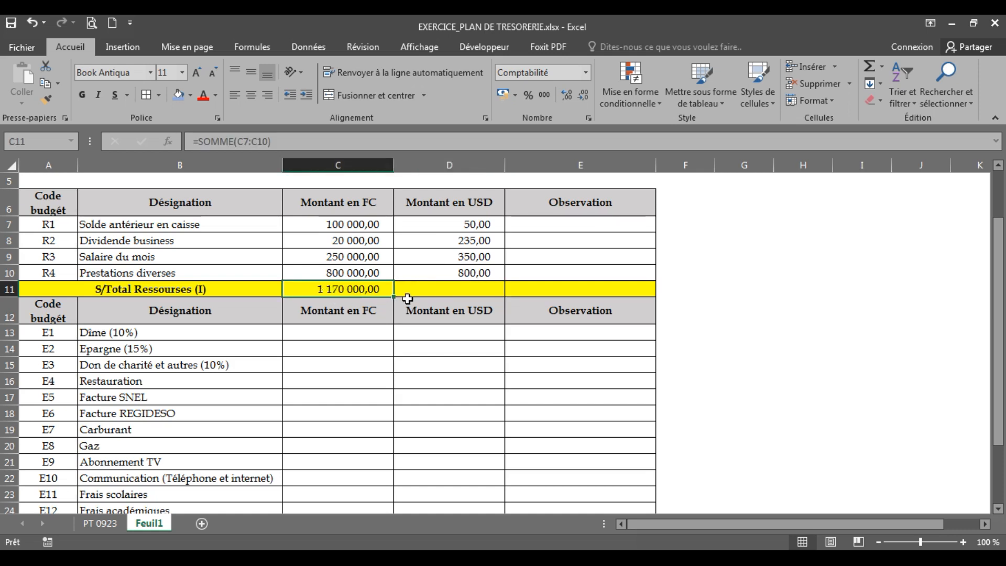
left_click_drag(394, 298, 489, 302)
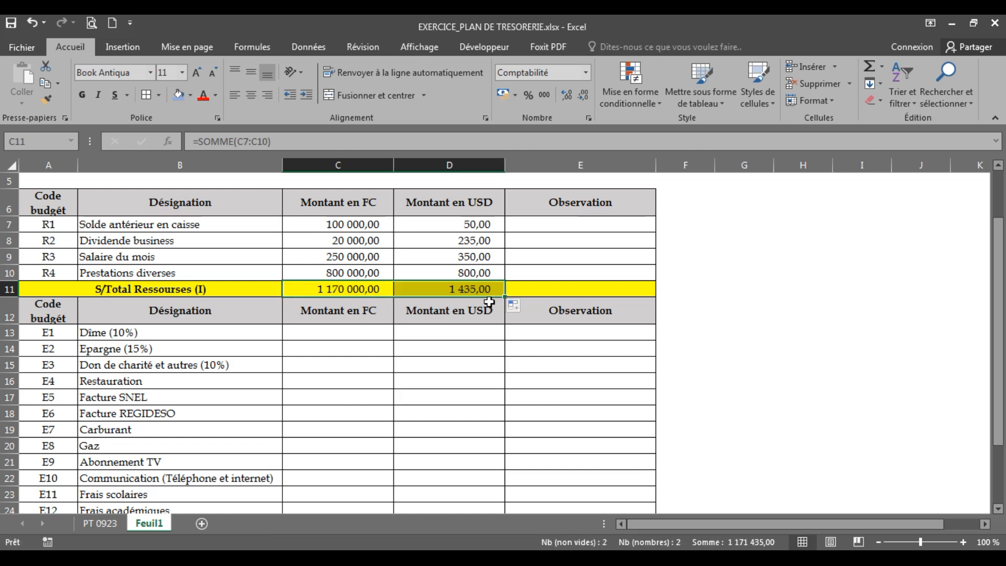
left_click(452, 291)
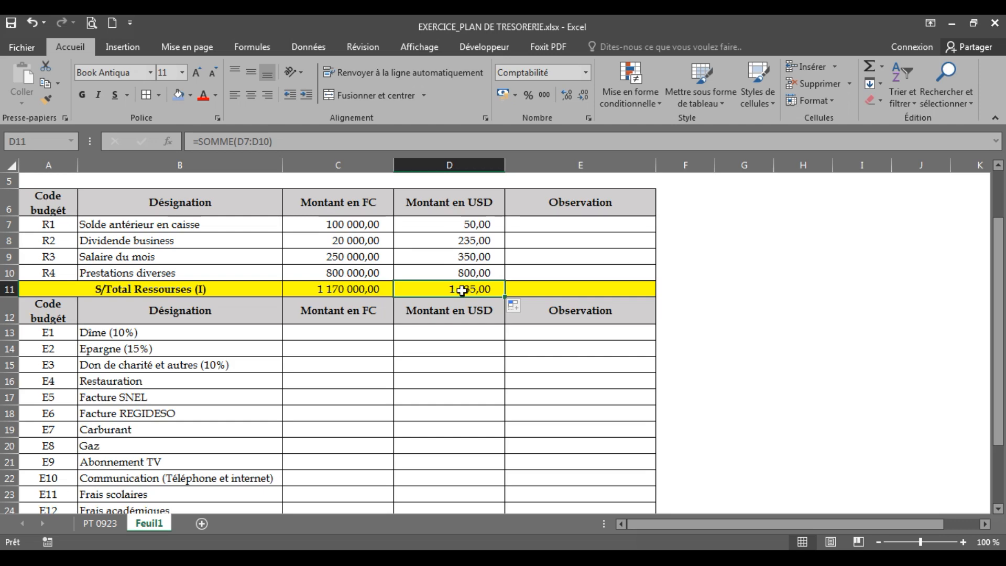
left_click(342, 294)
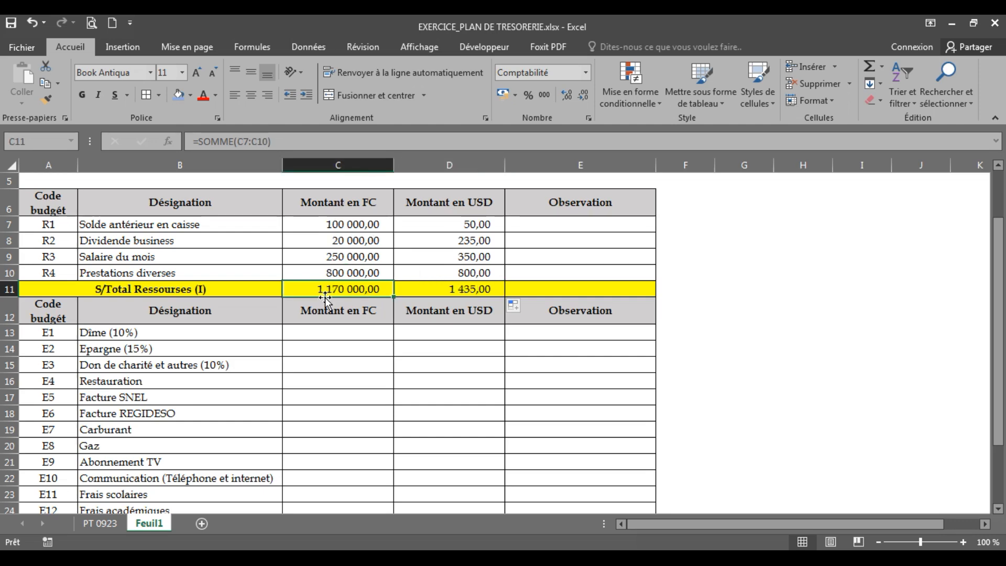
left_click(436, 216)
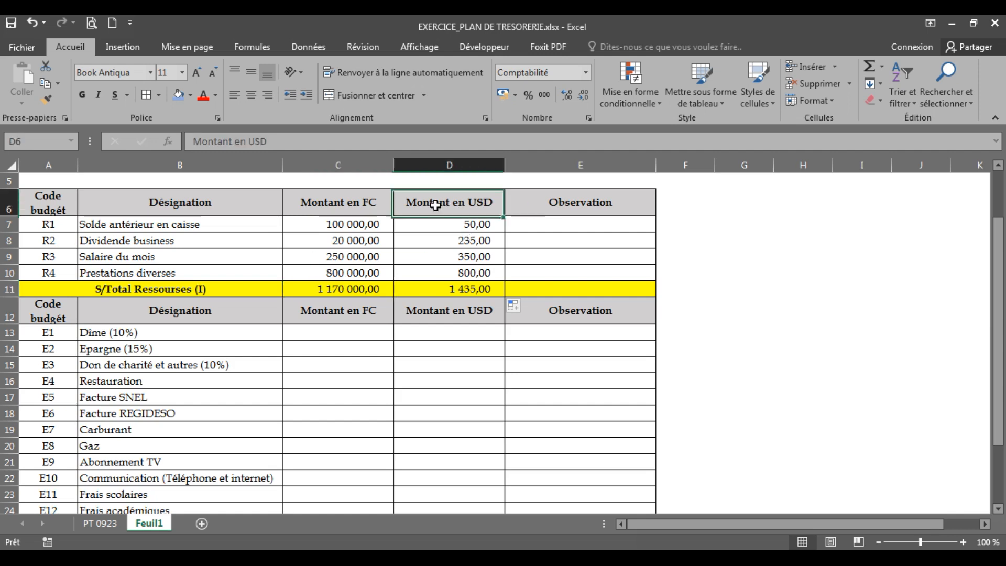
left_click(331, 288)
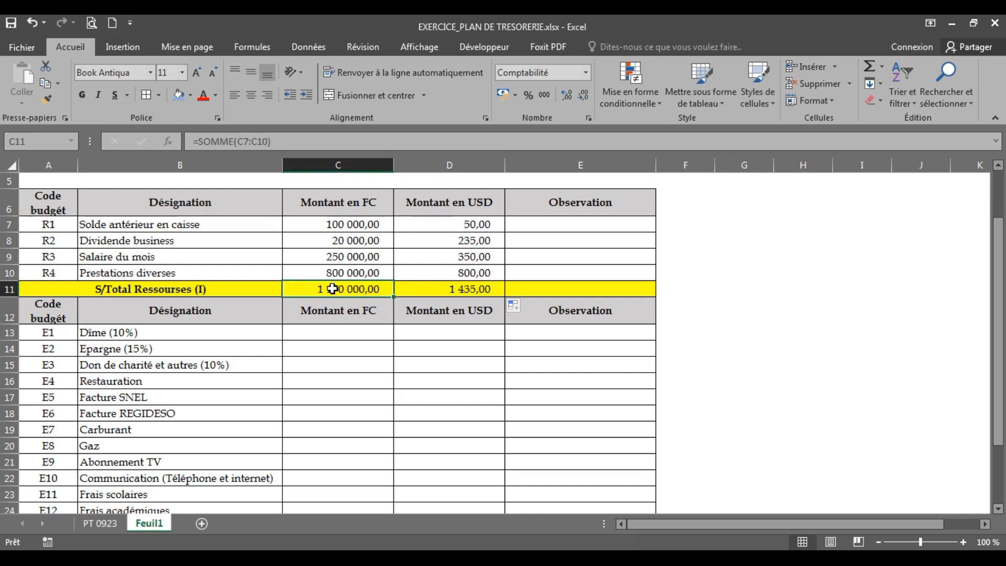
left_click(419, 294)
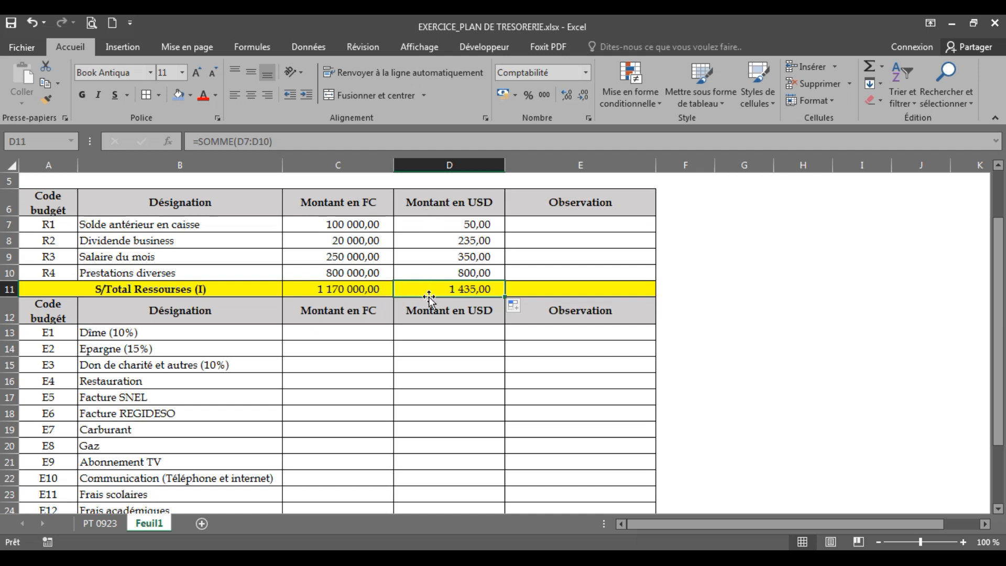
Calculate the Dîme (10%) amount in C13 with the formula =C11*10% and copy it to D13 for USD
left_click(292, 332)
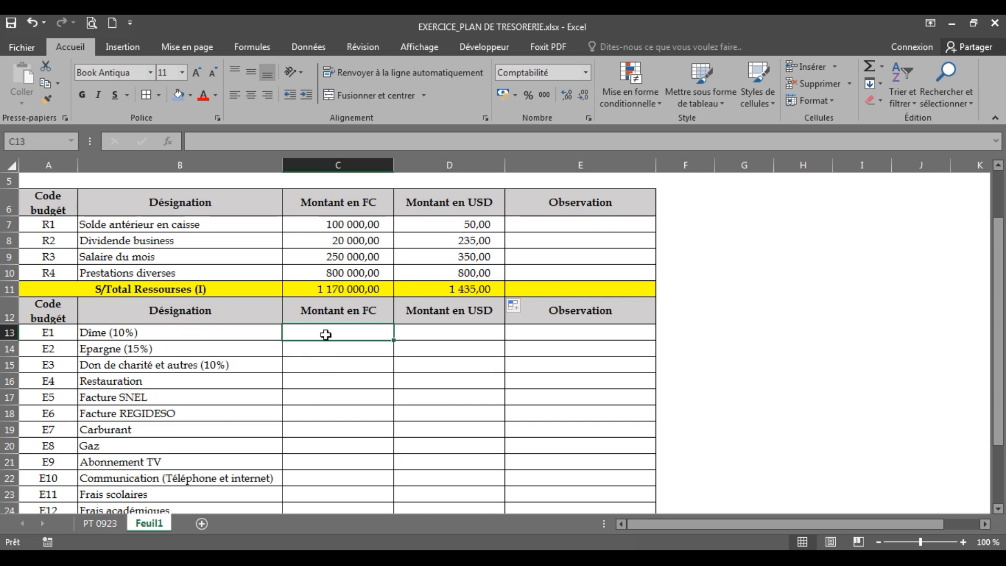
type("=")
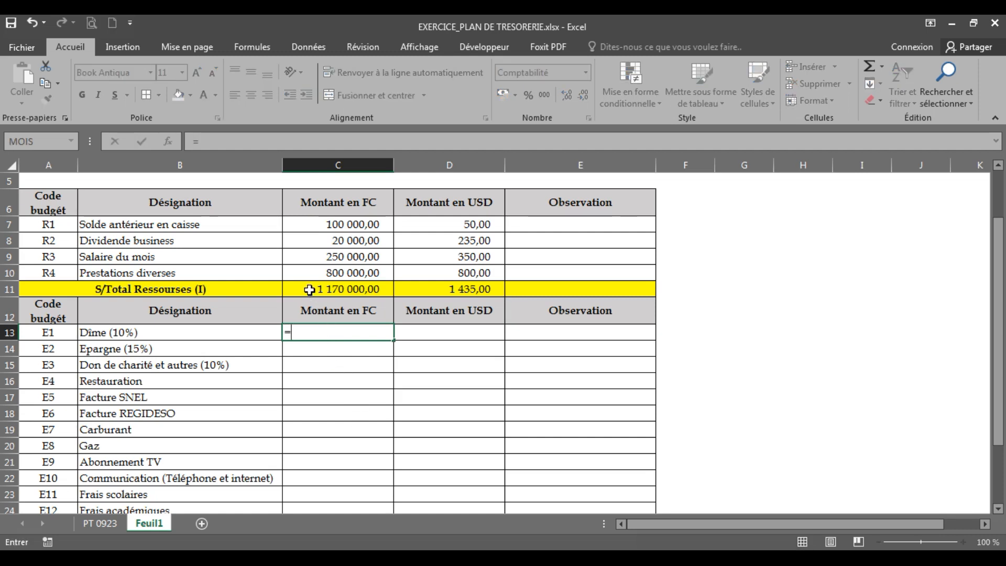
left_click(309, 289)
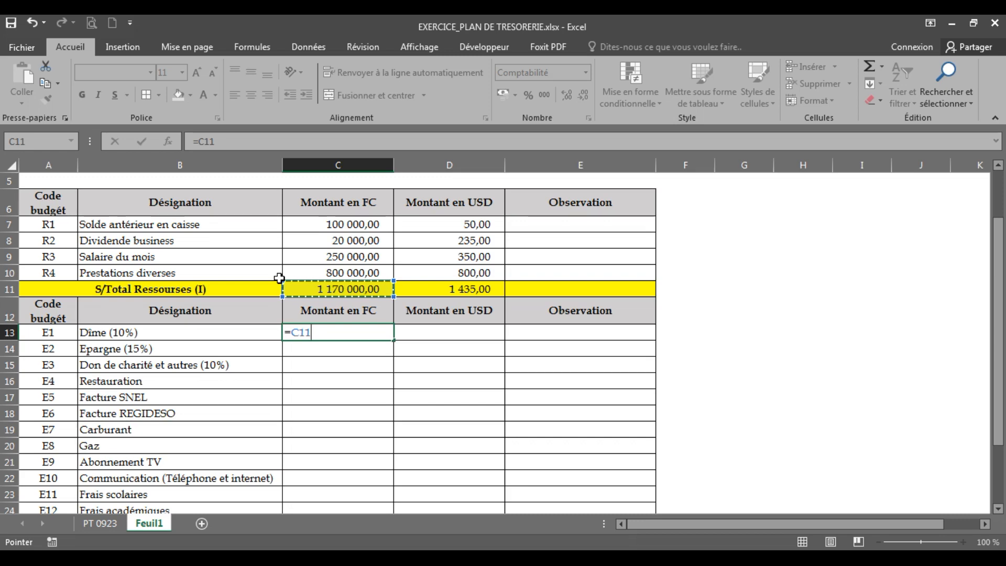
type("*10")
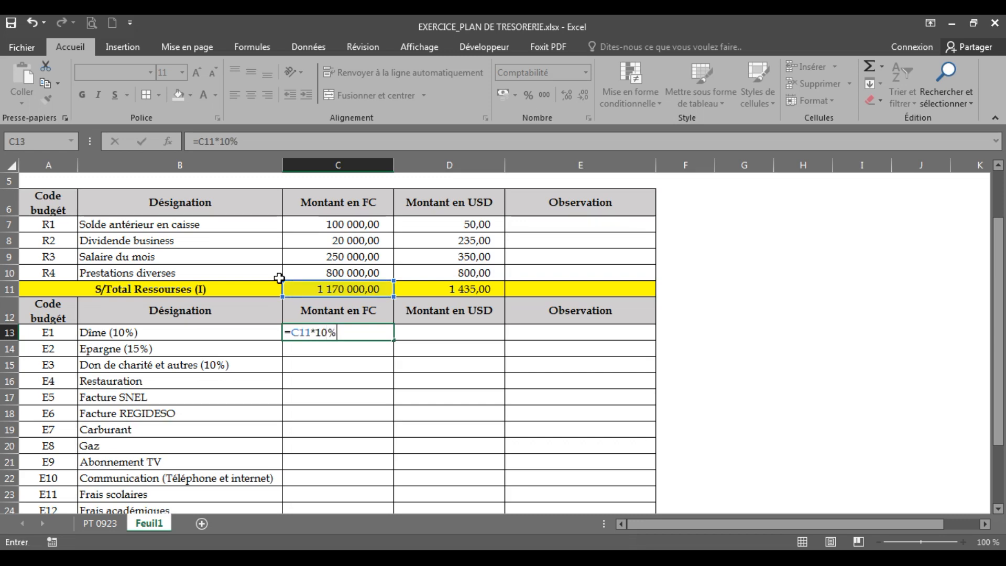
key("Return")
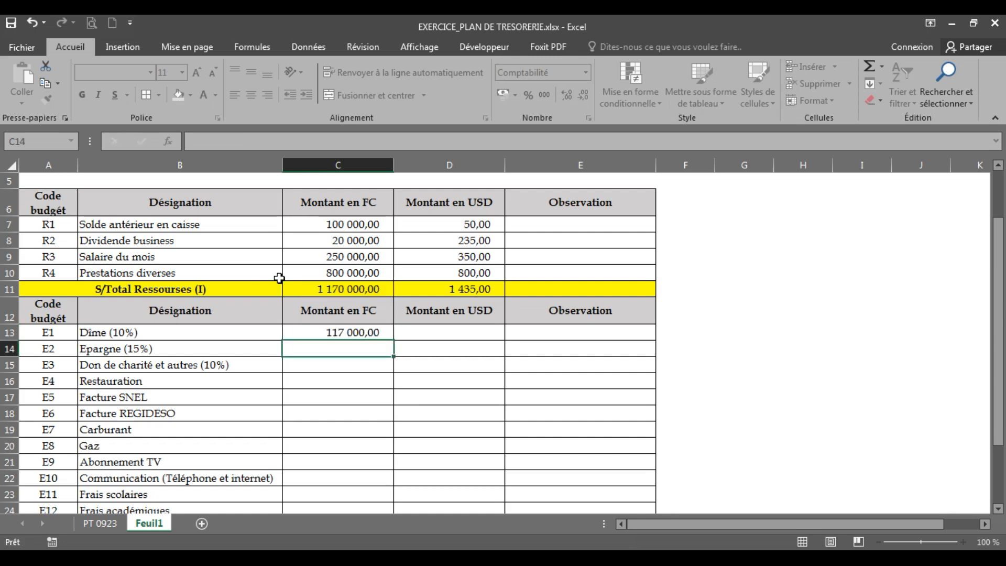
left_click(334, 334)
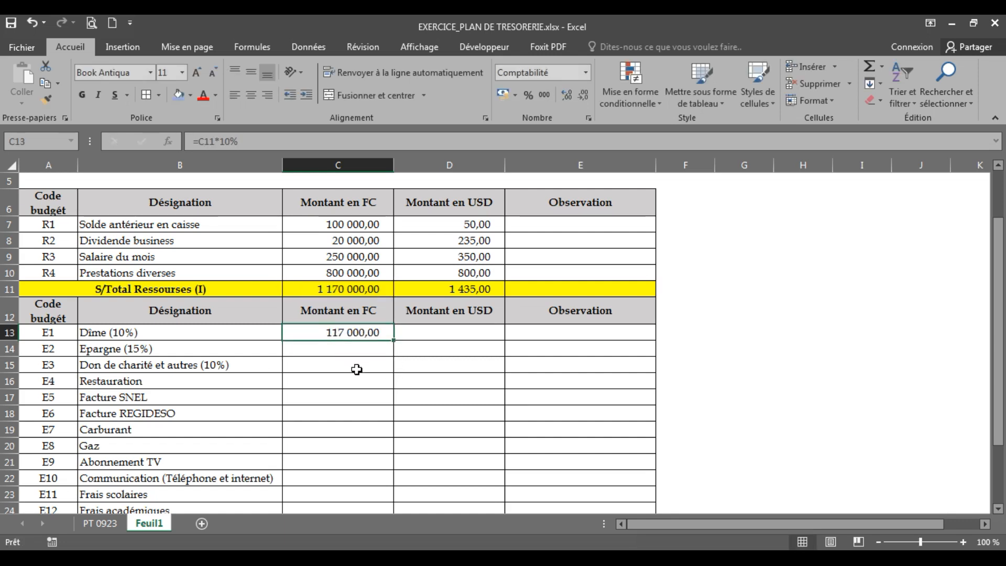
left_click_drag(394, 343, 496, 339)
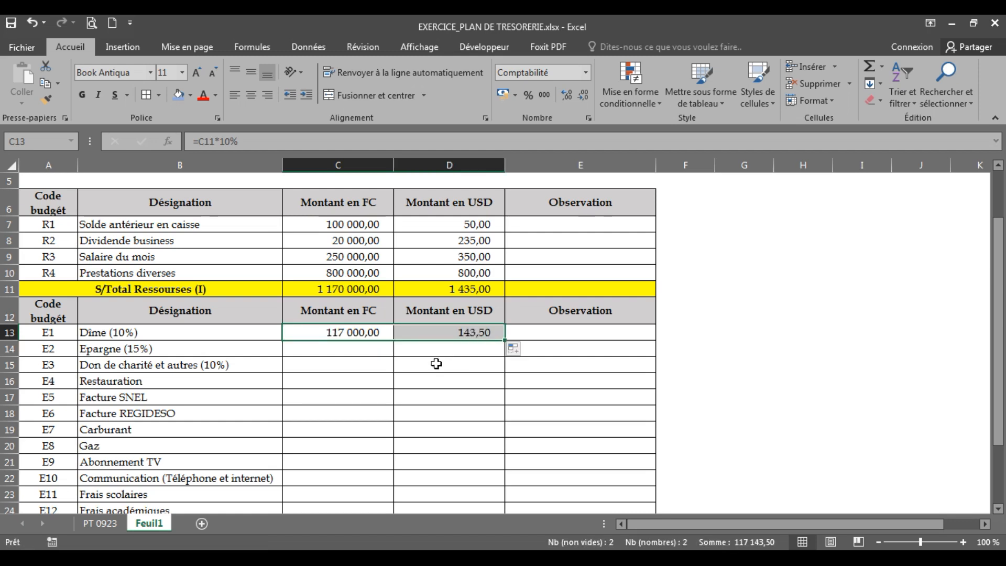
left_click(360, 370)
Calculate the Epargne (15%) amount in C14 with the formula =C11*15% and copy it to D14 for USD
left_click(212, 356)
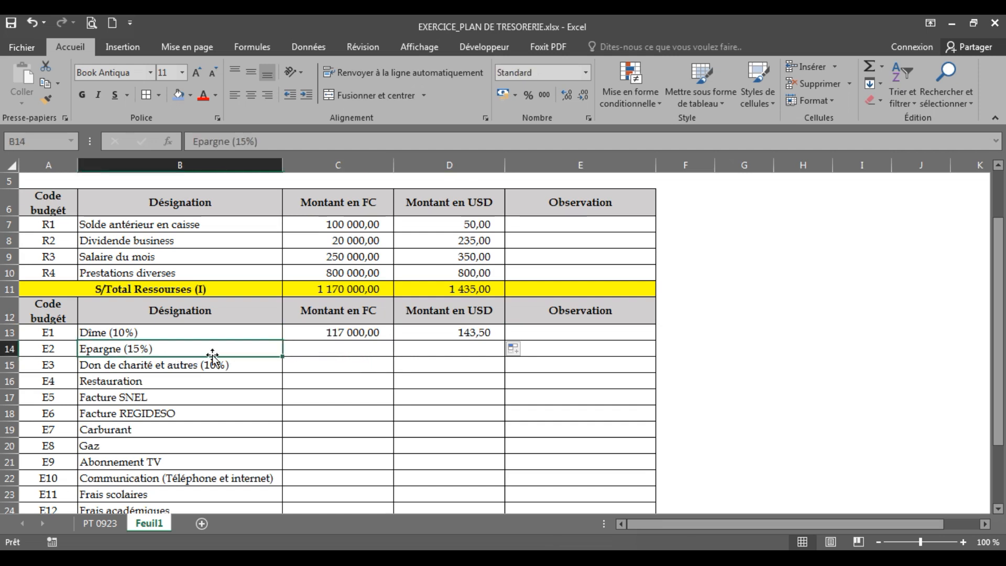
left_click(319, 346)
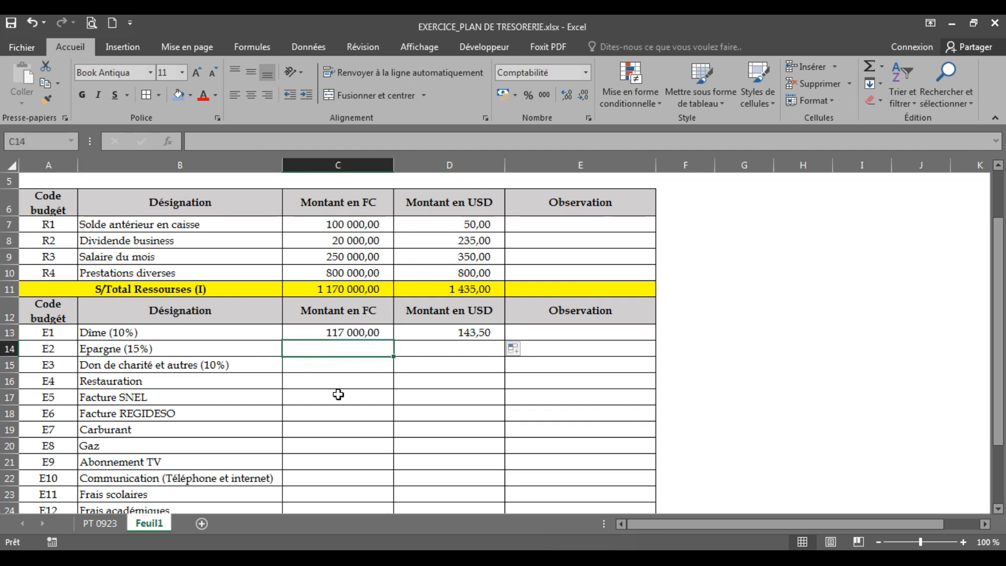
type("=")
left_click(313, 293)
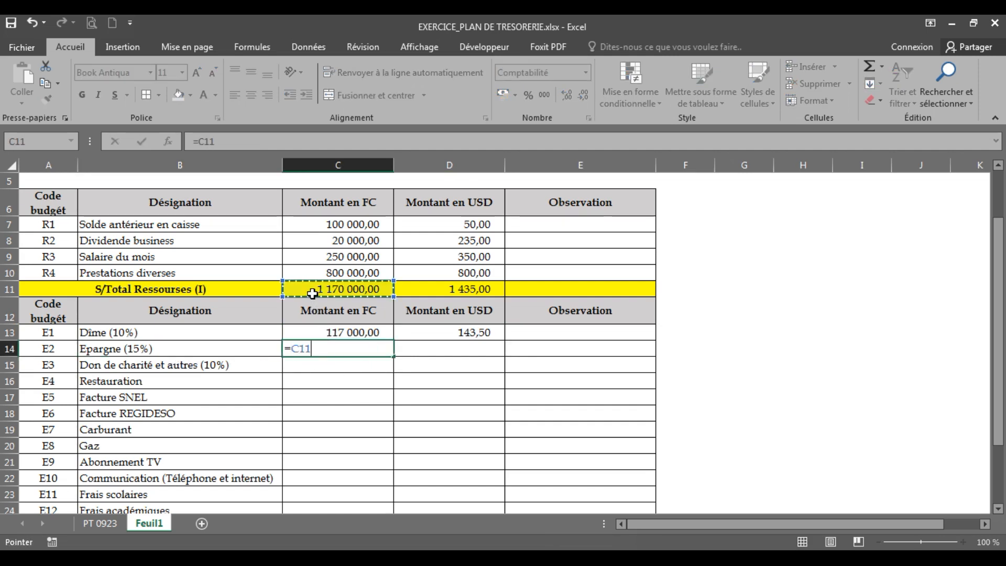
type("*15%")
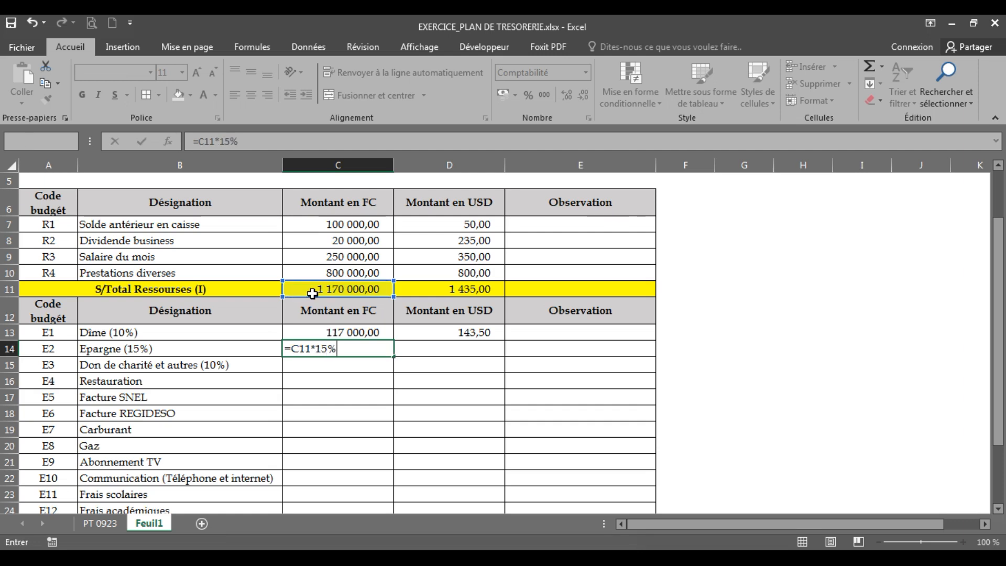
key("Return")
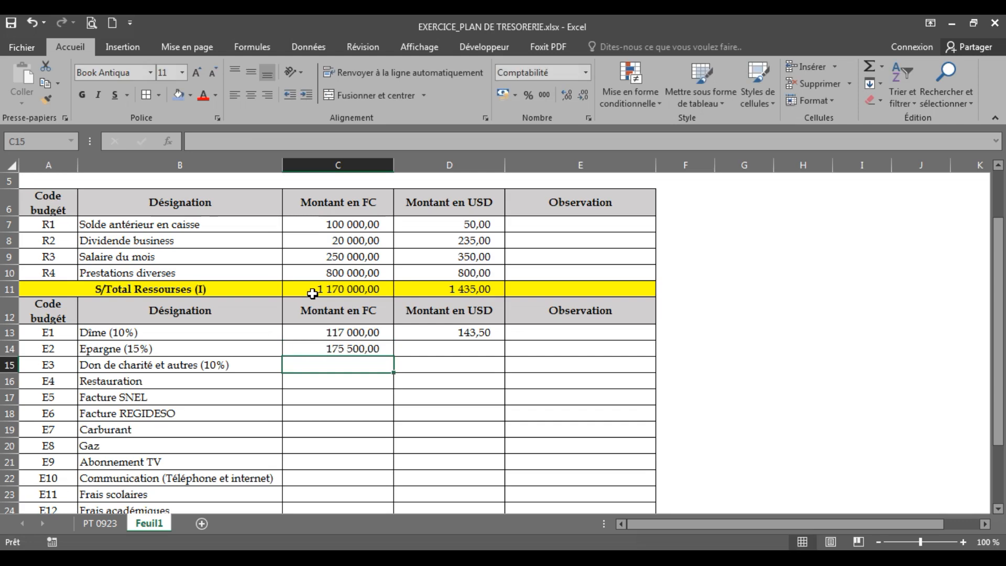
left_click(368, 349)
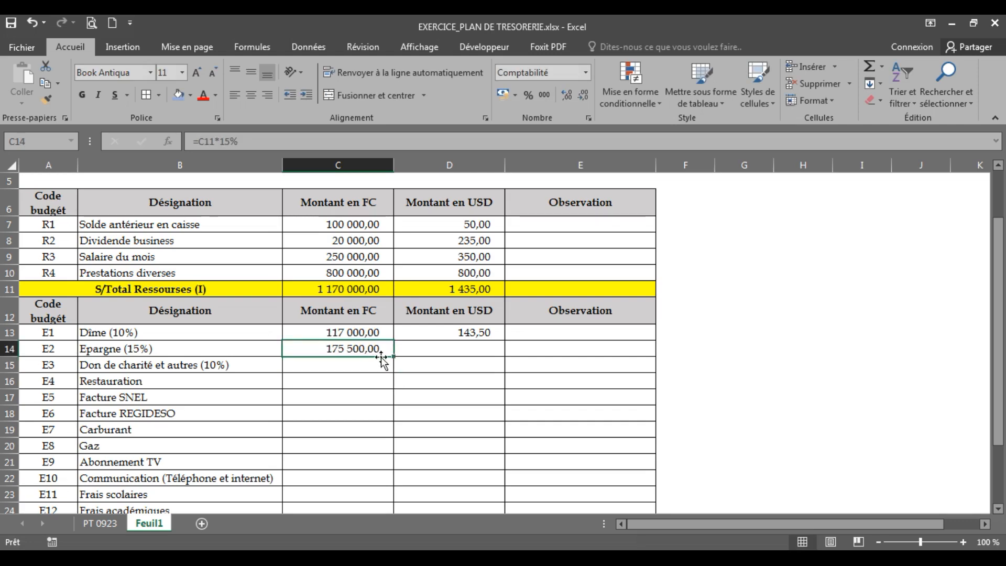
left_click_drag(395, 359, 475, 357)
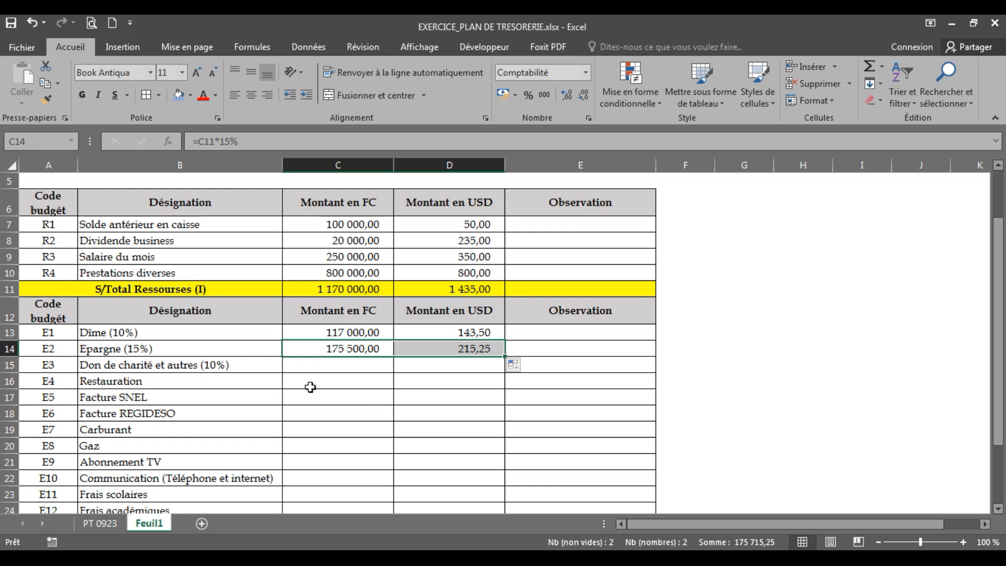
Calculate the Don de charité et autres (10%) amount in C15 with the formula =C11*10% and copy it to D15 for USD
left_click(315, 364)
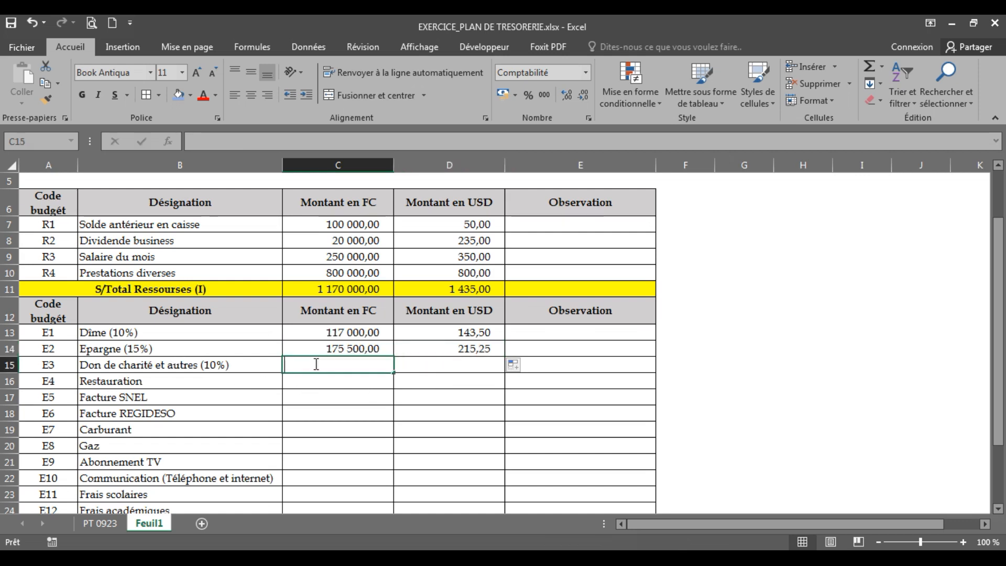
type("=")
left_click(303, 291)
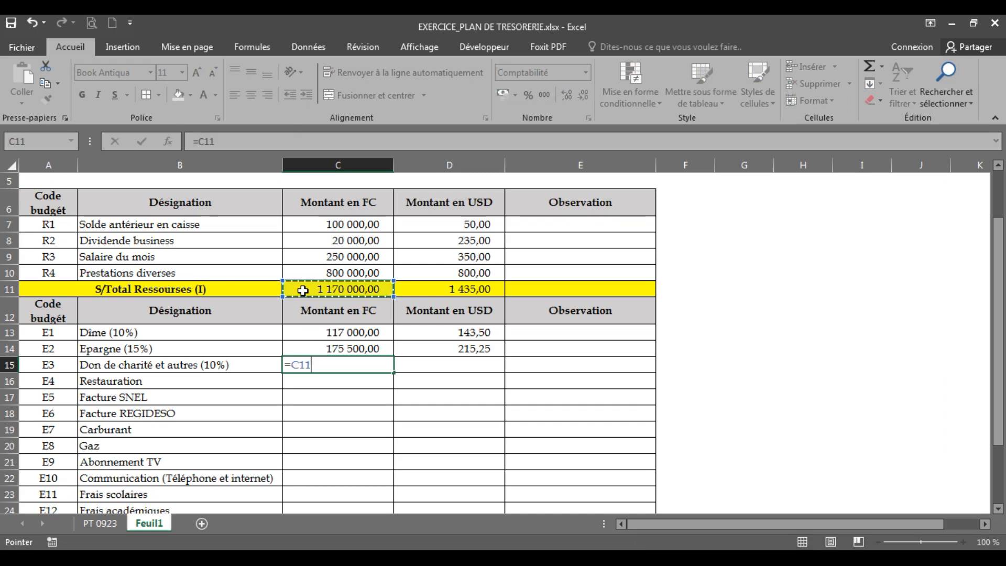
type("*")
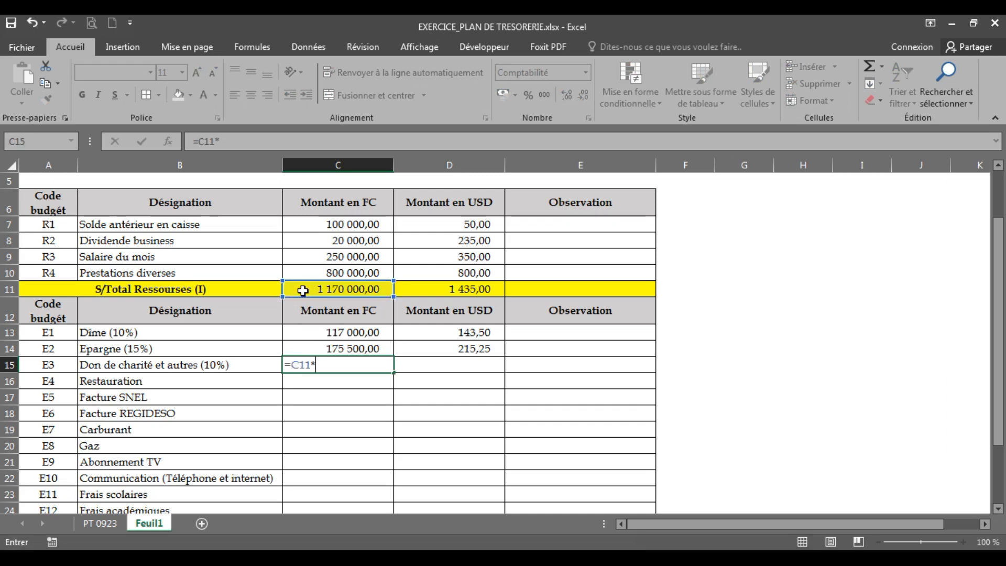
type("10")
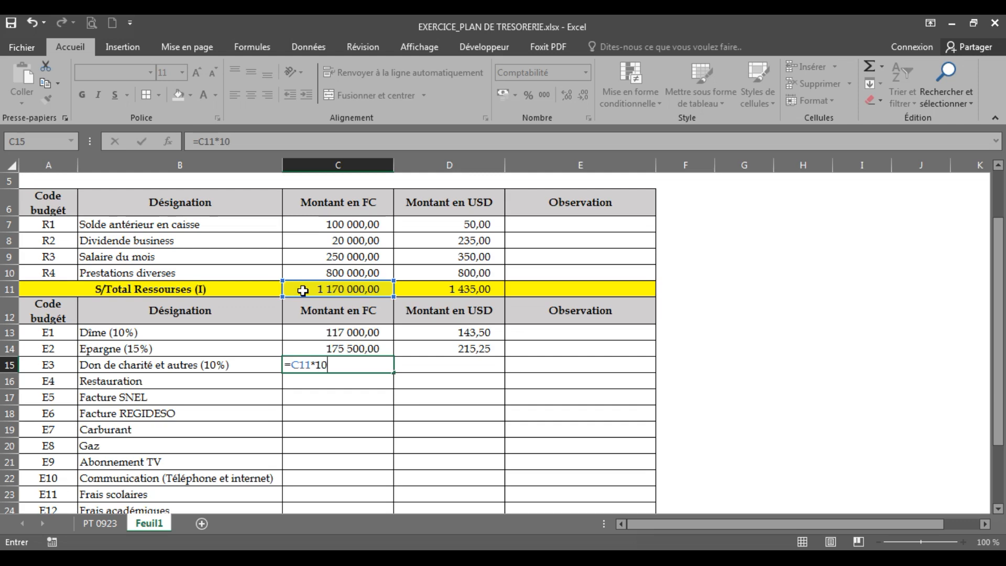
type("%")
key("Return")
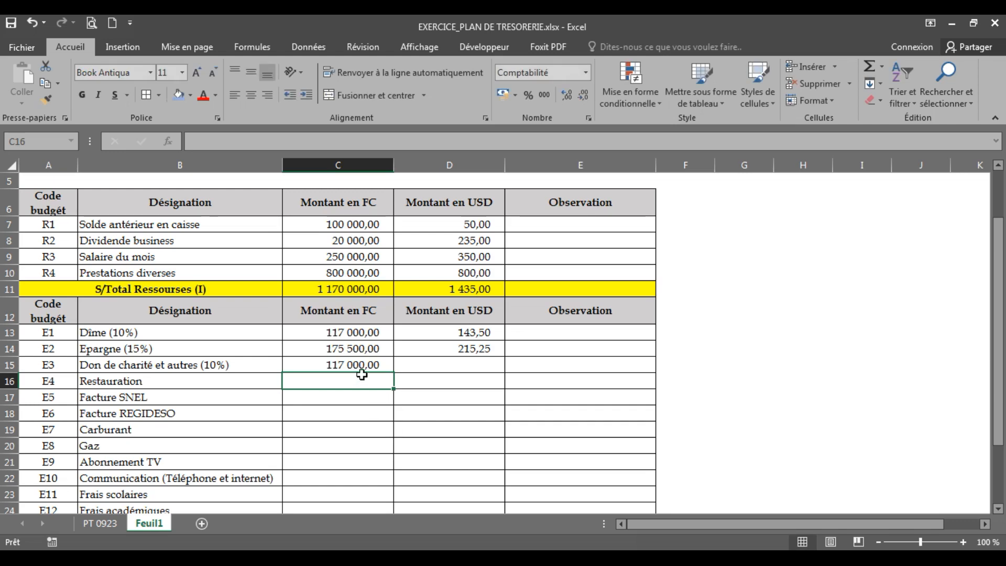
left_click(361, 365)
left_click_drag(394, 373, 467, 373)
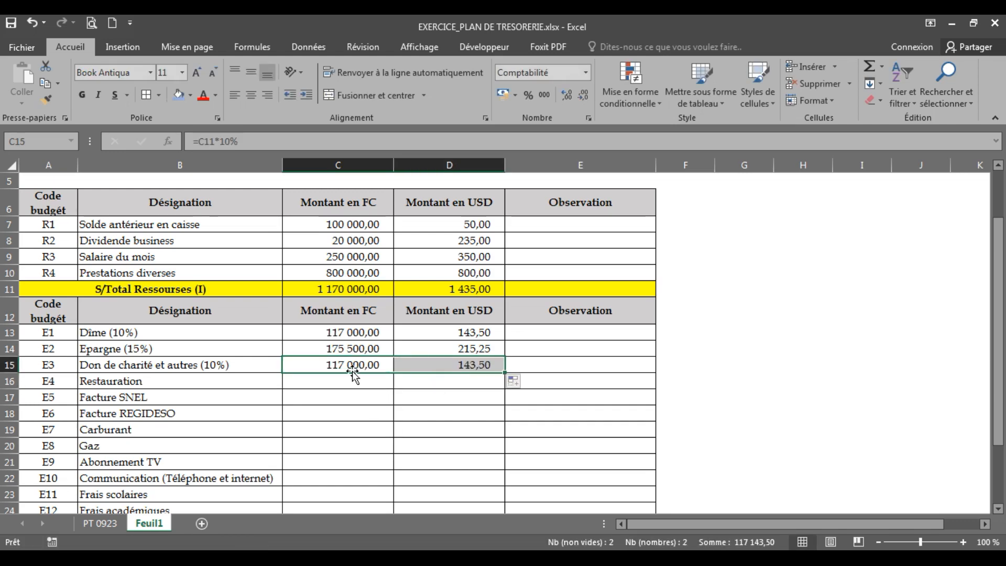
left_click(329, 349)
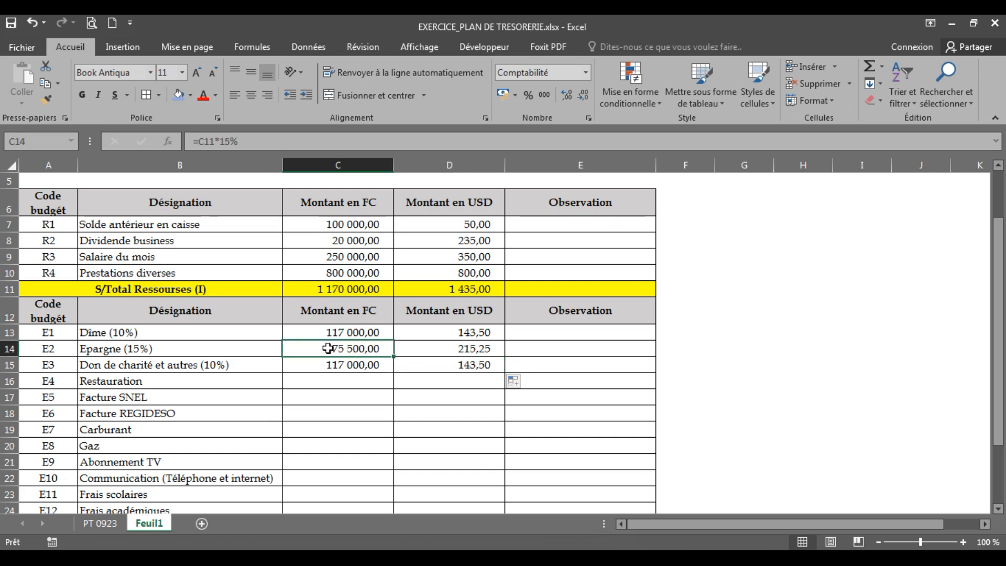
left_click(449, 349)
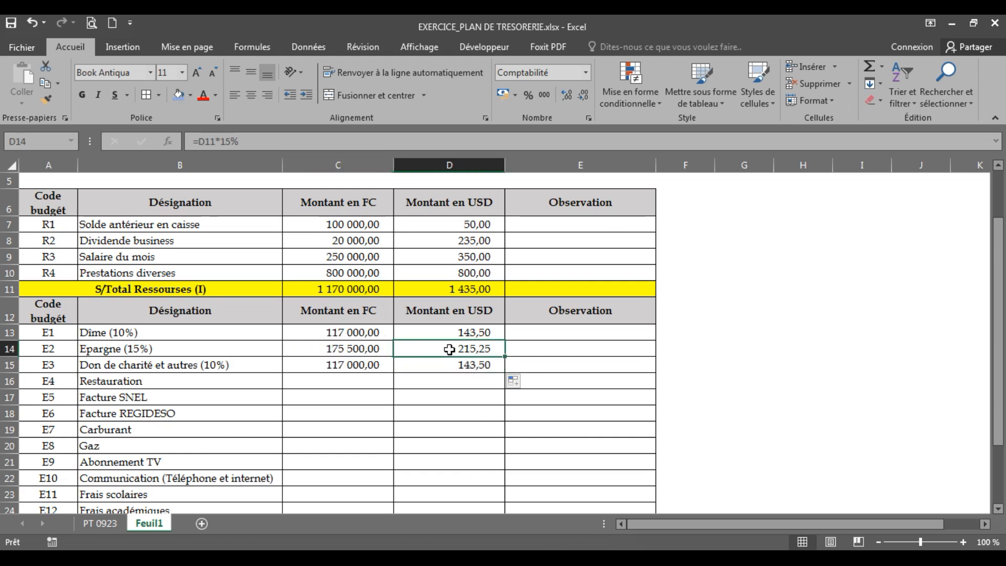
left_click(332, 350)
left_click(332, 331)
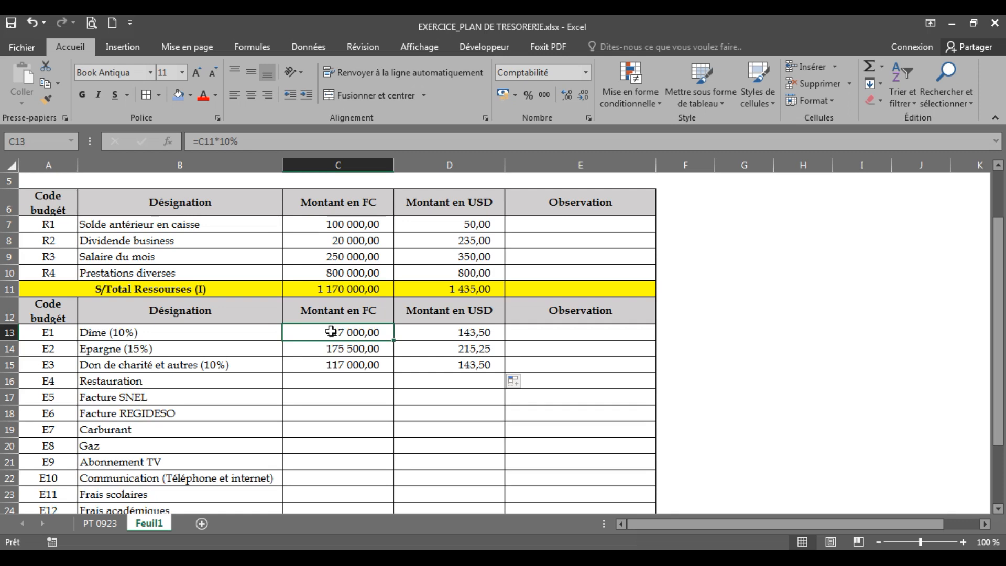
Enter 60000 as the Restauration amount in FC in C16
left_click(336, 380)
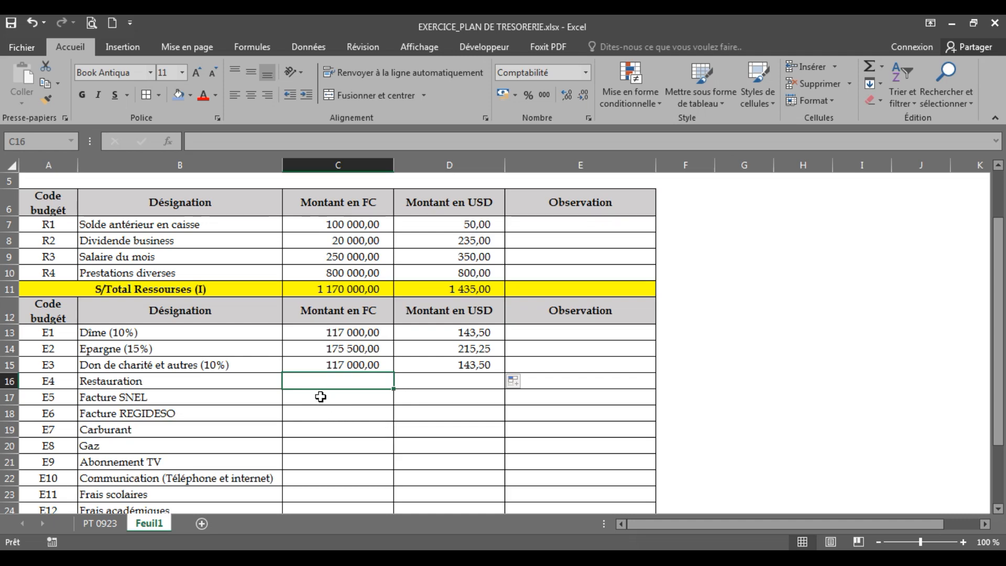
type("60000")
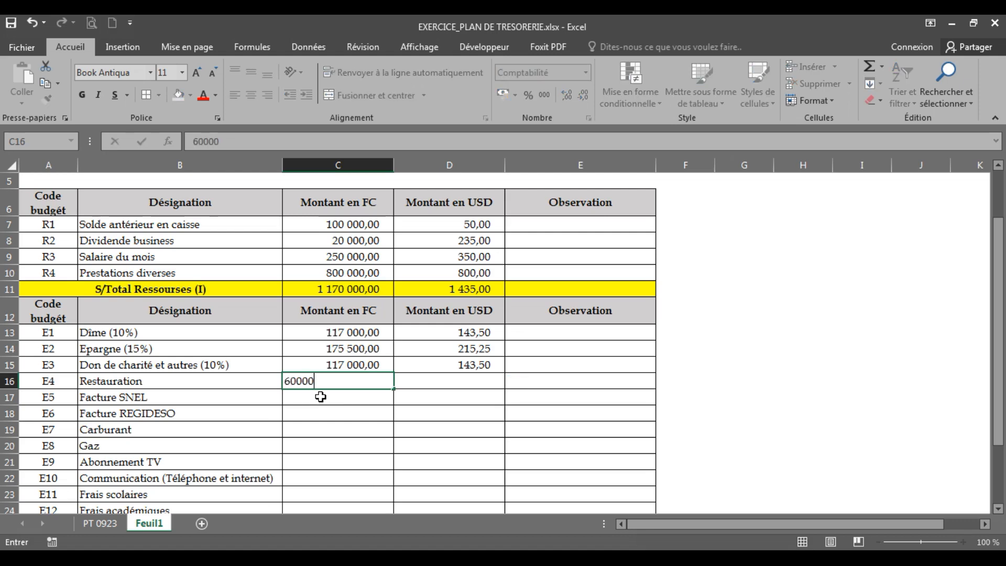
key("Return")
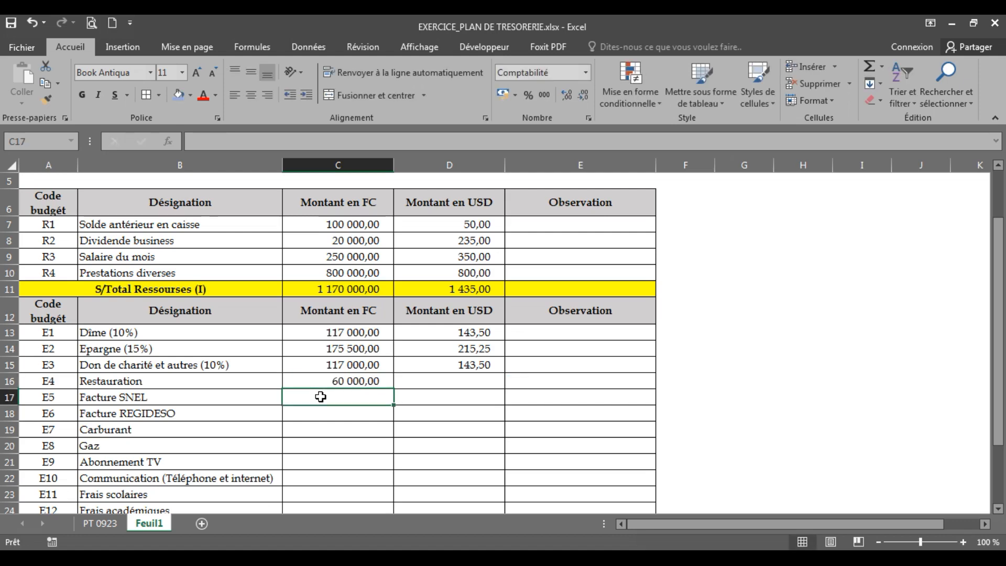
key("Up")
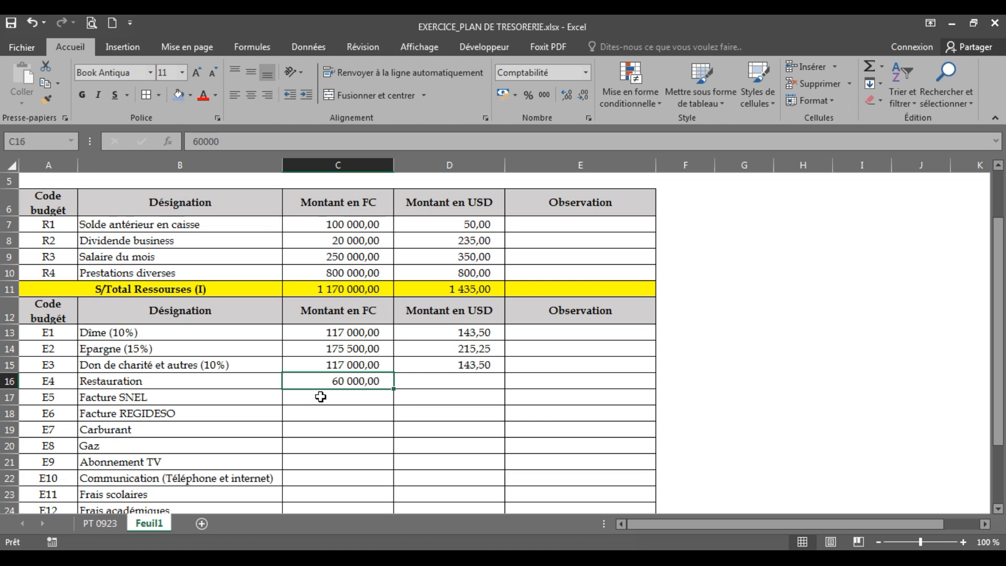
Correct the Restauration amount in FC in C16 to 600000
type("600 000")
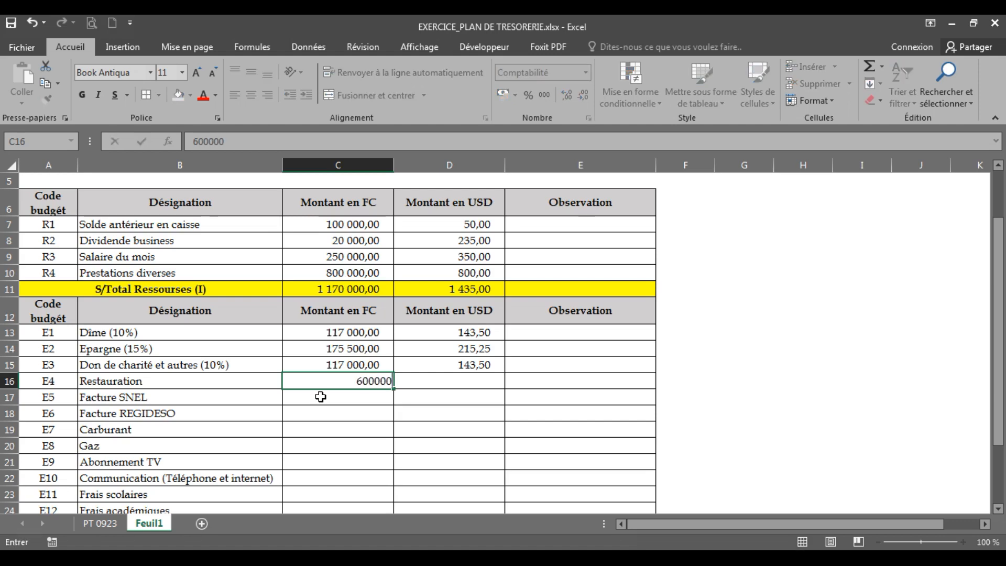
key("Return")
left_click(402, 382)
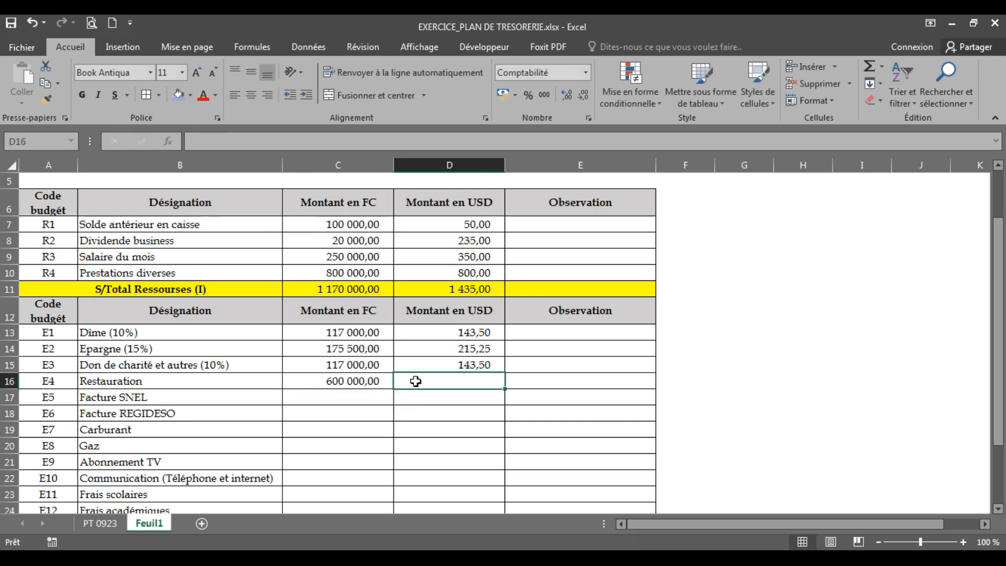
Enter the FC amounts 35000 for Facture SNEL in C17 and 30000 for Facture REGIDESO in C18
left_click(352, 396)
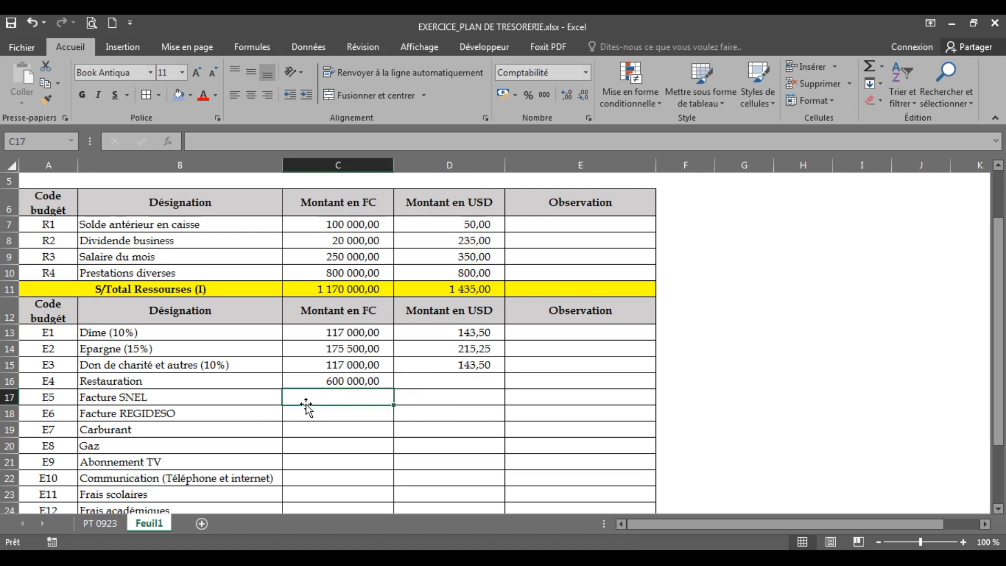
left_click(420, 394)
left_click(356, 397)
left_click(422, 400)
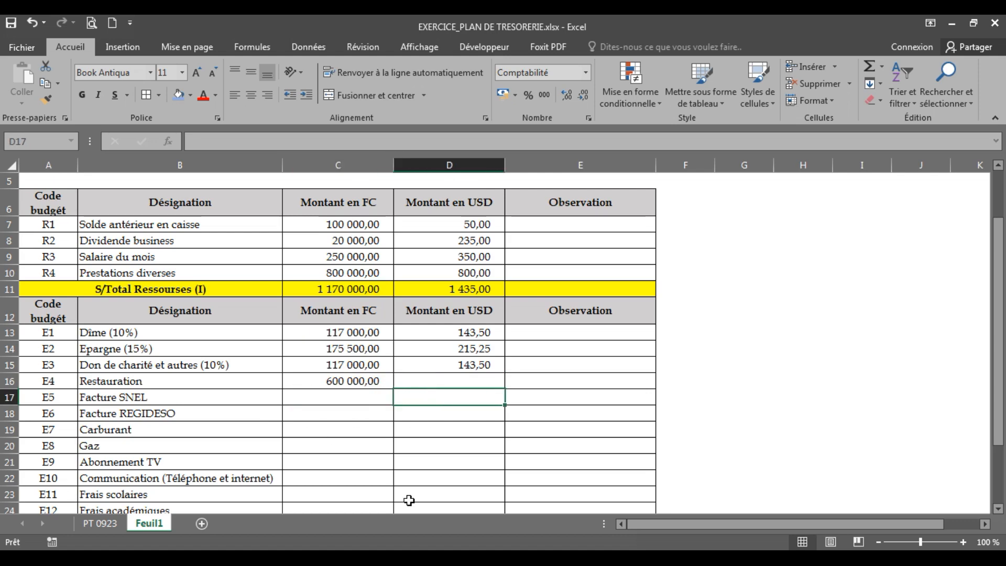
left_click(326, 399)
type("35000")
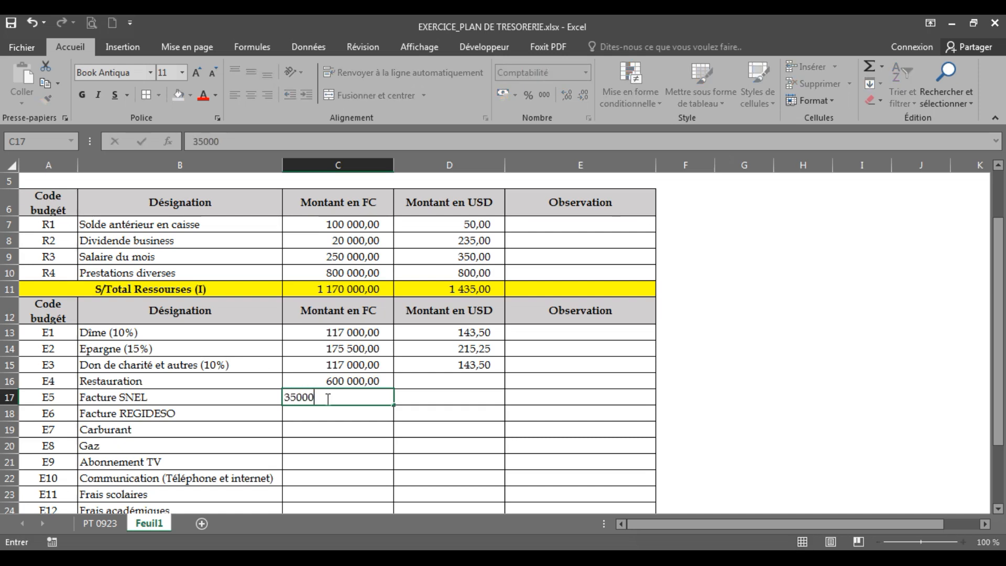
key("Return")
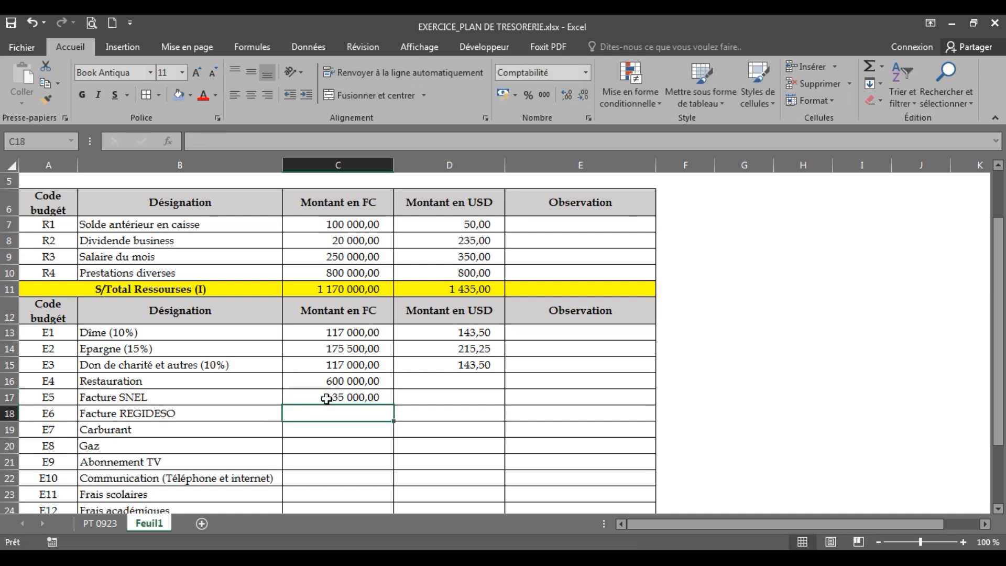
type("30000")
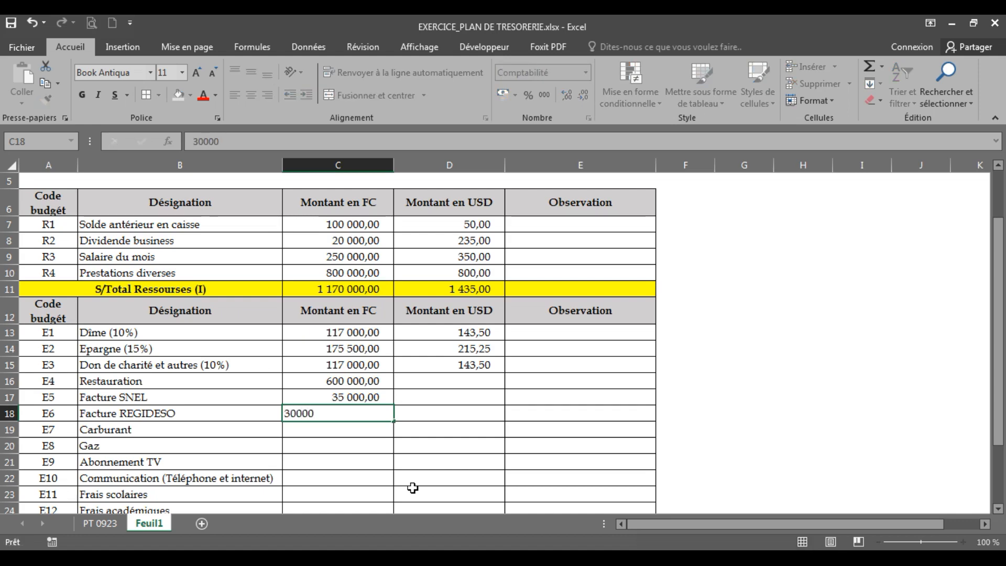
key("Return")
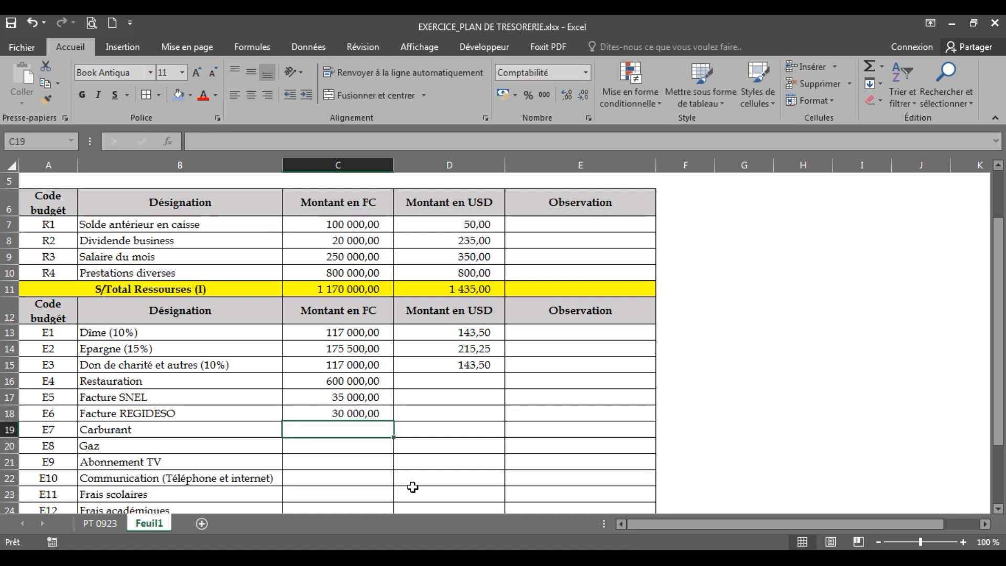
Fill in the USD amounts in D19:D22 with Carburant 80, Gaz 30, Abonnement TV 20 and Communication 60
left_click(408, 433)
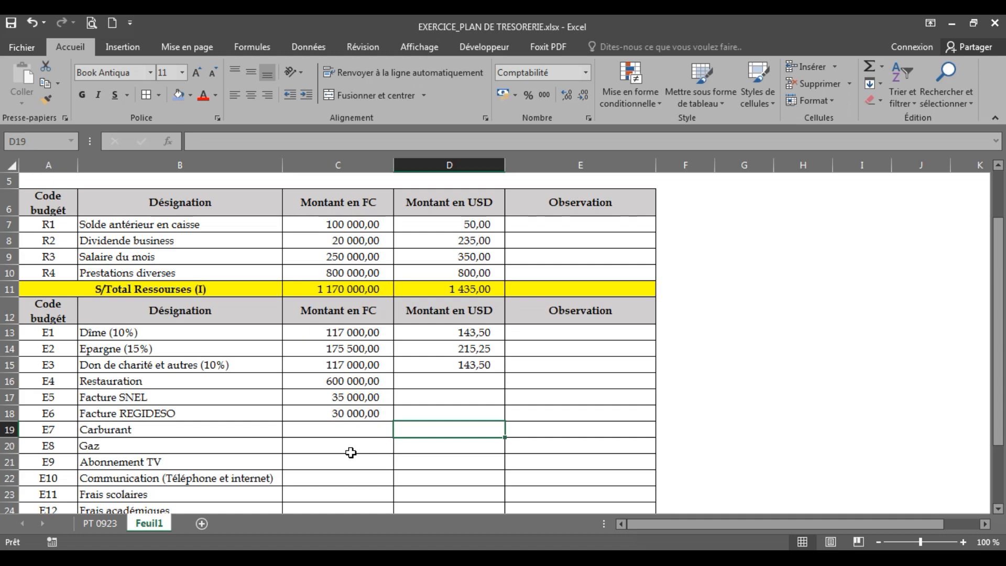
type("80")
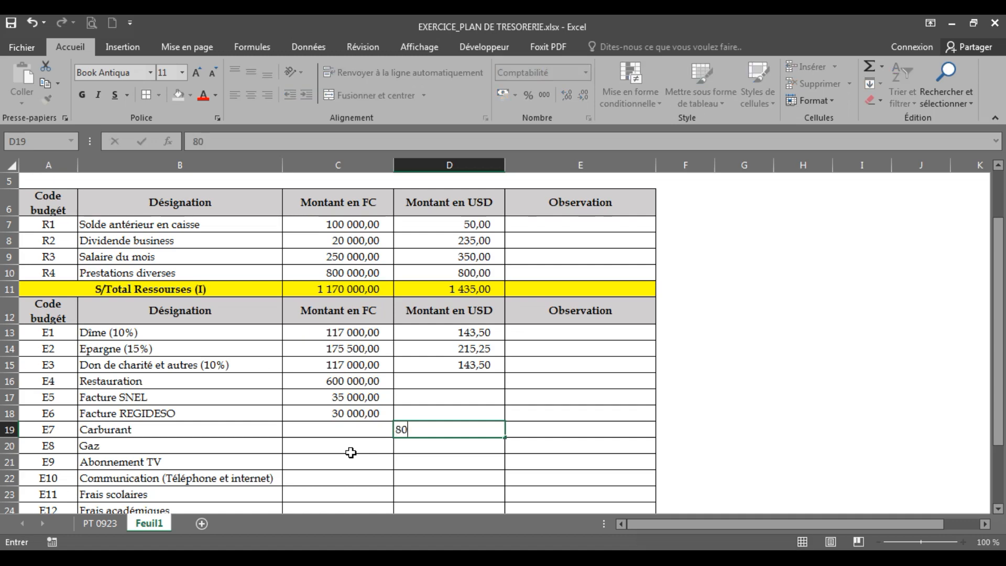
key("Return")
type("30")
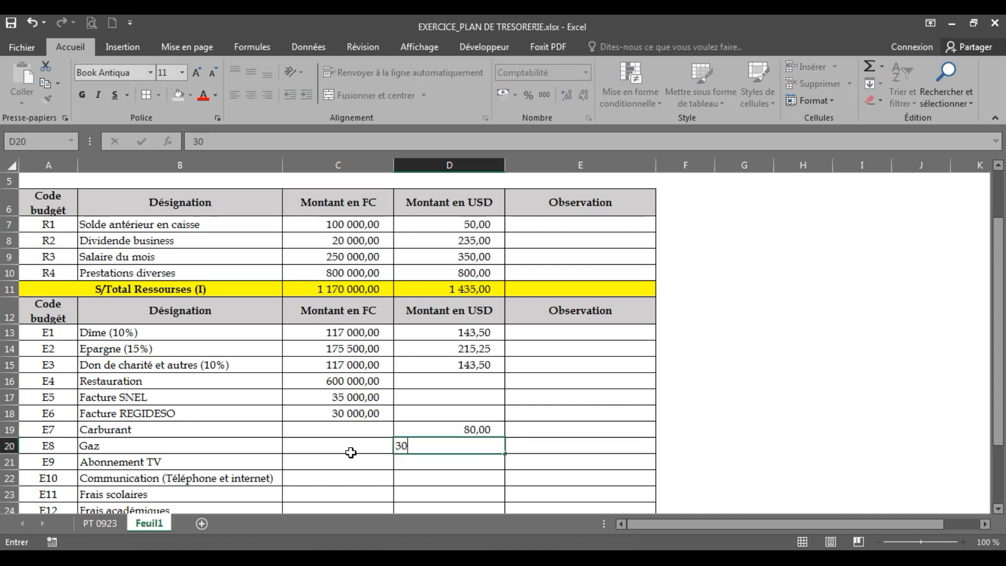
key("Return")
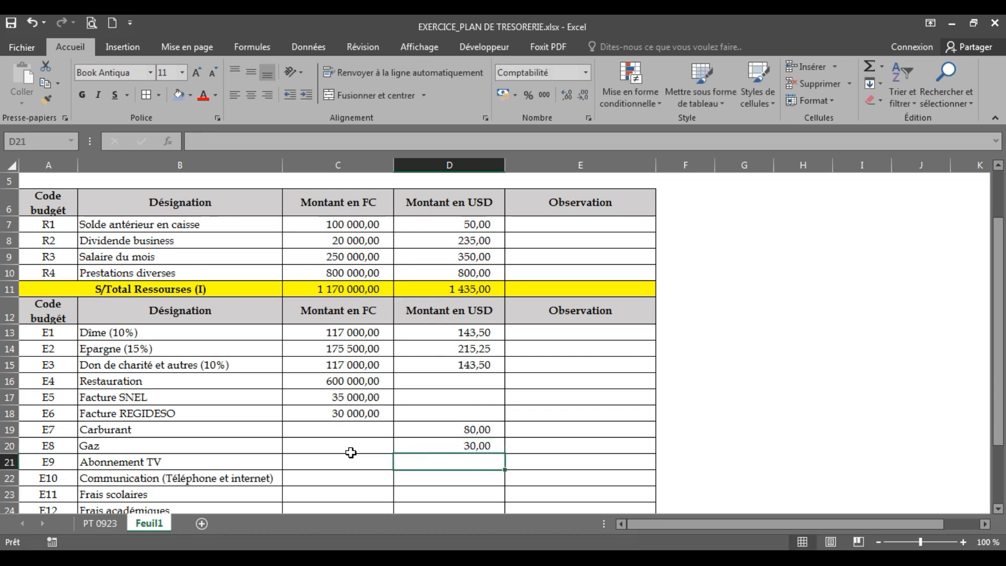
type("20")
key("Return")
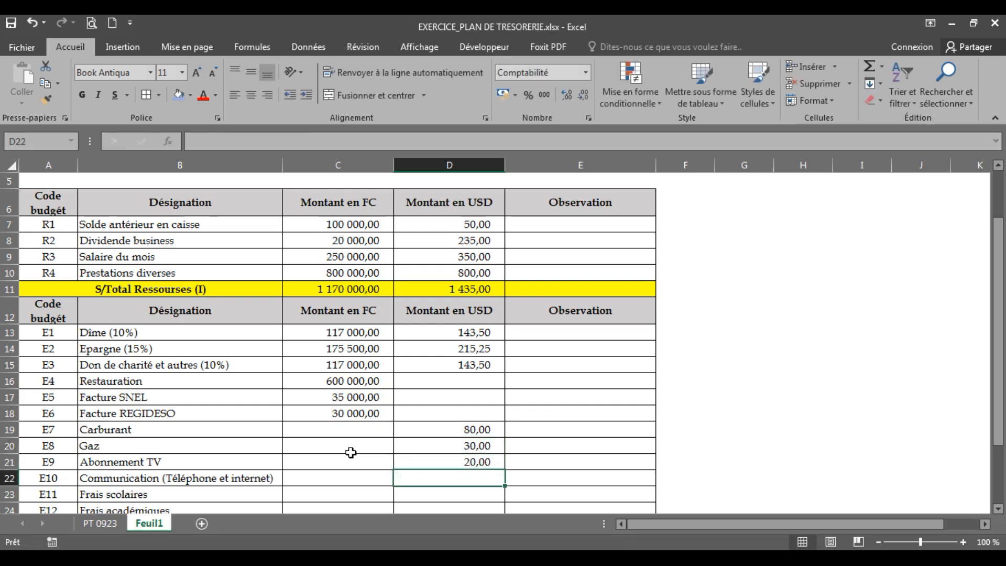
type("60")
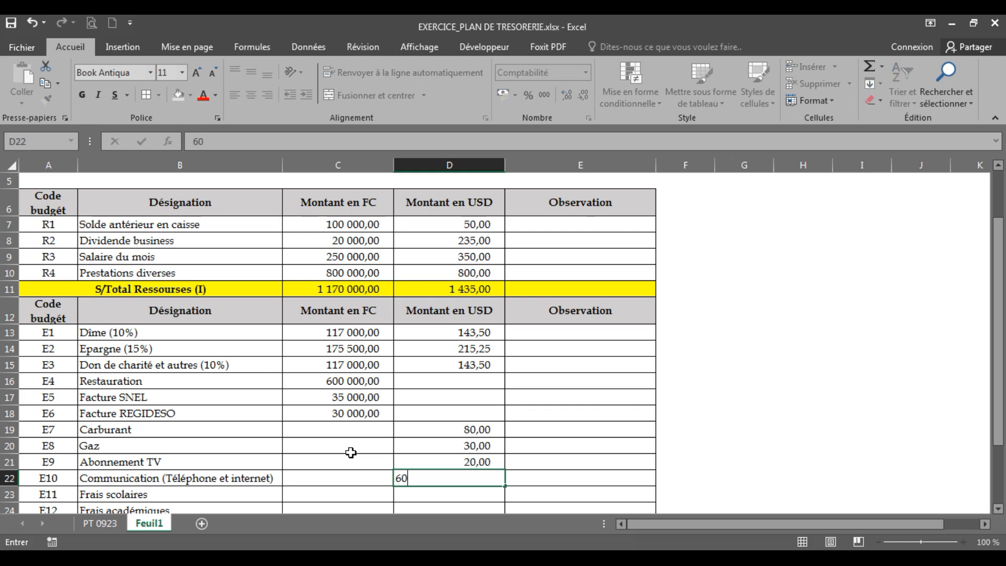
key("Return")
Enter 300000 as the Frais scolaires amount in FC in C23
left_click_drag(998, 346, 999, 402)
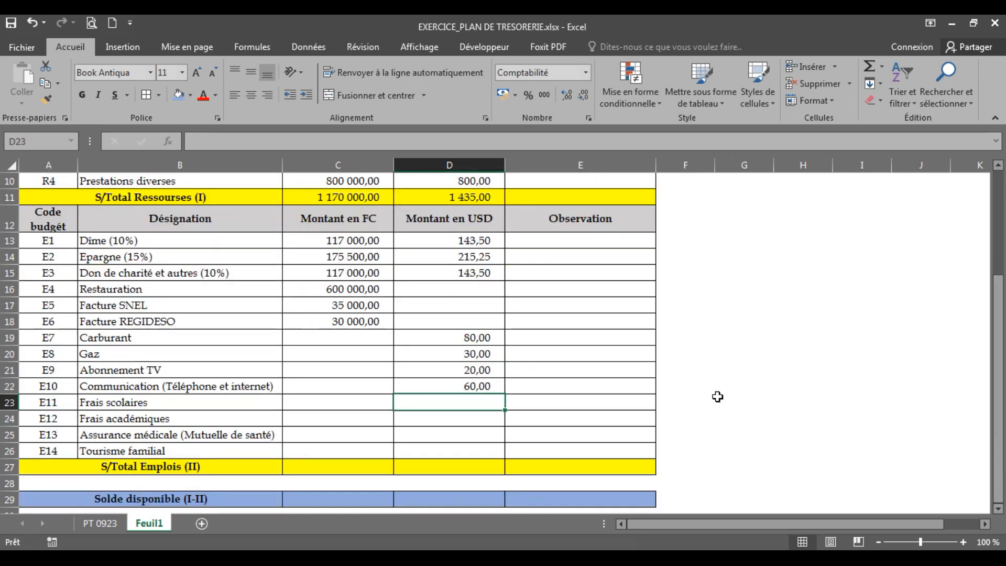
left_click(350, 408)
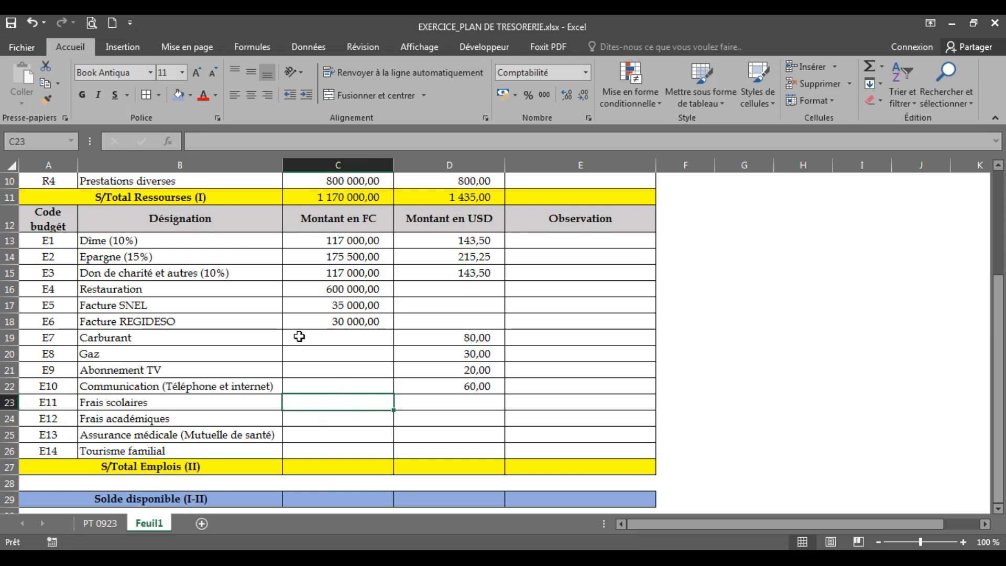
left_click(315, 422)
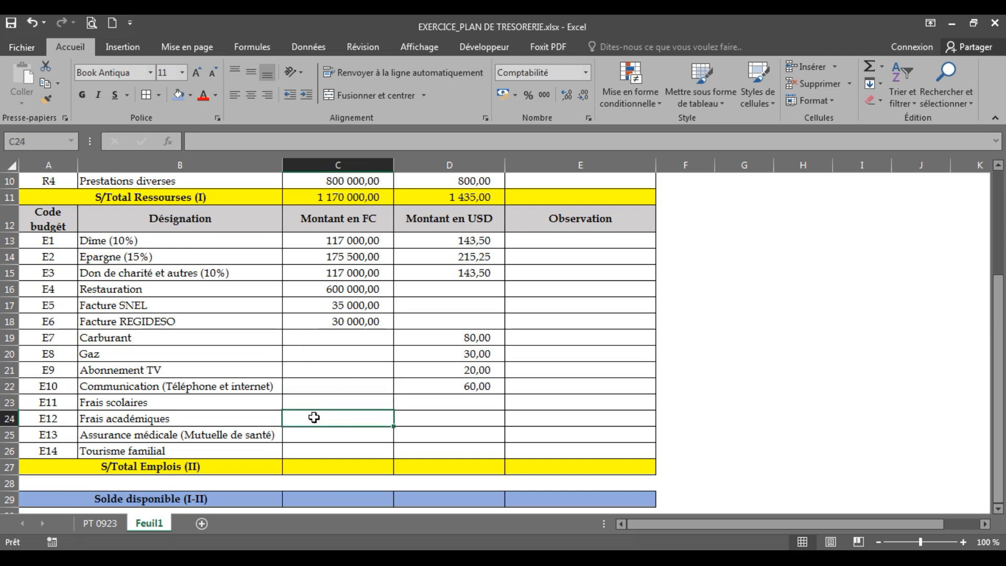
left_click(314, 403)
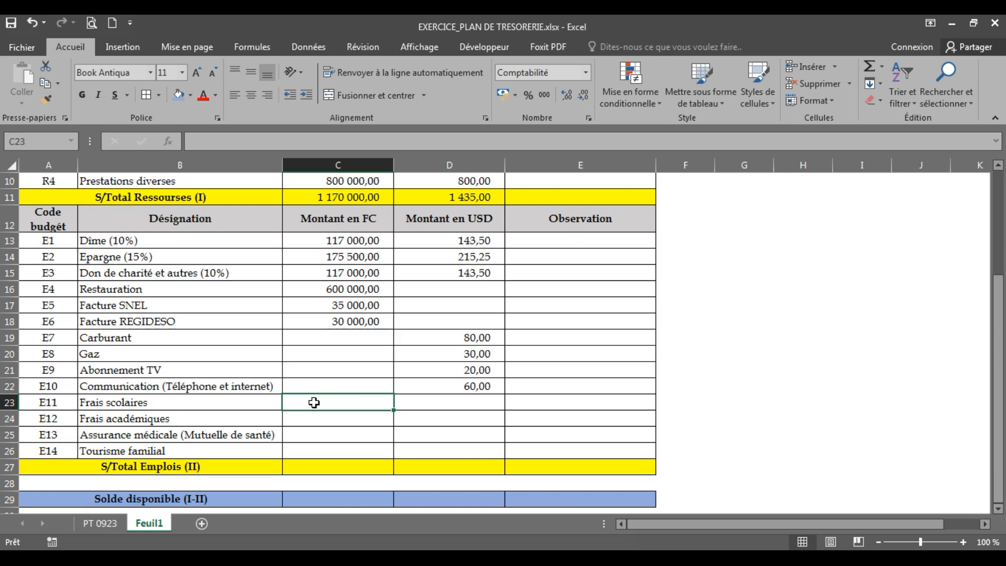
type("300 0")
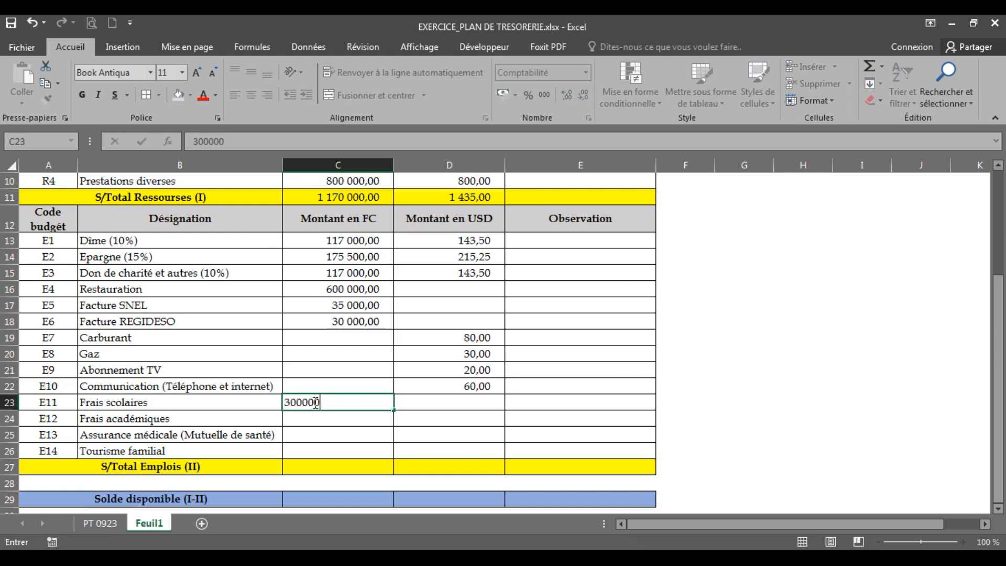
type("00")
key("Return")
Enter 350 as the Frais académiques amount in USD in D24
left_click(430, 419)
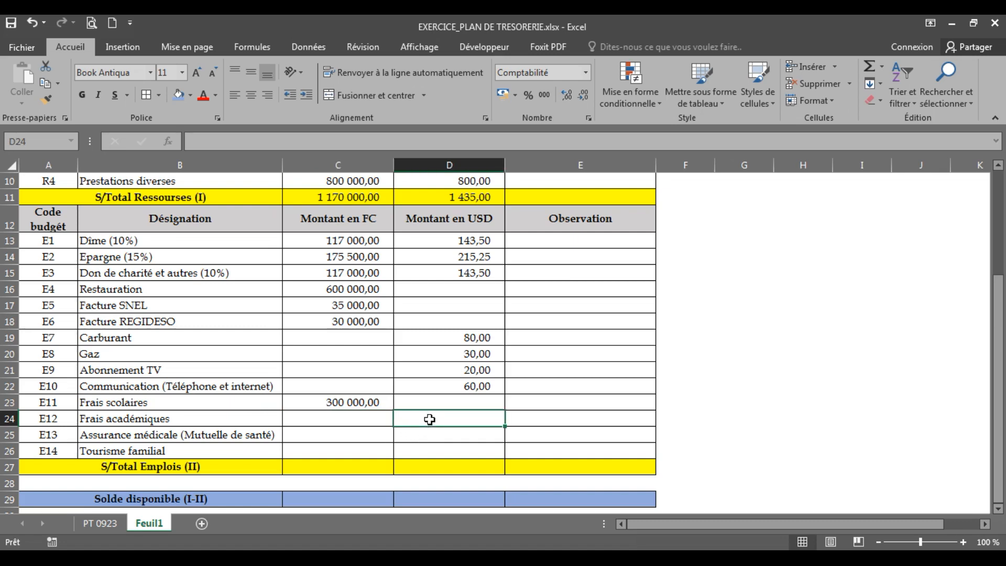
type("350")
key("Return")
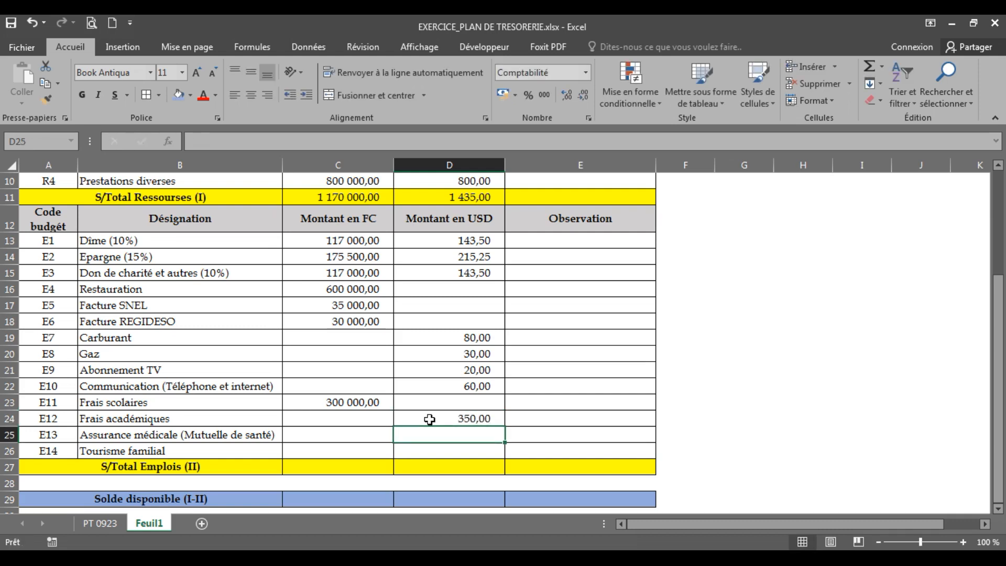
Enter the FC amounts 10000 for Assurance médicale in C25 and 150000 for Tourisme familial in C26
left_click(310, 437)
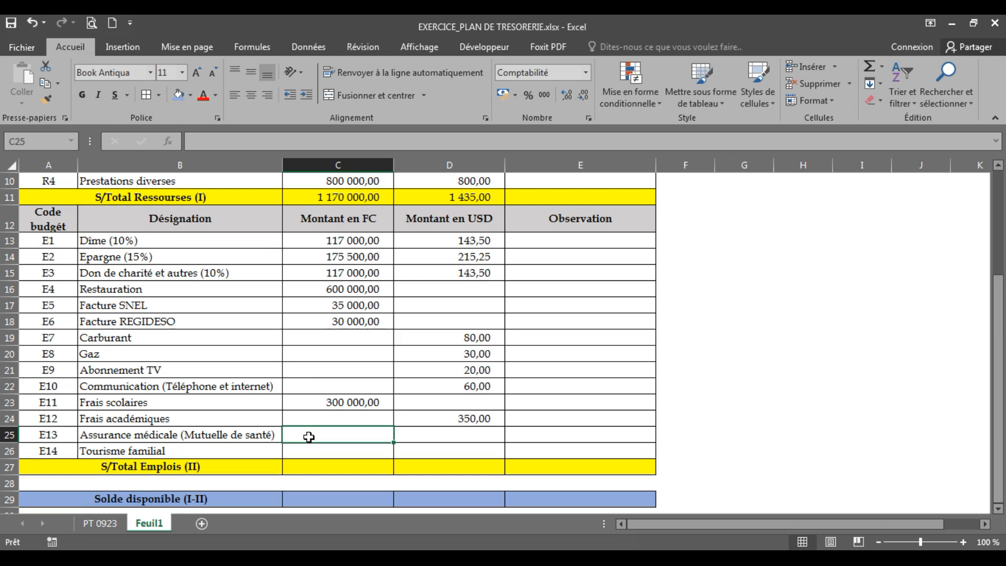
type("10000")
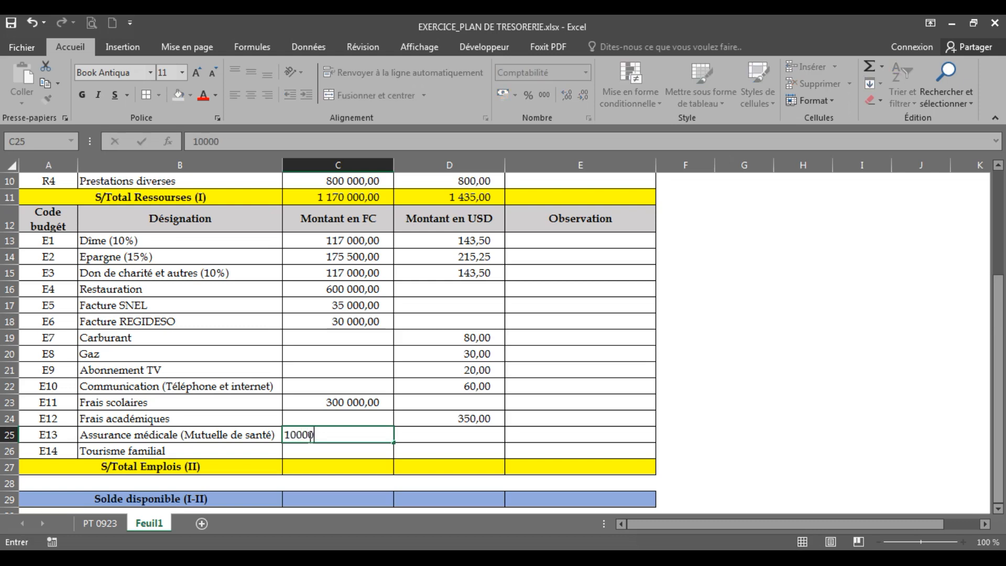
key("Return")
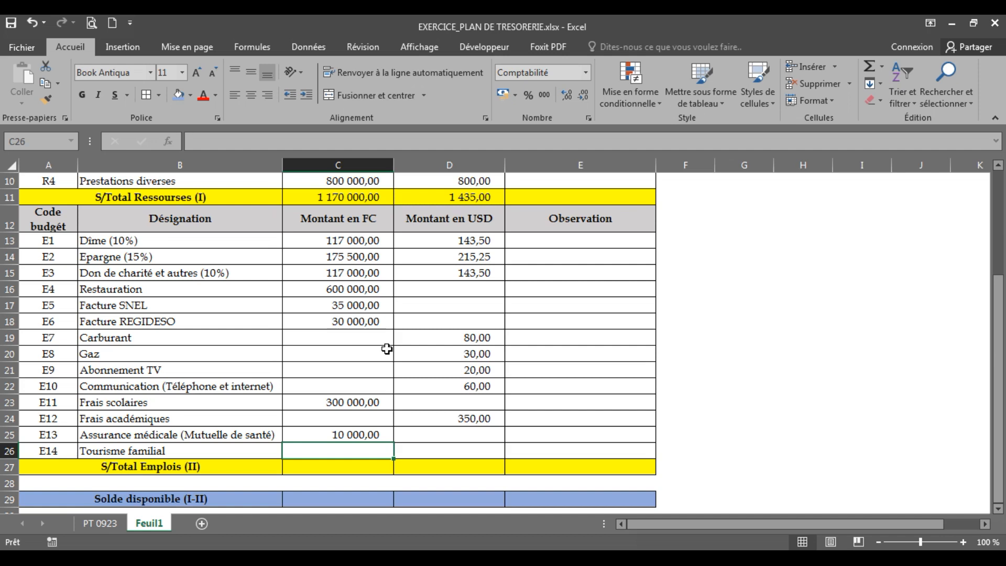
type("150000")
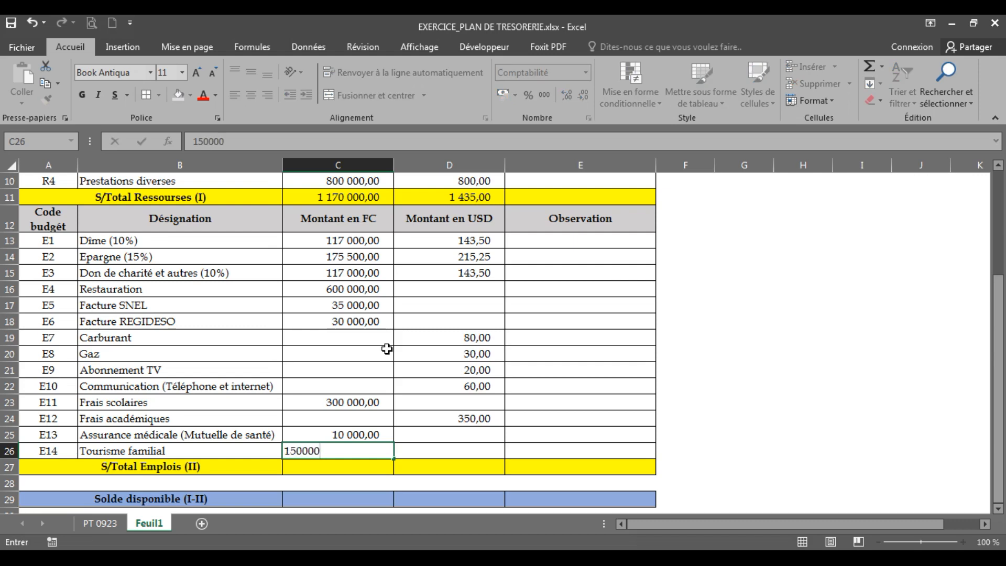
key("Return")
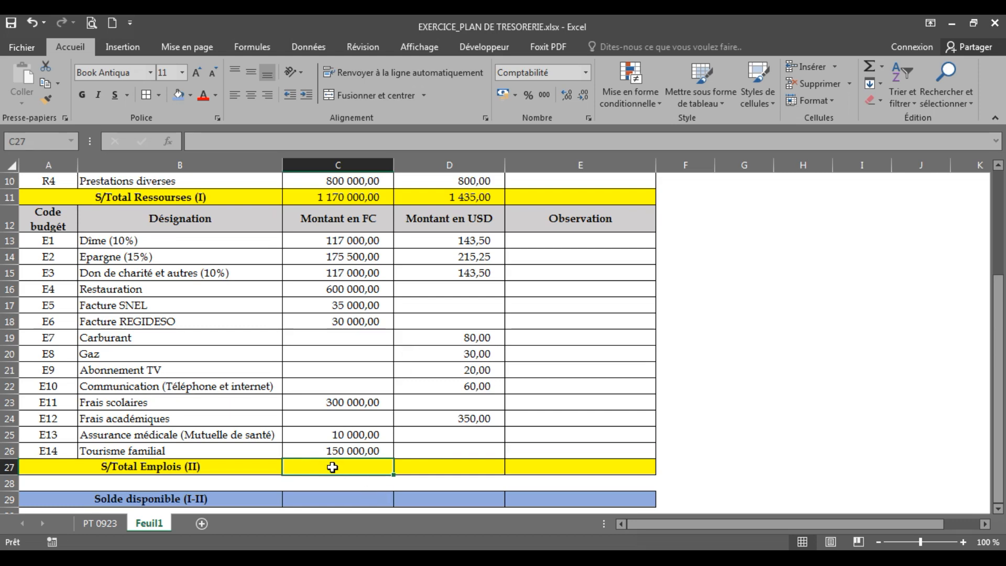
Calculate the S/Total Emplois (II) in FC in C27 by summing C13:C26 with AutoSum
left_click(424, 470)
left_click(337, 466)
left_click_drag(311, 238, 325, 466)
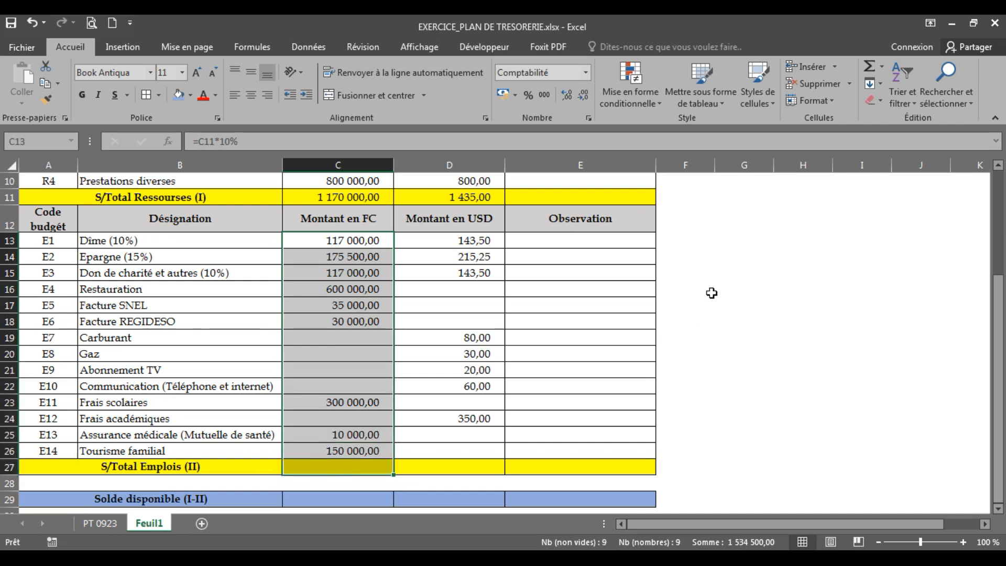
left_click(871, 66)
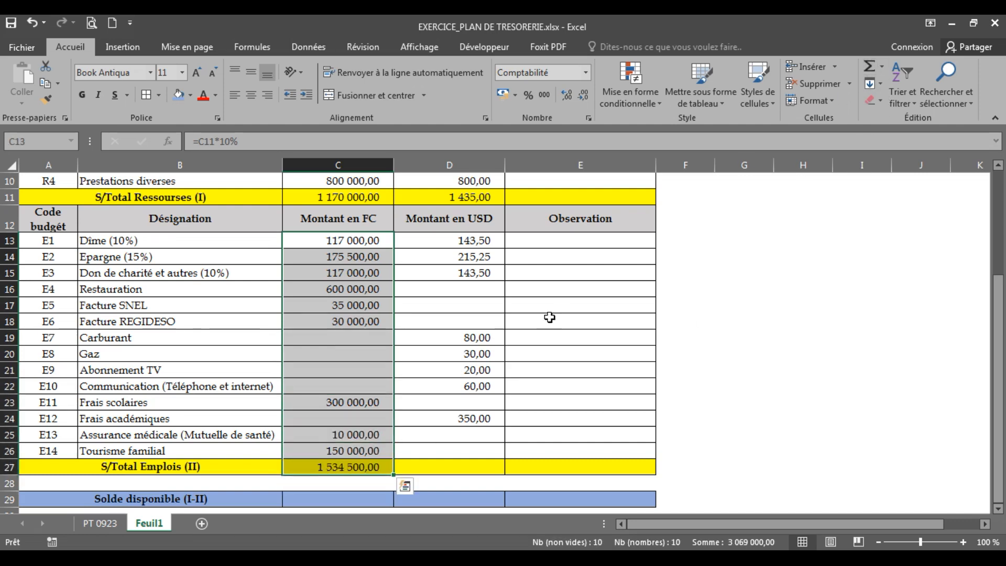
left_click(375, 417)
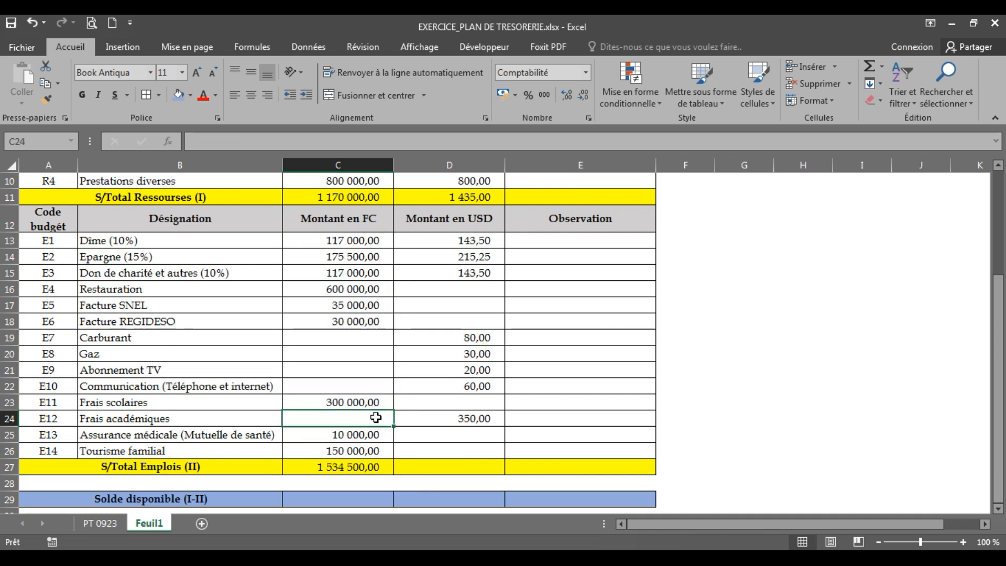
left_click(333, 468)
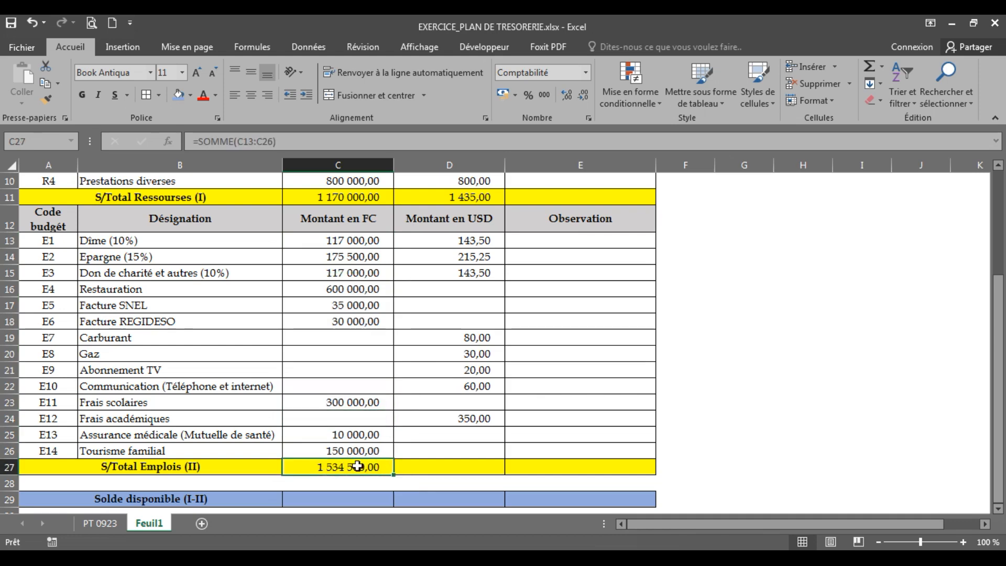
left_click(313, 198)
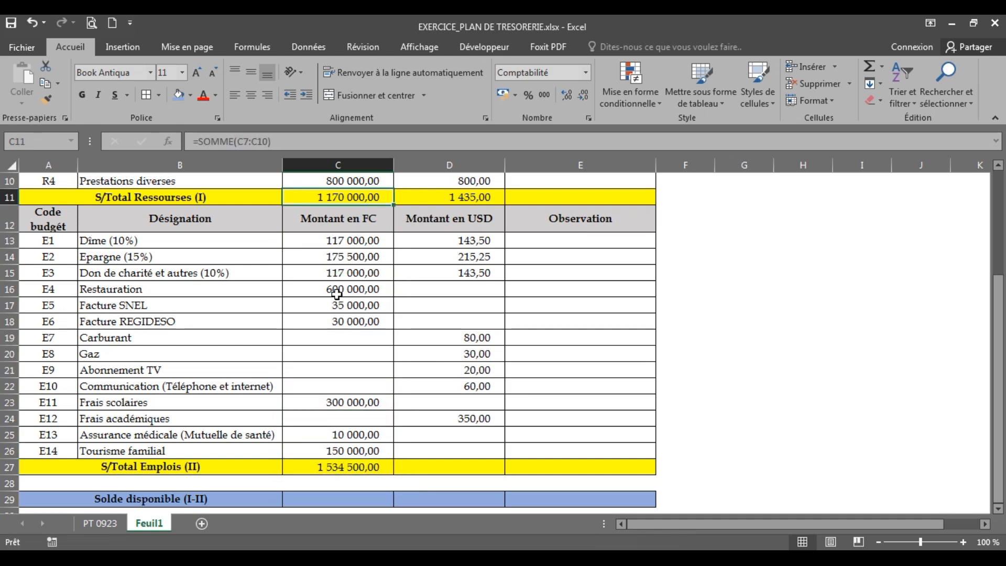
Copy the S/Total Emplois (II) sum formula from C27 to D27 for the USD column
left_click(416, 465)
left_click(377, 465)
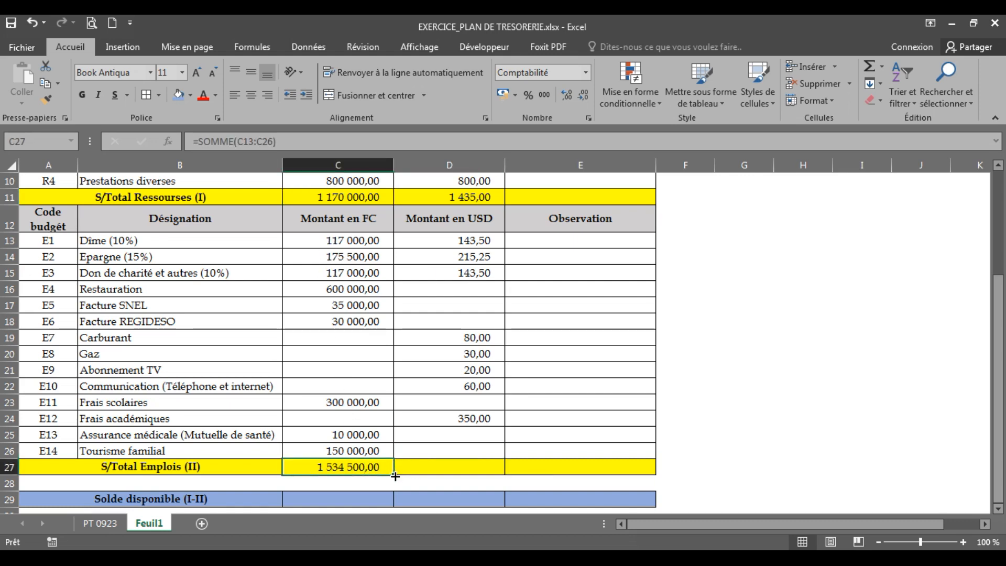
left_click_drag(396, 477, 494, 476)
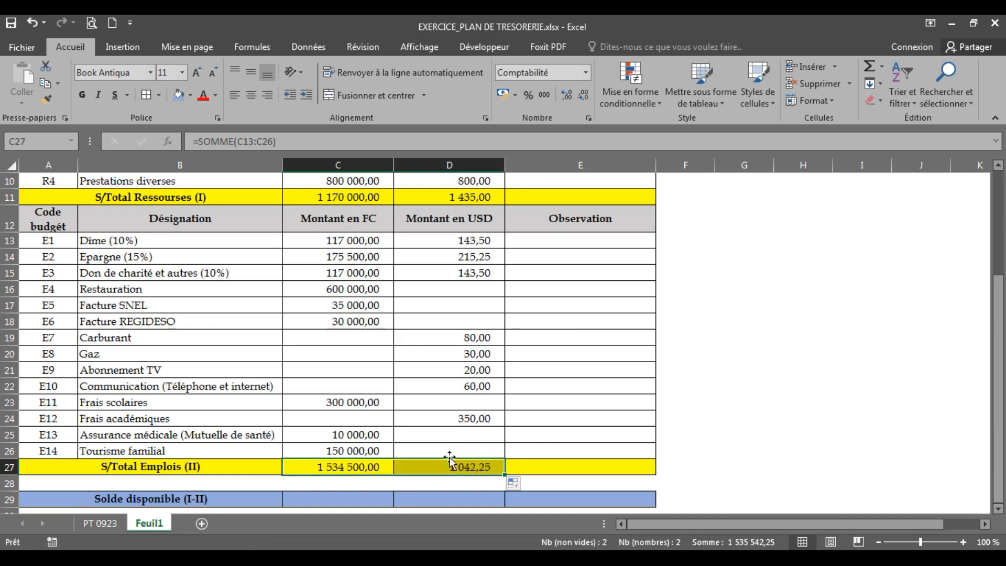
left_click(464, 200)
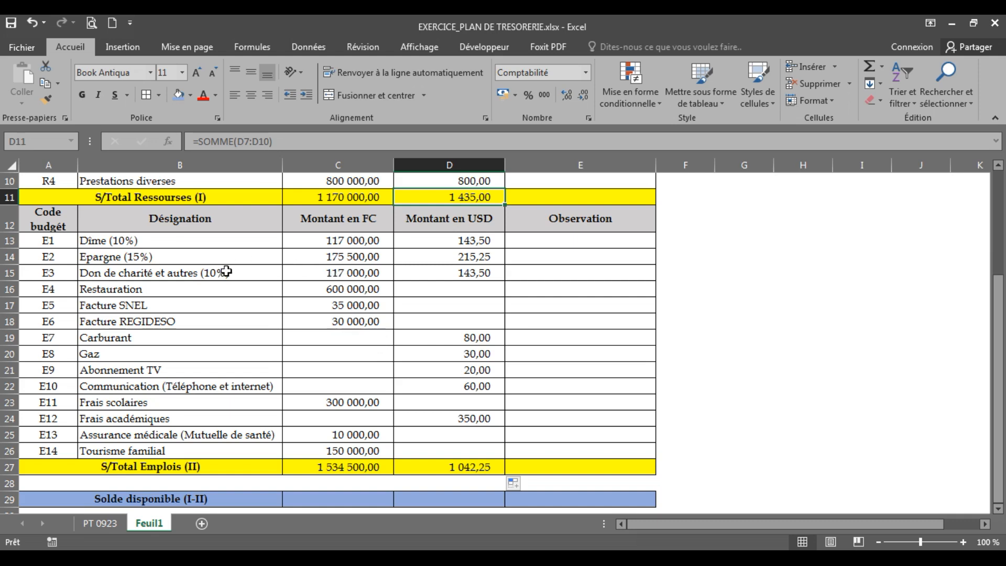
left_click(315, 290)
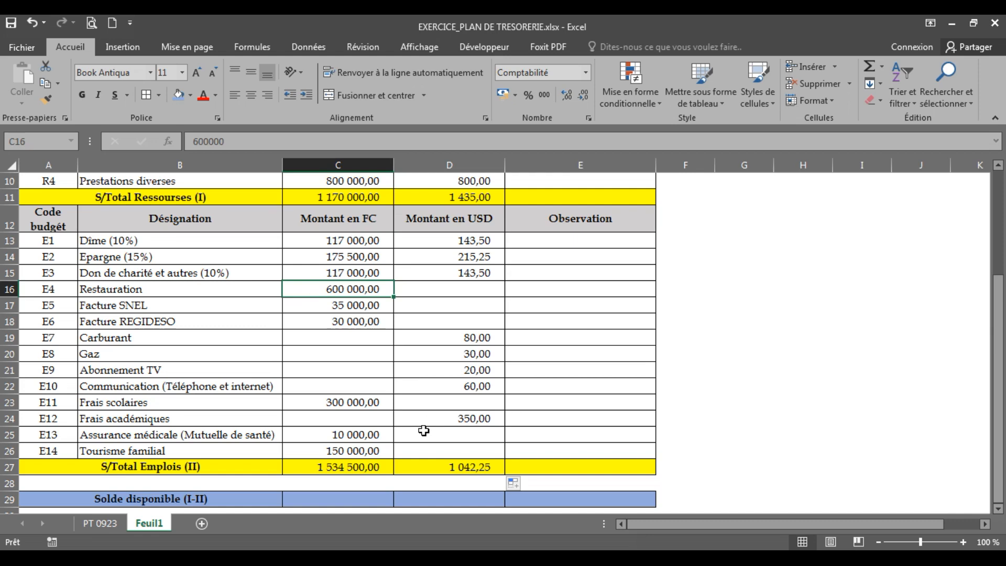
Change the FC amounts to 400000 for Restauration in C16 and 150000 for Frais scolaires in C23
type("400")
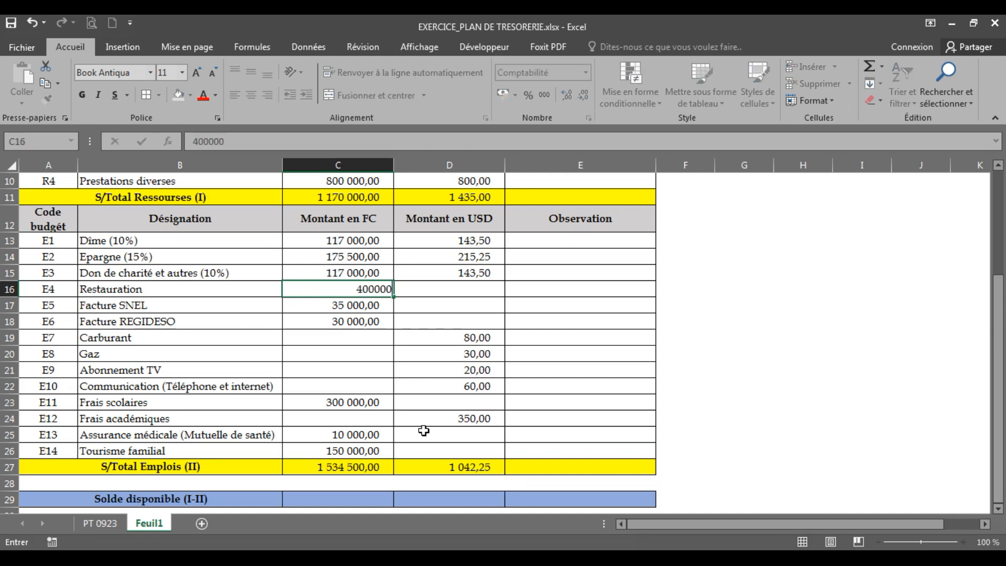
key("Return")
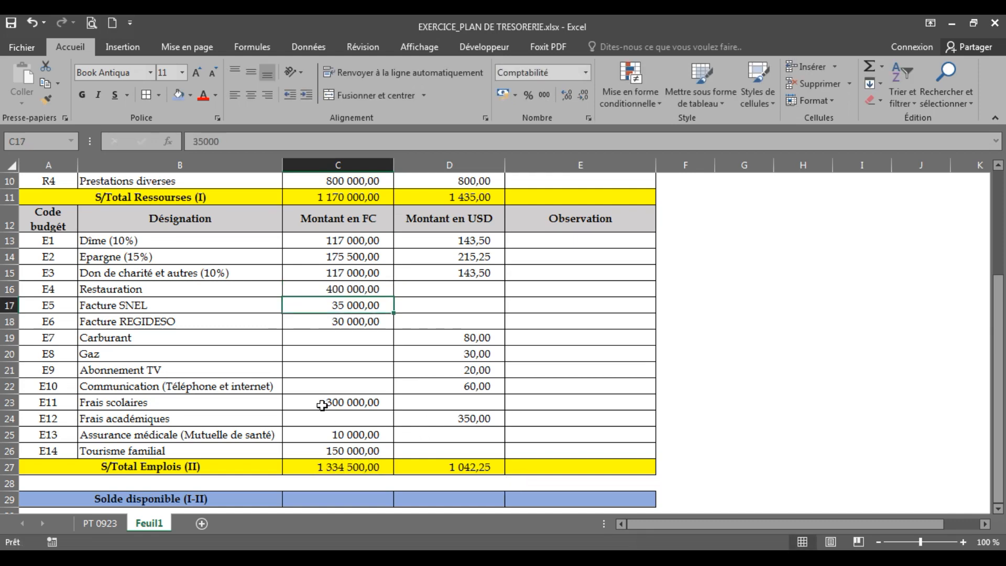
left_click(240, 403)
left_click(293, 404)
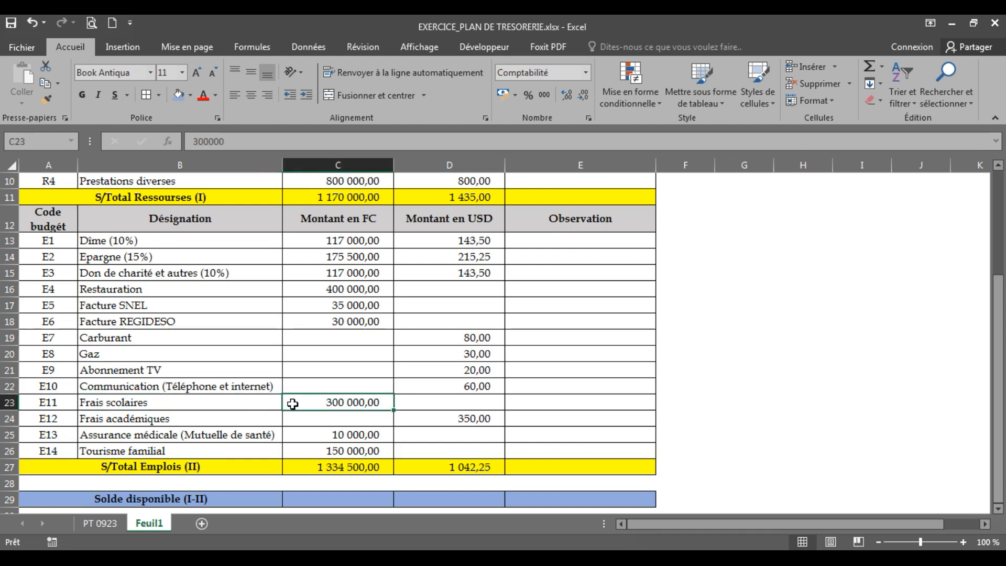
type("150000")
key("ctrl+Return")
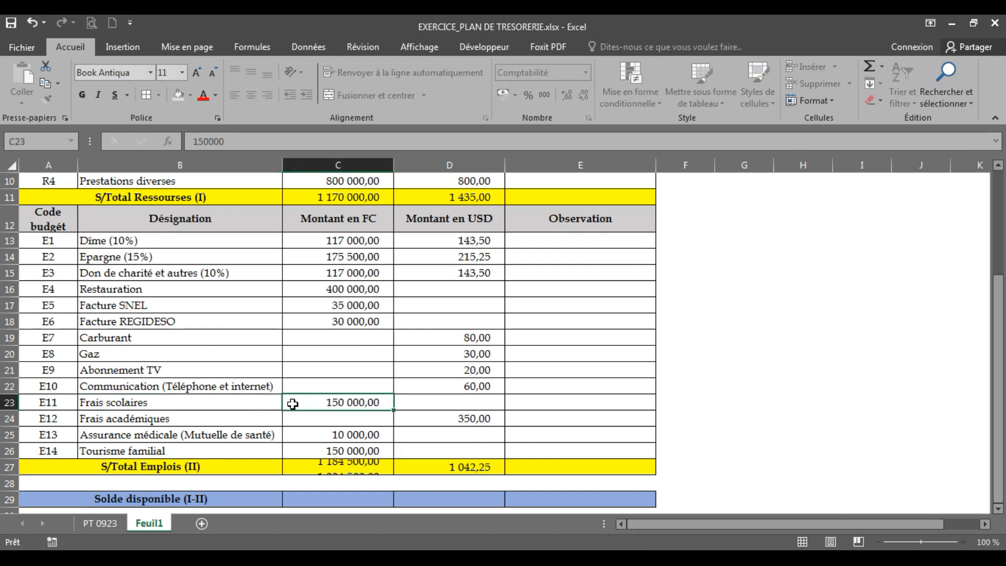
key("Down")
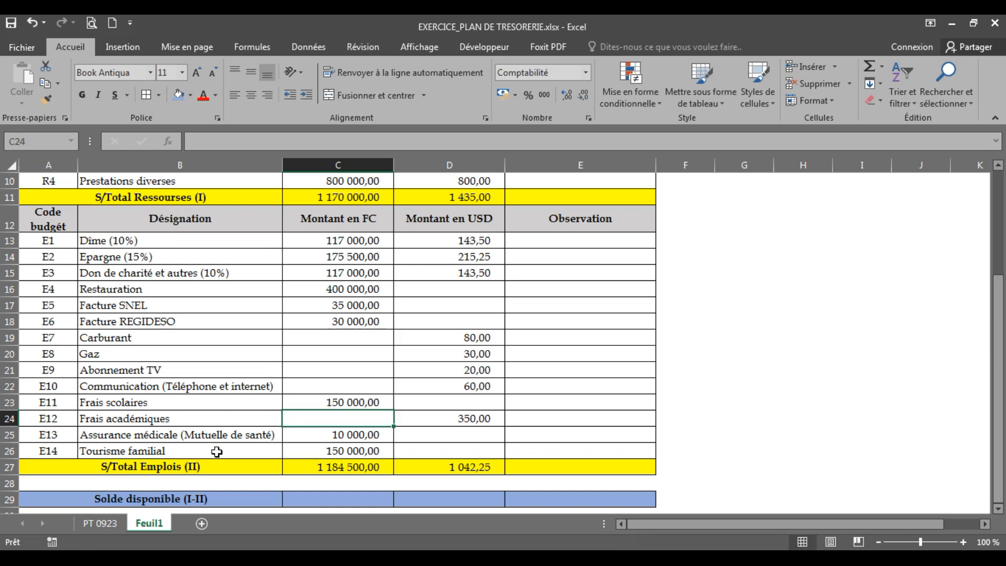
Set the Tourisme familial amount in FC in C26 to 100000
left_click(306, 451)
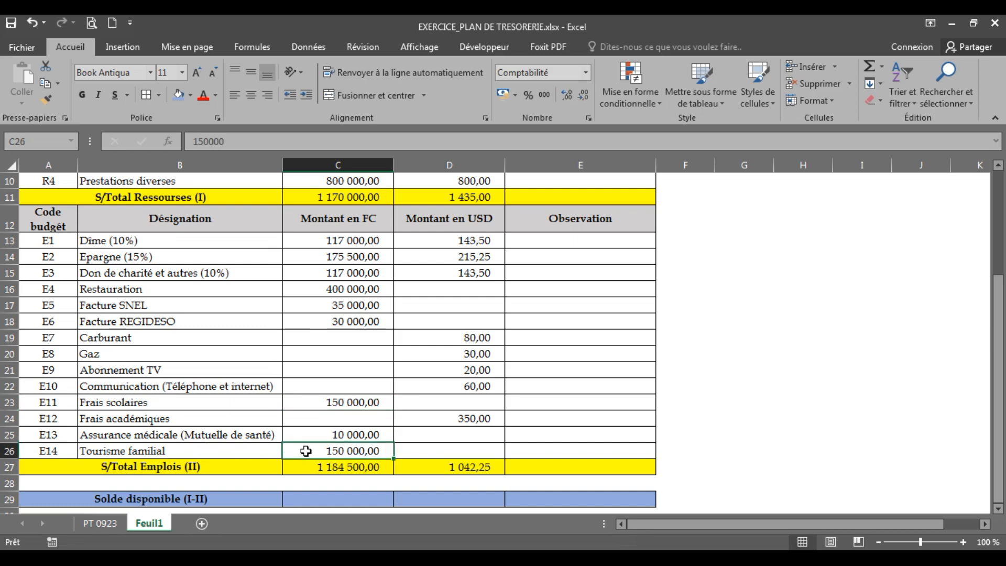
type("10000")
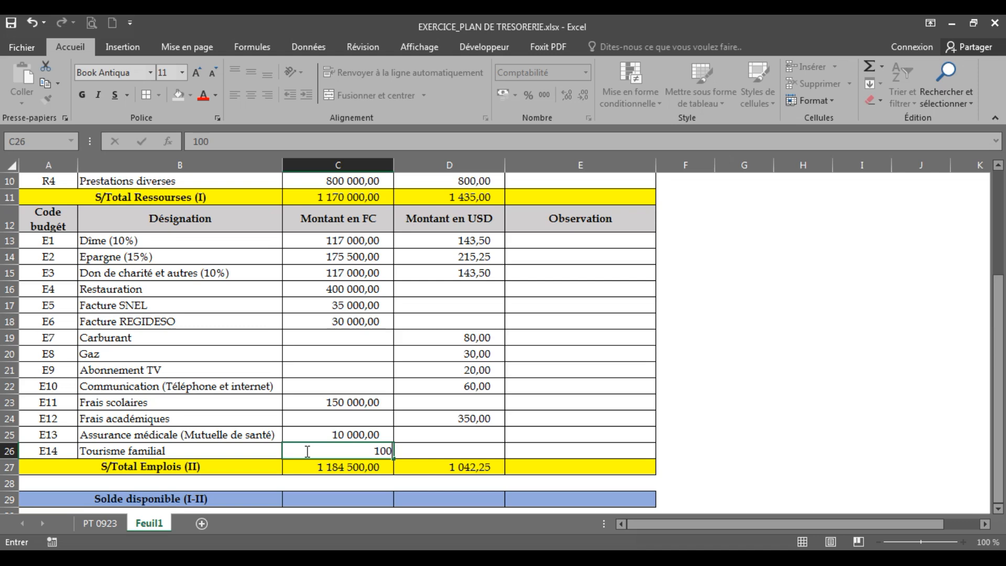
key("Return")
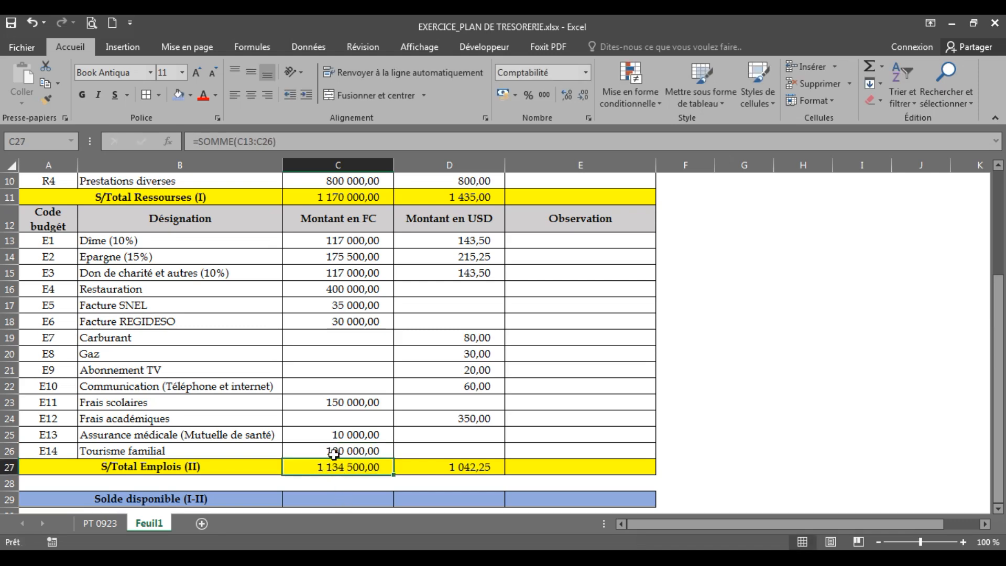
Calculate the Solde disponible (I-II) in FC in C29 with the formula =C11-C27
left_click(314, 199)
left_click(200, 492)
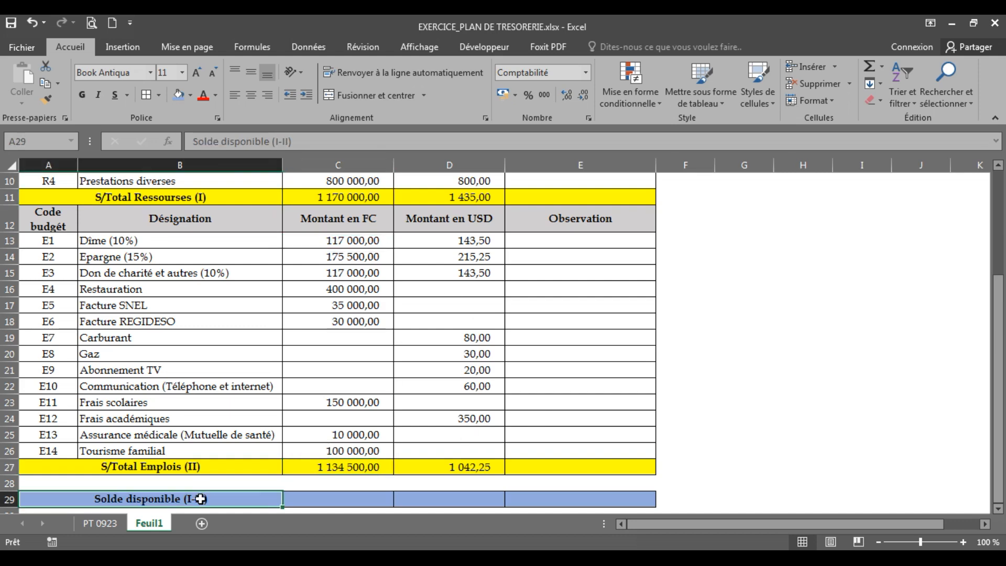
left_click(312, 500)
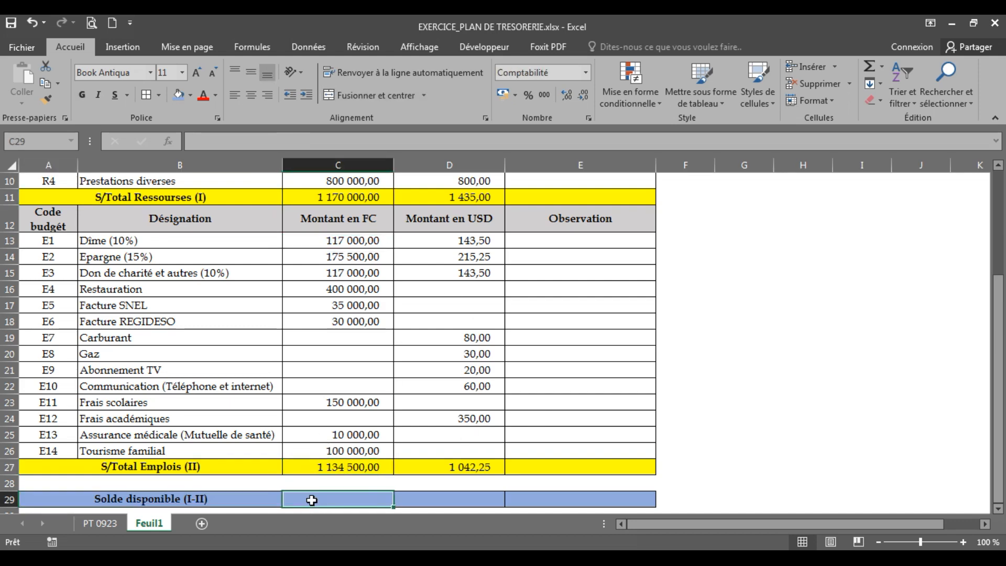
type("=")
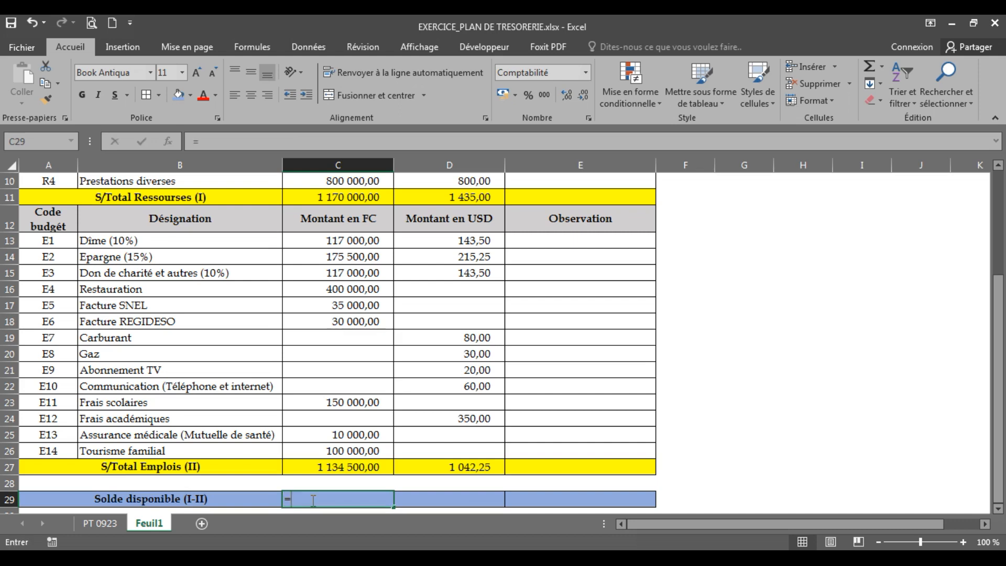
left_click(322, 197)
type("-")
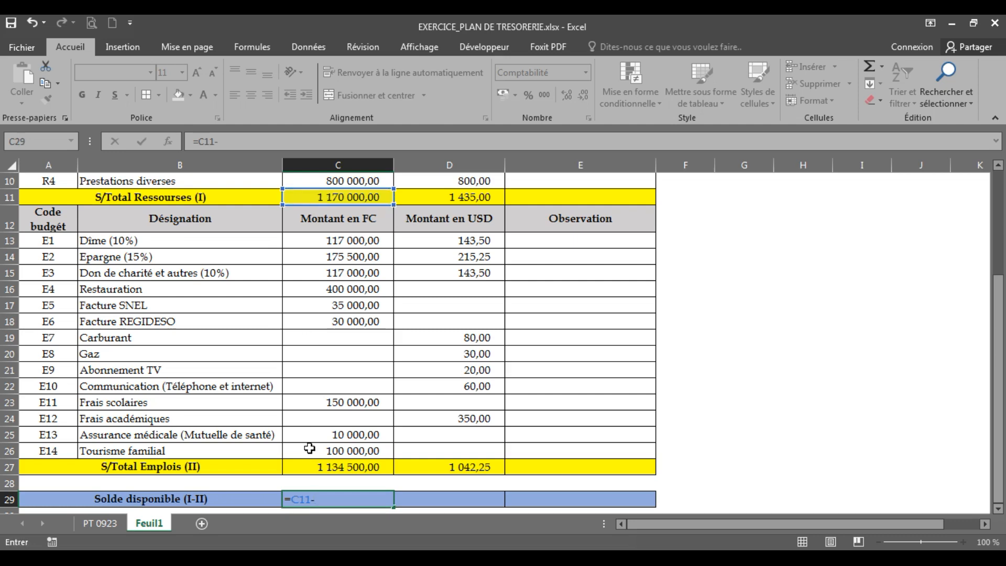
left_click(309, 466)
key("Return")
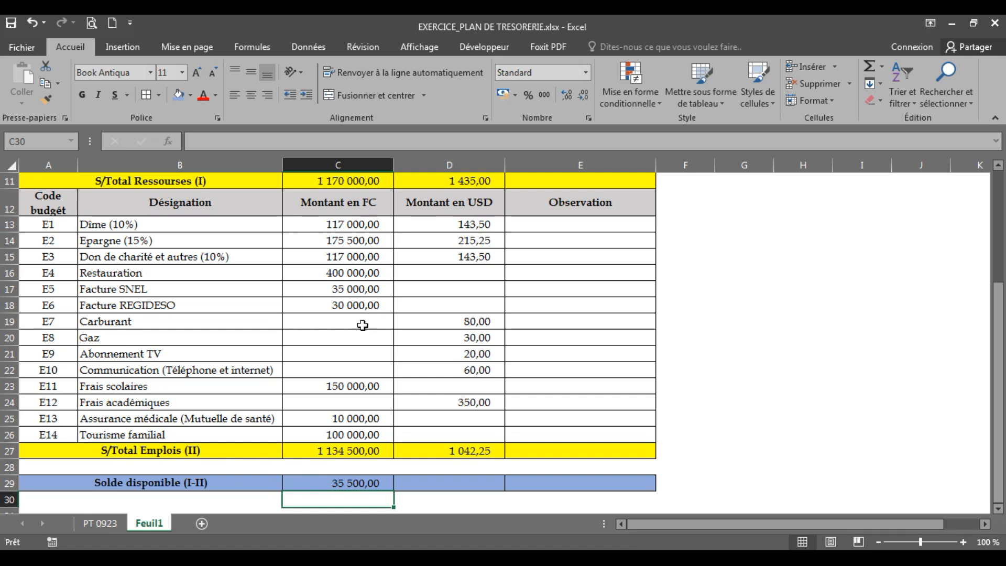
Copy the Solde disponible formula from C29 to D29 for the USD column
left_click(325, 481)
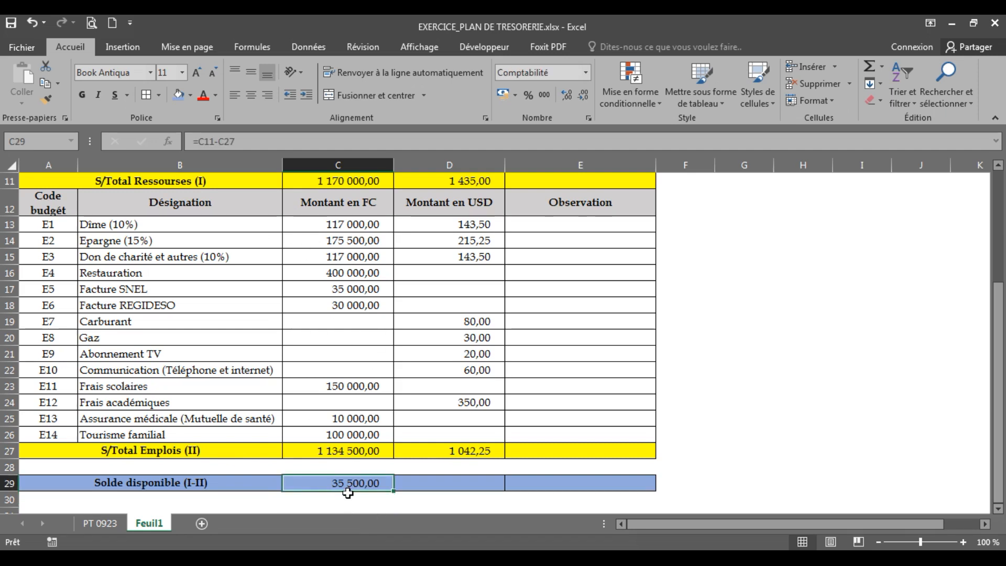
left_click_drag(394, 493, 488, 491)
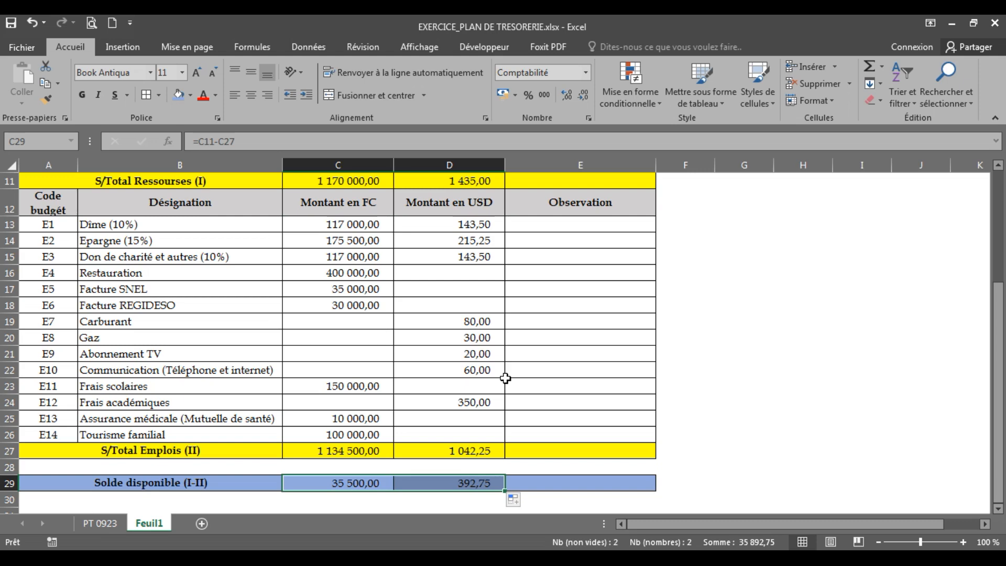
left_click(634, 405)
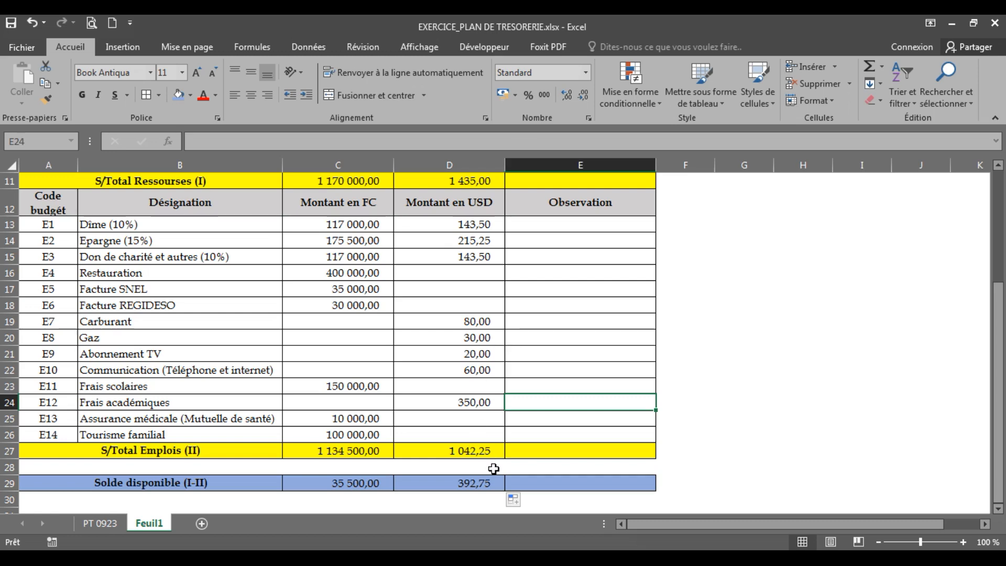
Review the Solde disponible amounts in C29 and D29 against the Solde antérieur en caisse amounts in C7 and D7
left_click(467, 480)
left_click(356, 485)
left_click(429, 486)
left_click(348, 486)
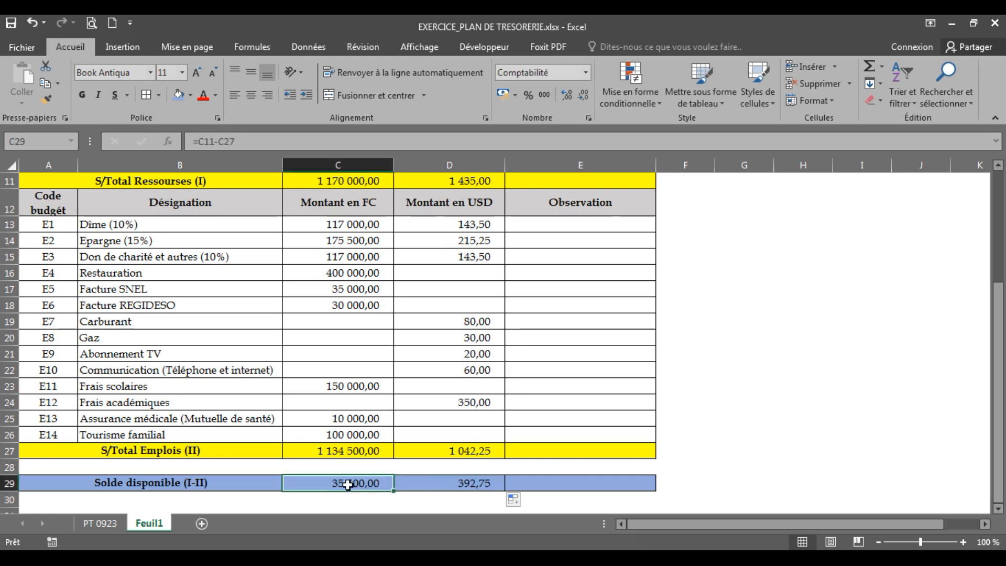
left_click(428, 487)
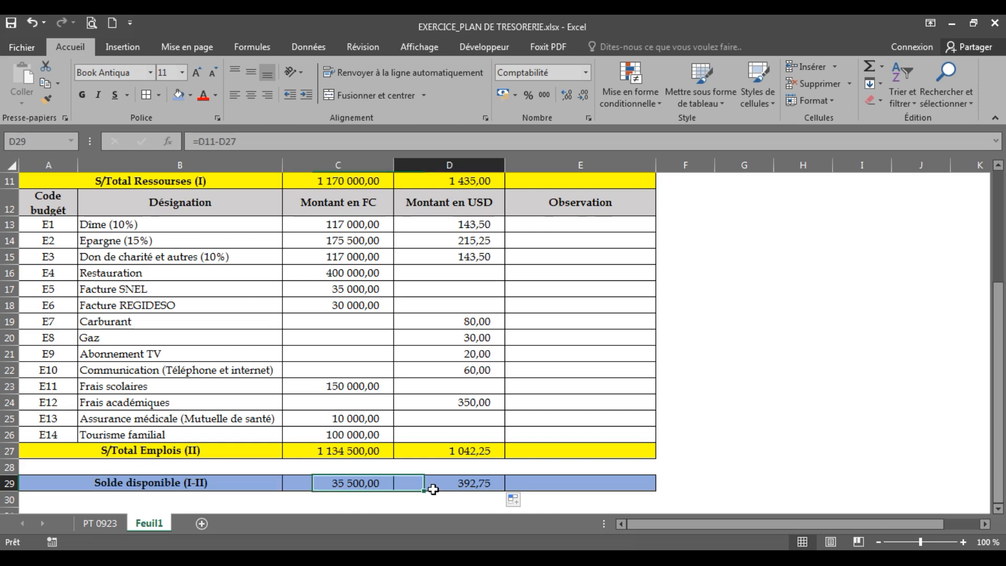
left_click(349, 488)
left_click(425, 488)
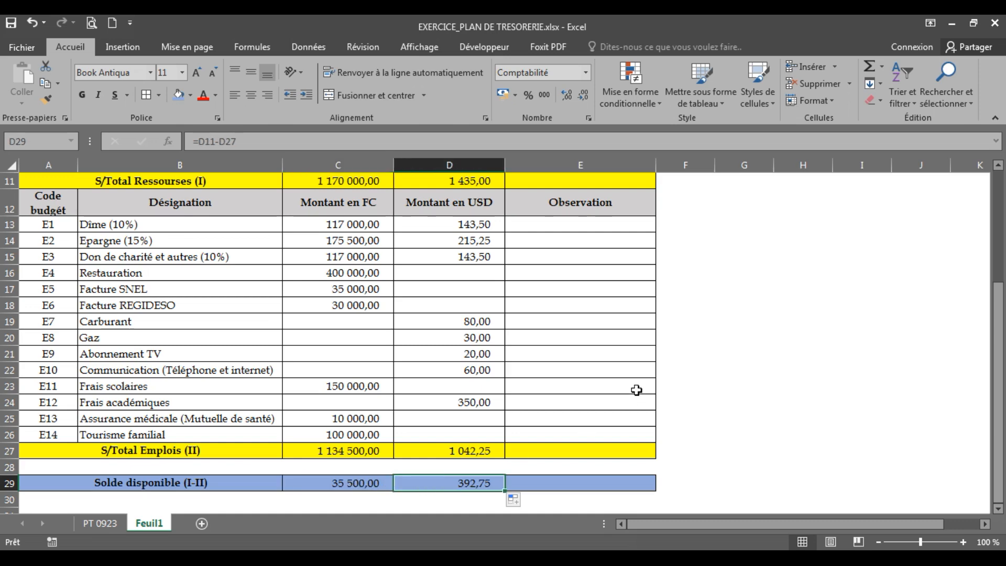
left_click_drag(1004, 335, 1002, 244)
left_click(315, 273)
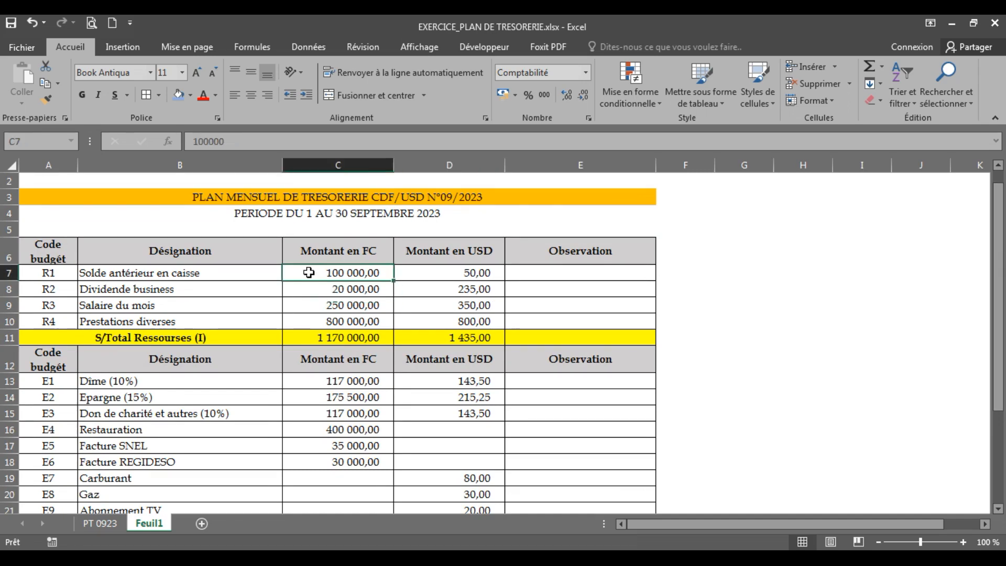
left_click(423, 273)
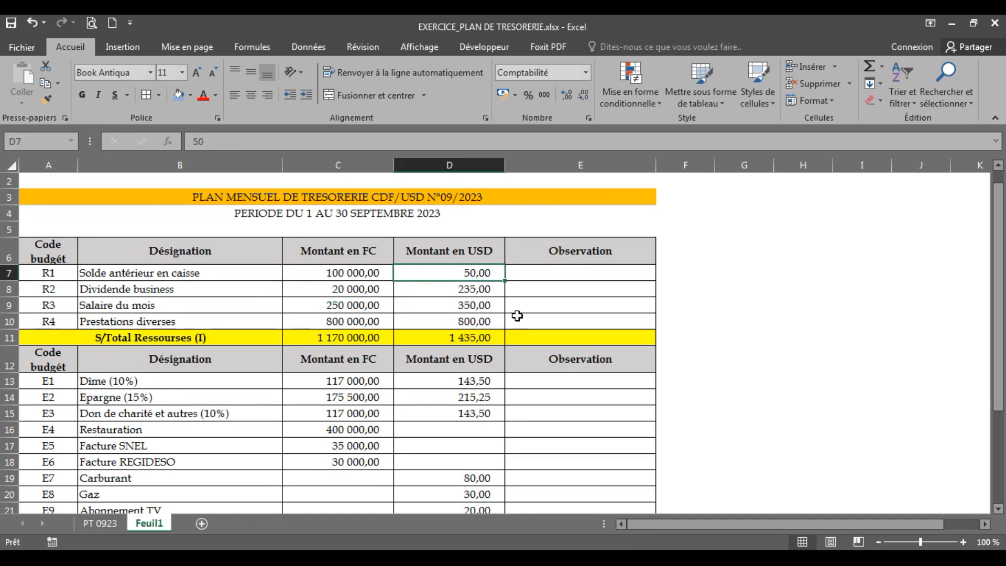
Review the family heading, plan title and period, and the column headings in row 6 from Code budgét to Observation
left_click(369, 195)
left_click_drag(1002, 237, 1003, 373)
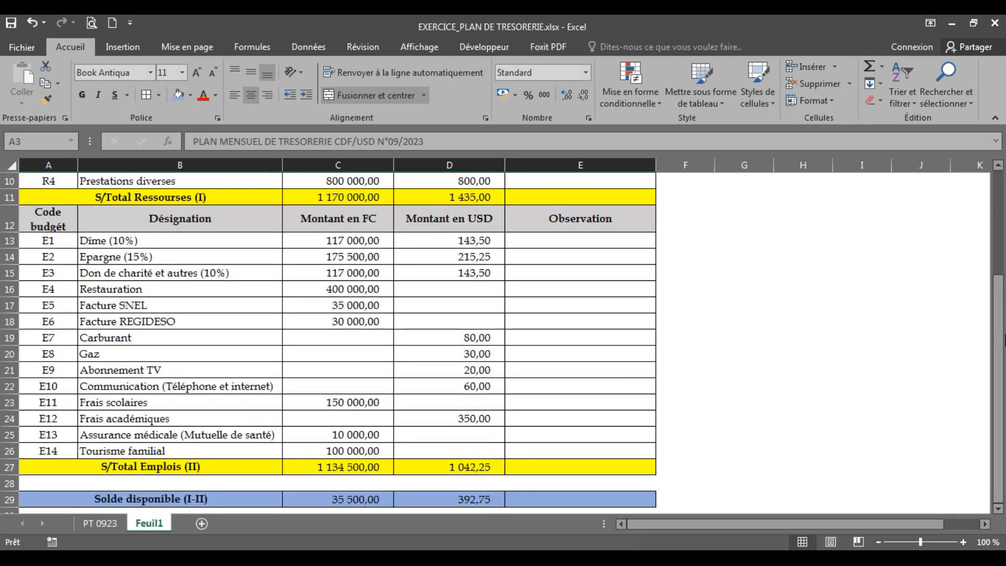
left_click_drag(1004, 340, 1005, 183)
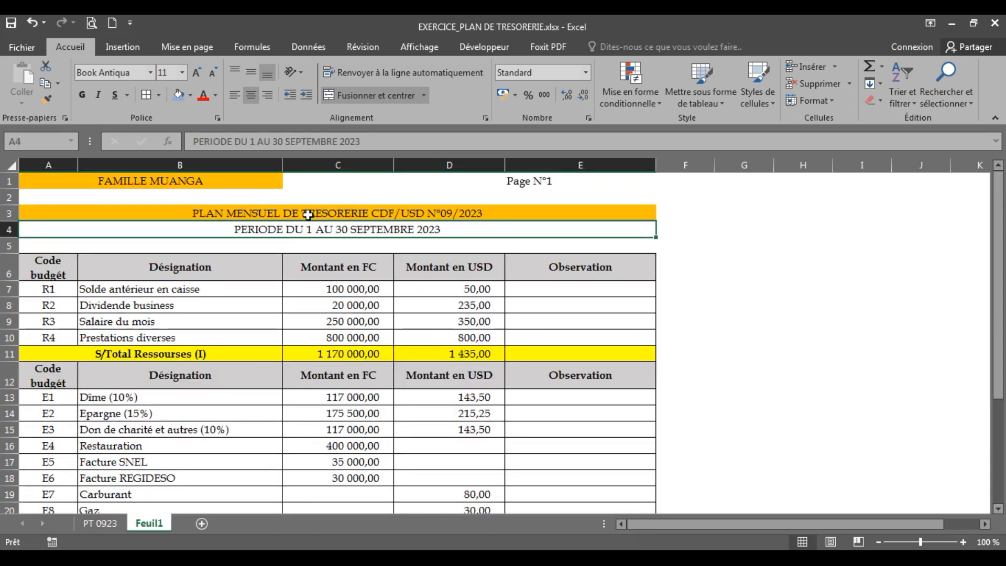
left_click(135, 183)
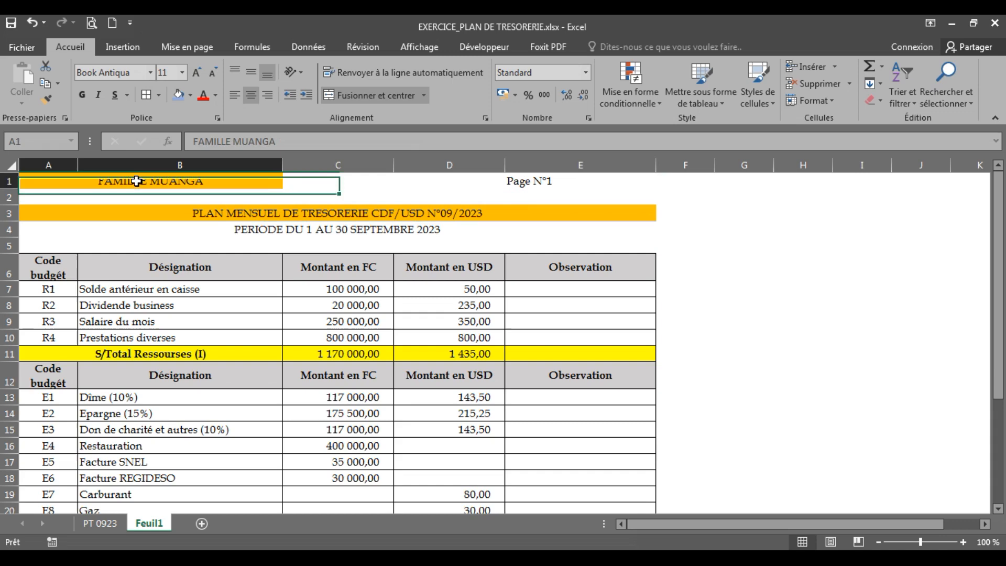
left_click(249, 216)
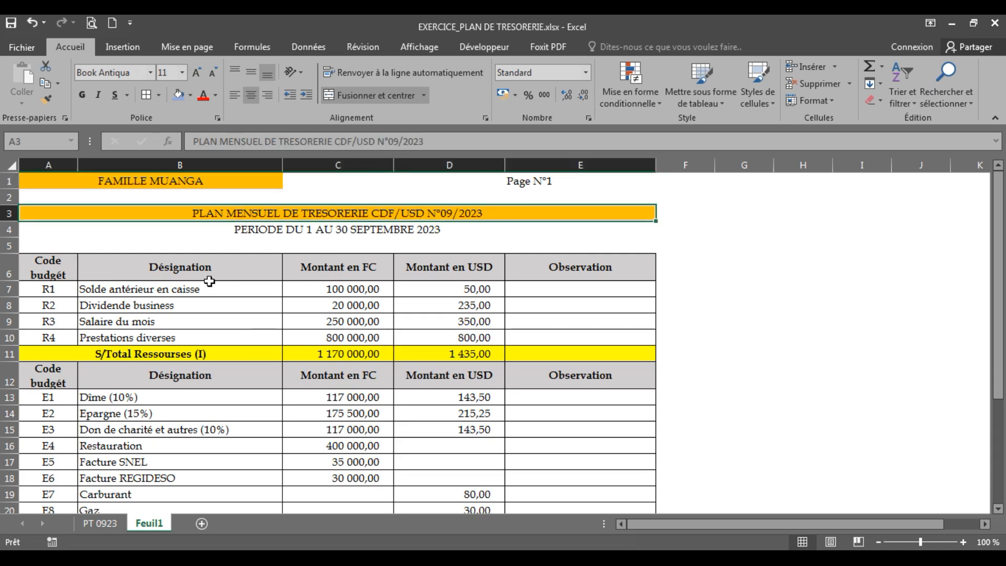
left_click(153, 180)
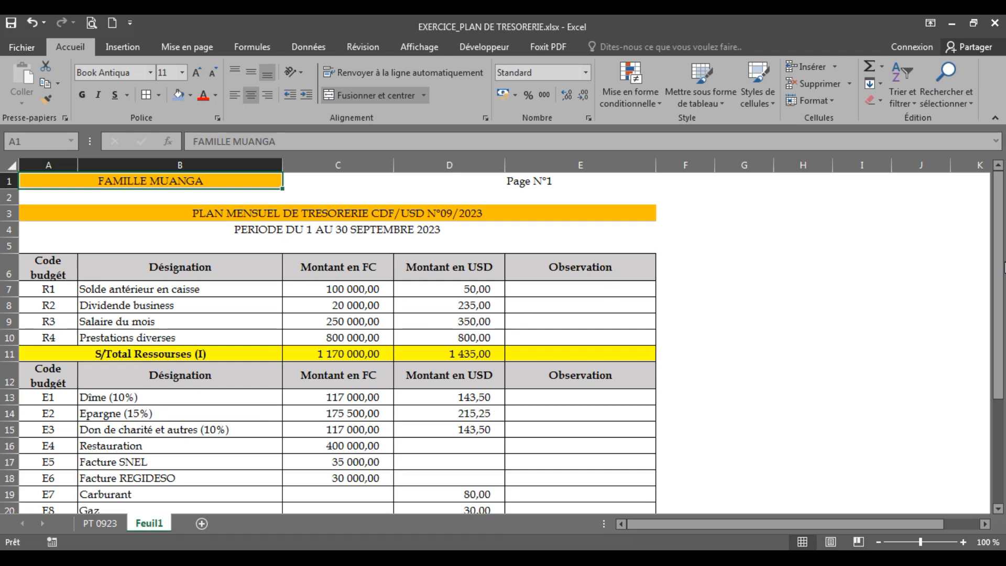
mouse_move(1004, 267)
left_mouse_down()
mouse_move(1004, 370)
mouse_move(1004, 267)
left_mouse_up()
left_click(274, 213)
left_click(287, 233)
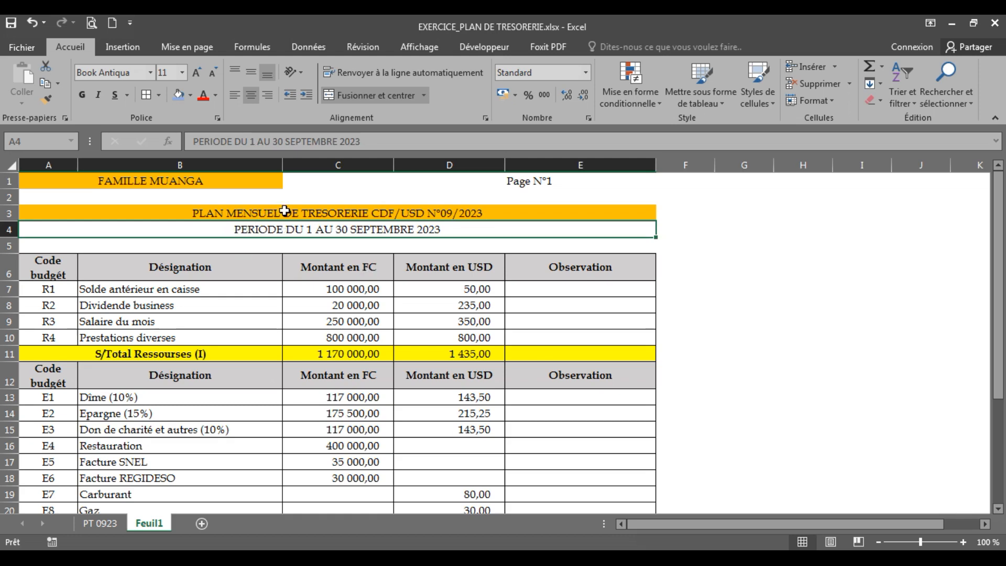
left_click(50, 265)
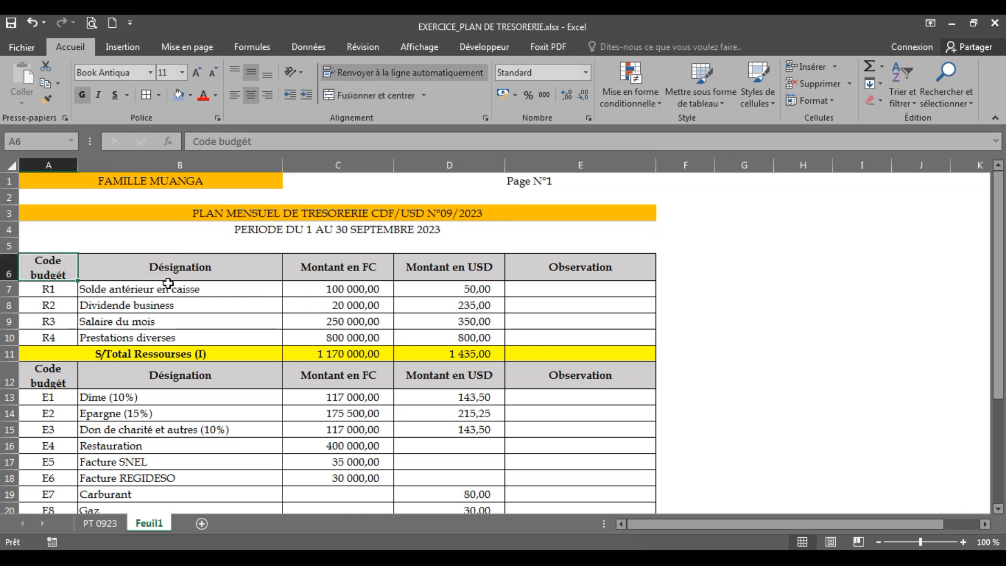
left_click(170, 267)
left_click(354, 272)
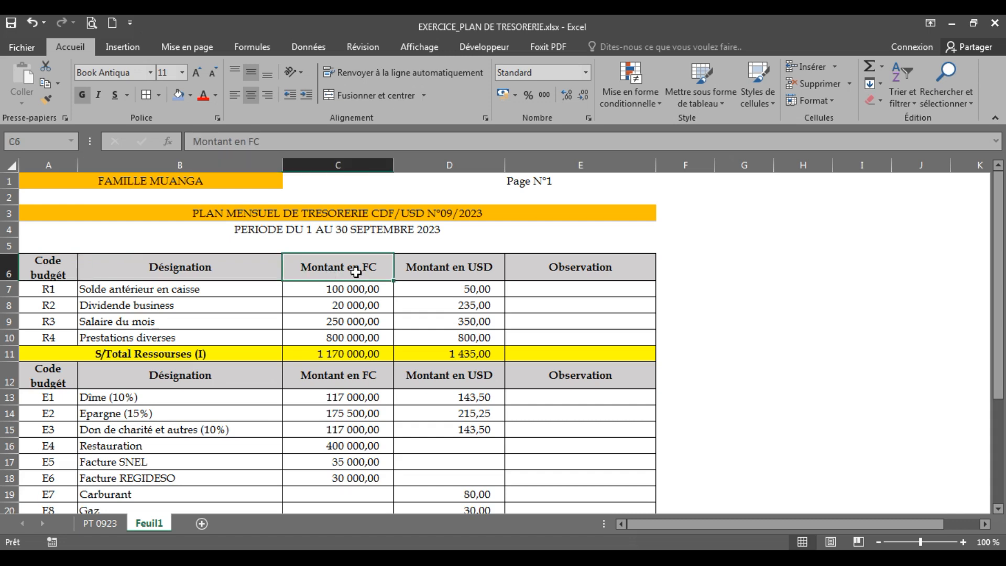
left_click(423, 272)
left_click(543, 273)
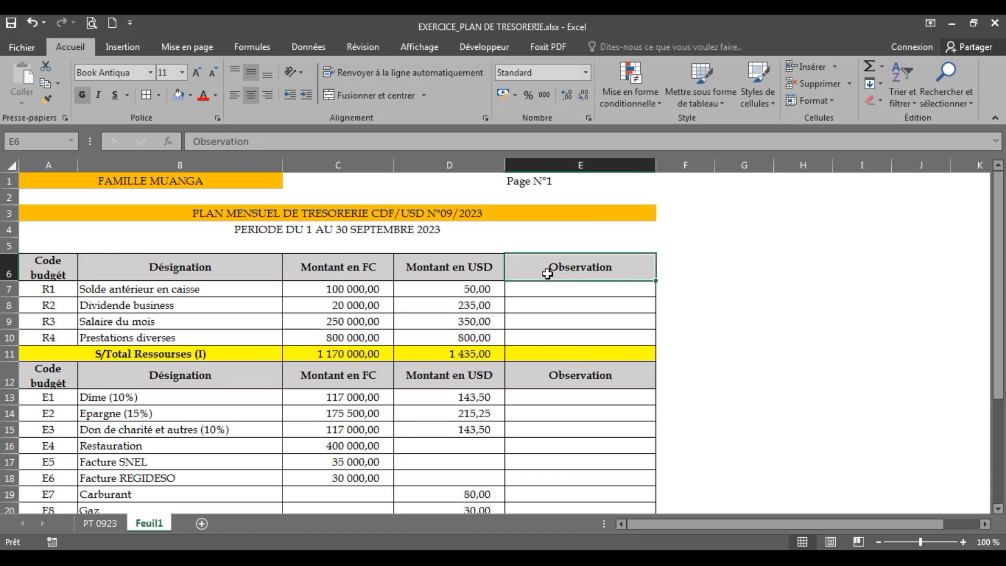
Go over the heading lines in rows 1, 3 and 4 again, plus the Code budgét and Désignation headings
left_click(291, 213)
left_click(182, 186)
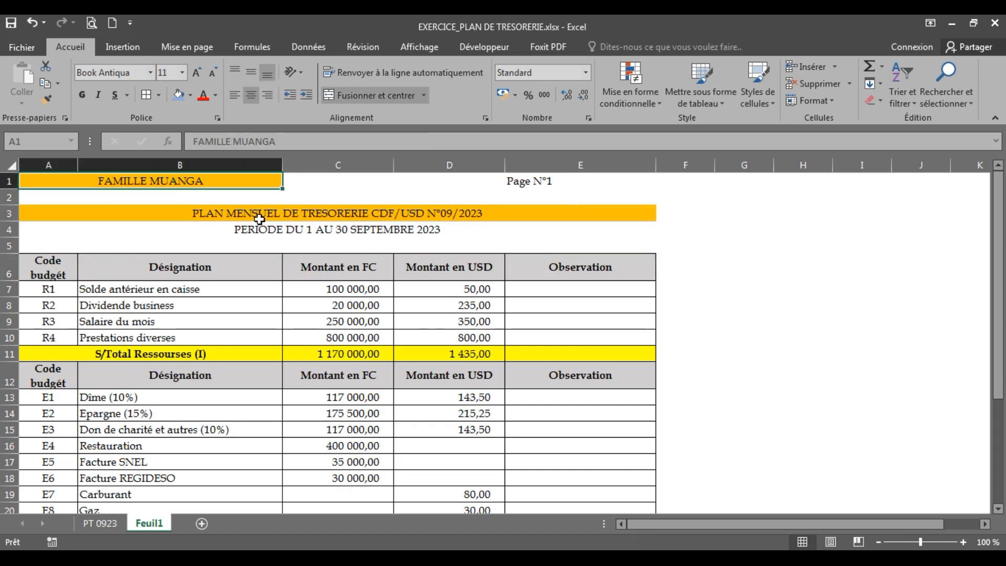
left_click(227, 217)
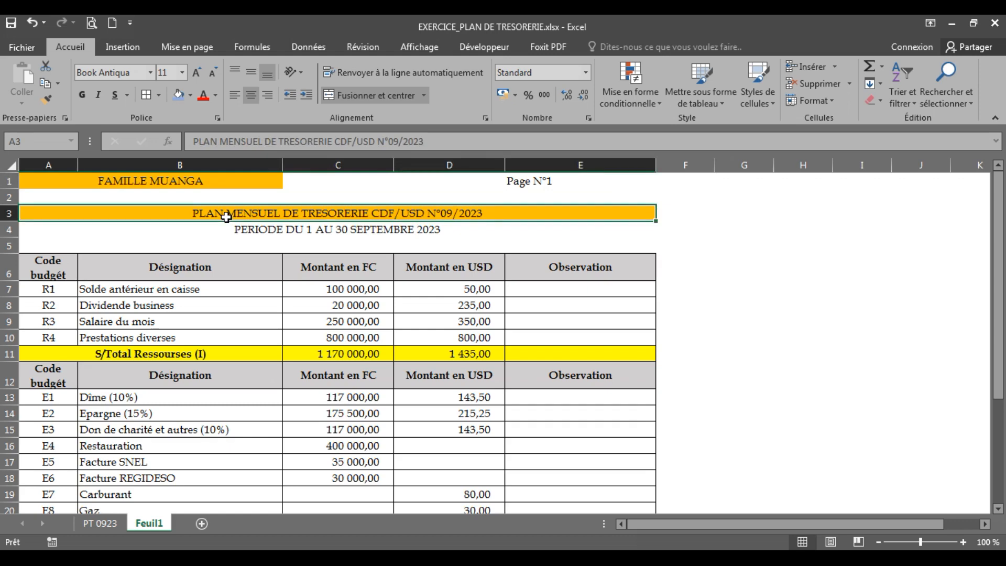
left_click(350, 231)
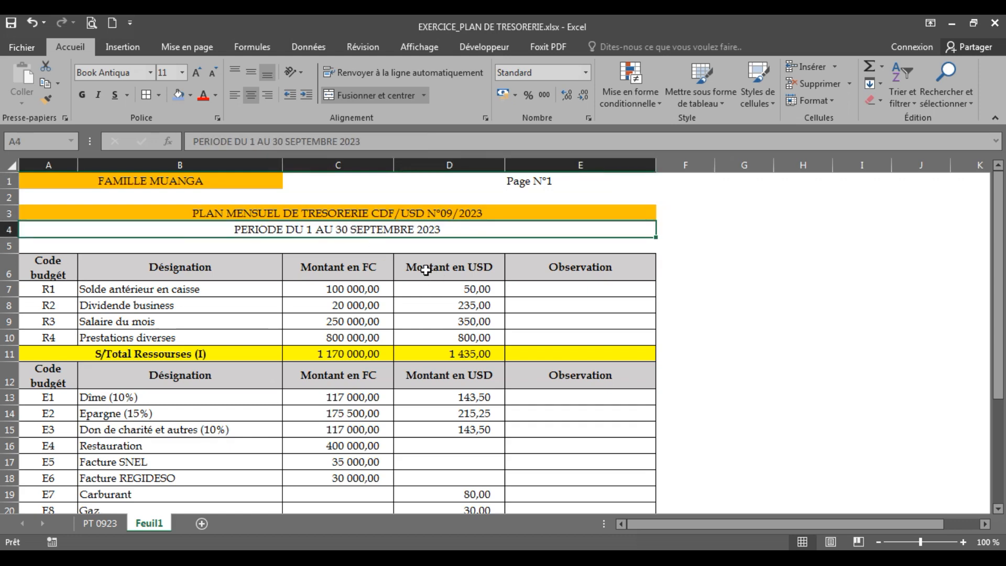
left_click_drag(1001, 267, 1001, 246)
left_click(218, 184)
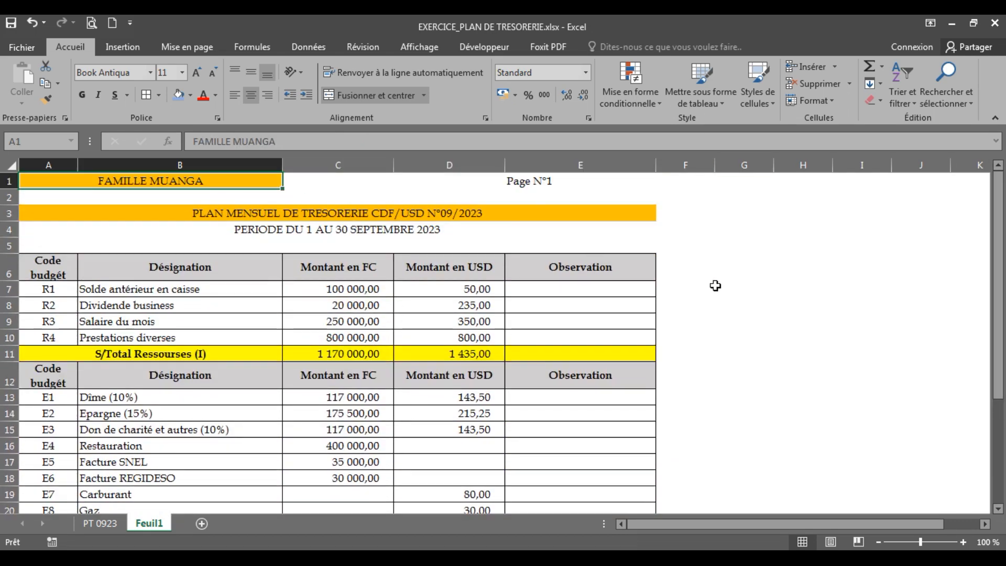
mouse_move(1004, 268)
left_mouse_down()
mouse_move(1000, 381)
mouse_move(1001, 270)
left_mouse_up()
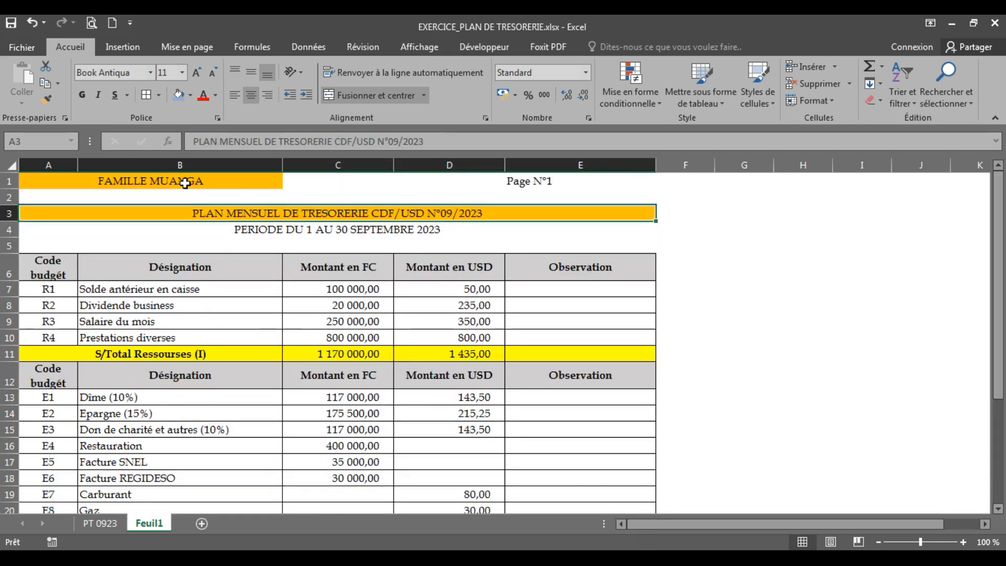
left_click(189, 214)
left_click(262, 231)
left_click(232, 213)
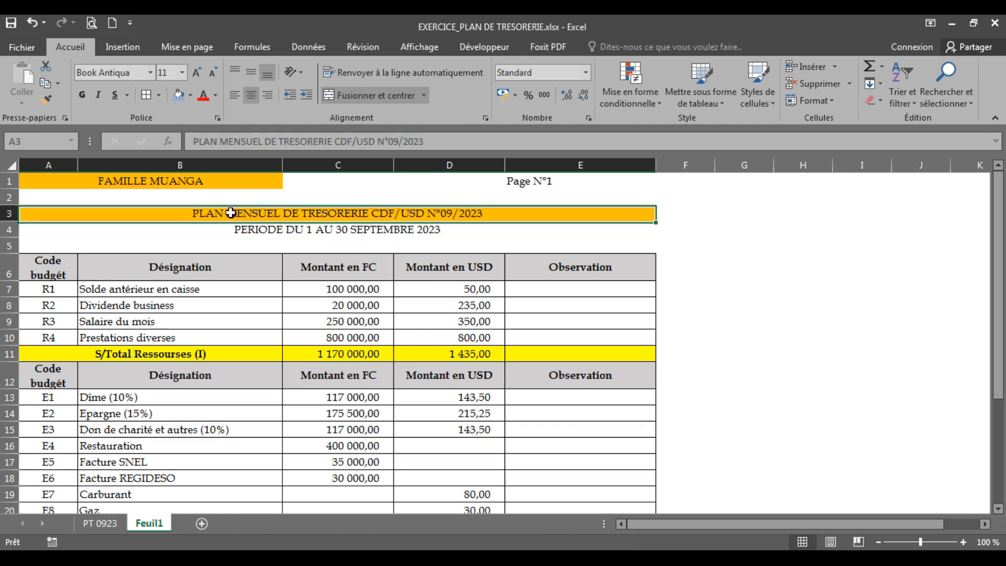
left_click(71, 261)
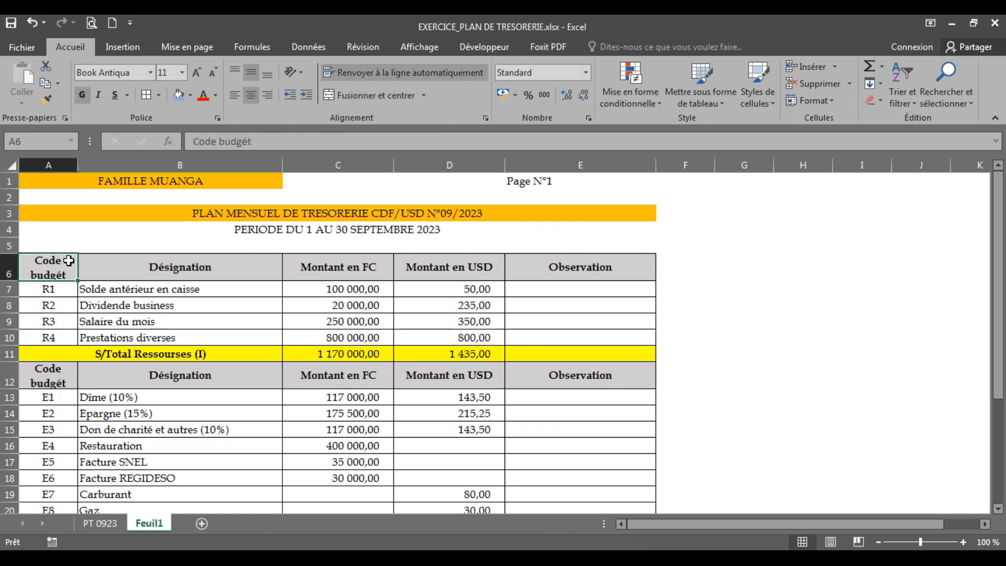
left_click(202, 270)
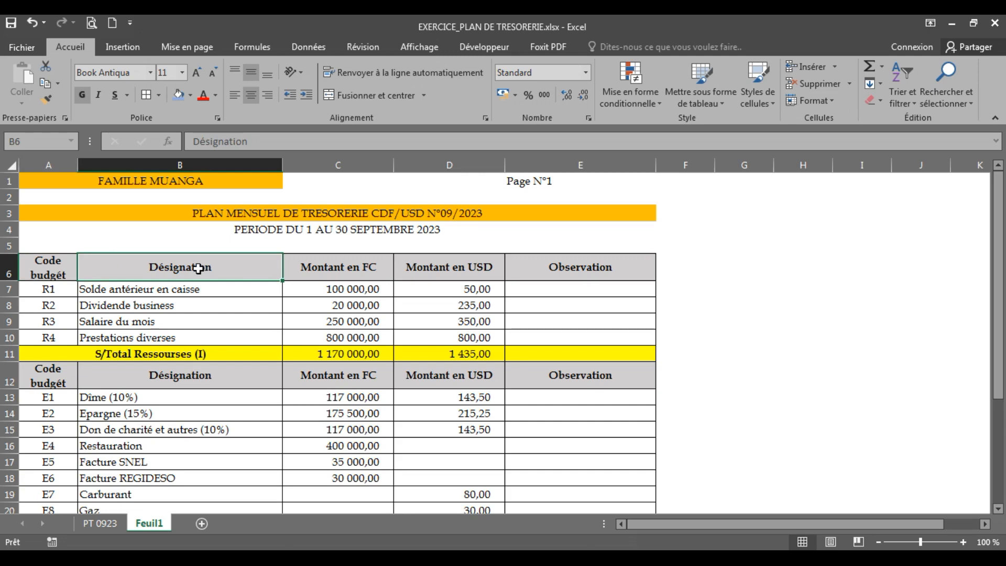